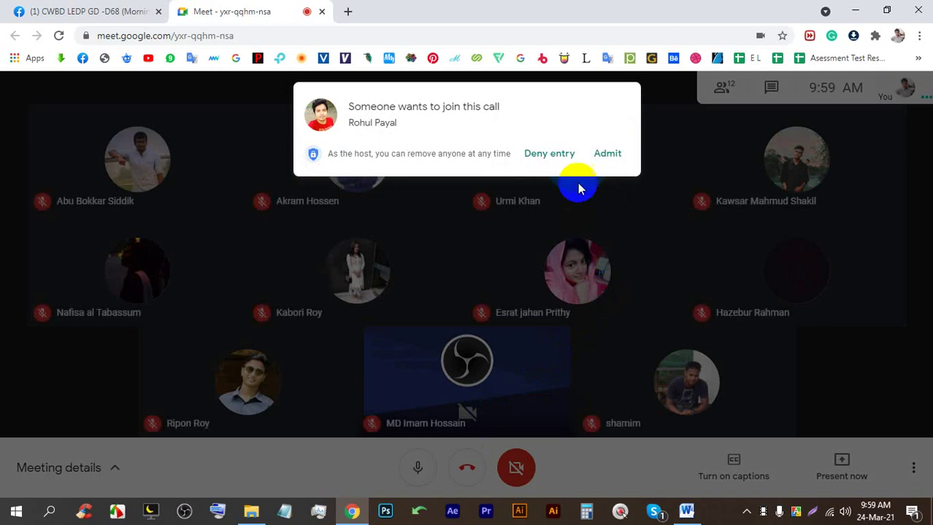
Admit the seven people who ask to join the Google Meet call, one after another
{"action": "left_click", "coordinate": [609, 153]}
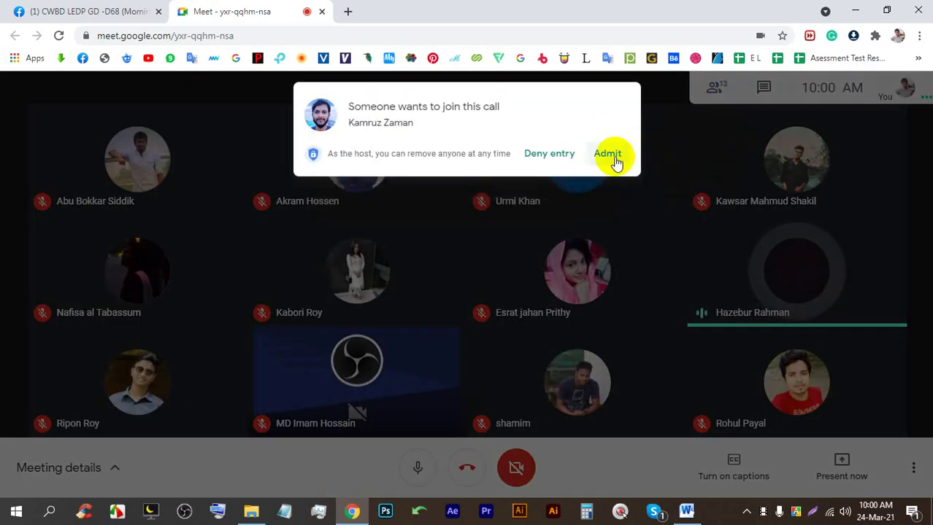
{"action": "left_click", "coordinate": [613, 155]}
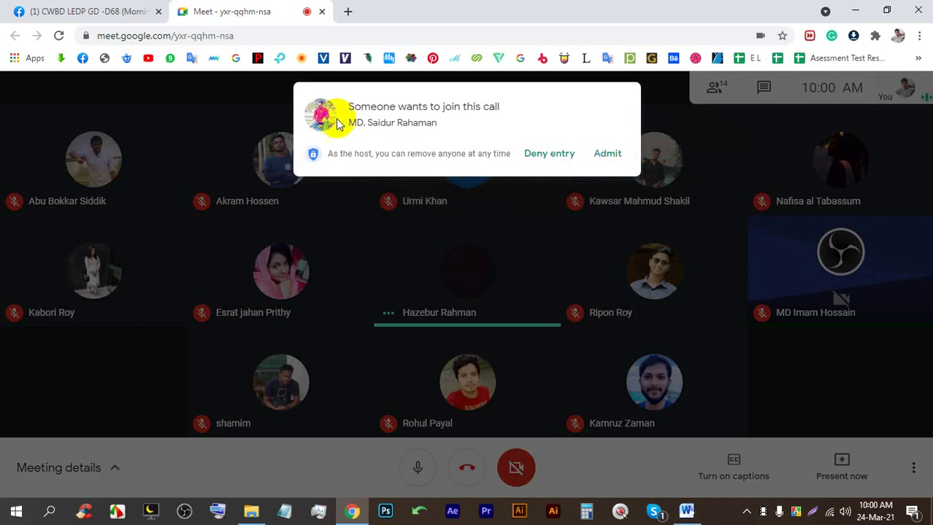
{"action": "left_click", "coordinate": [610, 155]}
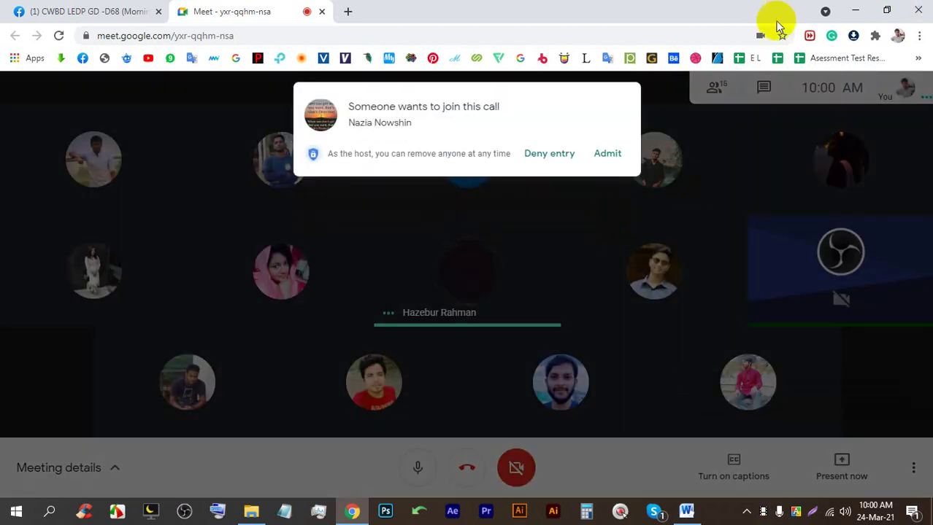
{"action": "left_click", "coordinate": [597, 152]}
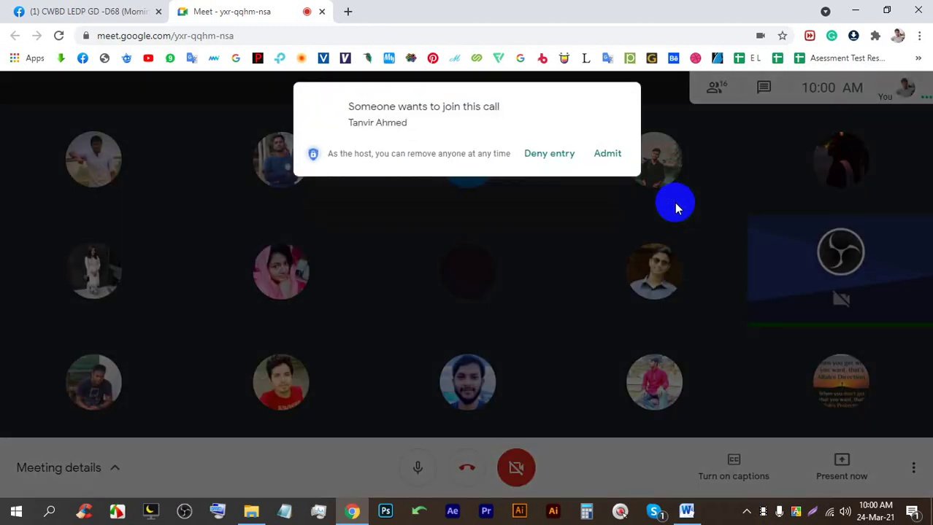
{"action": "left_click", "coordinate": [613, 153]}
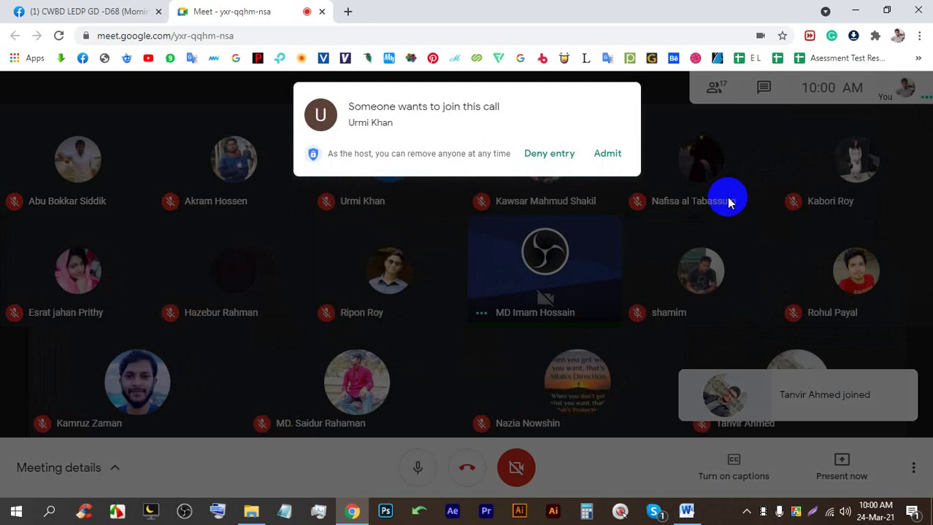
{"action": "left_click", "coordinate": [614, 158]}
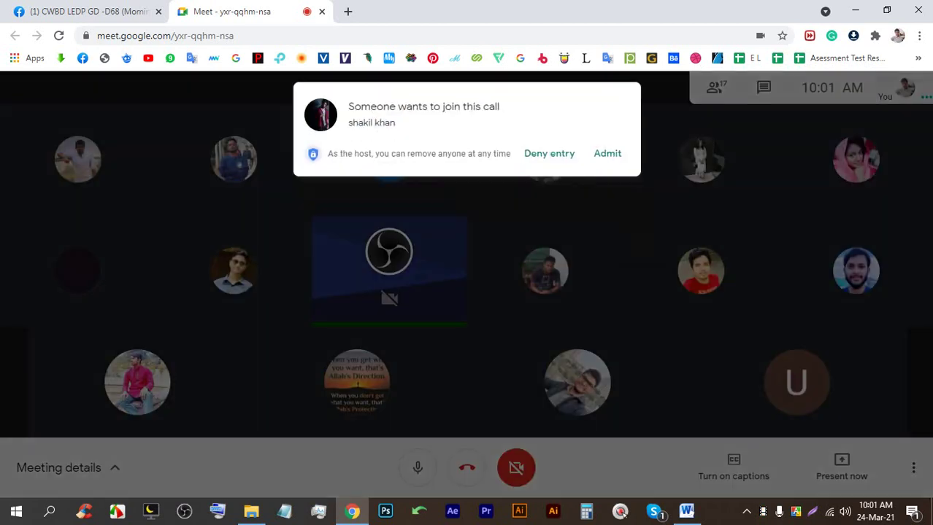
{"action": "left_click", "coordinate": [602, 153]}
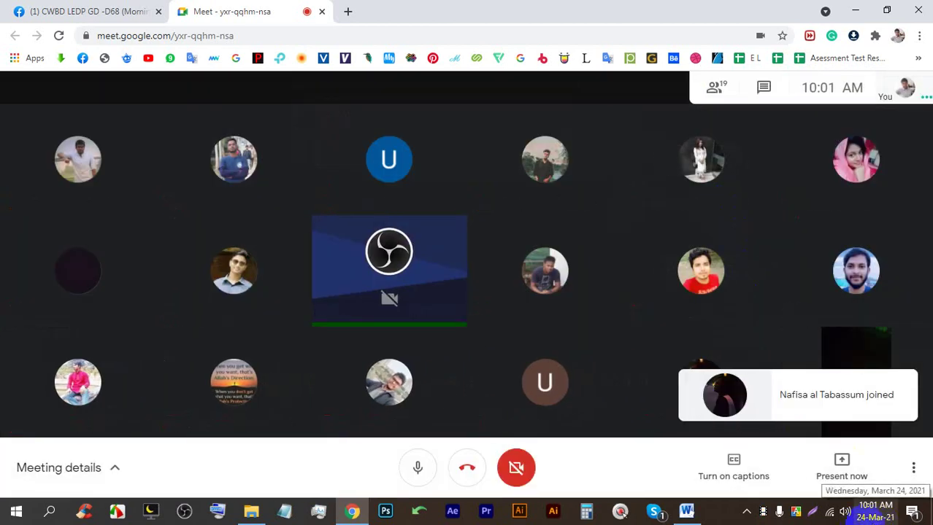
Present the entire screen to the call, hiding the sharing notice, and admit the two participants who ask to join meanwhile
{"action": "left_click", "coordinate": [861, 482]}
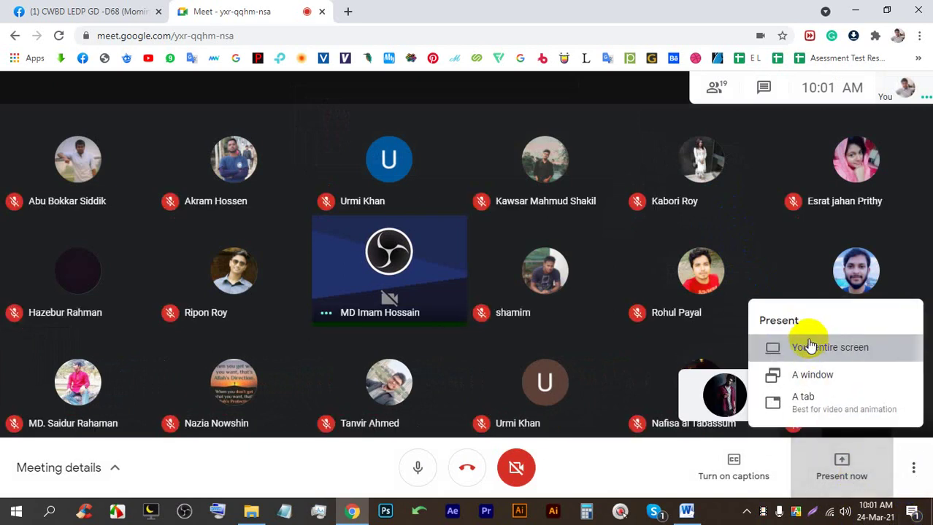
{"action": "left_click", "coordinate": [810, 347]}
{"action": "left_click", "coordinate": [589, 318]}
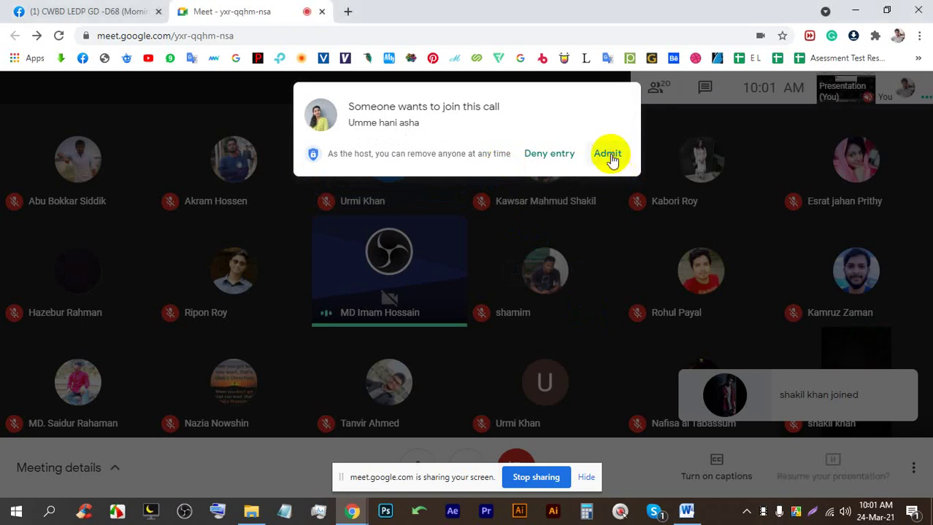
{"action": "left_click", "coordinate": [608, 156]}
{"action": "left_click", "coordinate": [588, 477]}
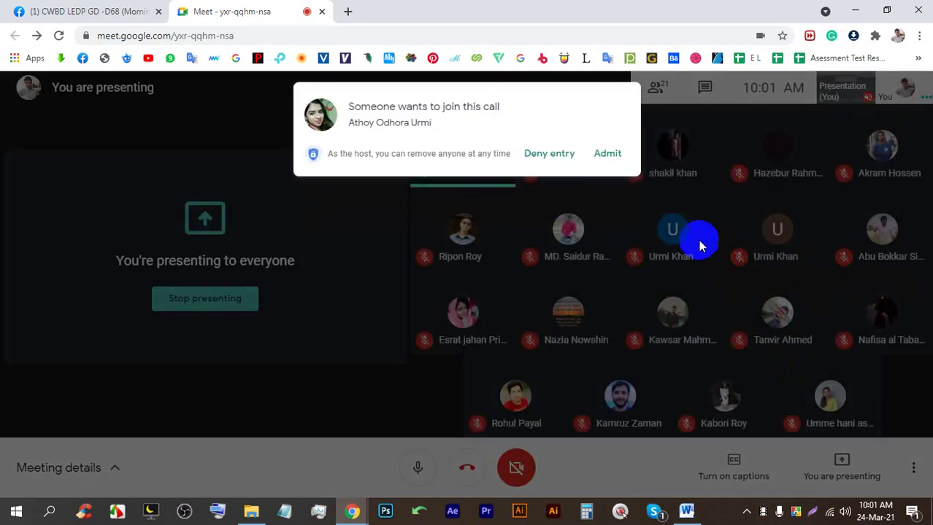
{"action": "left_click", "coordinate": [615, 156]}
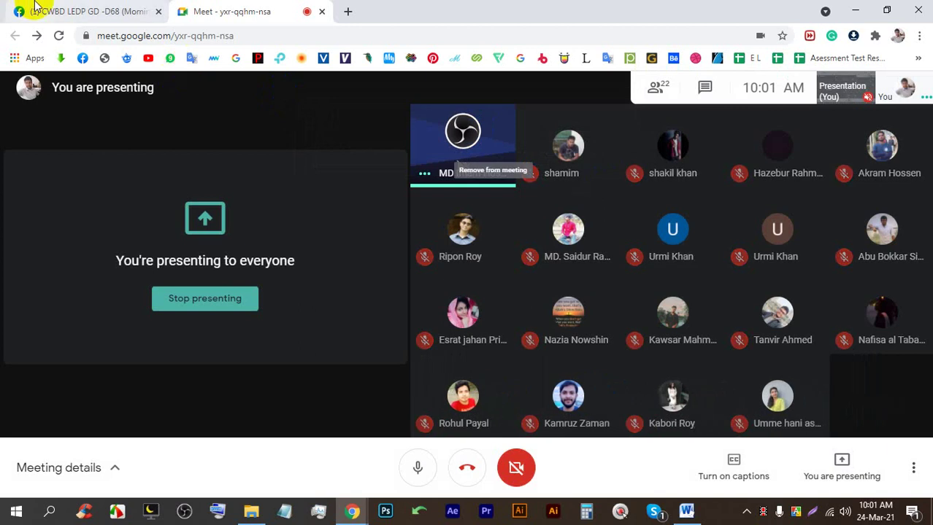
{"action": "left_click", "coordinate": [51, 10]}
{"action": "left_click", "coordinate": [199, 9]}
{"action": "left_click", "coordinate": [89, 9]}
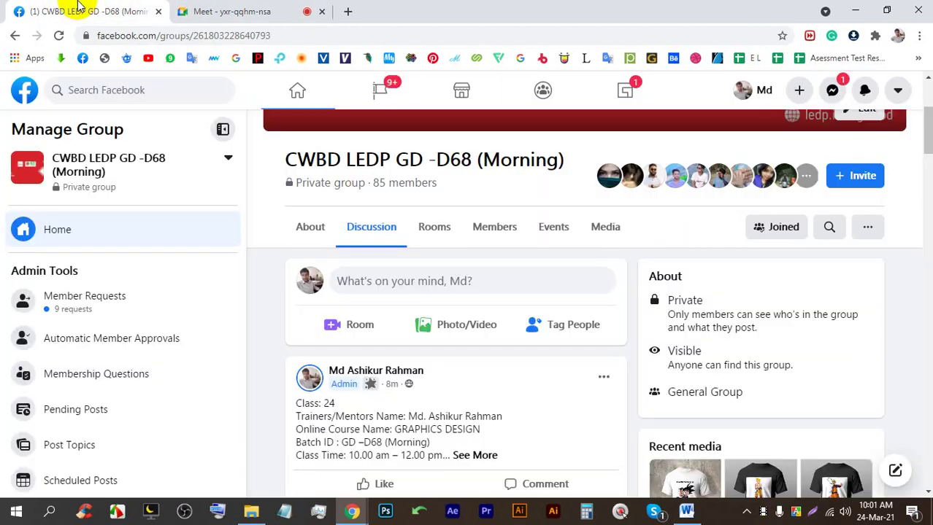
{"action": "left_click", "coordinate": [215, 8]}
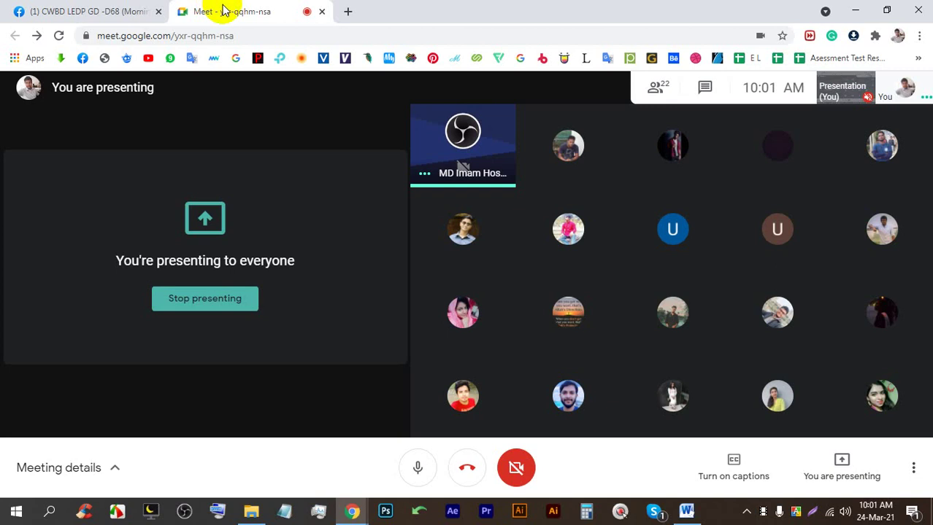
{"action": "left_click", "coordinate": [72, 9]}
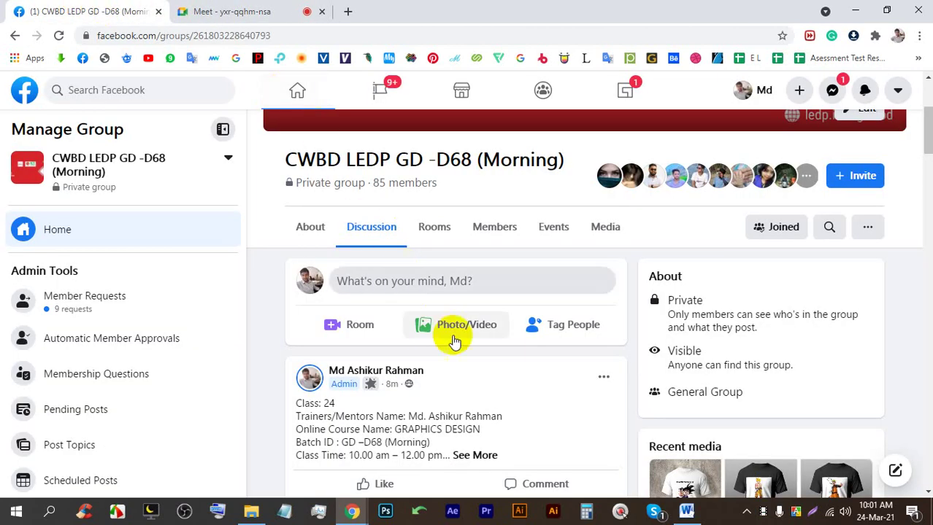
{"action": "left_click", "coordinate": [233, 10]}
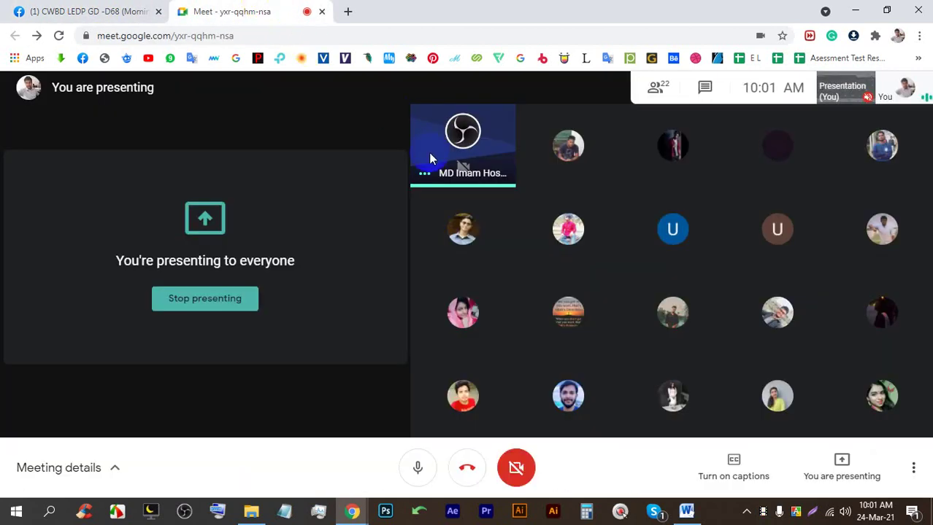
Switch to the Facebook group and view the flat 419 Consulting Agency business card image at full size
{"action": "left_click", "coordinate": [129, 10]}
{"action": "scroll", "coordinate": [441, 391], "scroll_direction": "down", "scroll_amount": 7}
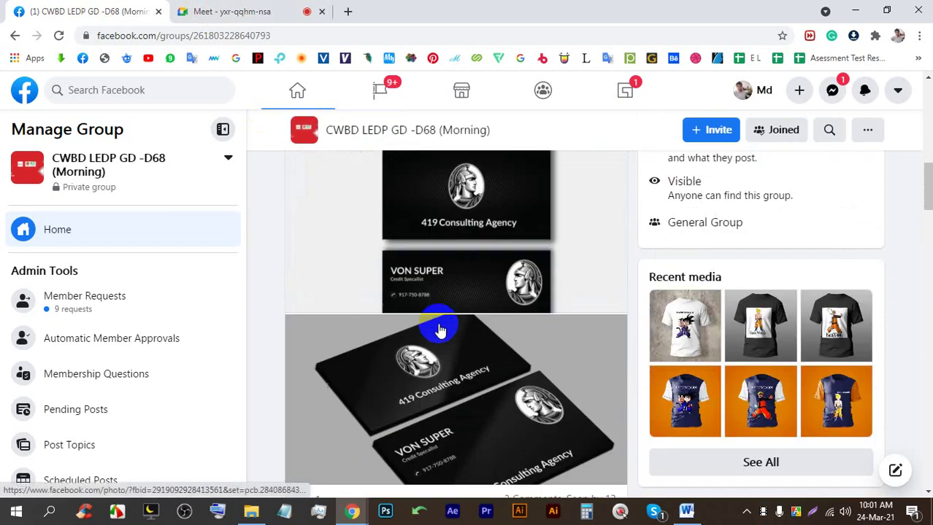
{"action": "left_click", "coordinate": [423, 194]}
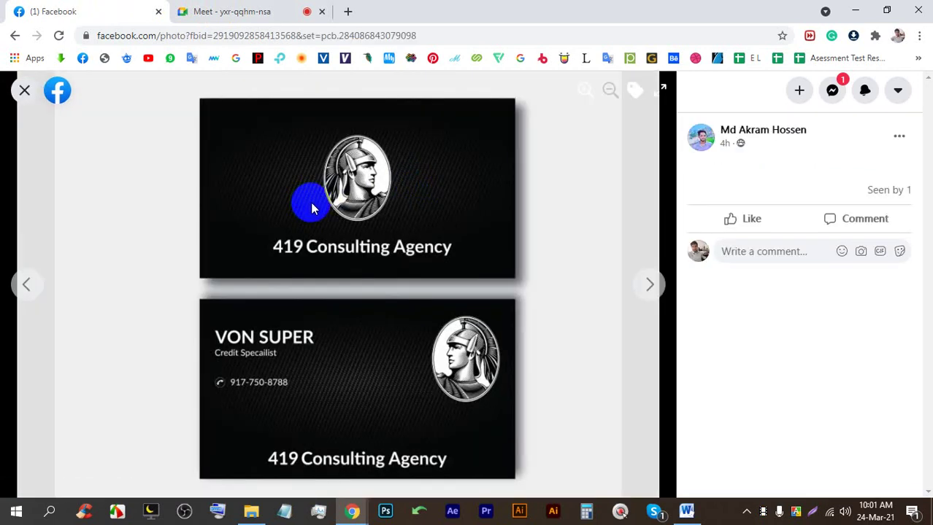
{"action": "left_click", "coordinate": [25, 91]}
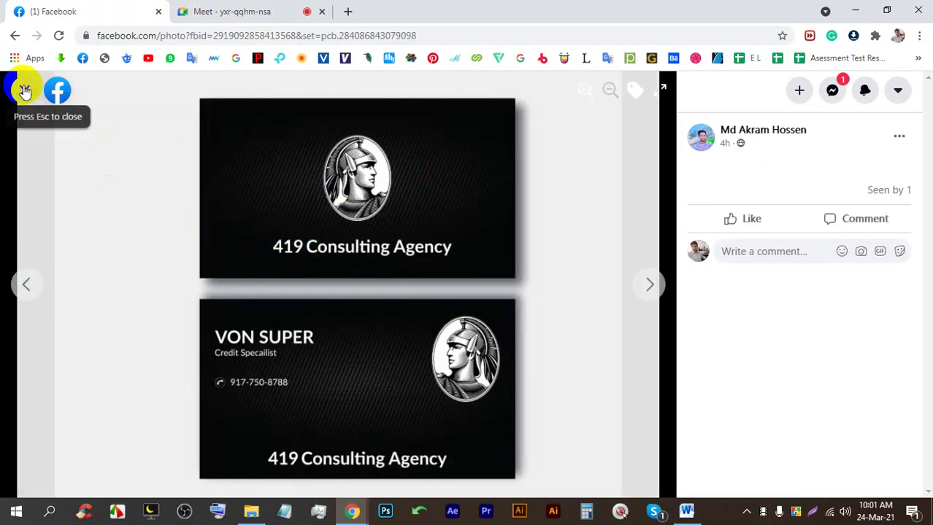
{"action": "left_click", "coordinate": [25, 91]}
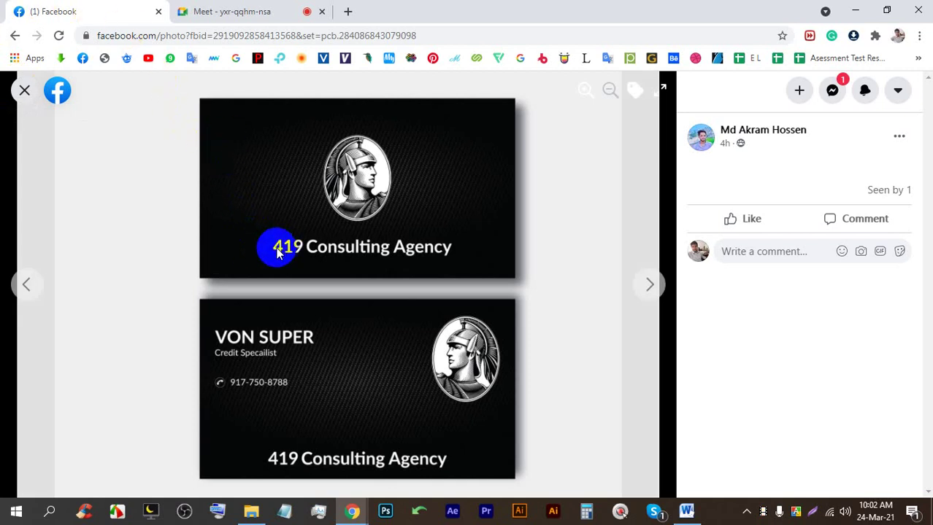
View the angled business card mockup in the same post and close the photo viewer
{"action": "left_click", "coordinate": [649, 285]}
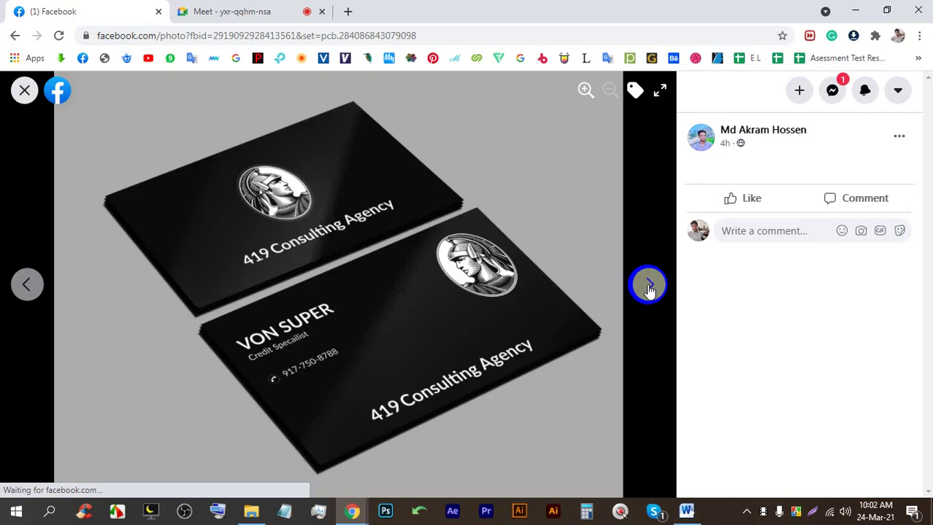
{"action": "left_click", "coordinate": [647, 287]}
{"action": "left_click", "coordinate": [645, 288]}
{"action": "left_click", "coordinate": [24, 93]}
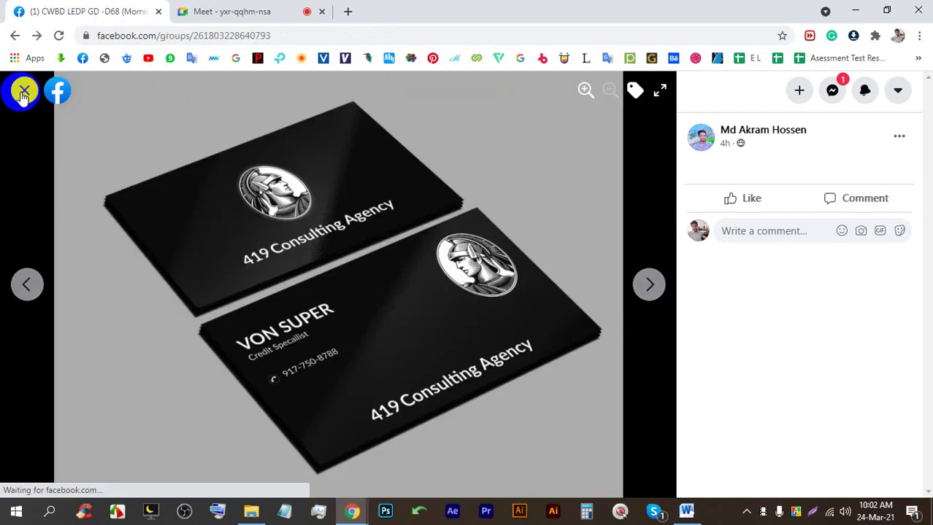
Find the Backwoods T-shirt post in the group feed and open its first navy shirt mockup at full size
{"action": "scroll", "coordinate": [471, 278], "scroll_direction": "up", "scroll_amount": 6}
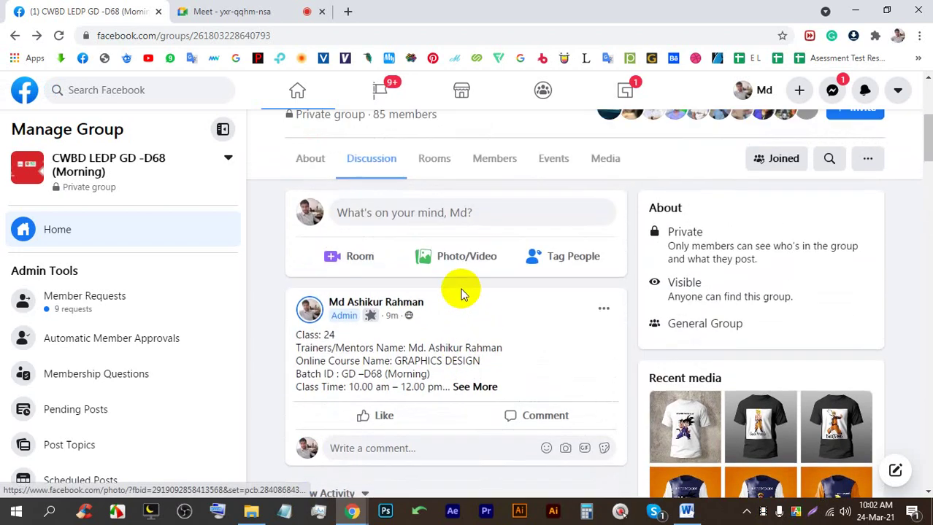
{"action": "scroll", "coordinate": [461, 292], "scroll_direction": "down", "scroll_amount": 15}
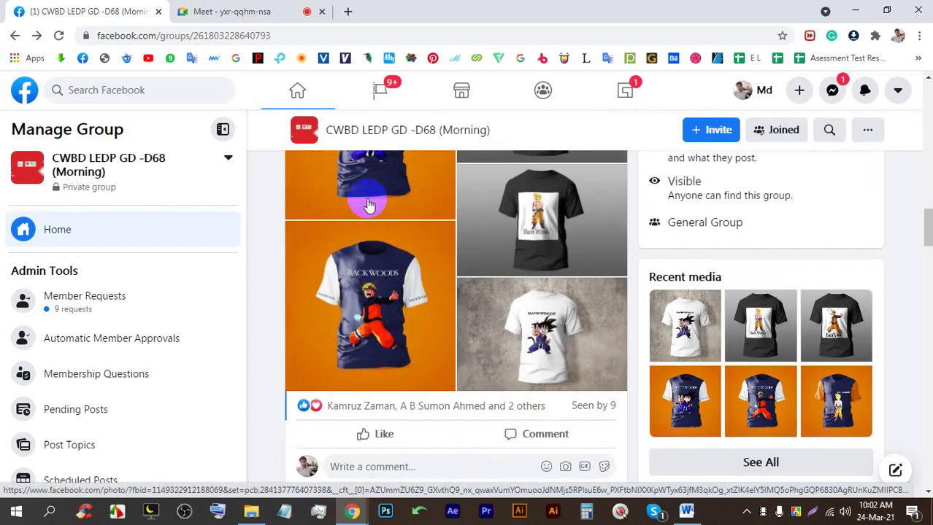
{"action": "left_click", "coordinate": [369, 205]}
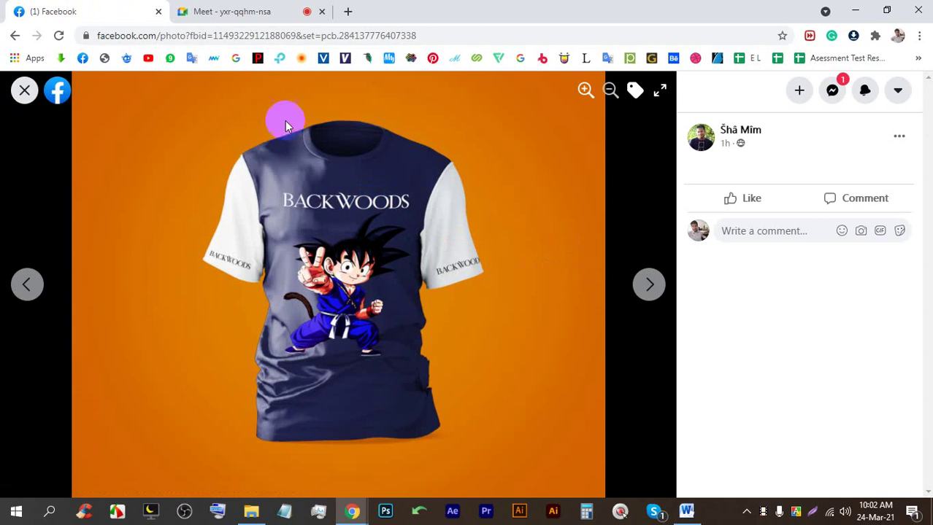
Switch to the Meet call, admit the waiting participant and return to the T-shirt photo on Facebook
{"action": "left_click", "coordinate": [263, 11]}
{"action": "left_click", "coordinate": [608, 153]}
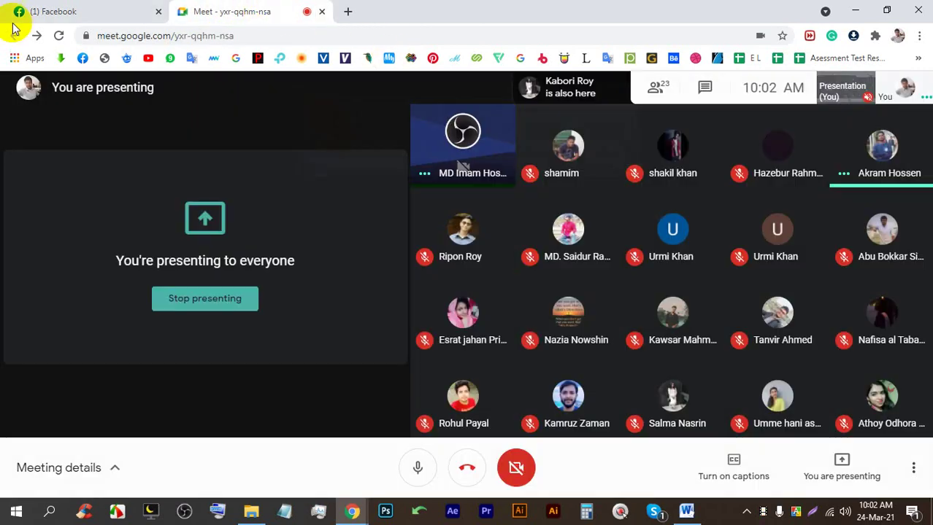
{"action": "left_click", "coordinate": [32, 12]}
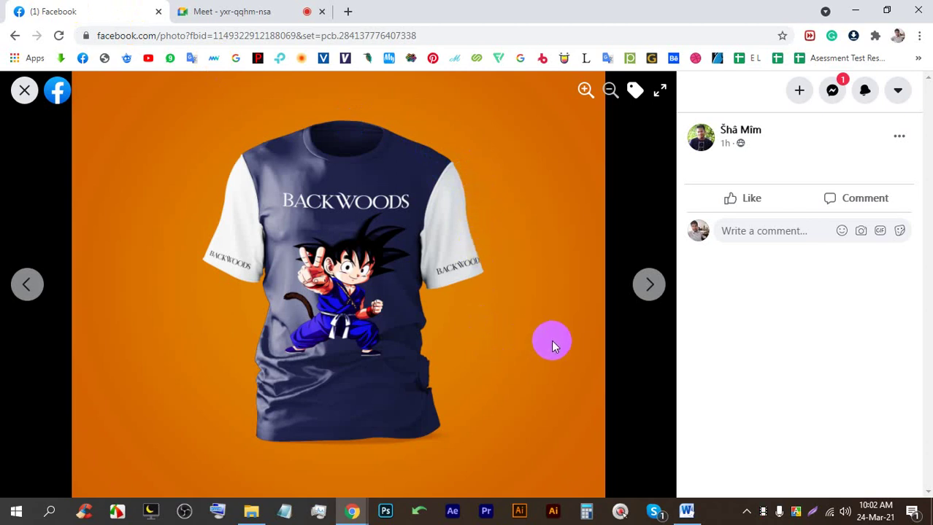
Advance through the T-shirt photos to the dark shirt with the white print panel, and admit the participant waiting in Meet before returning
{"action": "left_click", "coordinate": [645, 283]}
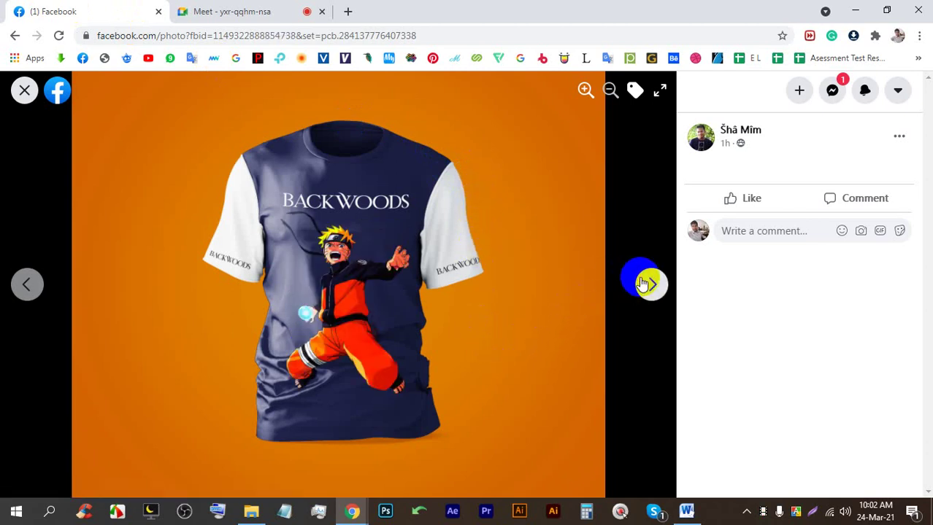
{"action": "left_click", "coordinate": [645, 284]}
{"action": "left_click", "coordinate": [189, 10]}
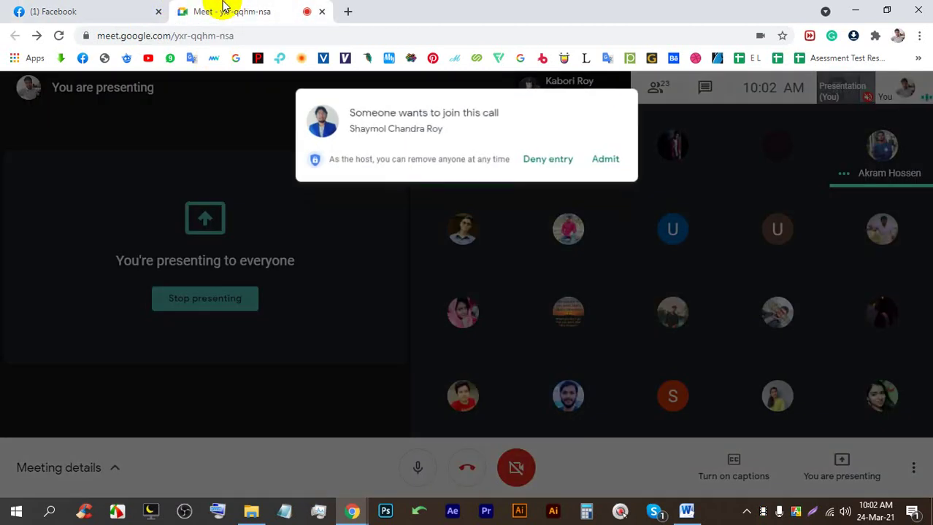
{"action": "left_click", "coordinate": [607, 154]}
{"action": "left_click", "coordinate": [81, 11]}
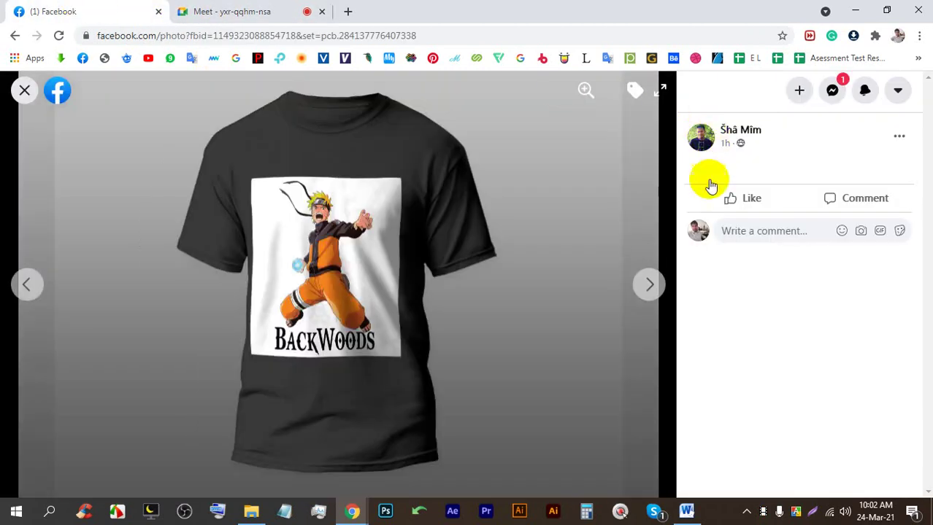
Go back to the preceding navy T-shirt mockup, and admit another participant in Meet before returning to the photo
{"action": "left_click", "coordinate": [24, 285]}
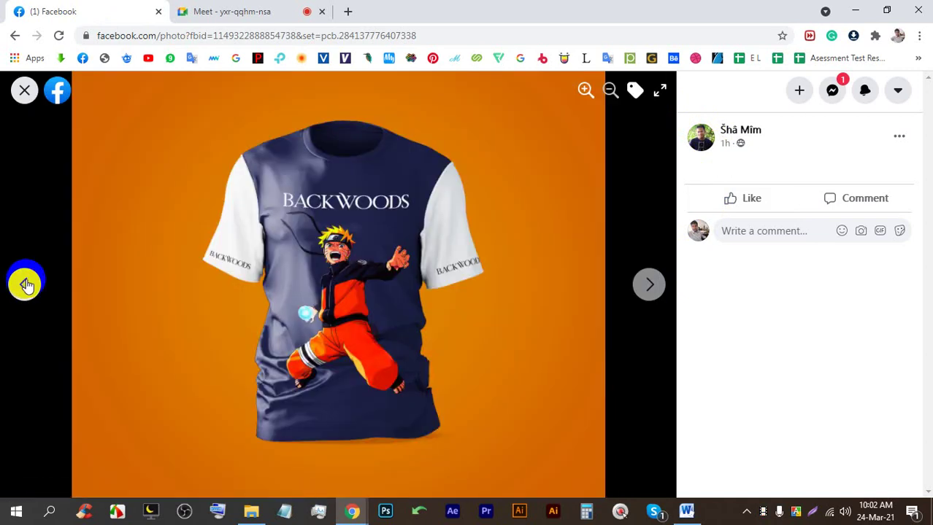
{"action": "left_click", "coordinate": [217, 11]}
{"action": "left_click", "coordinate": [606, 155]}
{"action": "left_click", "coordinate": [73, 9]}
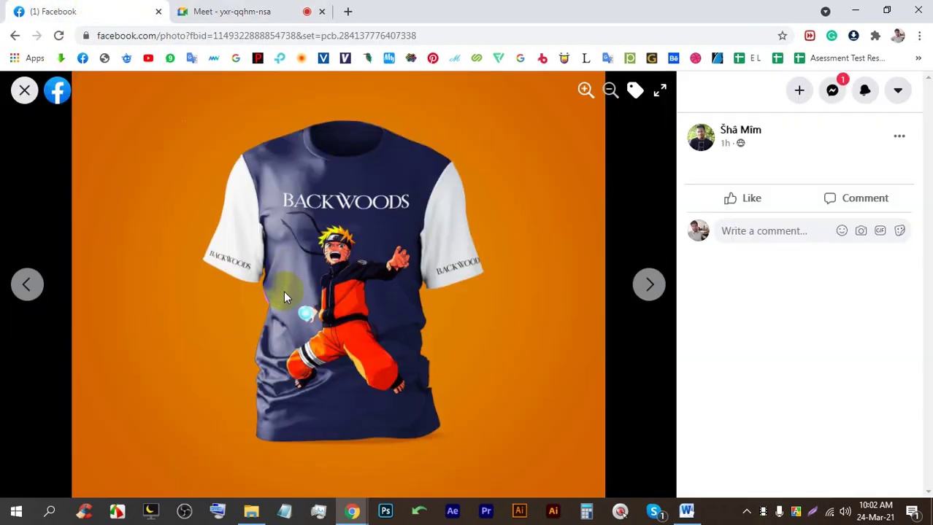
Move forward again to the dark T-shirt mockup, and admit the next person waiting in Meet before returning to Facebook
{"action": "left_click", "coordinate": [652, 280]}
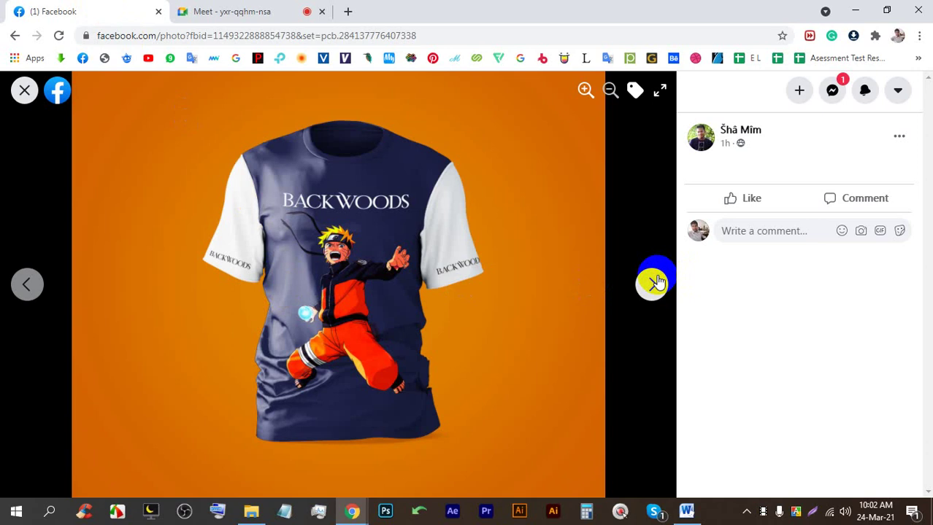
{"action": "left_click", "coordinate": [656, 282]}
{"action": "left_click", "coordinate": [256, 11]}
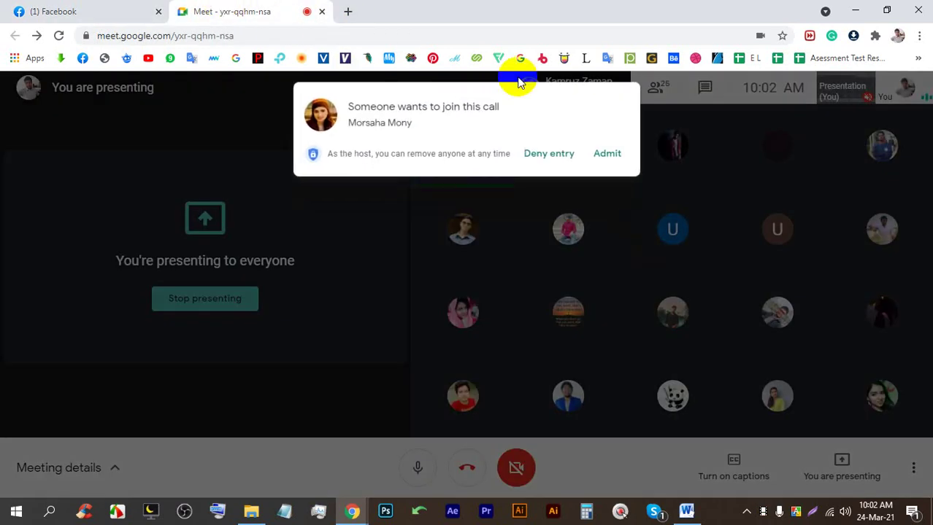
{"action": "left_click", "coordinate": [608, 155]}
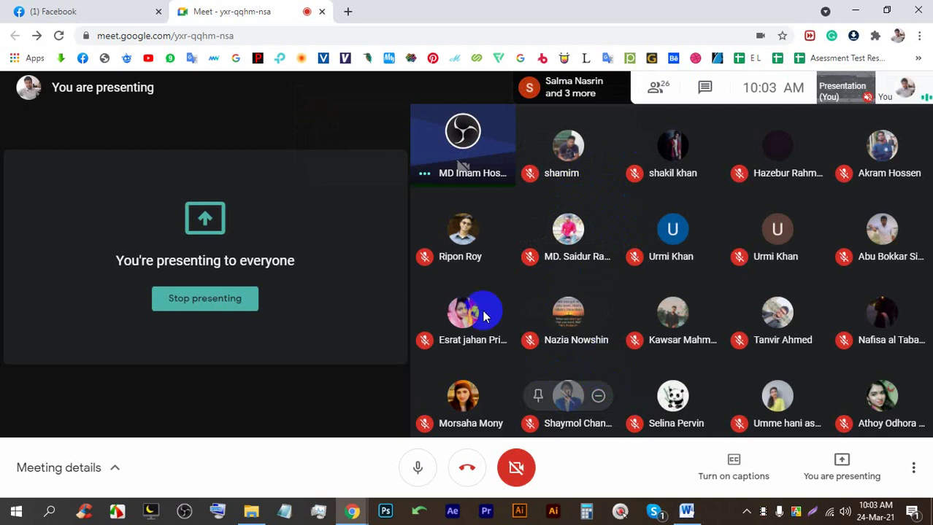
{"action": "left_click", "coordinate": [70, 11]}
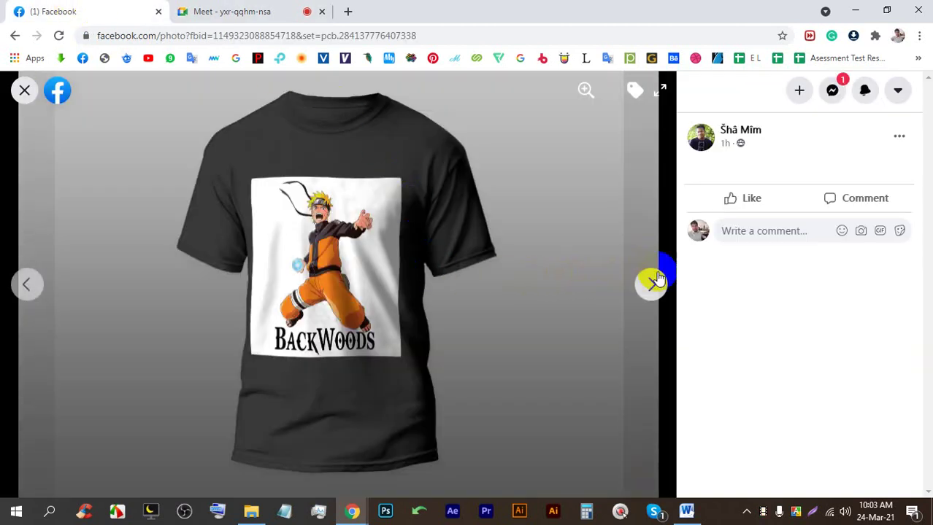
Advance past the dark Backwoods T-shirt photo, and admit the participant waiting in the Meet call
{"action": "left_click", "coordinate": [648, 282]}
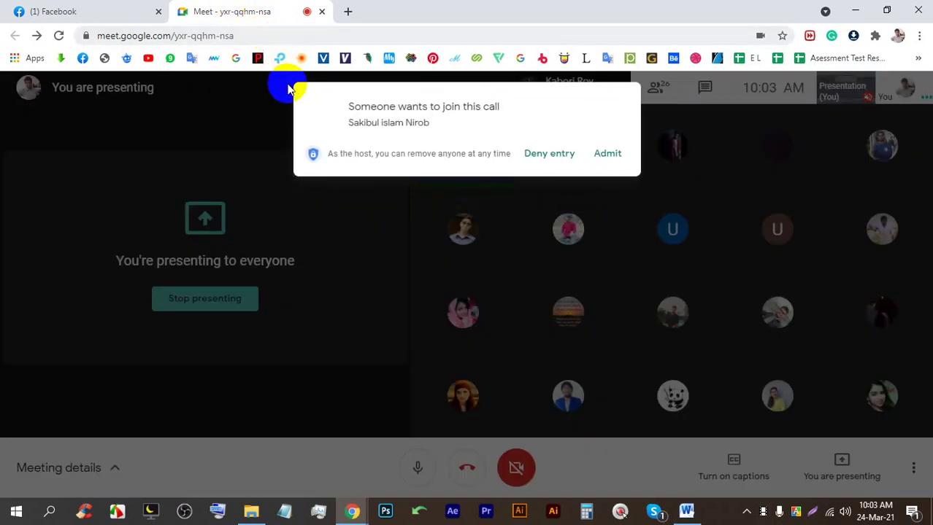
{"action": "left_click", "coordinate": [605, 154]}
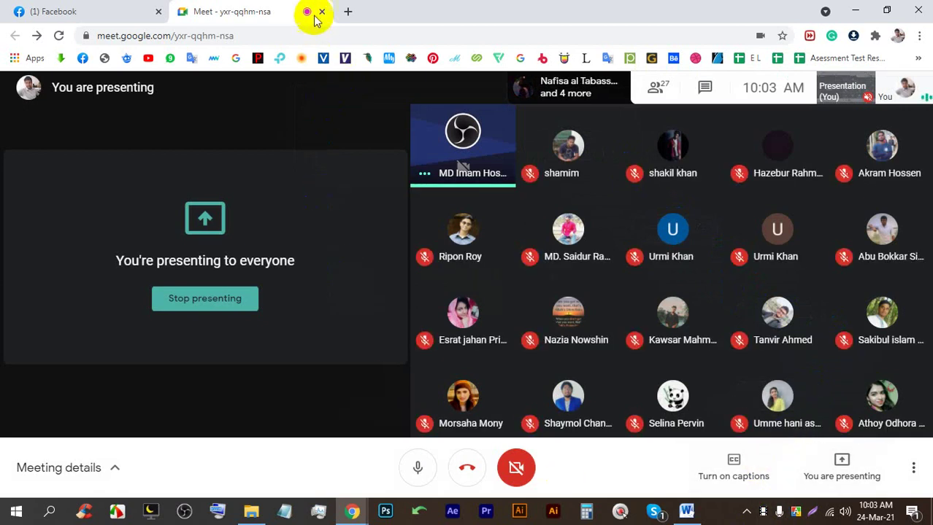
Open freepik.com in a new browser tab, and admit the next participant waiting in the Meet call
{"action": "left_click", "coordinate": [348, 11]}
{"action": "left_click", "coordinate": [126, 59]}
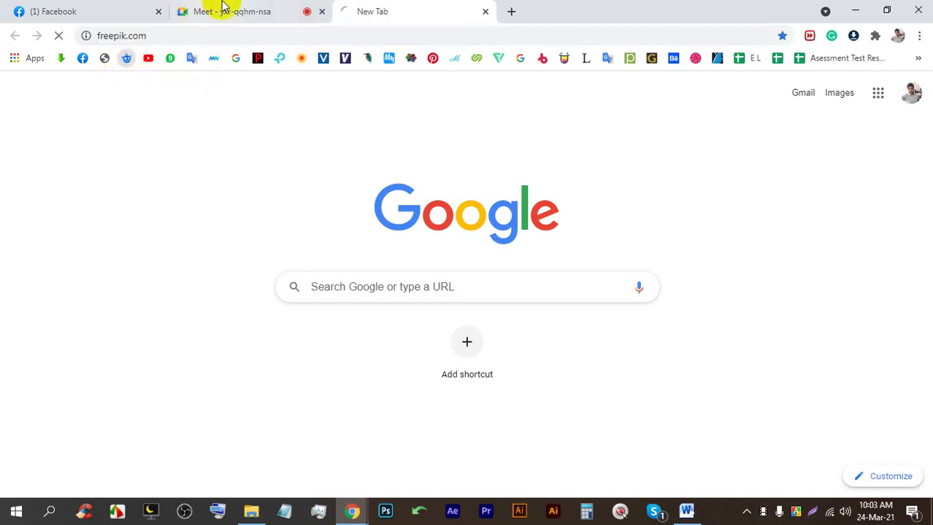
{"action": "left_click", "coordinate": [202, 16]}
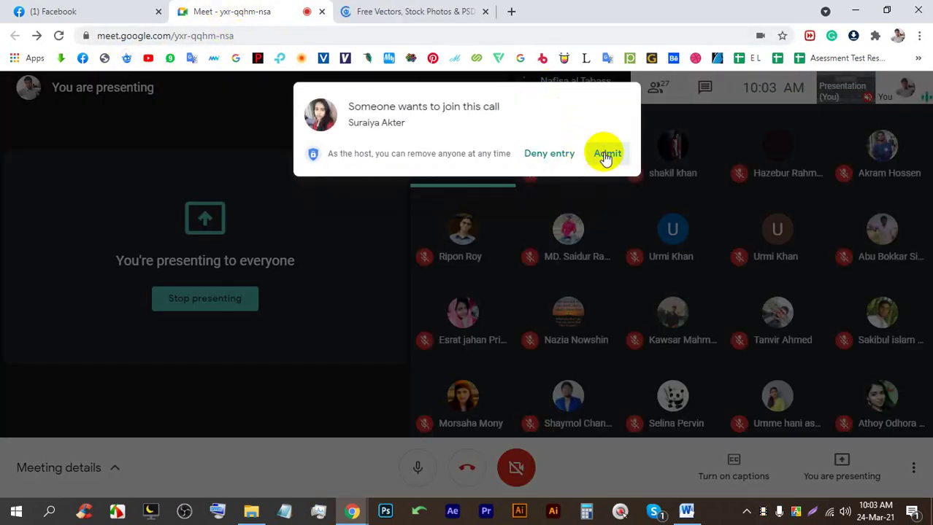
{"action": "left_click", "coordinate": [605, 156]}
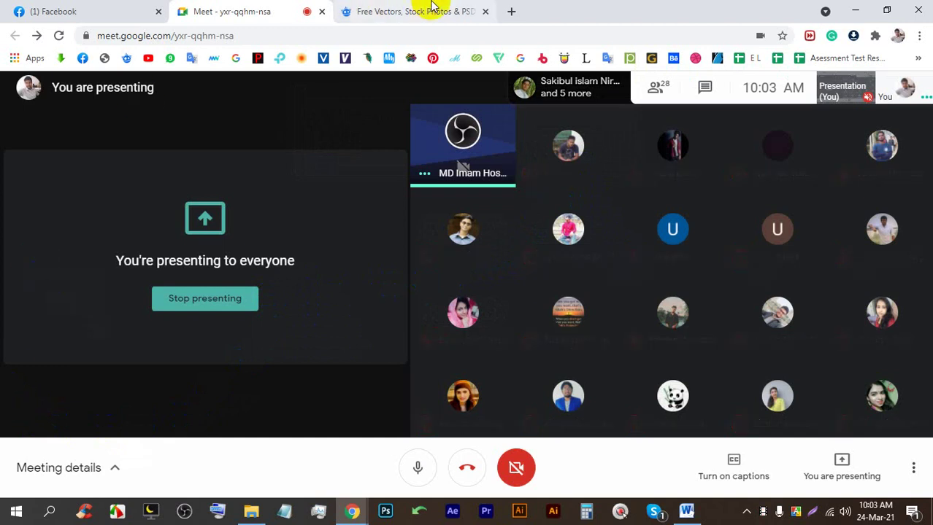
Return to Freepik and sign in with the first suggested Google account
{"action": "left_click", "coordinate": [400, 7]}
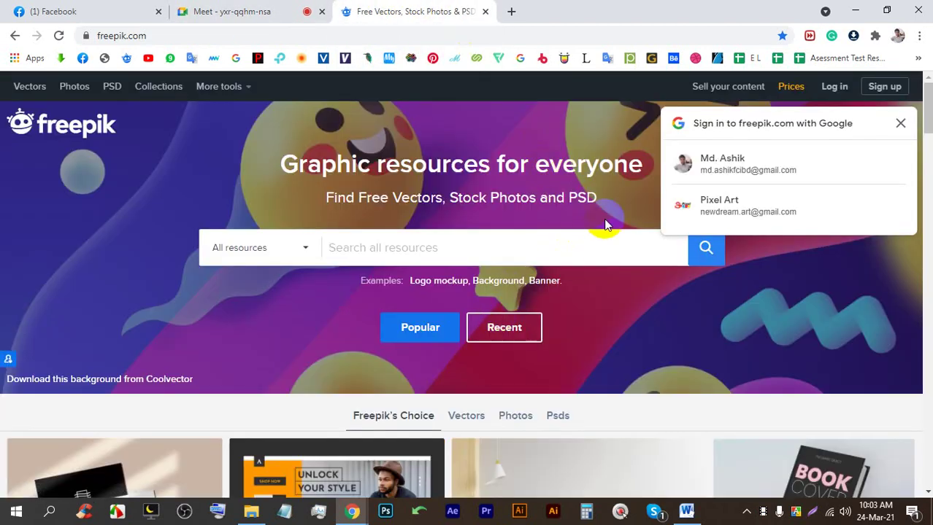
{"action": "left_click", "coordinate": [823, 164]}
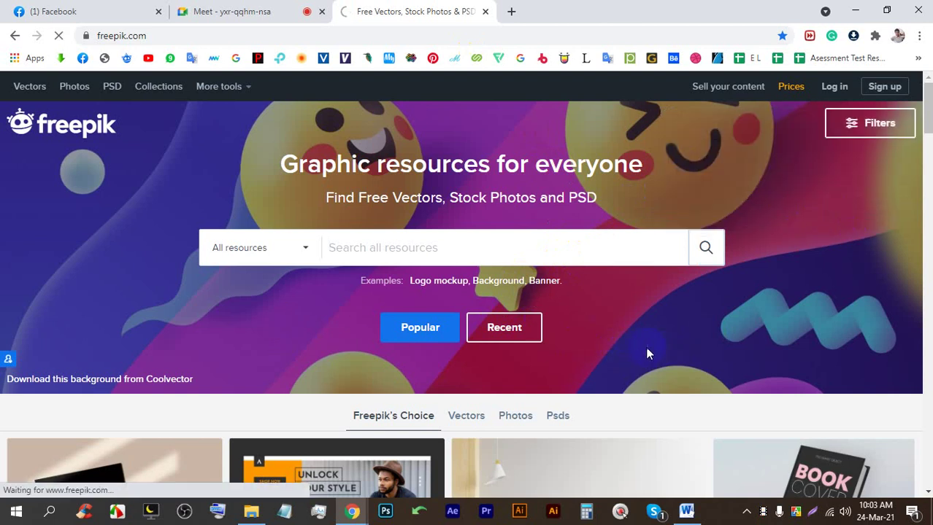
Browse the Freepik's Choice gallery on the home page and return to its beginning
{"action": "scroll", "coordinate": [507, 321], "scroll_direction": "down", "scroll_amount": 4}
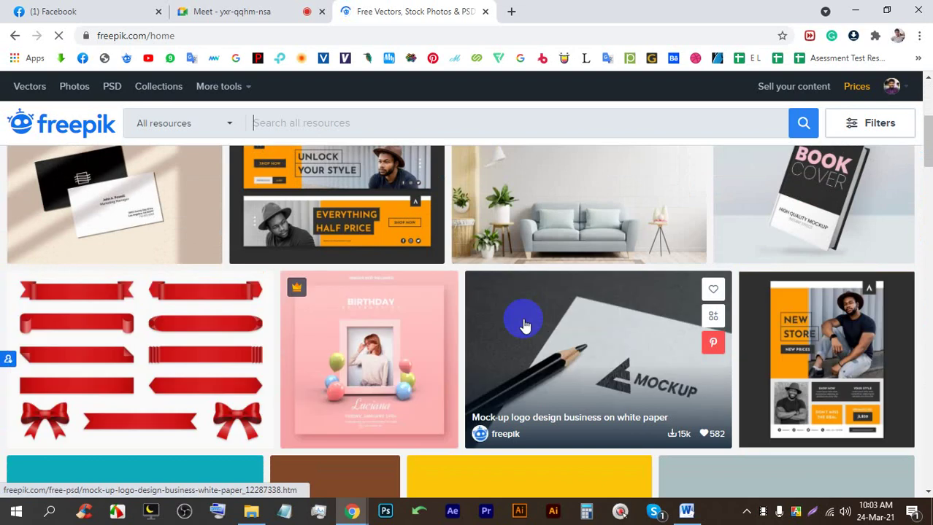
{"action": "scroll", "coordinate": [405, 371], "scroll_direction": "down", "scroll_amount": 10}
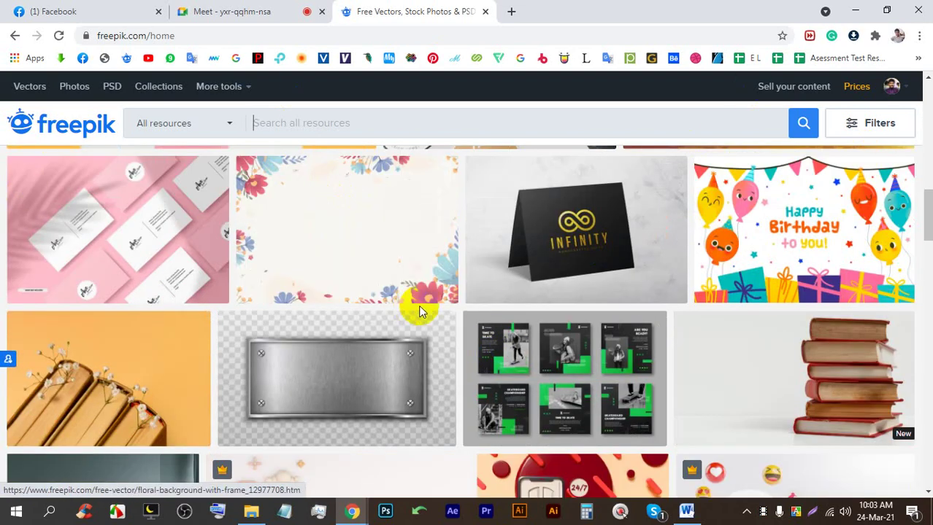
{"action": "scroll", "coordinate": [408, 339], "scroll_direction": "down", "scroll_amount": 5}
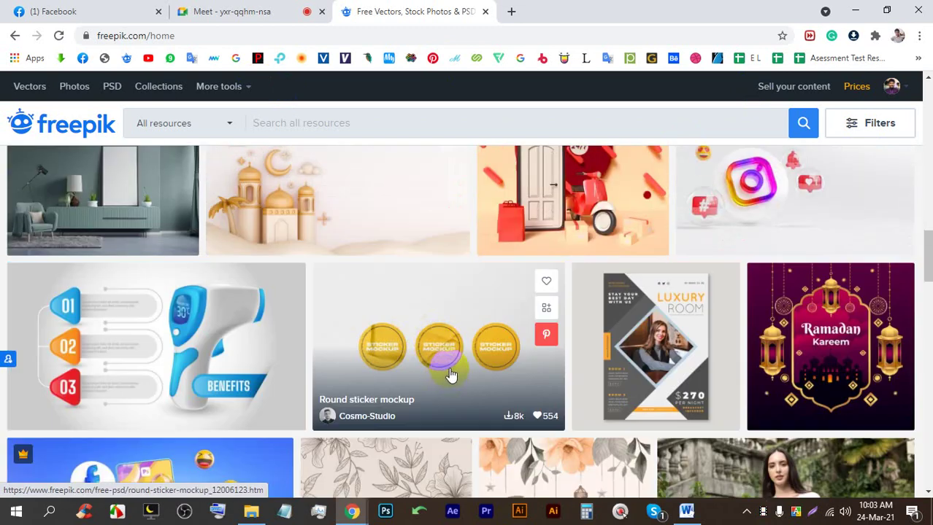
{"action": "scroll", "coordinate": [453, 374], "scroll_direction": "down", "scroll_amount": 6}
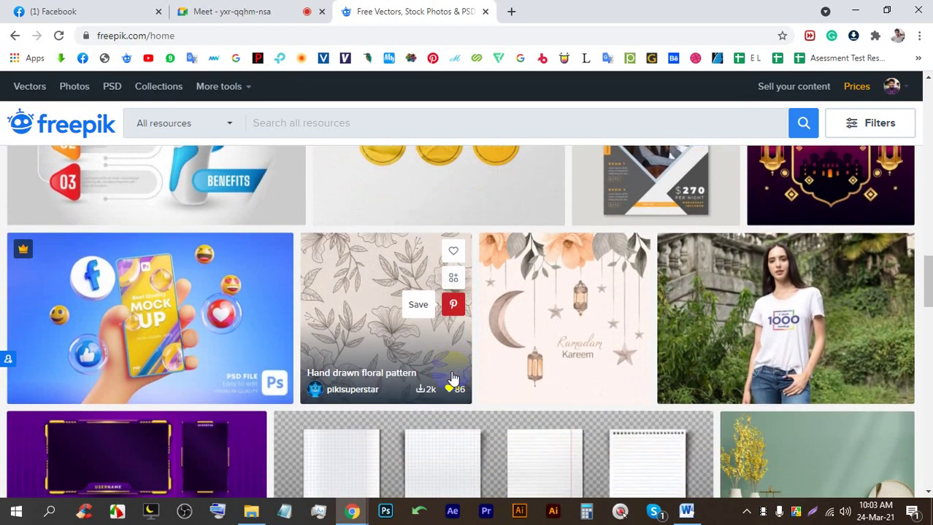
{"action": "scroll", "coordinate": [468, 385], "scroll_direction": "down", "scroll_amount": 10}
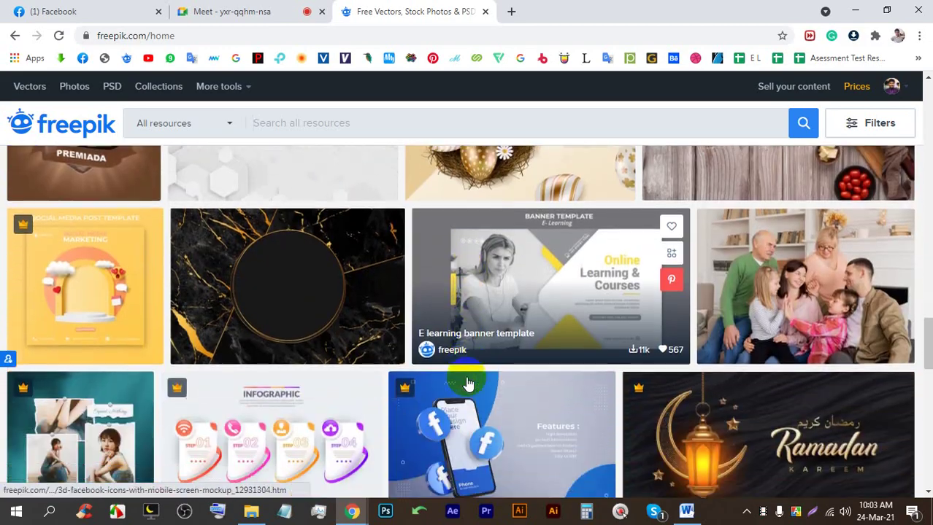
{"action": "scroll", "coordinate": [469, 380], "scroll_direction": "up", "scroll_amount": 10}
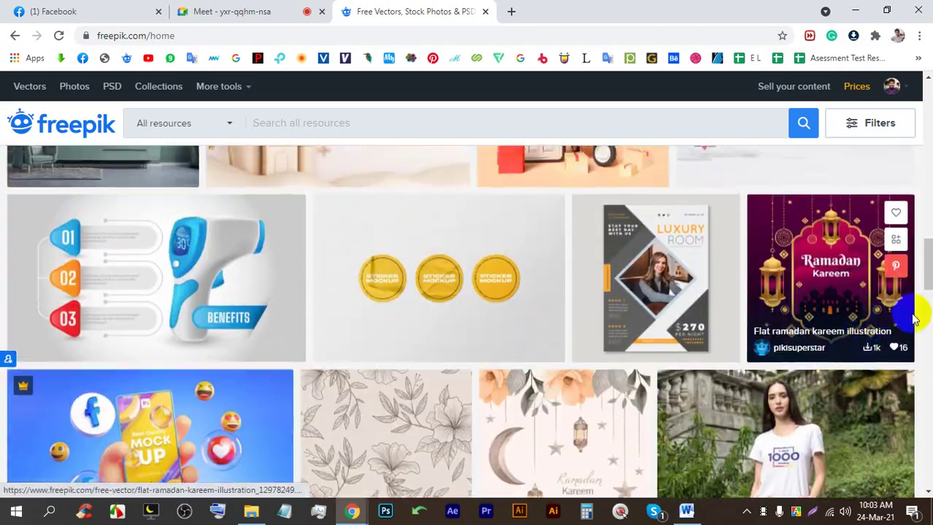
{"action": "left_click_drag", "start_coordinate": [927, 267], "coordinate": [924, 95]}
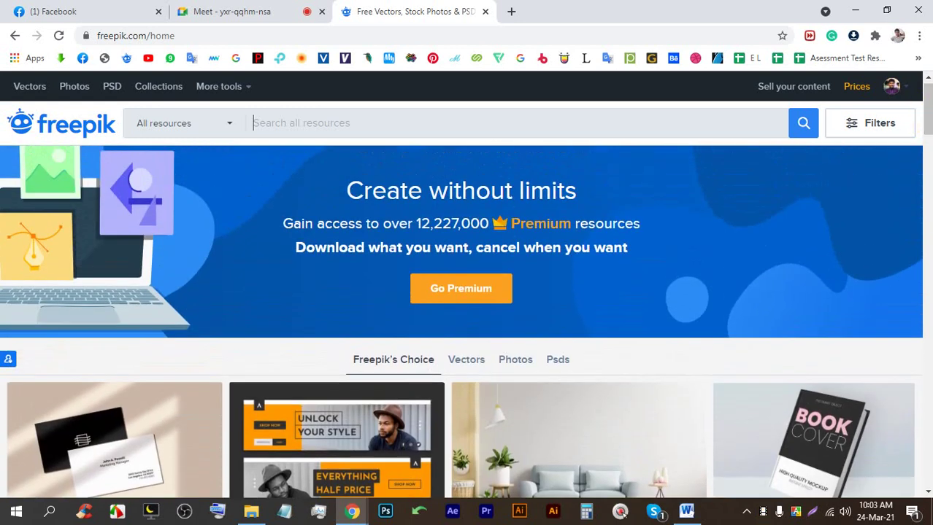
Check the participants in the Meet call, and look through the Freepik home page gallery again
{"action": "left_click", "coordinate": [262, 11]}
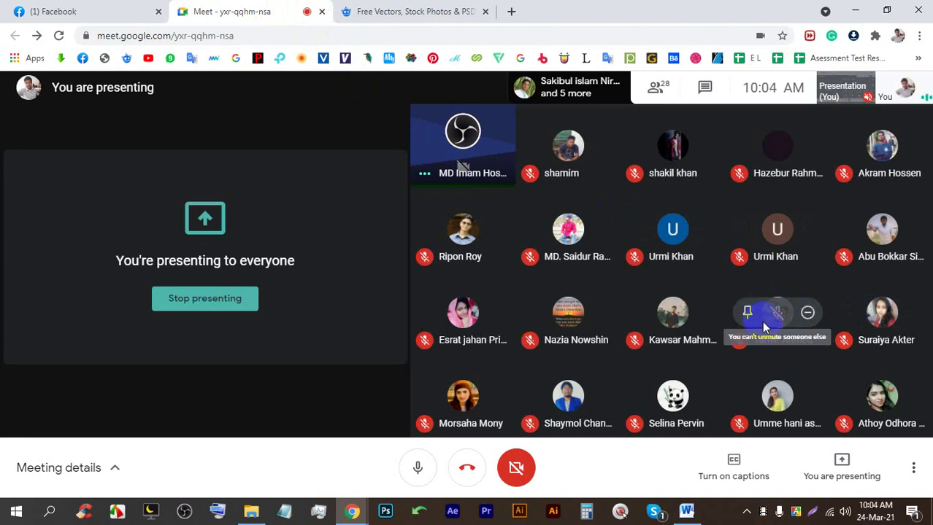
{"action": "left_click", "coordinate": [420, 10]}
{"action": "scroll", "coordinate": [437, 328], "scroll_direction": "down", "scroll_amount": 3}
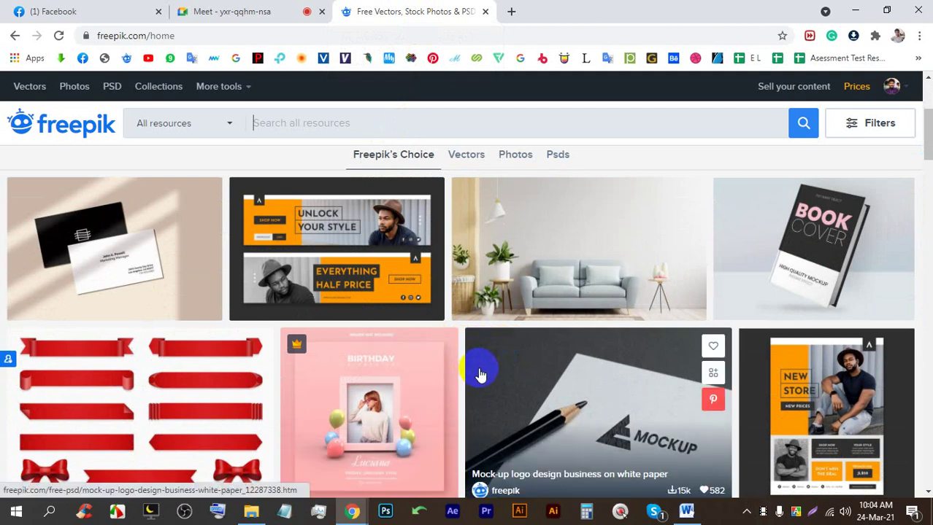
{"action": "scroll", "coordinate": [479, 374], "scroll_direction": "down", "scroll_amount": 6}
{"action": "scroll", "coordinate": [469, 374], "scroll_direction": "down", "scroll_amount": 9}
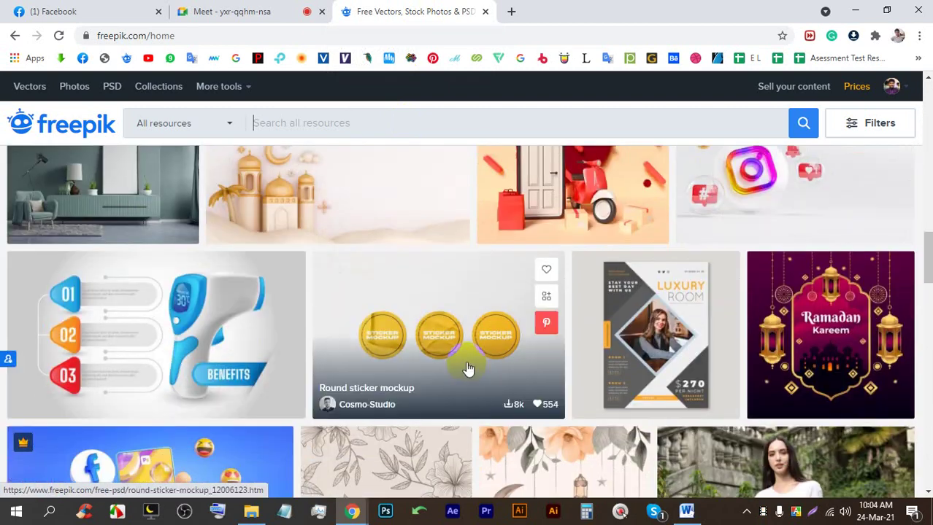
{"action": "scroll", "coordinate": [467, 367], "scroll_direction": "down", "scroll_amount": 7}
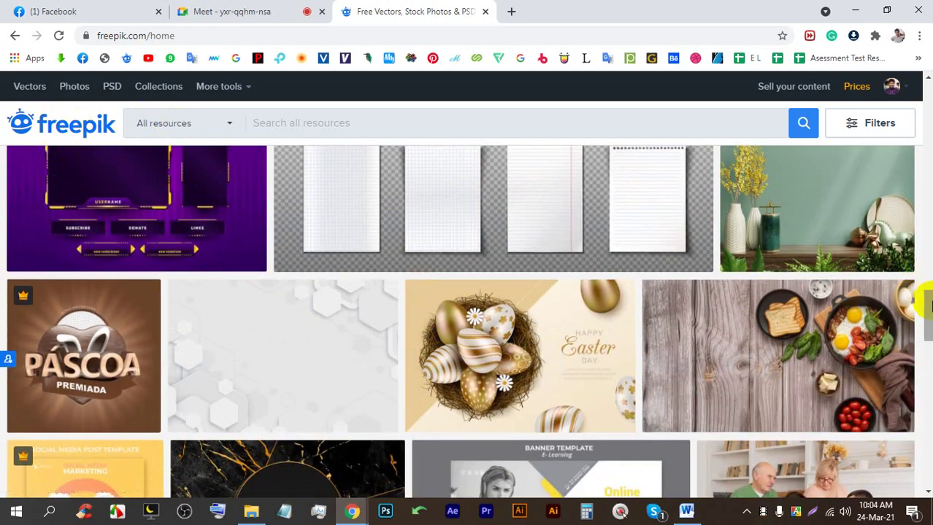
{"action": "left_click_drag", "start_coordinate": [927, 307], "coordinate": [925, 209]}
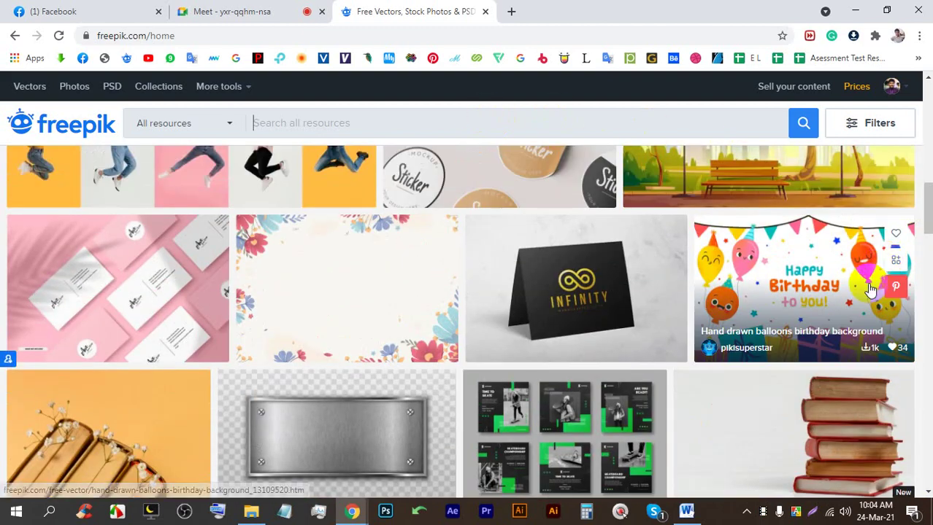
{"action": "scroll", "coordinate": [408, 322], "scroll_direction": "up", "scroll_amount": 8}
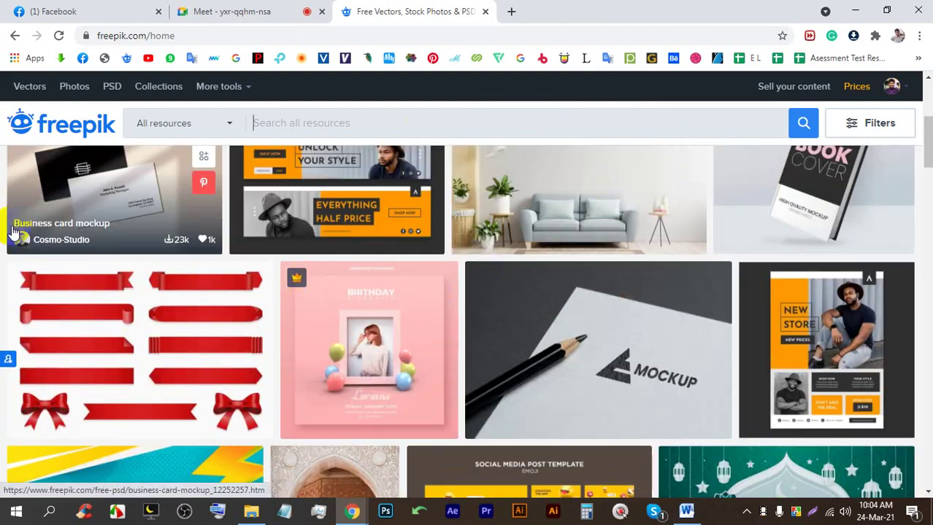
{"action": "scroll", "coordinate": [431, 298], "scroll_direction": "up", "scroll_amount": 4}
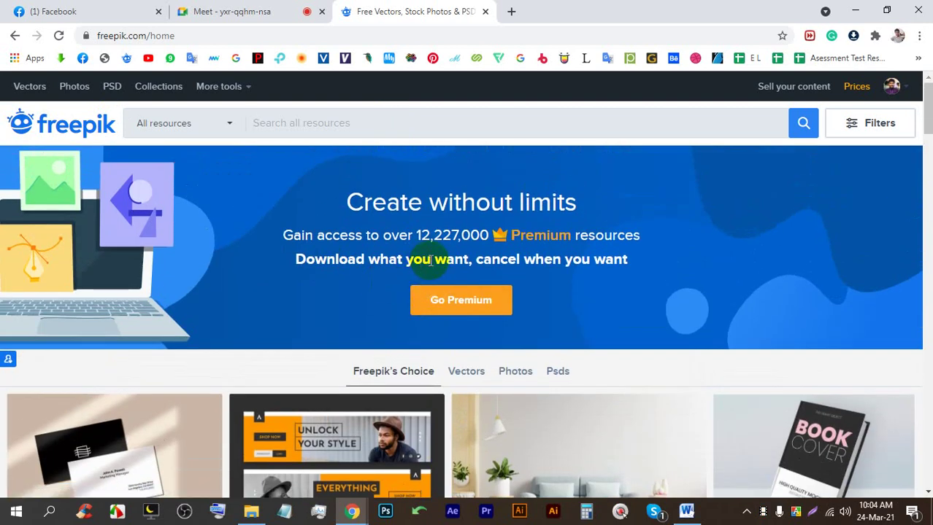
{"action": "scroll", "coordinate": [365, 256], "scroll_direction": "down", "scroll_amount": 3}
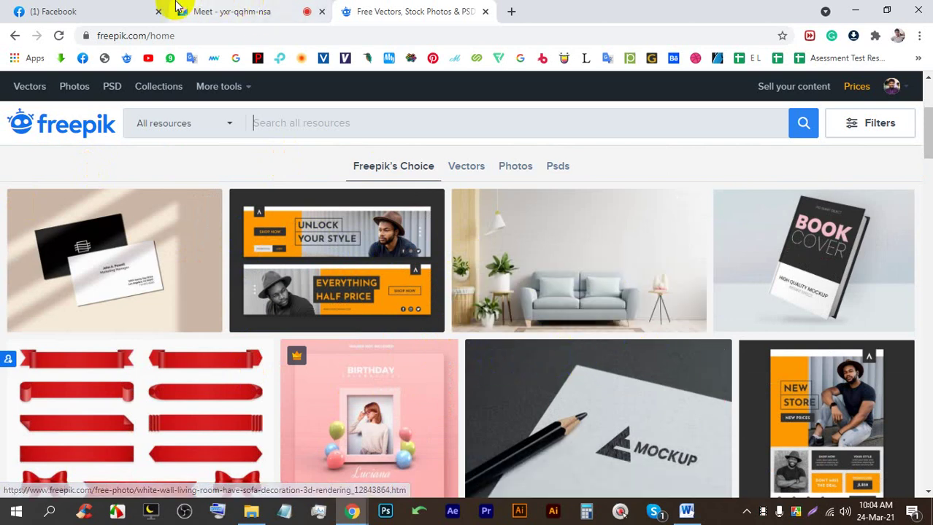
Alternate between checking the Meet call and showing more of the Freepik gallery, ending on Freepik
{"action": "left_click", "coordinate": [241, 10]}
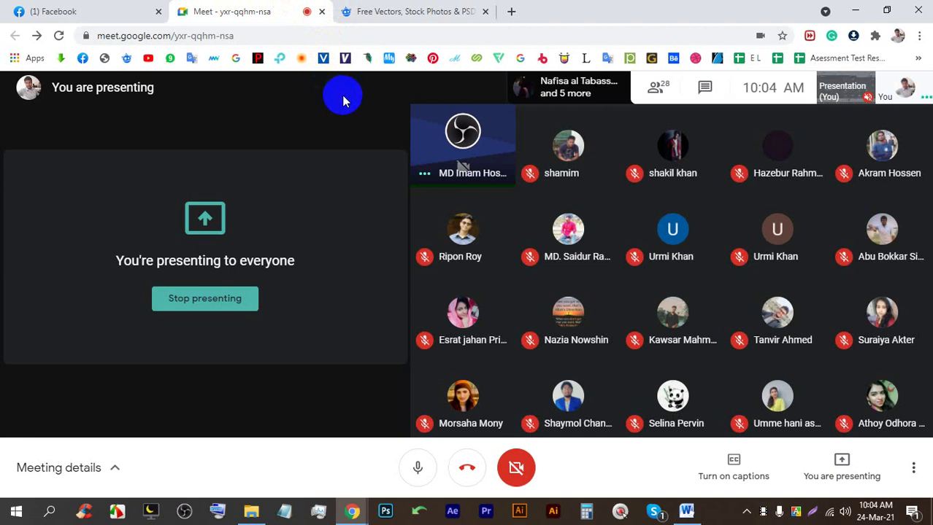
{"action": "left_click", "coordinate": [364, 11]}
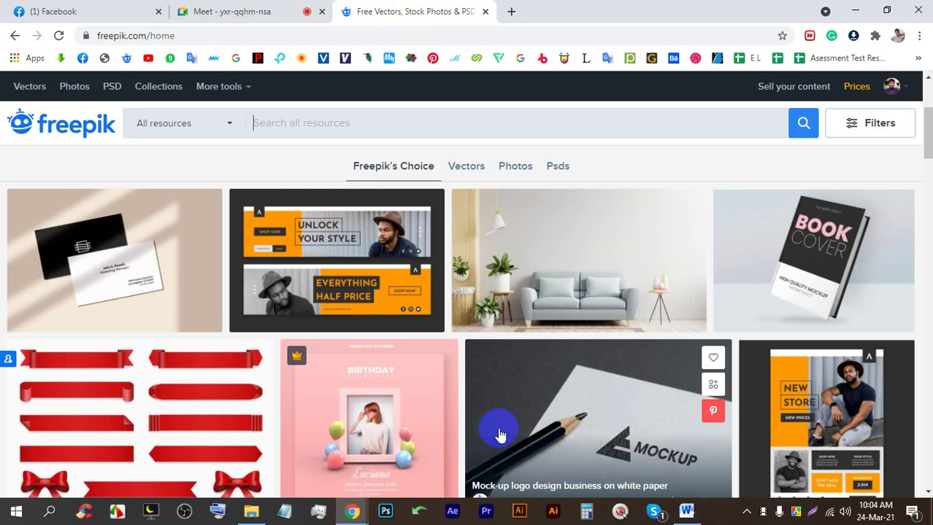
{"action": "scroll", "coordinate": [481, 408], "scroll_direction": "down", "scroll_amount": 10}
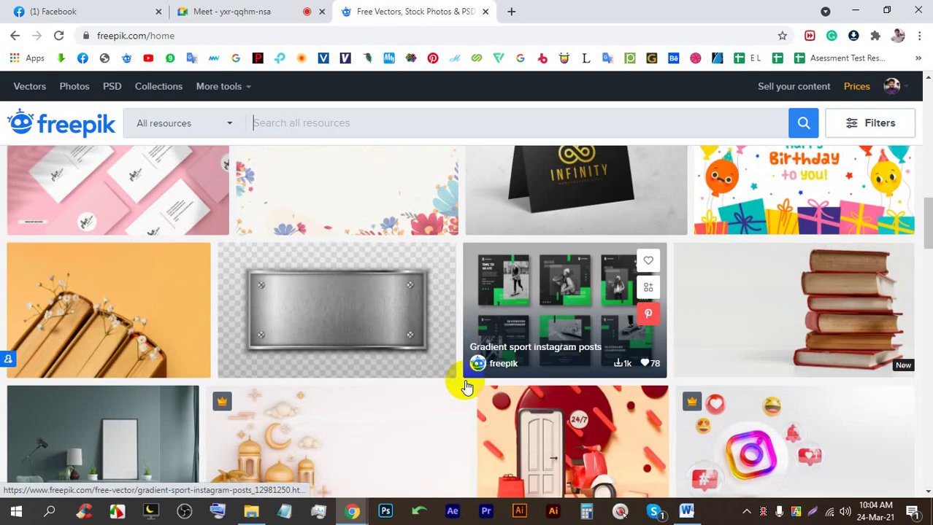
{"action": "left_click", "coordinate": [259, 12]}
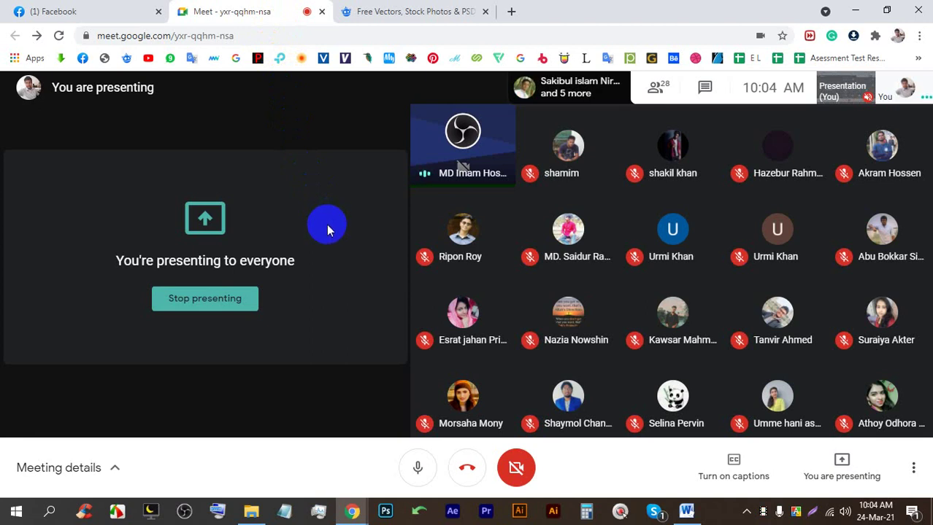
{"action": "left_click", "coordinate": [398, 11]}
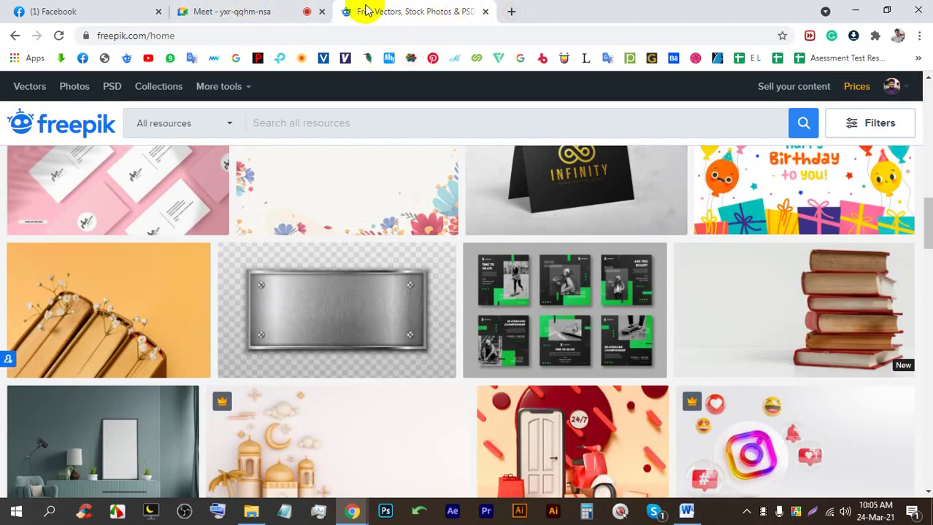
Return to the Meet call to check the participant tiles, and toggle the host's microphone
{"action": "left_click", "coordinate": [266, 11]}
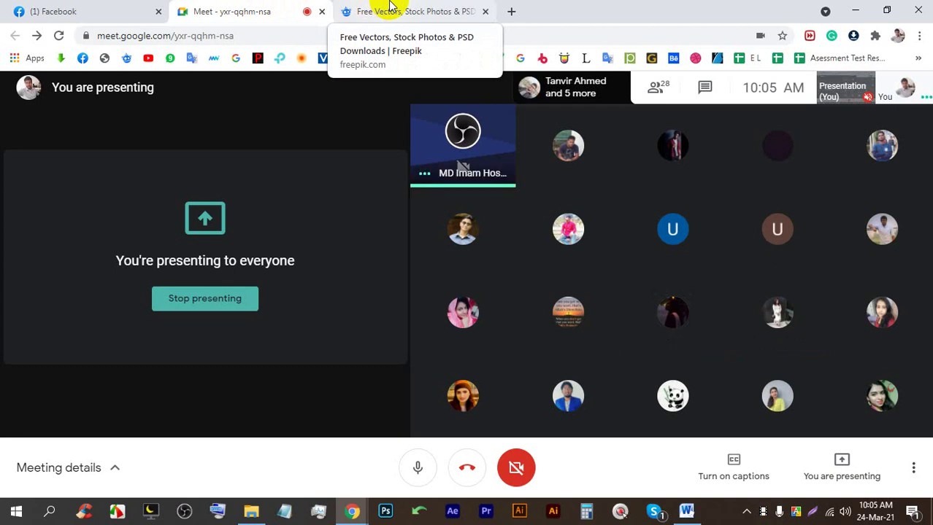
{"action": "mouse_move", "coordinate": [491, 226]}
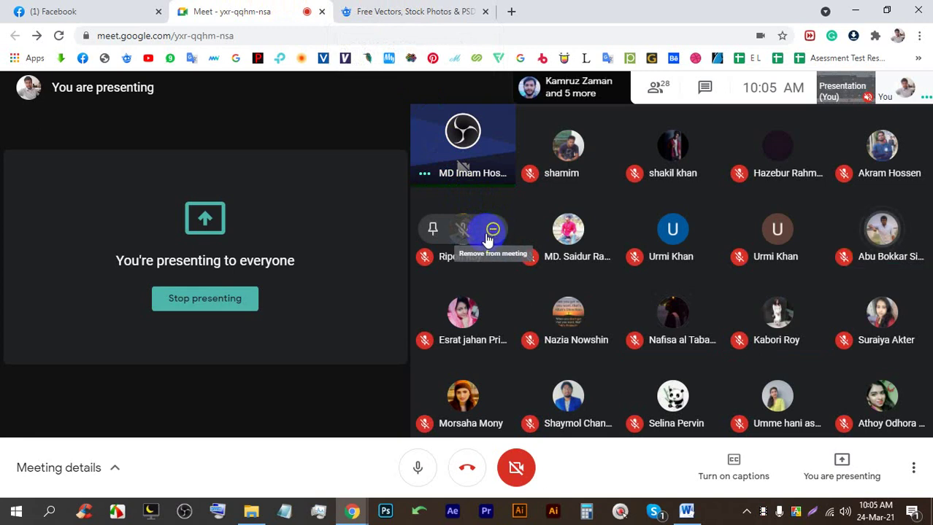
{"action": "mouse_move", "coordinate": [485, 284]}
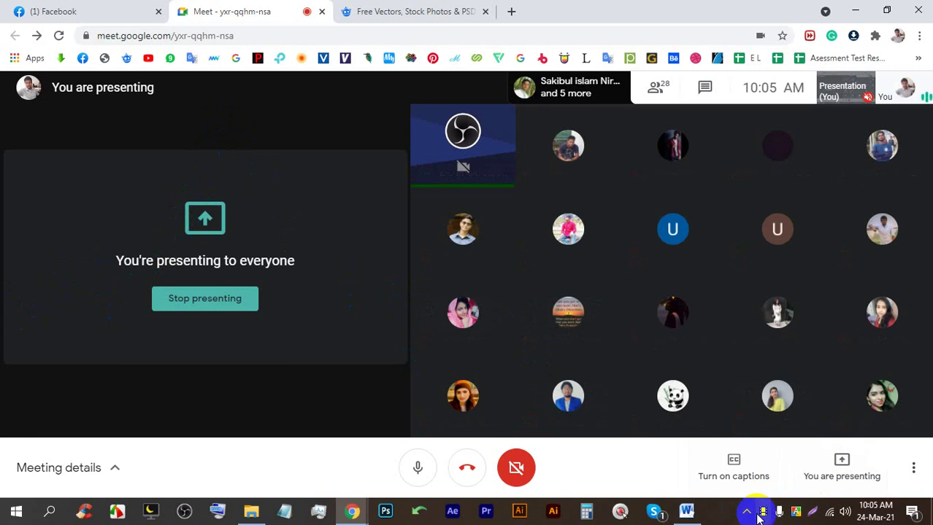
{"action": "left_click", "coordinate": [417, 469]}
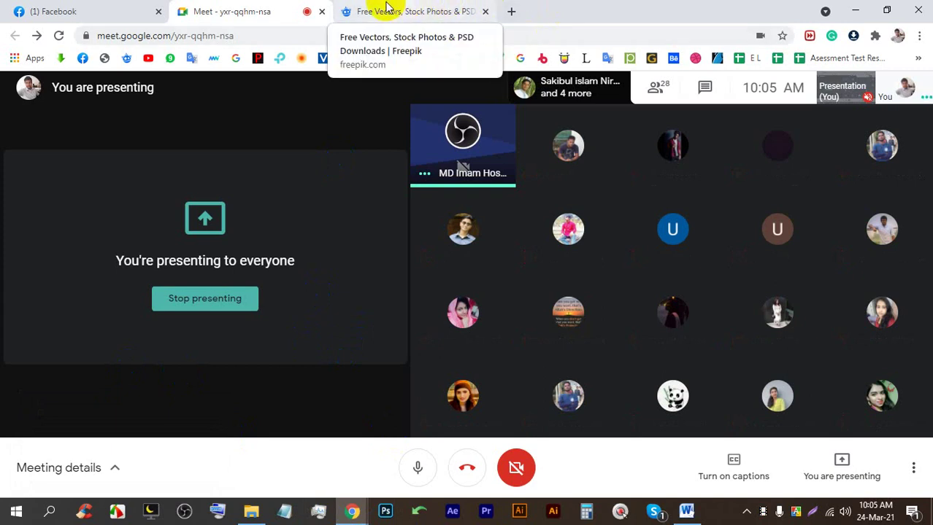
Show the class the sticker mockup and stationery designs in the Freepik gallery, checking the Meet call in between
{"action": "left_click", "coordinate": [428, 6]}
{"action": "scroll", "coordinate": [476, 413], "scroll_direction": "down", "scroll_amount": 5}
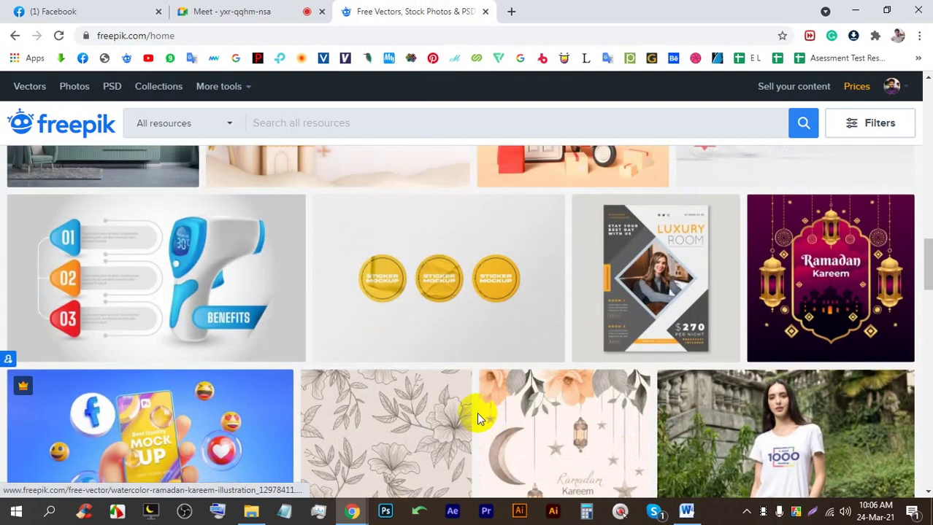
{"action": "left_click", "coordinate": [262, 10]}
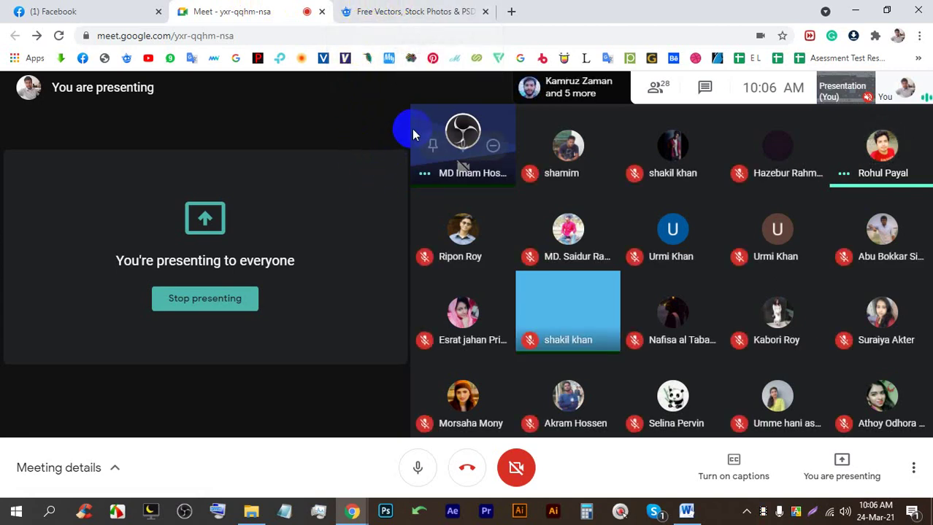
{"action": "left_click", "coordinate": [420, 9]}
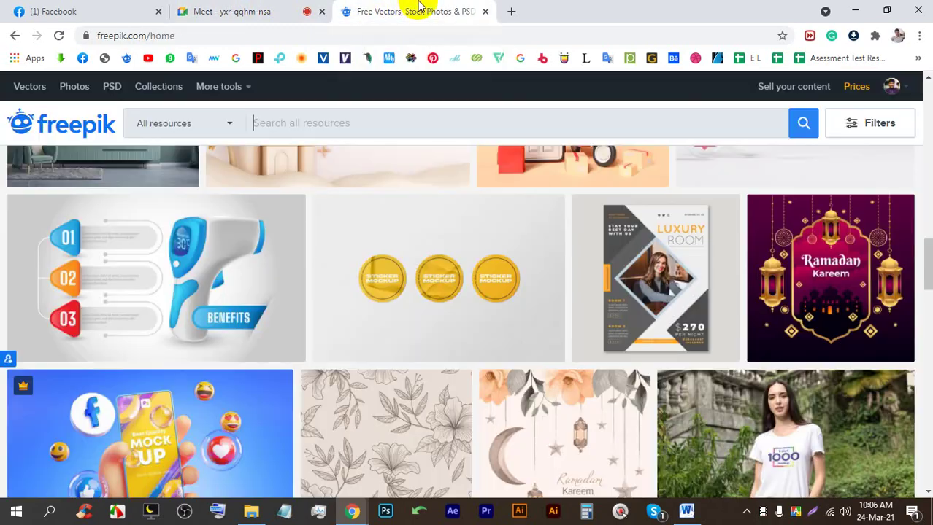
{"action": "scroll", "coordinate": [408, 252], "scroll_direction": "up", "scroll_amount": 3}
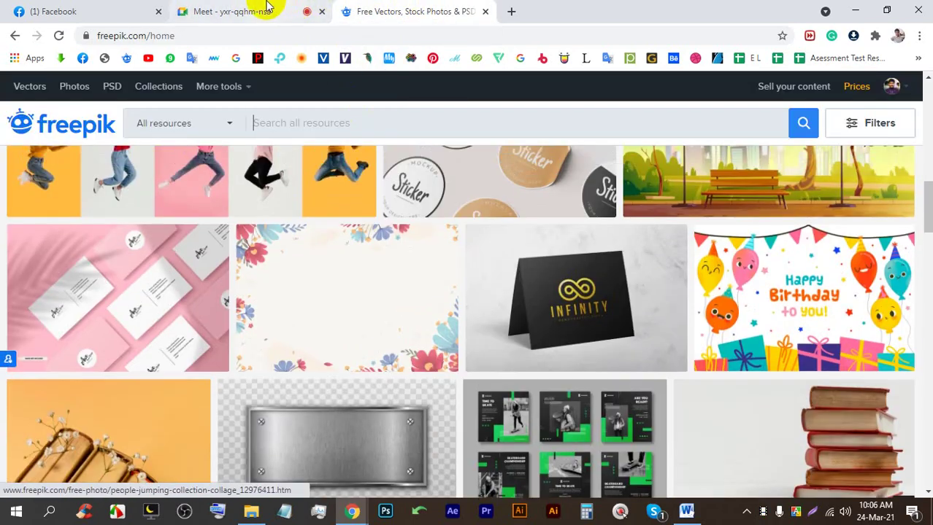
Check the Meet call, and show the class the free vector gallery on all-free-download.com down to the furniture designs
{"action": "left_click", "coordinate": [264, 9]}
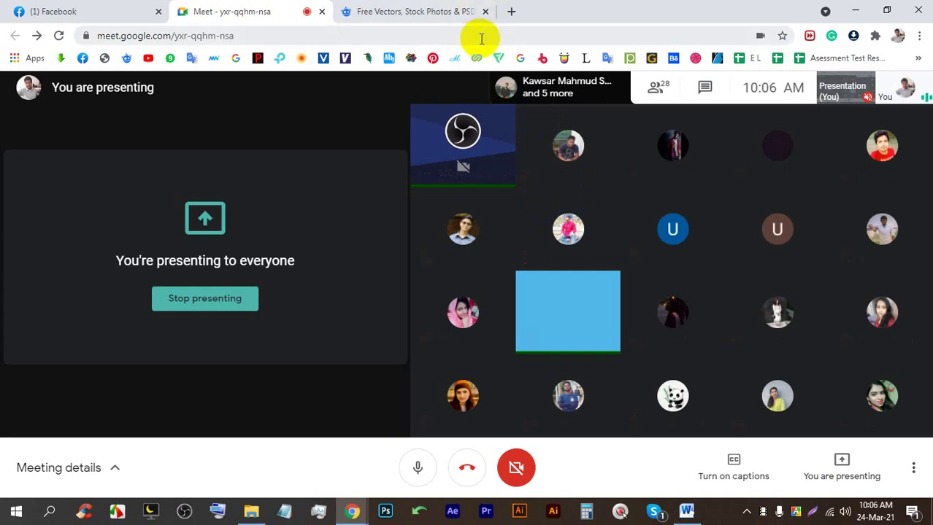
{"action": "left_click", "coordinate": [459, 11]}
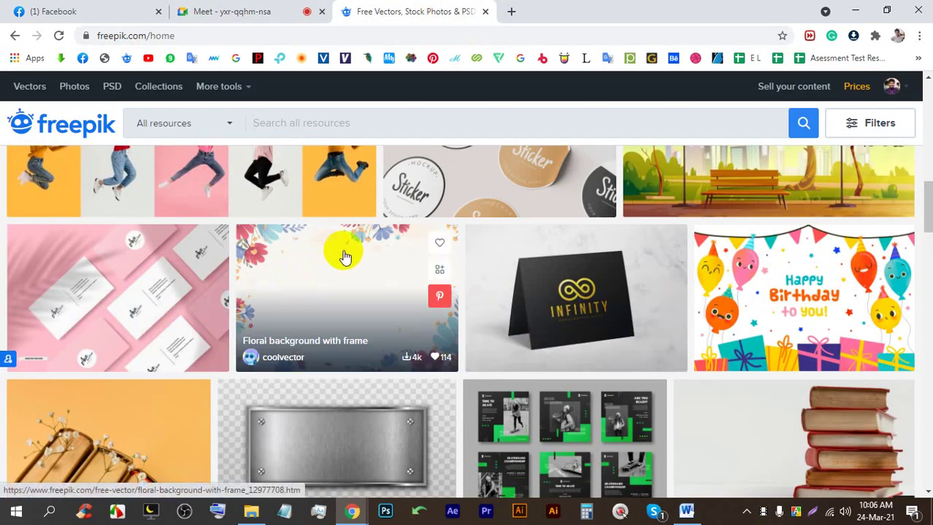
{"action": "left_click", "coordinate": [62, 59]}
{"action": "left_click", "coordinate": [354, 38]}
{"action": "left_click_drag", "start_coordinate": [354, 38], "coordinate": [114, 35]}
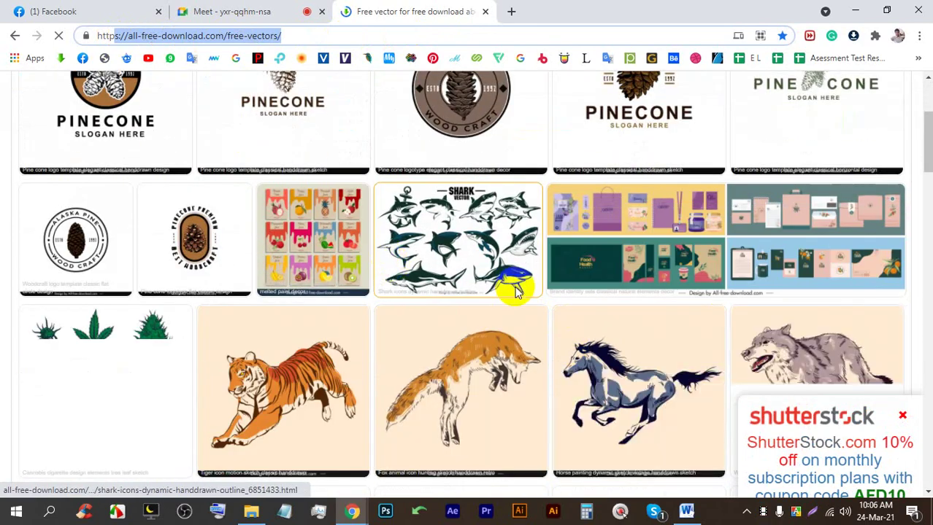
{"action": "scroll", "coordinate": [493, 292], "scroll_direction": "down", "scroll_amount": 5}
{"action": "scroll", "coordinate": [520, 256], "scroll_direction": "down", "scroll_amount": 10}
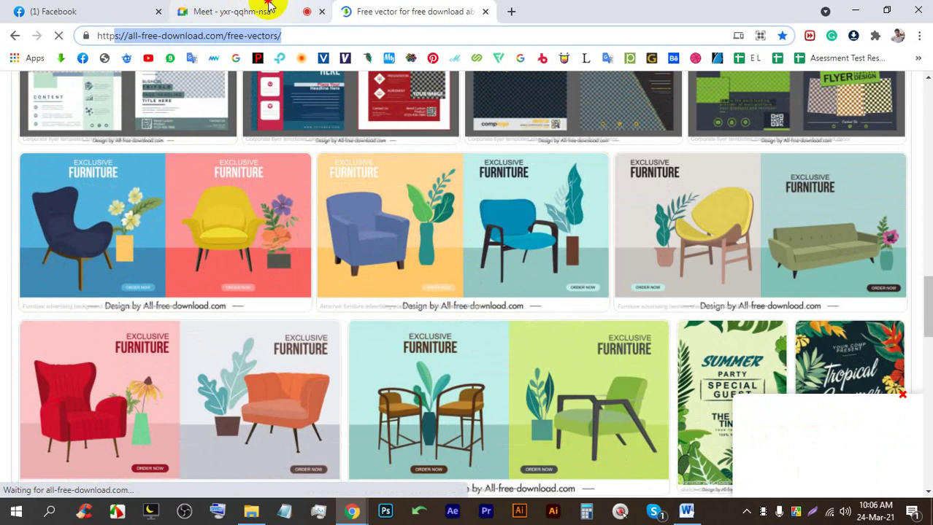
Admit the participant waiting to join the Meet call and return to the free vector gallery
{"action": "left_click", "coordinate": [296, 11]}
{"action": "left_click", "coordinate": [603, 155]}
{"action": "left_click", "coordinate": [436, 9]}
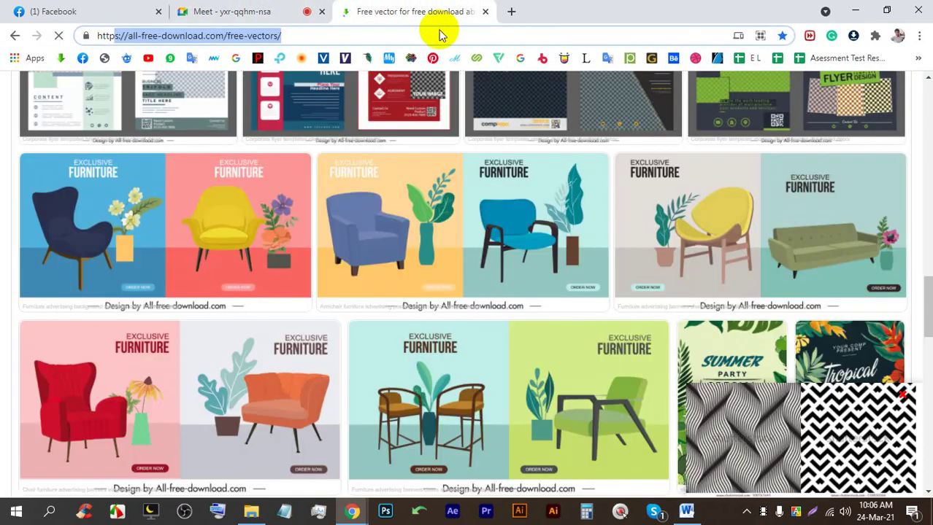
Go back to Freepik and search all resources for "flyer"
{"action": "left_click", "coordinate": [126, 59]}
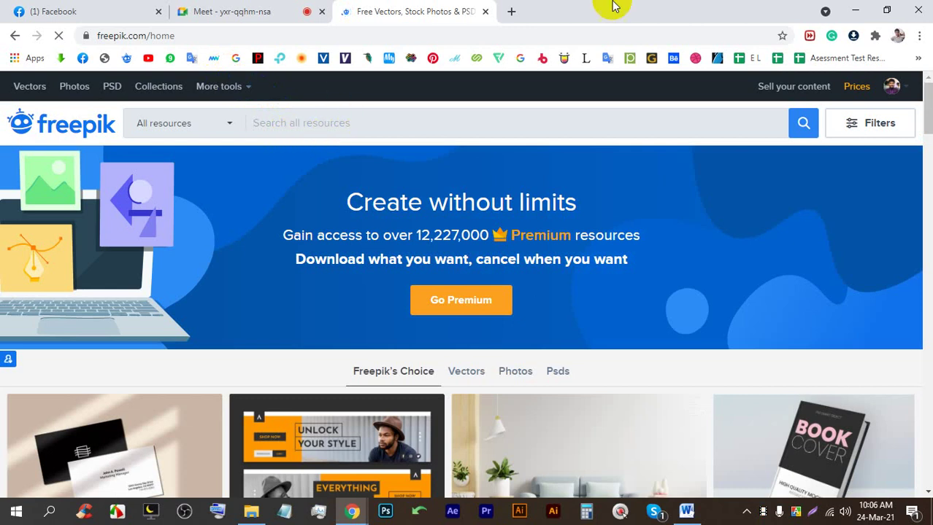
{"action": "type", "text": "fyler"}
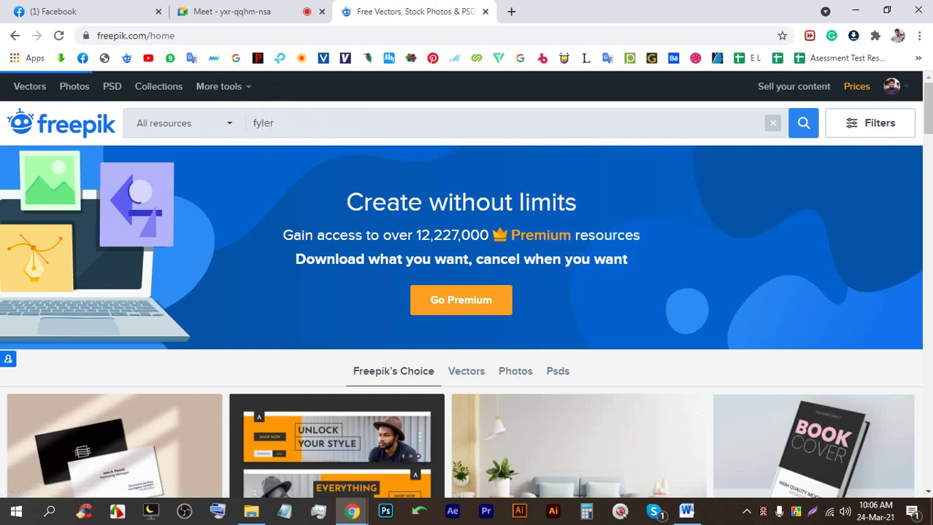
{"action": "key", "text": "Return"}
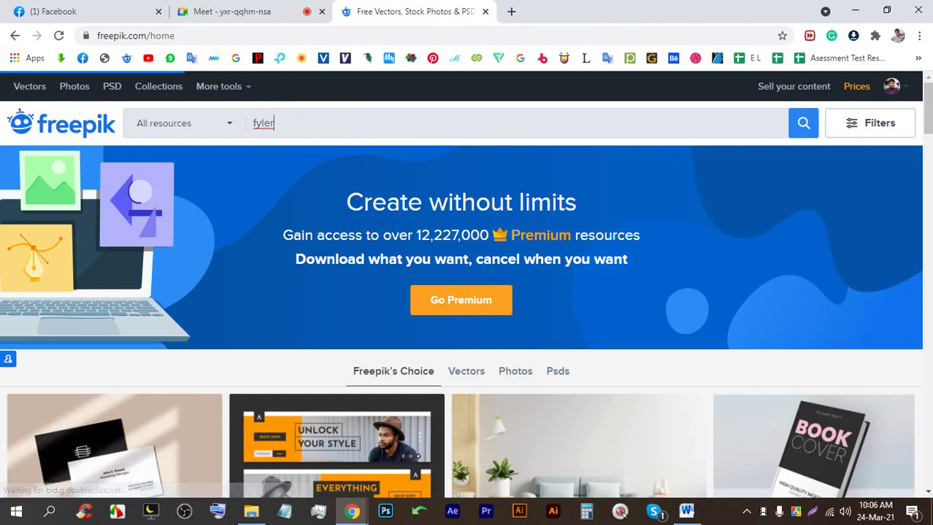
{"action": "double_click", "coordinate": [302, 125]}
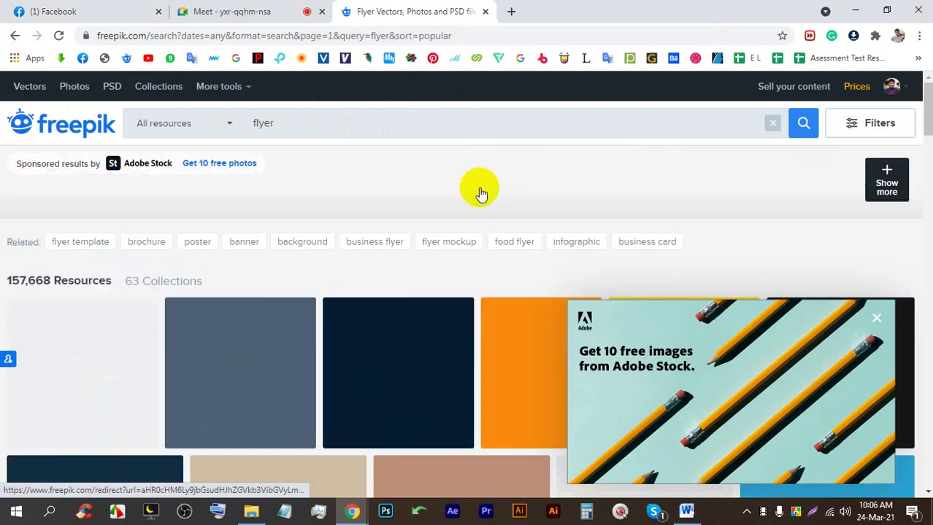
Dismiss the Adobe Stock advert and show the class the first rows of flyer results
{"action": "scroll", "coordinate": [475, 233], "scroll_direction": "down", "scroll_amount": 5}
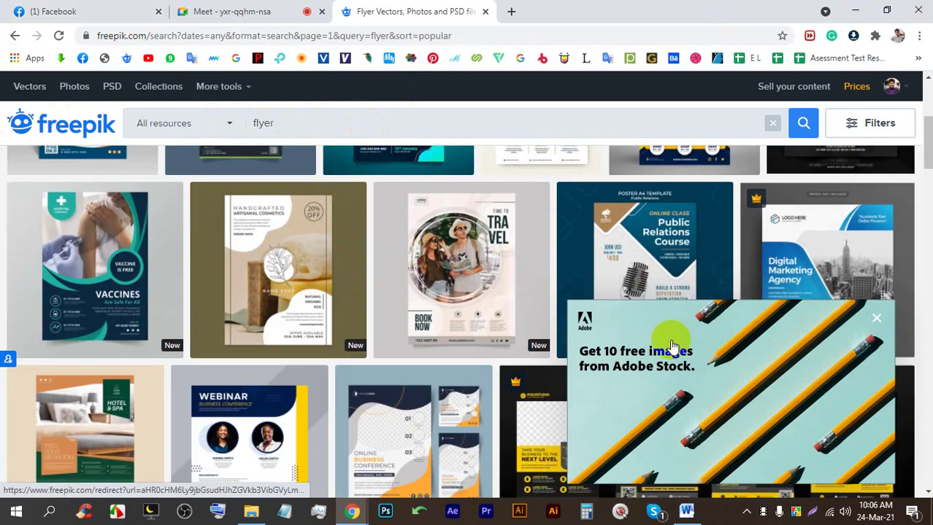
{"action": "left_click", "coordinate": [876, 318]}
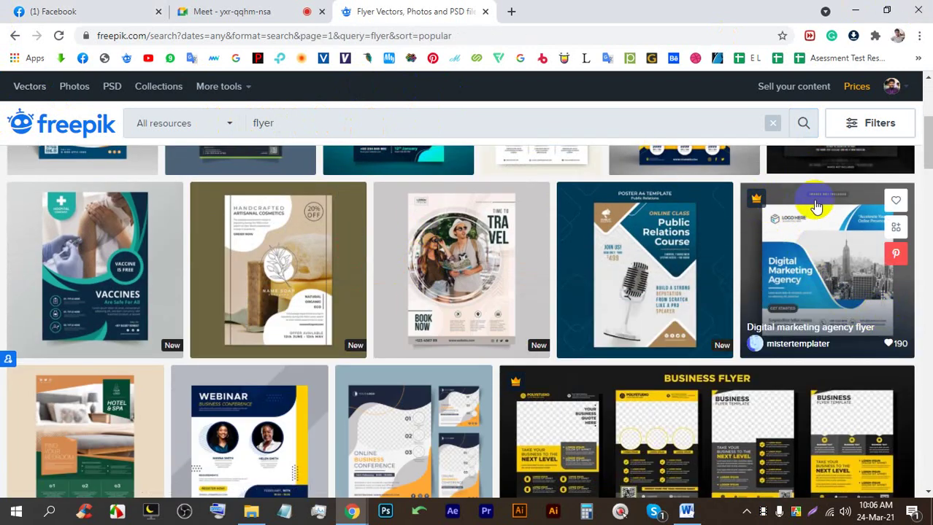
{"action": "scroll", "coordinate": [248, 281], "scroll_direction": "down", "scroll_amount": 3}
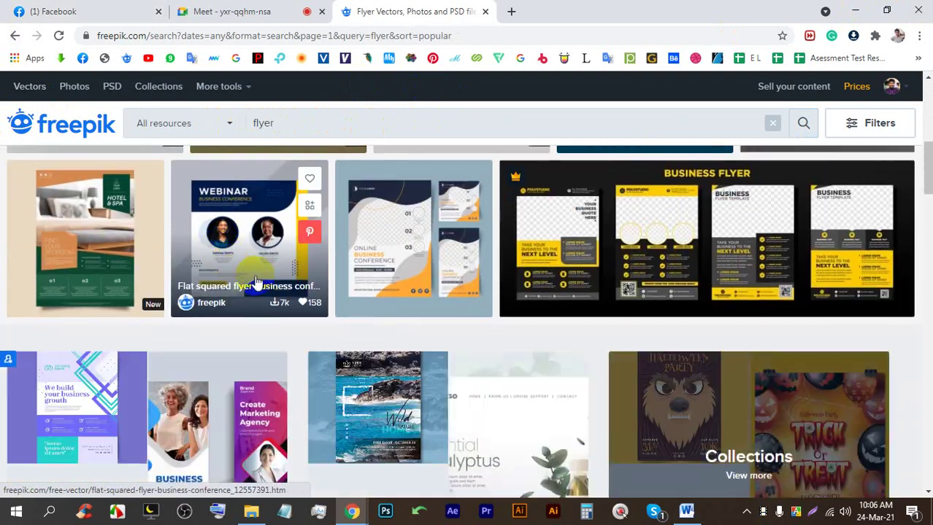
Admit the student asking to join the Meet call, and resume showing the Freepik flyer templates
{"action": "left_click", "coordinate": [267, 10]}
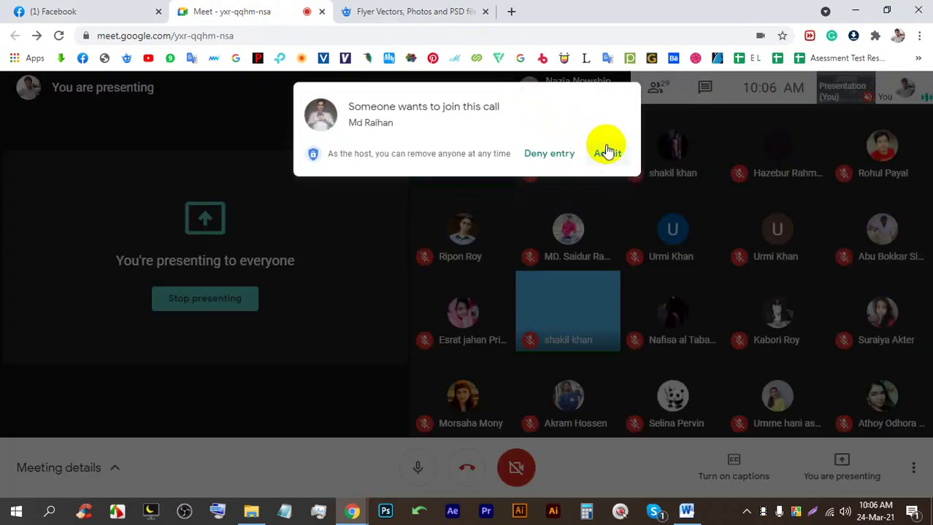
{"action": "left_click", "coordinate": [416, 7]}
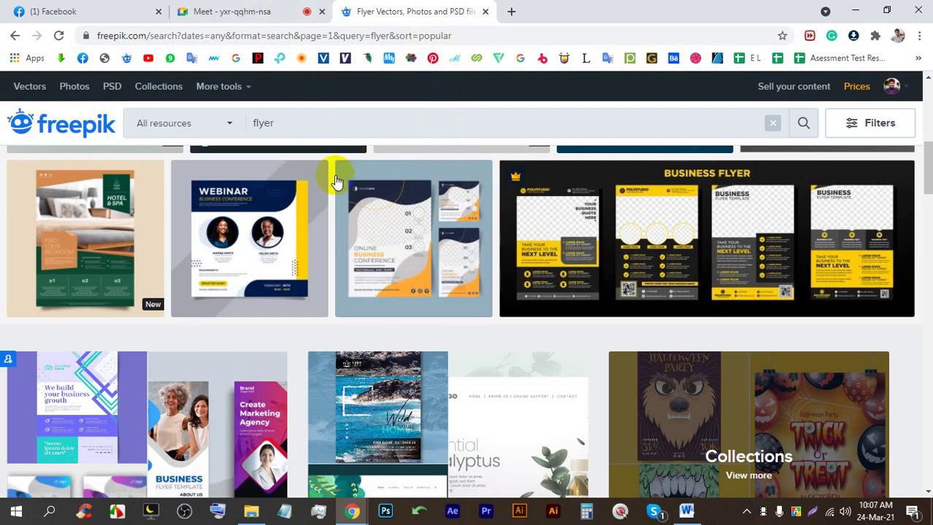
{"action": "scroll", "coordinate": [321, 307], "scroll_direction": "down", "scroll_amount": 3}
{"action": "scroll", "coordinate": [347, 310], "scroll_direction": "down", "scroll_amount": 5}
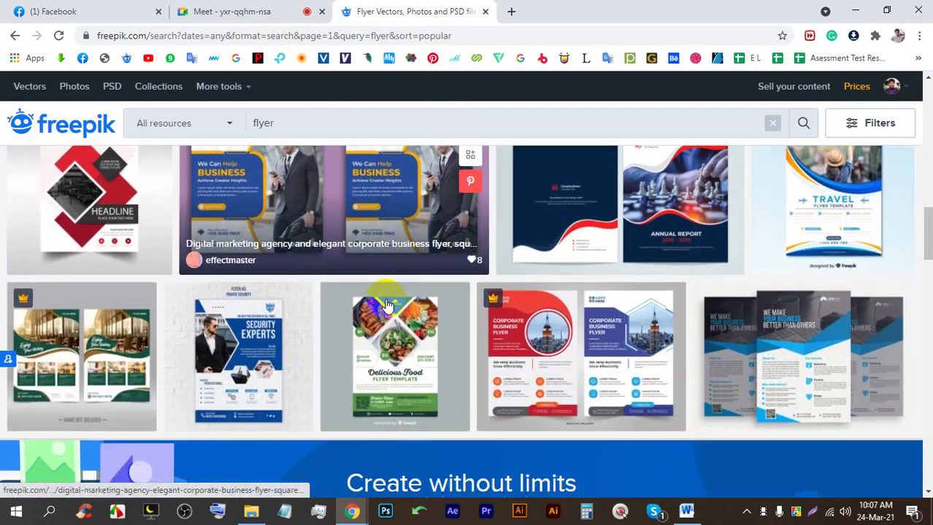
Check the Meet participants, and look through the remaining flyer results down to the end of the Freepik page
{"action": "left_click", "coordinate": [295, 8]}
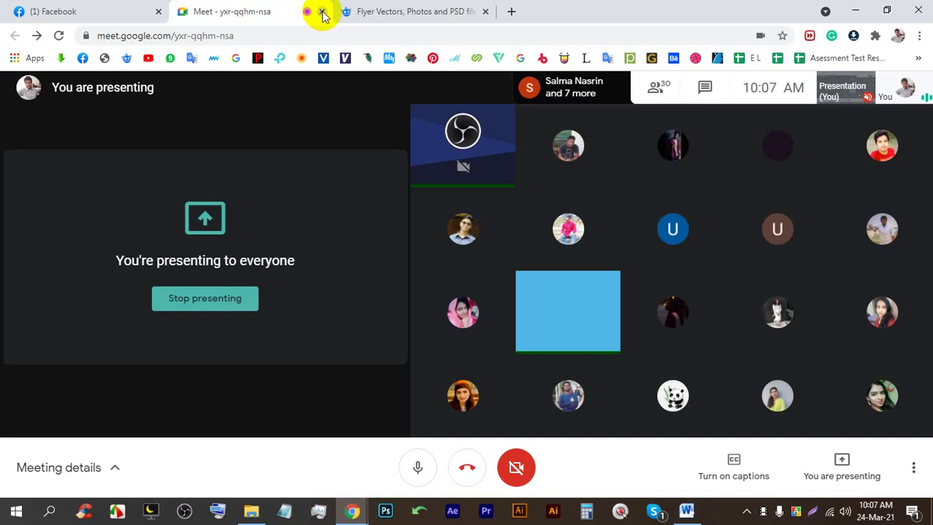
{"action": "left_click", "coordinate": [384, 9]}
{"action": "scroll", "coordinate": [497, 335], "scroll_direction": "down", "scroll_amount": 7}
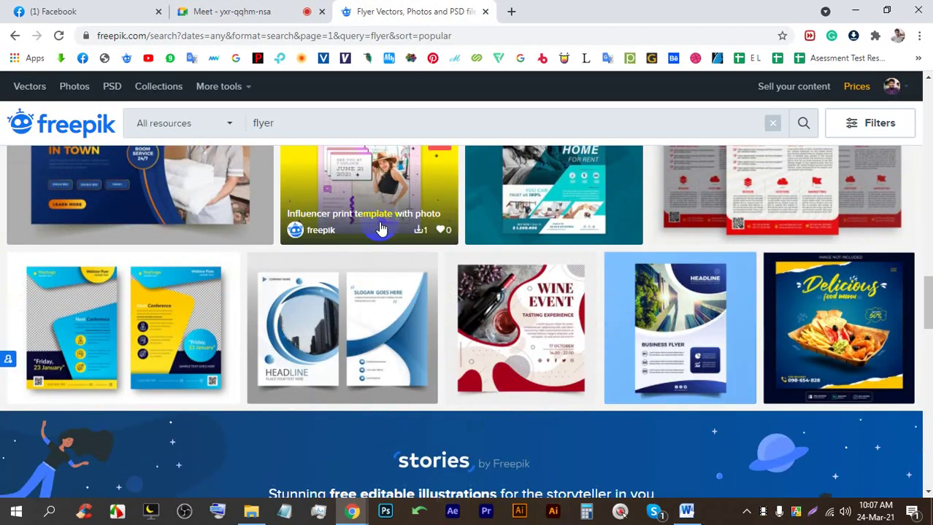
{"action": "scroll", "coordinate": [345, 275], "scroll_direction": "down", "scroll_amount": 2}
{"action": "scroll", "coordinate": [705, 330], "scroll_direction": "down", "scroll_amount": 8}
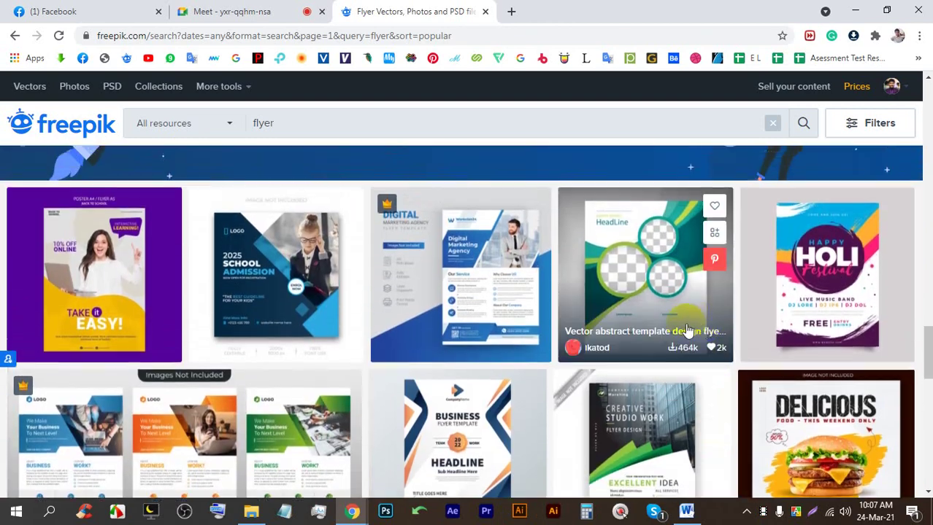
{"action": "scroll", "coordinate": [652, 290], "scroll_direction": "up", "scroll_amount": 8}
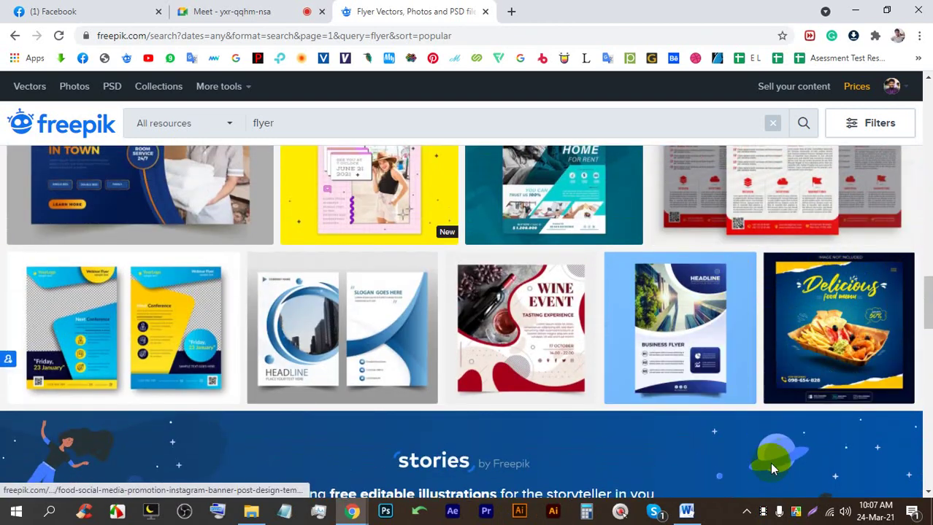
{"action": "scroll", "coordinate": [830, 326], "scroll_direction": "down", "scroll_amount": 15}
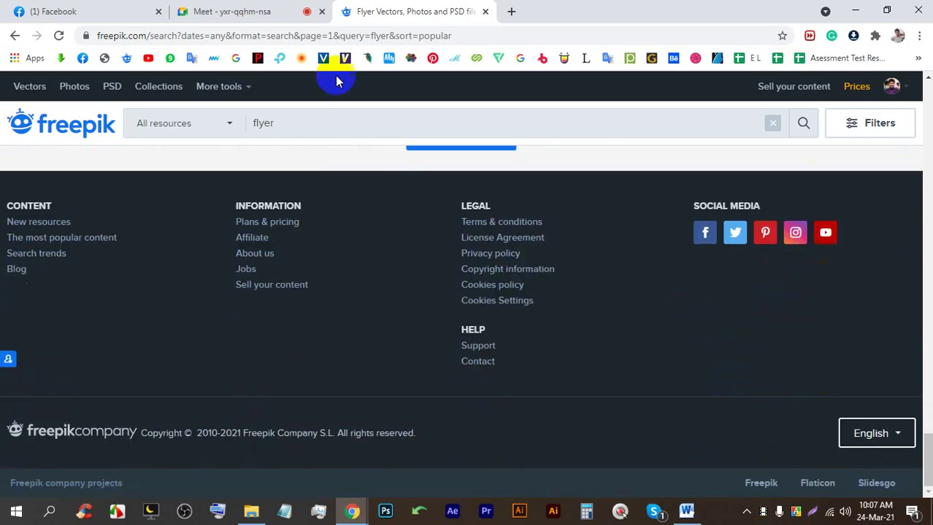
Check the Meet call again, and review the flyer results from the end of the page back up to the corporate templates
{"action": "left_click", "coordinate": [257, 11]}
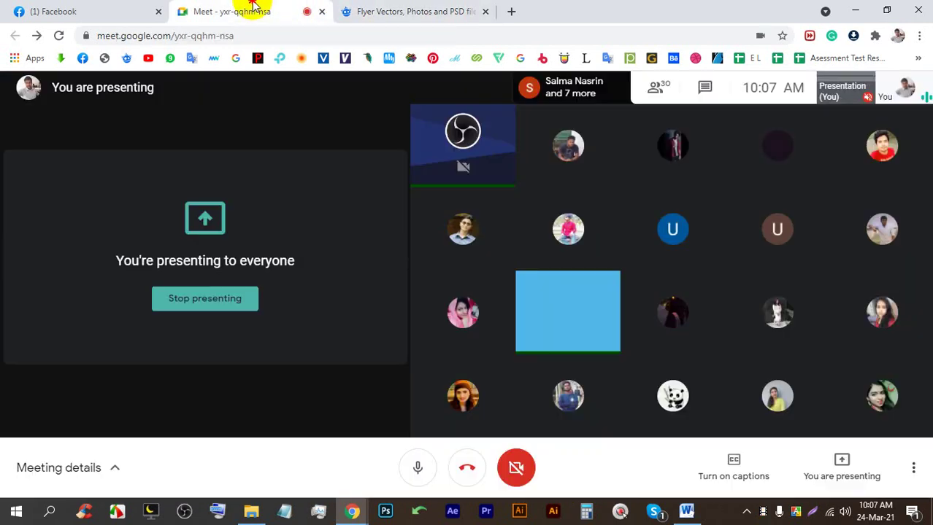
{"action": "left_click", "coordinate": [412, 9]}
{"action": "scroll", "coordinate": [410, 445], "scroll_direction": "up", "scroll_amount": 5}
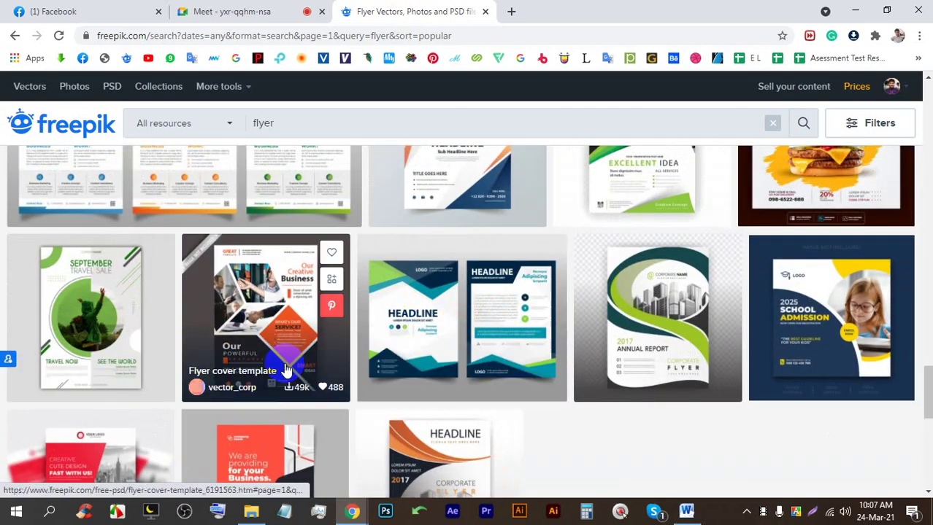
{"action": "scroll", "coordinate": [343, 357], "scroll_direction": "up", "scroll_amount": 3}
{"action": "scroll", "coordinate": [343, 357], "scroll_direction": "up", "scroll_amount": 6}
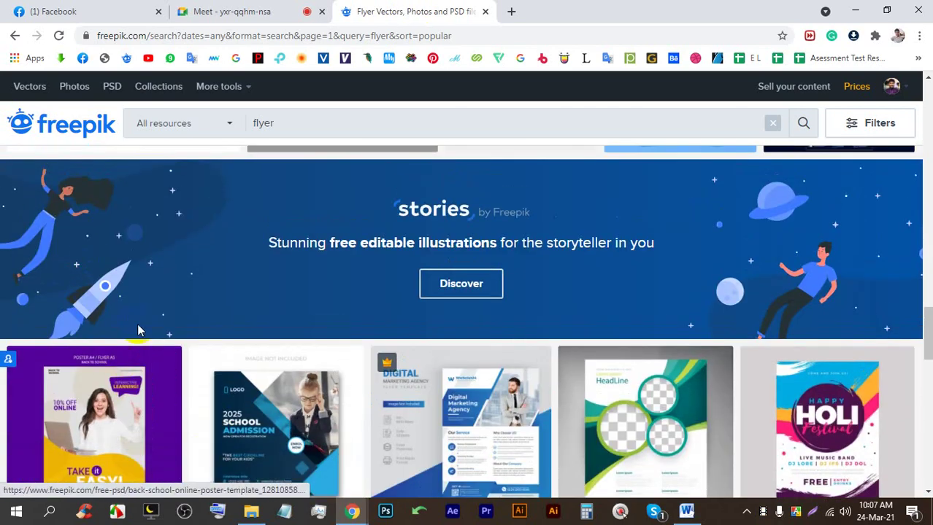
{"action": "scroll", "coordinate": [321, 328], "scroll_direction": "up", "scroll_amount": 3}
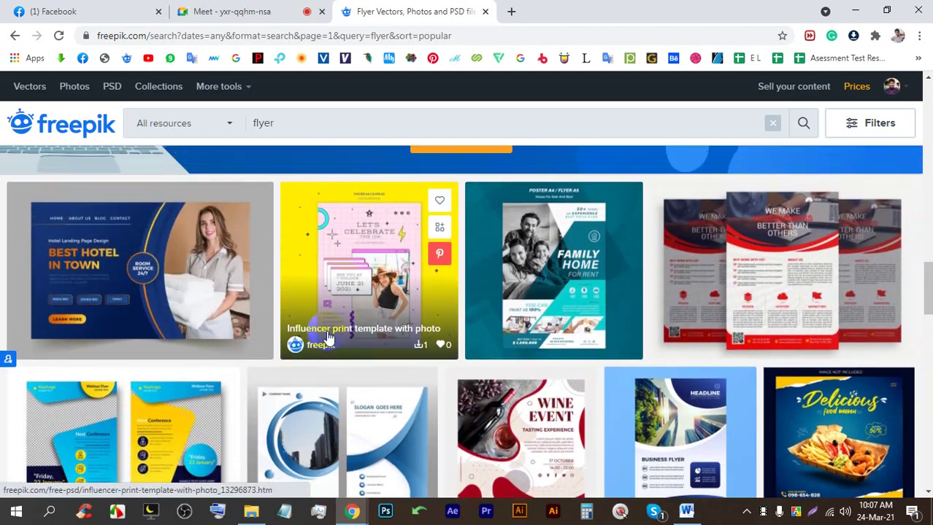
{"action": "scroll", "coordinate": [256, 371], "scroll_direction": "up", "scroll_amount": 9}
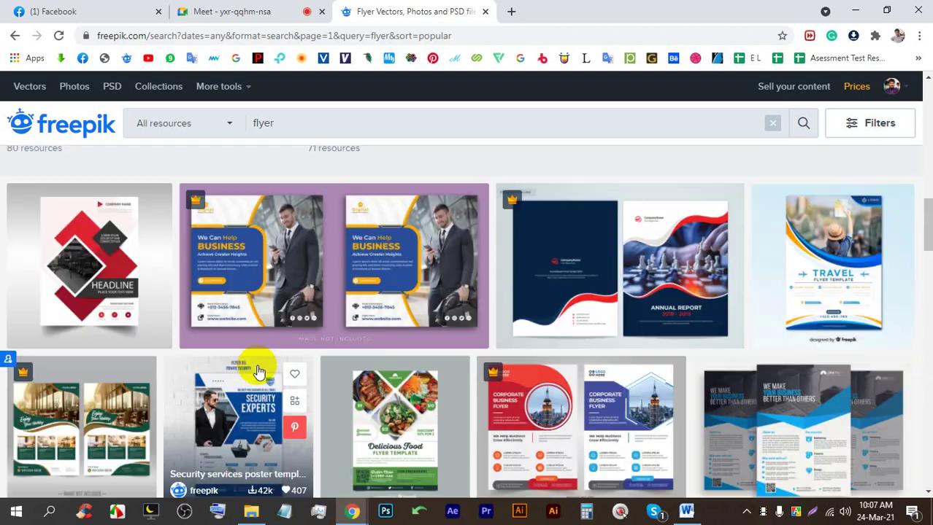
Close the Freepik page and show the student's Backwoods T-shirt mockup photos on Facebook one after another
{"action": "left_click", "coordinate": [484, 11]}
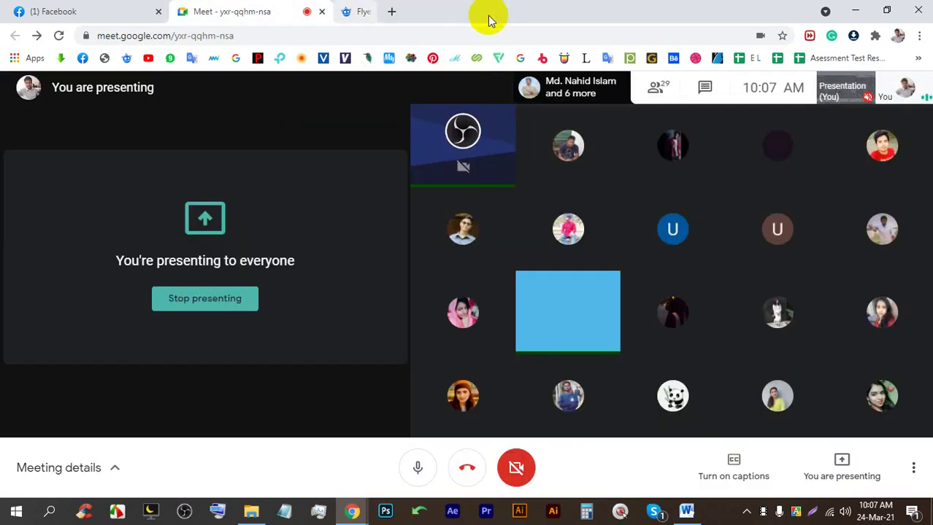
{"action": "left_click", "coordinate": [109, 12]}
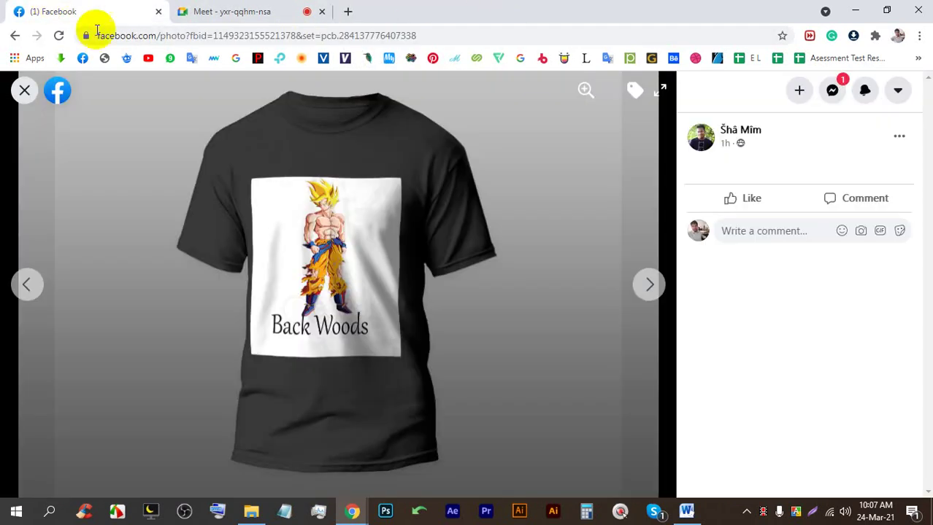
{"action": "left_click", "coordinate": [652, 290]}
{"action": "left_click", "coordinate": [651, 288]}
{"action": "left_click", "coordinate": [652, 285]}
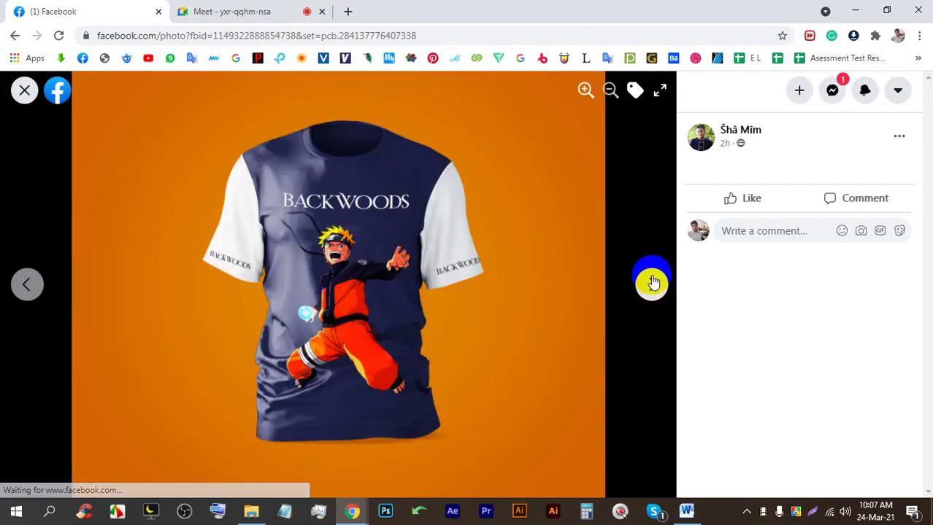
{"action": "left_click", "coordinate": [653, 283]}
{"action": "left_click", "coordinate": [652, 282]}
{"action": "left_click", "coordinate": [651, 282]}
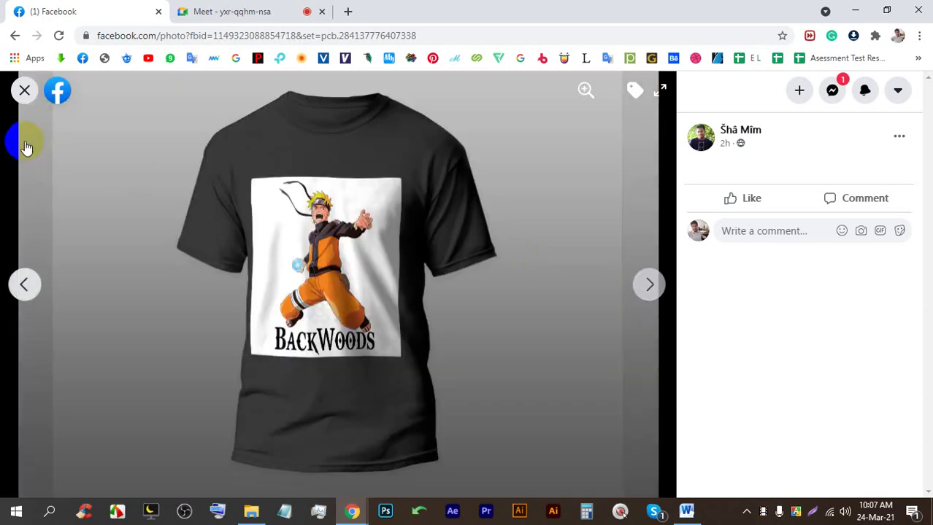
Leave the T-shirt photos, and view the running man movie poster from the class group's feed at full size
{"action": "left_click", "coordinate": [24, 90]}
{"action": "scroll", "coordinate": [396, 219], "scroll_direction": "down", "scroll_amount": 4}
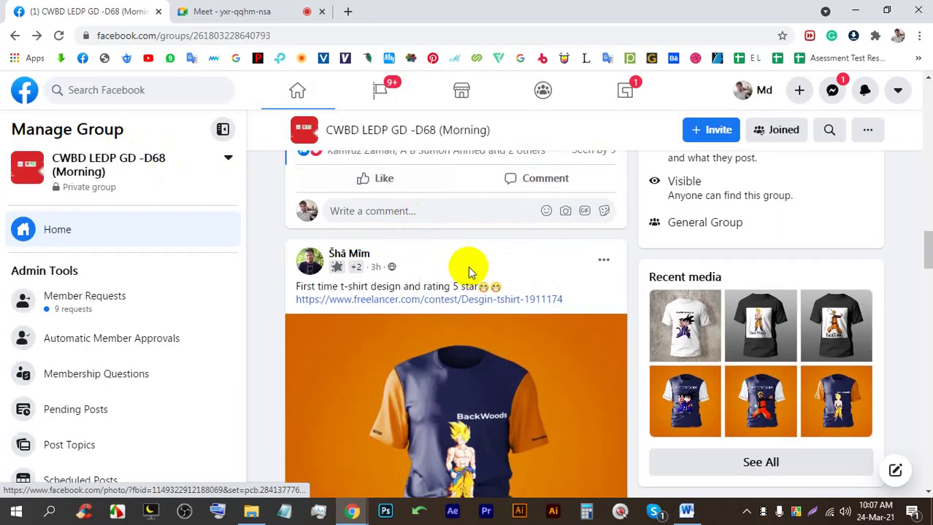
{"action": "scroll", "coordinate": [470, 272], "scroll_direction": "down", "scroll_amount": 10}
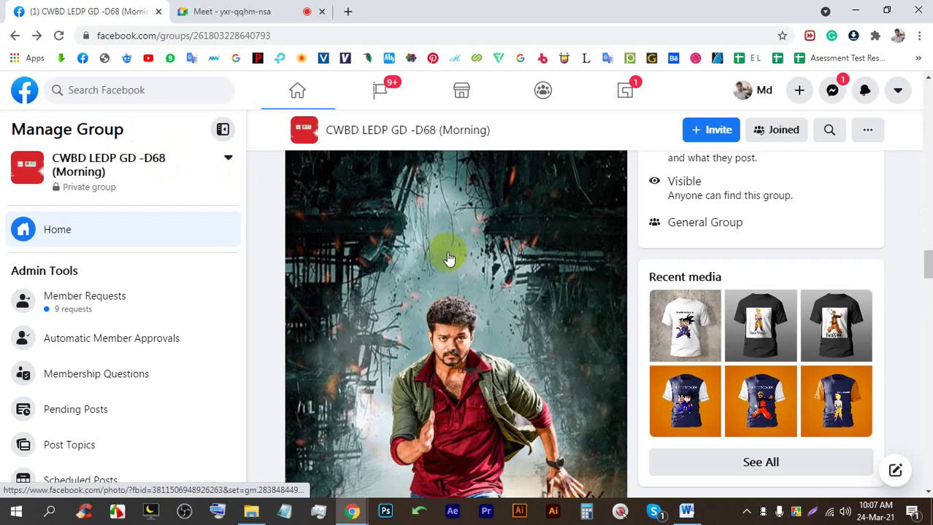
{"action": "left_click", "coordinate": [448, 259]}
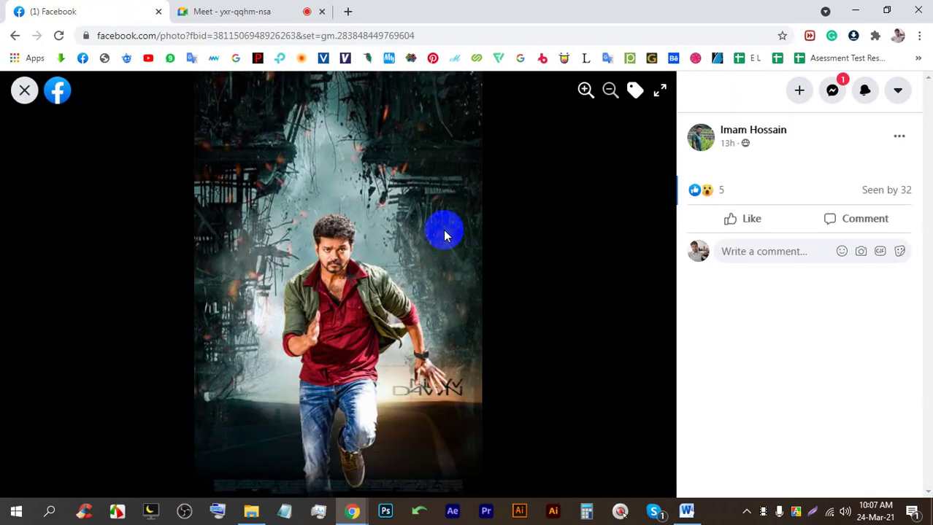
{"action": "left_click", "coordinate": [24, 90]}
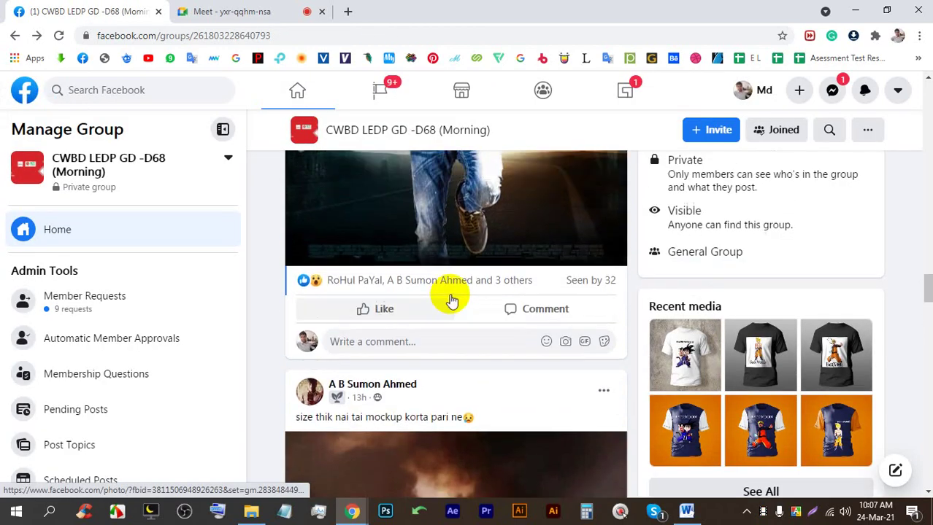
Review the WAR movie poster and the tuition centre flyer posted in the class group's feed
{"action": "scroll", "coordinate": [450, 301], "scroll_direction": "down", "scroll_amount": 3}
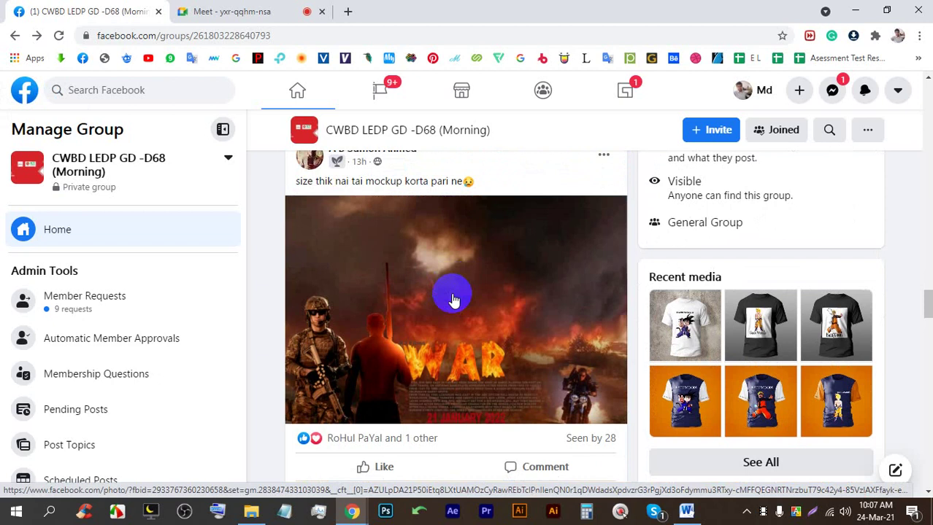
{"action": "scroll", "coordinate": [453, 299], "scroll_direction": "up", "scroll_amount": 1}
{"action": "scroll", "coordinate": [453, 300], "scroll_direction": "down", "scroll_amount": 1}
{"action": "scroll", "coordinate": [453, 298], "scroll_direction": "down", "scroll_amount": 2}
{"action": "scroll", "coordinate": [485, 299], "scroll_direction": "down", "scroll_amount": 4}
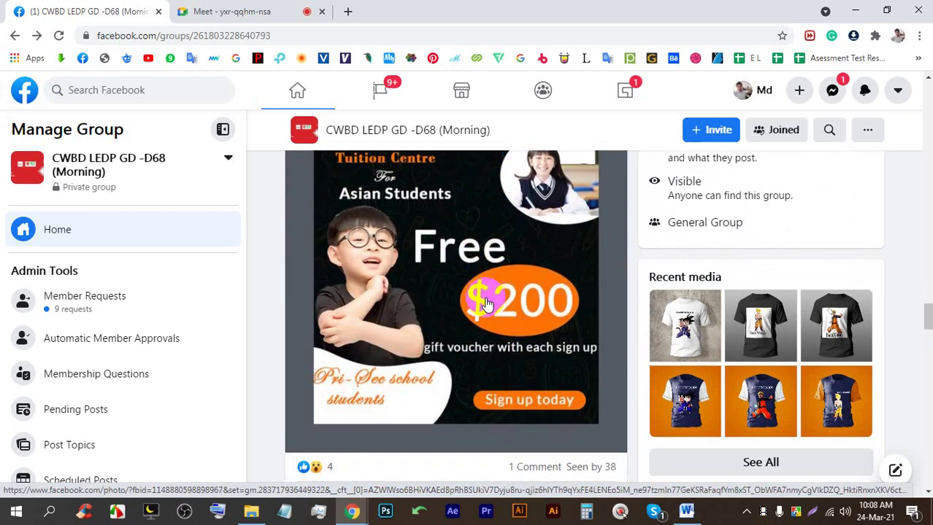
View the Joker and Akhane Akash Nil movie posters from the class group's feed at full size, closing each one
{"action": "scroll", "coordinate": [485, 303], "scroll_direction": "down", "scroll_amount": 12}
{"action": "scroll", "coordinate": [478, 295], "scroll_direction": "up", "scroll_amount": 8}
{"action": "left_click", "coordinate": [503, 323]}
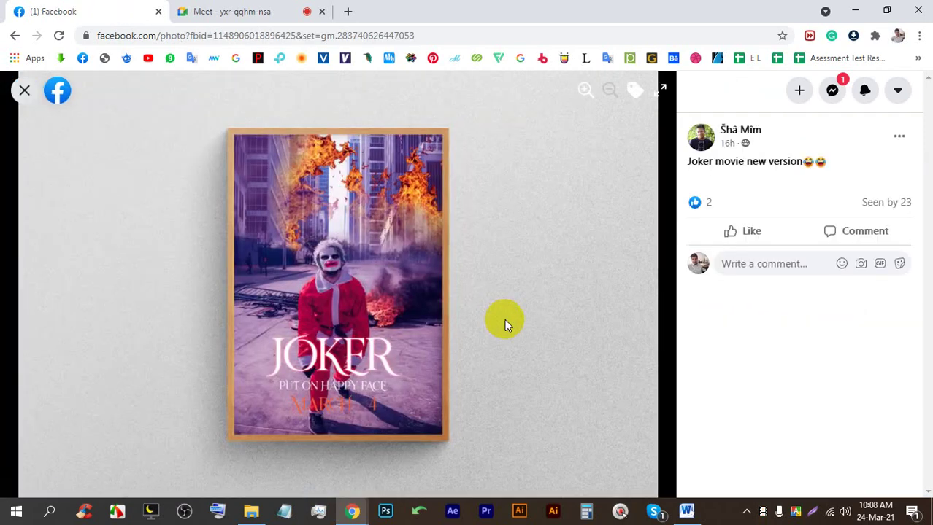
{"action": "left_click", "coordinate": [17, 94]}
{"action": "scroll", "coordinate": [540, 240], "scroll_direction": "down", "scroll_amount": 4}
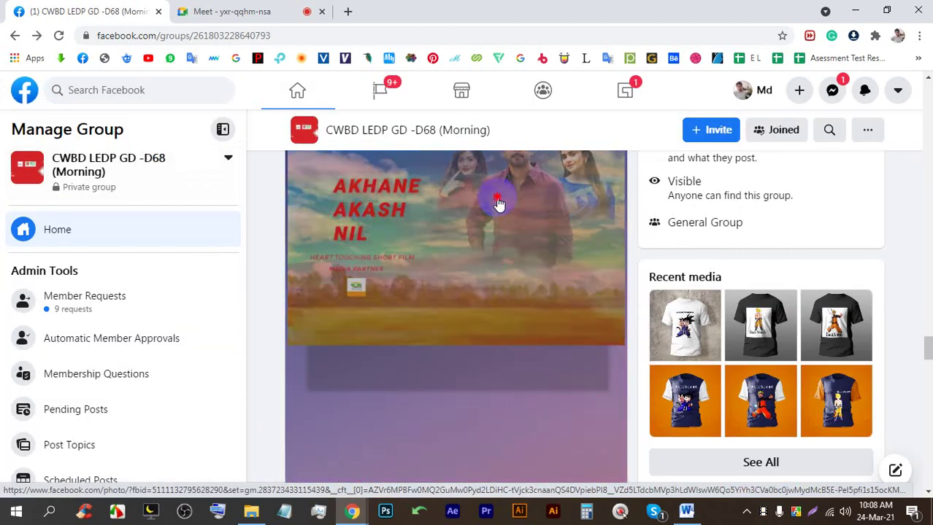
{"action": "left_click", "coordinate": [496, 203]}
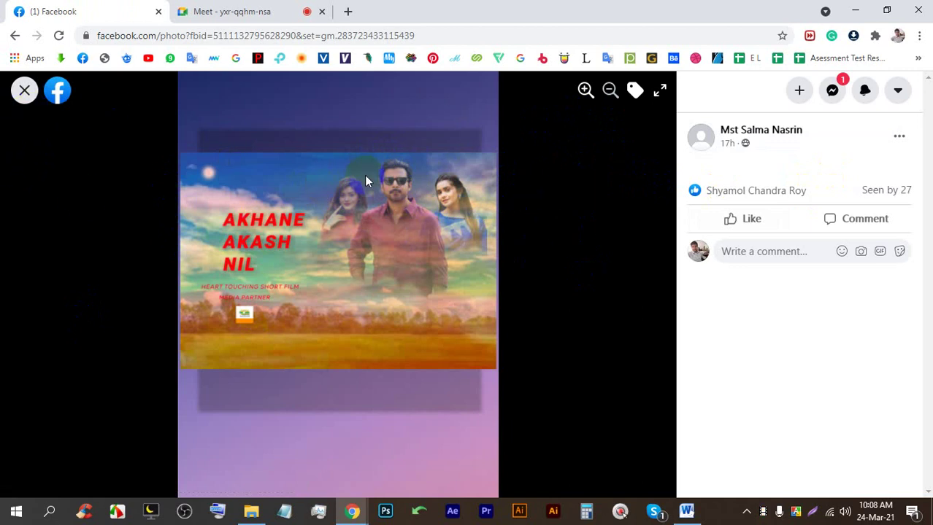
{"action": "left_click", "coordinate": [24, 90]}
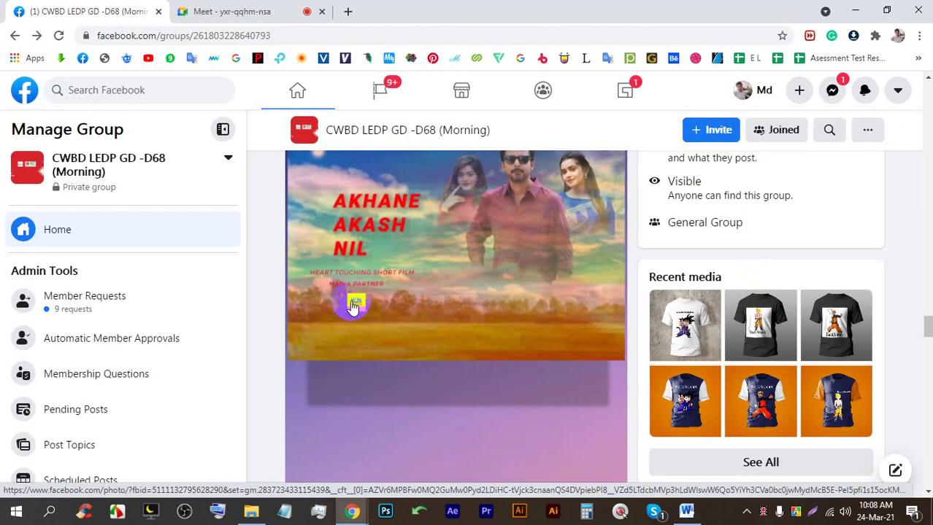
Review the Bumm Bumm Bole movie poster at full size, and look it over again in the group feed
{"action": "scroll", "coordinate": [356, 302], "scroll_direction": "down", "scroll_amount": 5}
{"action": "left_click", "coordinate": [428, 255]}
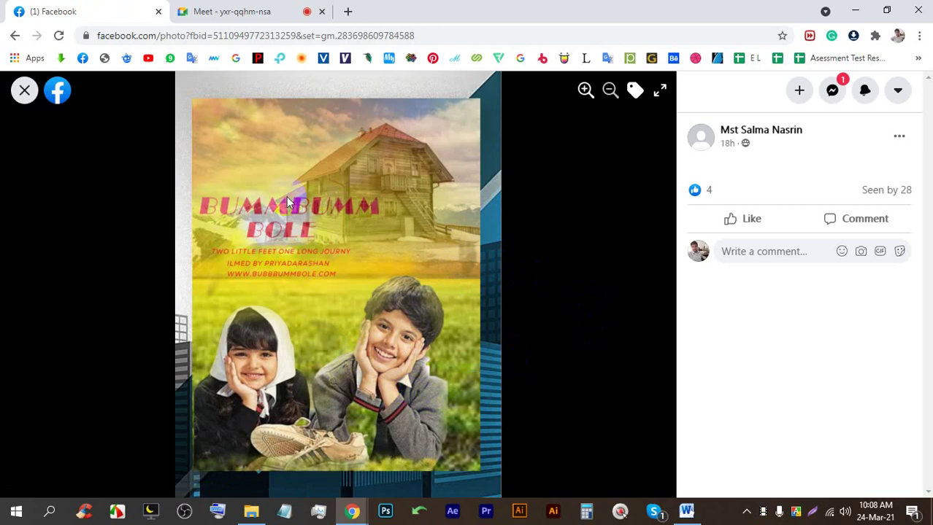
{"action": "left_click", "coordinate": [24, 89]}
{"action": "scroll", "coordinate": [427, 327], "scroll_direction": "down", "scroll_amount": 5}
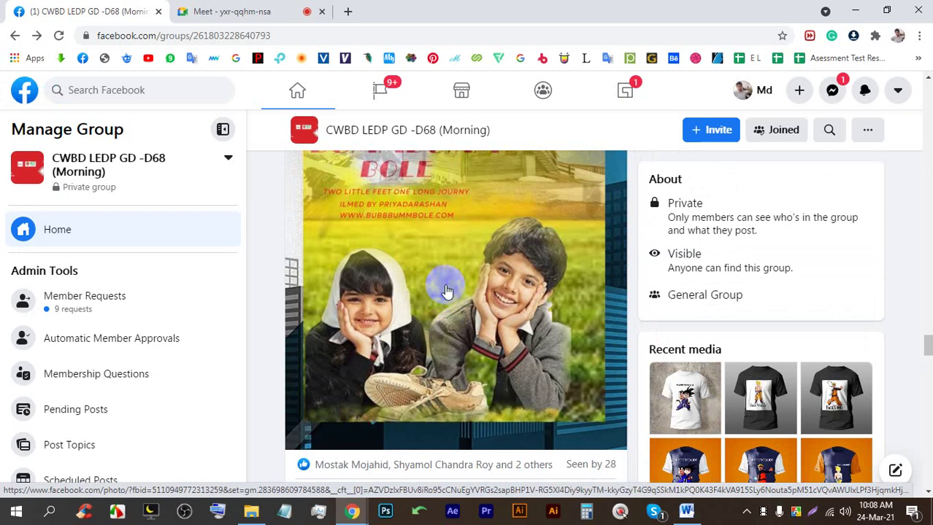
{"action": "scroll", "coordinate": [407, 270], "scroll_direction": "down", "scroll_amount": 1}
{"action": "scroll", "coordinate": [420, 266], "scroll_direction": "up", "scroll_amount": 3}
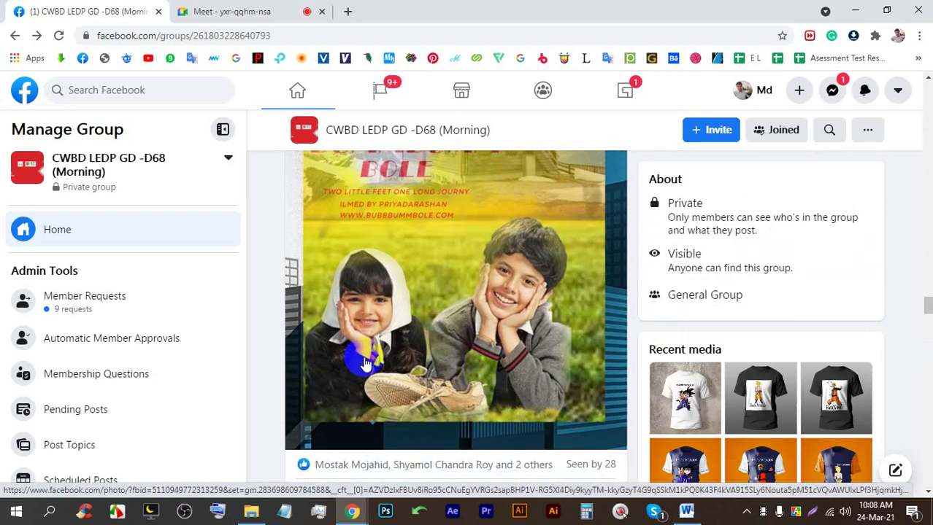
Show the photos of the post with the letter m logo and business card mockups one after another, and close the viewer
{"action": "scroll", "coordinate": [424, 263], "scroll_direction": "down", "scroll_amount": 3}
{"action": "scroll", "coordinate": [458, 291], "scroll_direction": "down", "scroll_amount": 1}
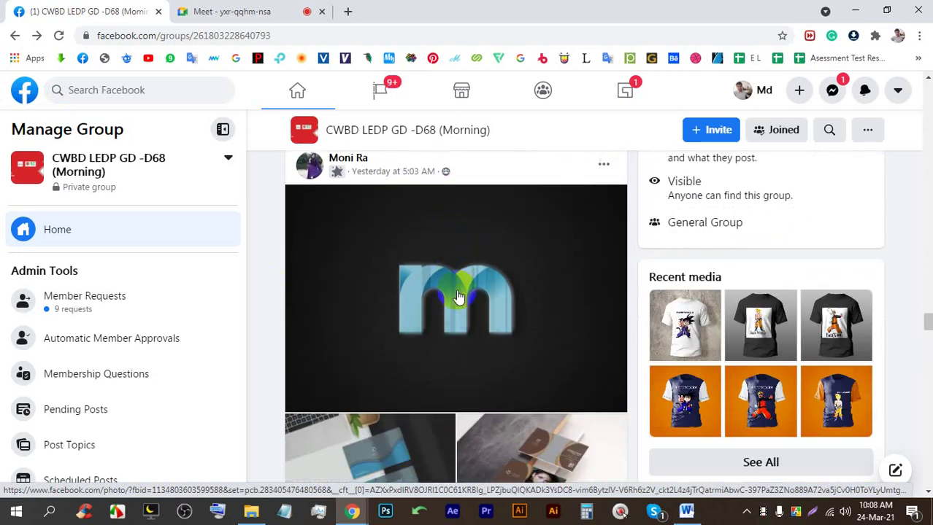
{"action": "left_click", "coordinate": [467, 277]}
{"action": "left_click", "coordinate": [648, 283]}
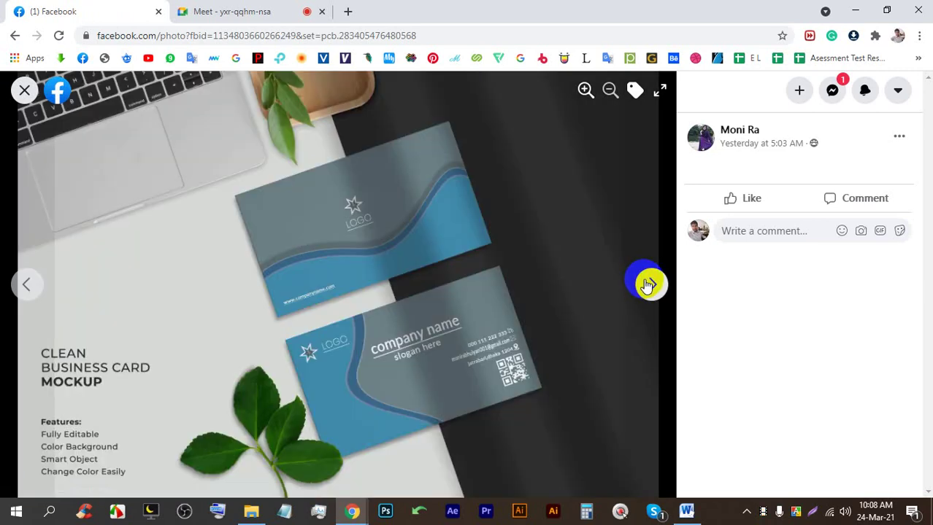
{"action": "left_click", "coordinate": [43, 295]}
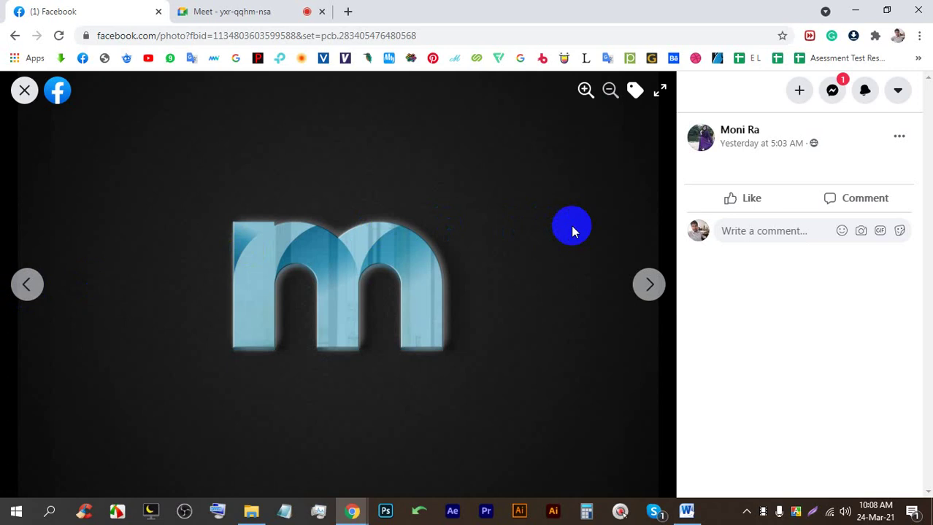
{"action": "left_click", "coordinate": [651, 284]}
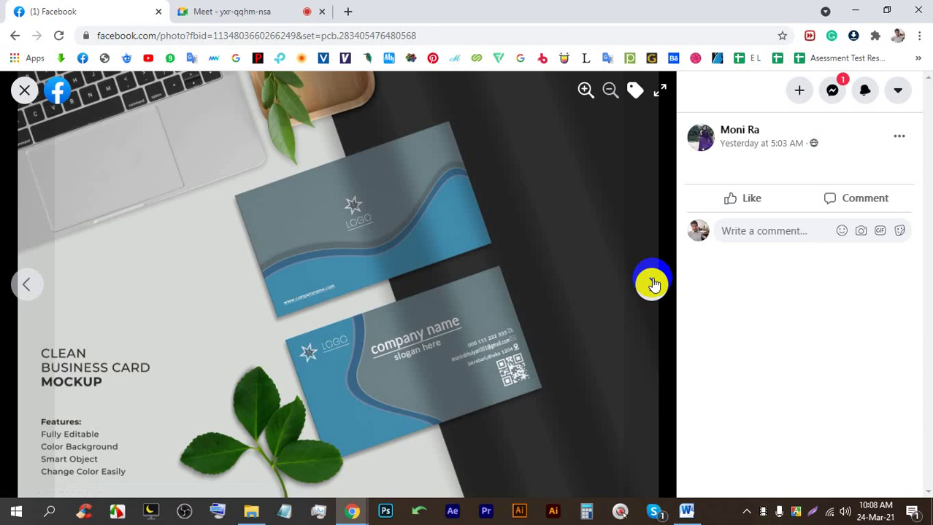
{"action": "left_click", "coordinate": [652, 284]}
{"action": "left_click", "coordinate": [652, 283]}
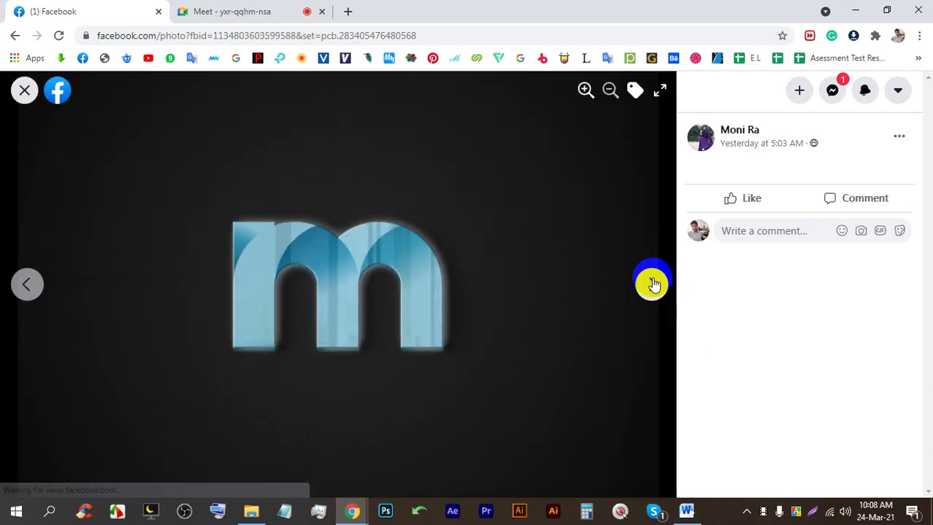
{"action": "left_click", "coordinate": [652, 283]}
{"action": "left_click", "coordinate": [24, 90]}
Check the Meet call, and view the brown business card and the ERA real estate business card mockups on Facebook
{"action": "left_click", "coordinate": [228, 13]}
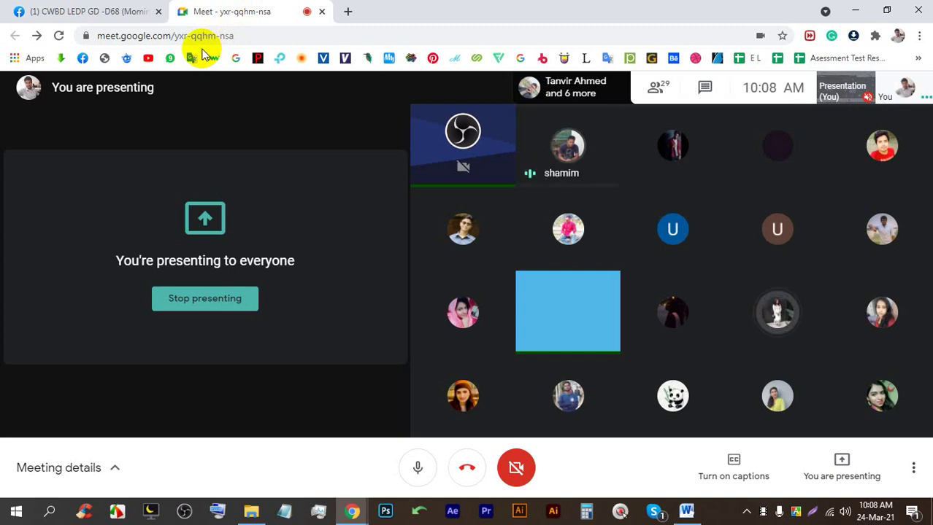
{"action": "left_click", "coordinate": [87, 11]}
{"action": "scroll", "coordinate": [510, 323], "scroll_direction": "down", "scroll_amount": 5}
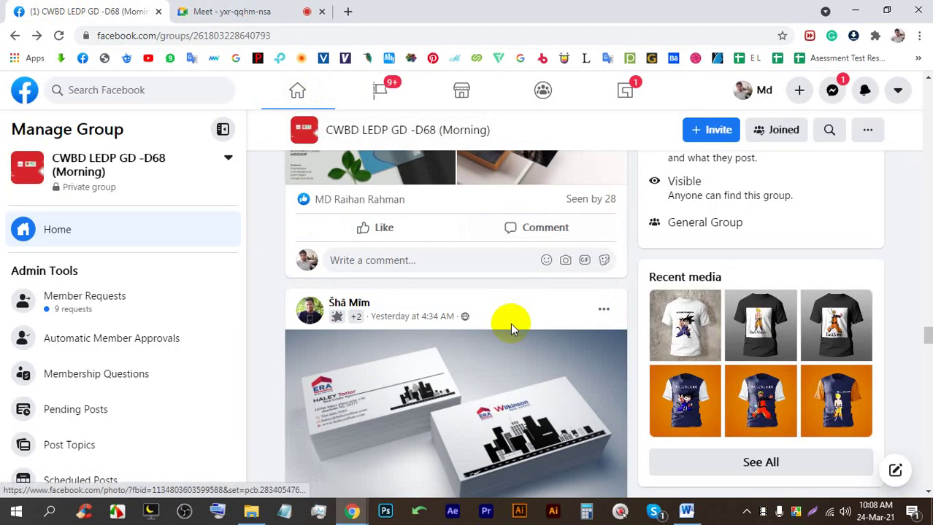
{"action": "scroll", "coordinate": [510, 323], "scroll_direction": "up", "scroll_amount": 3}
{"action": "left_click", "coordinate": [511, 327]}
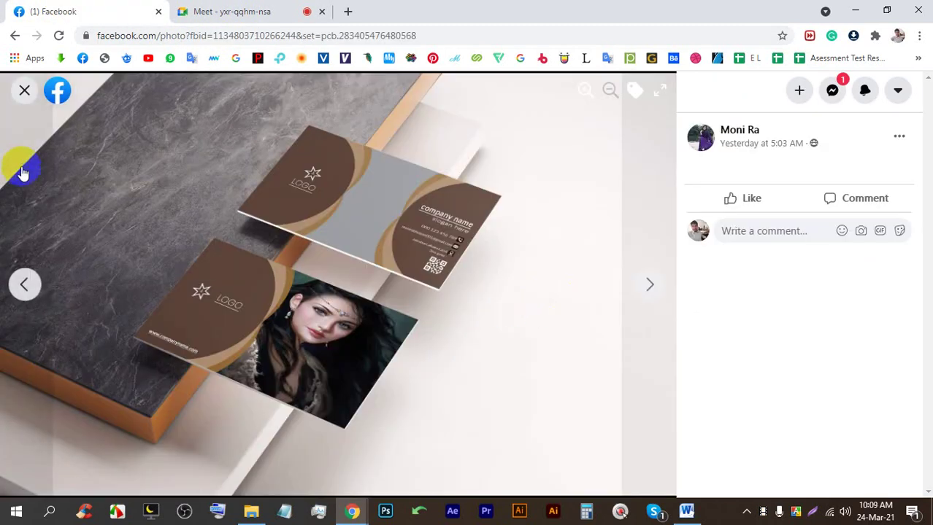
{"action": "left_click", "coordinate": [24, 90]}
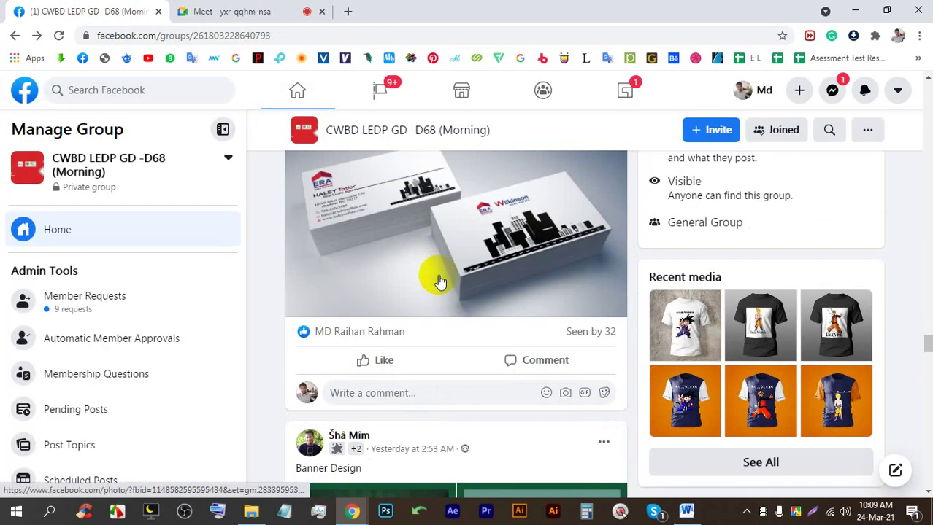
{"action": "left_click", "coordinate": [433, 210]}
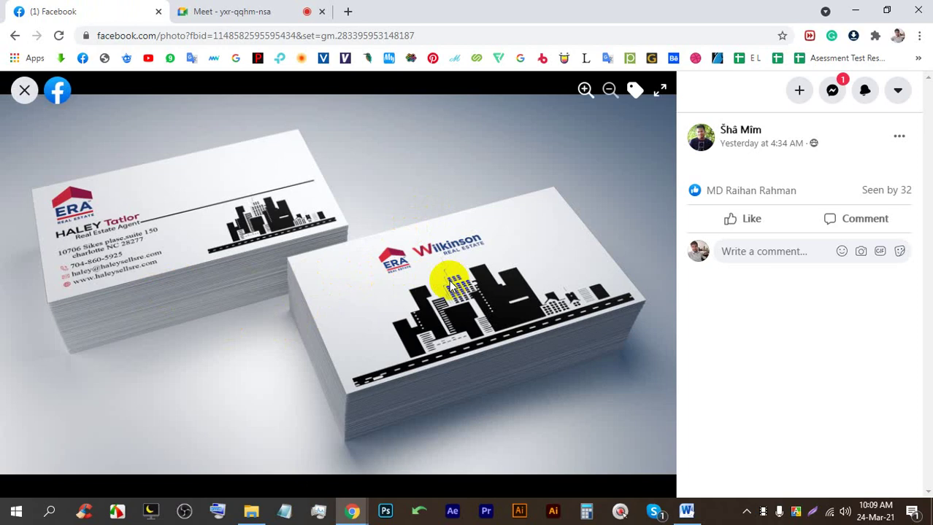
{"action": "left_click", "coordinate": [24, 89]}
Open the Banner Design post's photos and compare the two Pri-Sec school students banners
{"action": "scroll", "coordinate": [431, 285], "scroll_direction": "down", "scroll_amount": 5}
{"action": "left_click", "coordinate": [427, 270]}
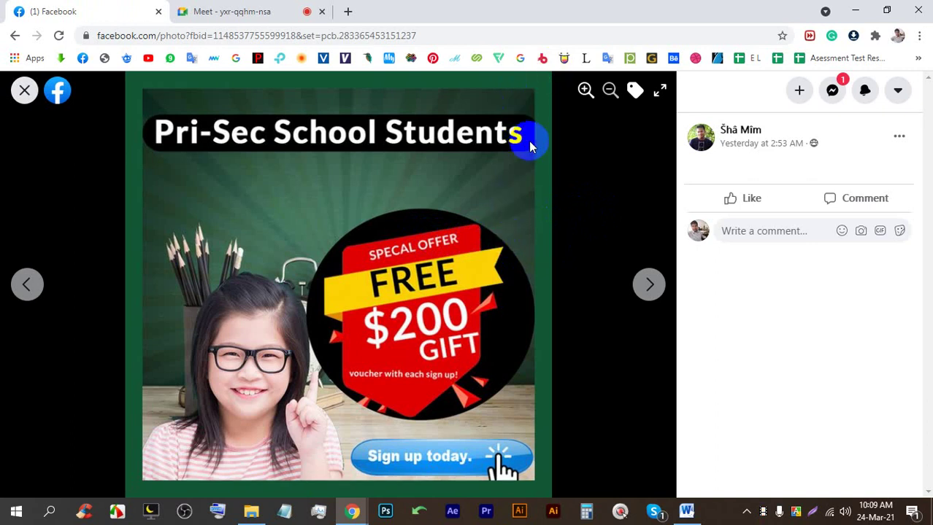
{"action": "left_click", "coordinate": [649, 284]}
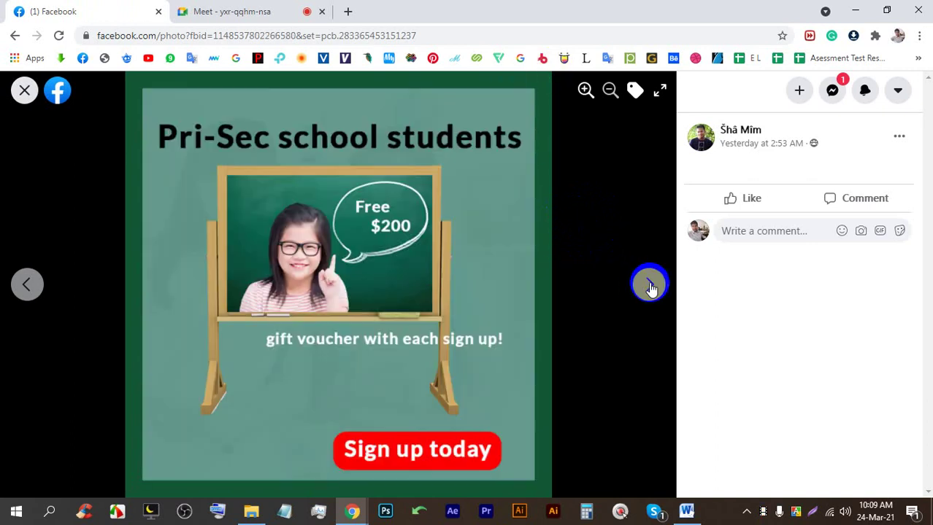
{"action": "left_click", "coordinate": [651, 285]}
{"action": "left_click", "coordinate": [27, 285]}
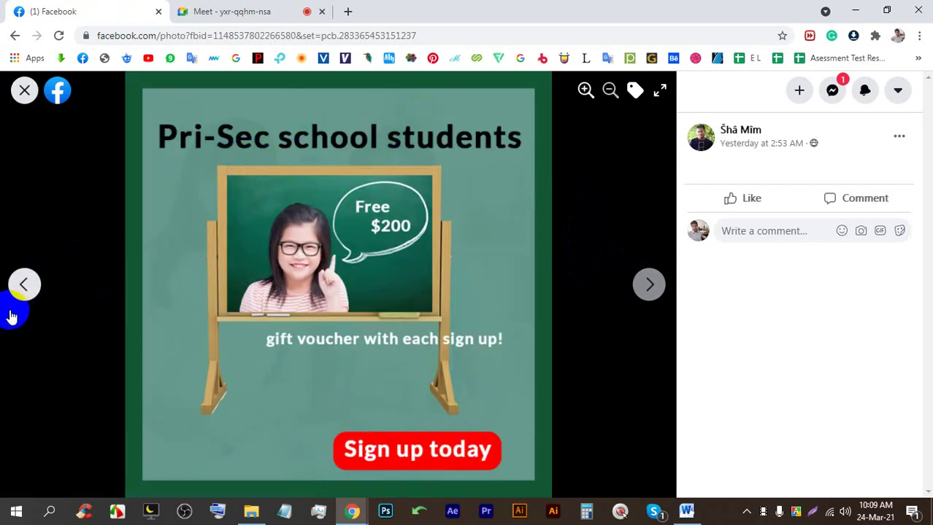
{"action": "left_click", "coordinate": [25, 285]}
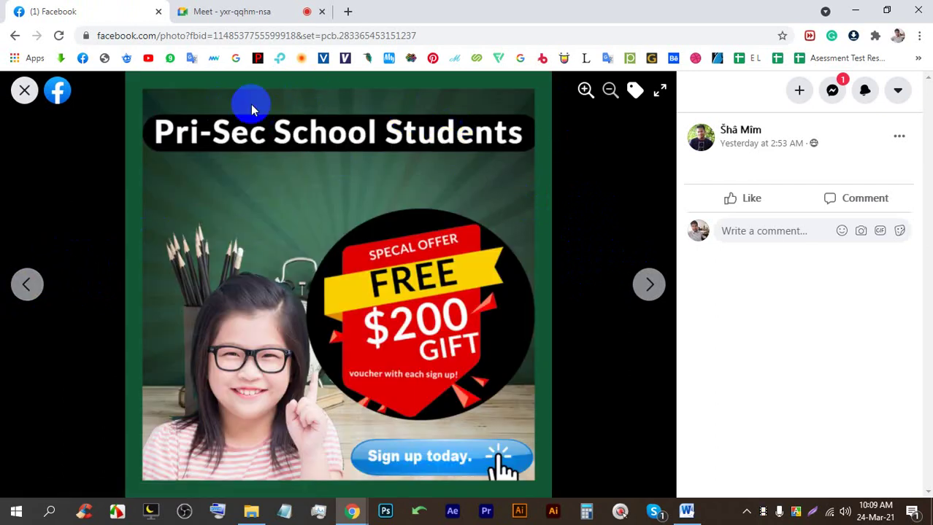
Page through the other banners of the post, including the DHL phone shipping and School of Wellness designs, and close the viewer
{"action": "left_click", "coordinate": [653, 287]}
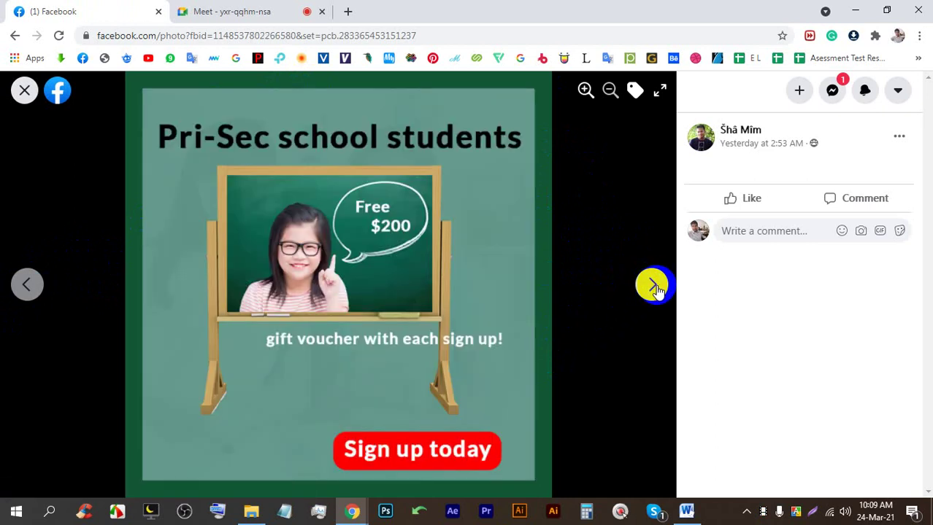
{"action": "left_click", "coordinate": [653, 287]}
{"action": "left_click", "coordinate": [653, 287]}
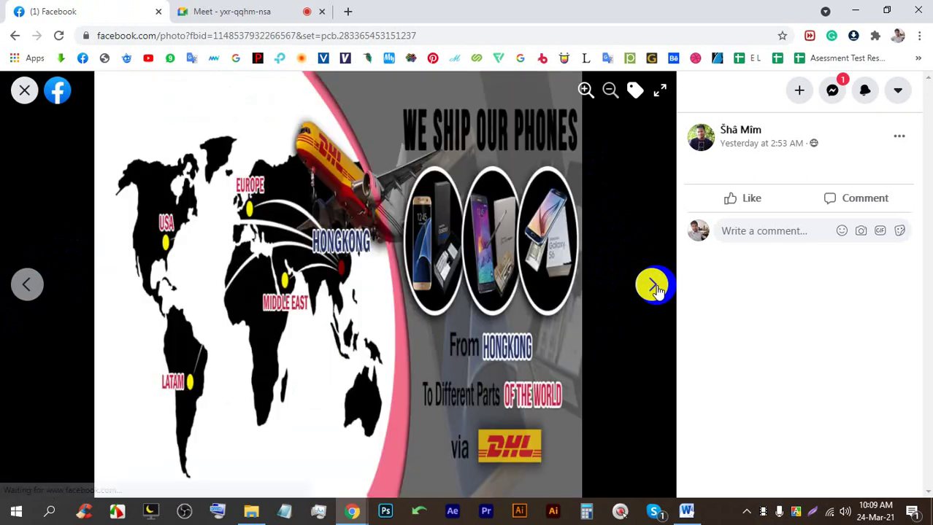
{"action": "left_click", "coordinate": [653, 286]}
{"action": "left_click", "coordinate": [653, 287]}
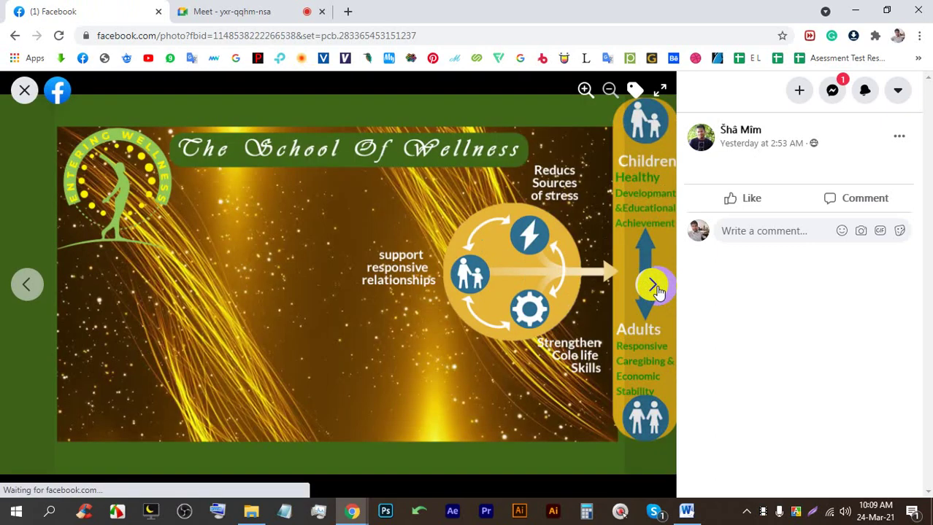
{"action": "left_click", "coordinate": [653, 287]}
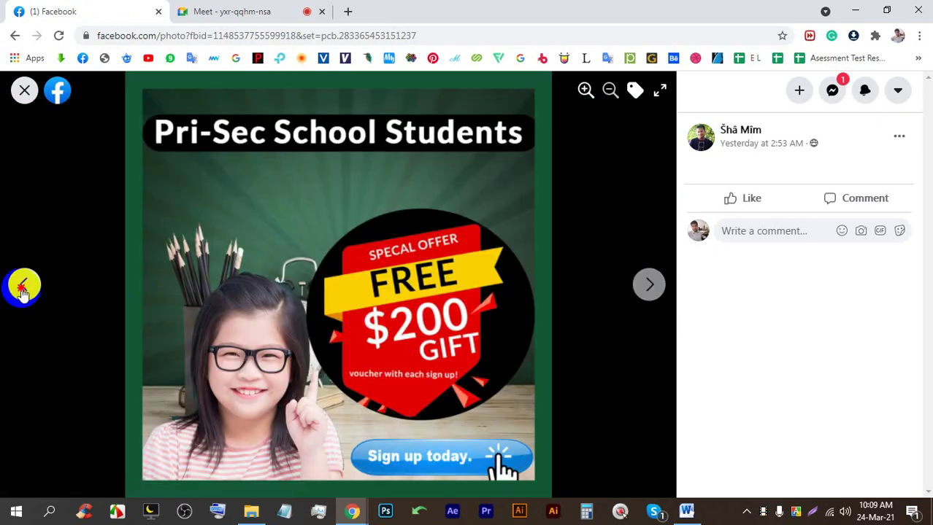
{"action": "left_click", "coordinate": [21, 285]}
{"action": "left_click", "coordinate": [20, 285]}
{"action": "left_click", "coordinate": [15, 98]}
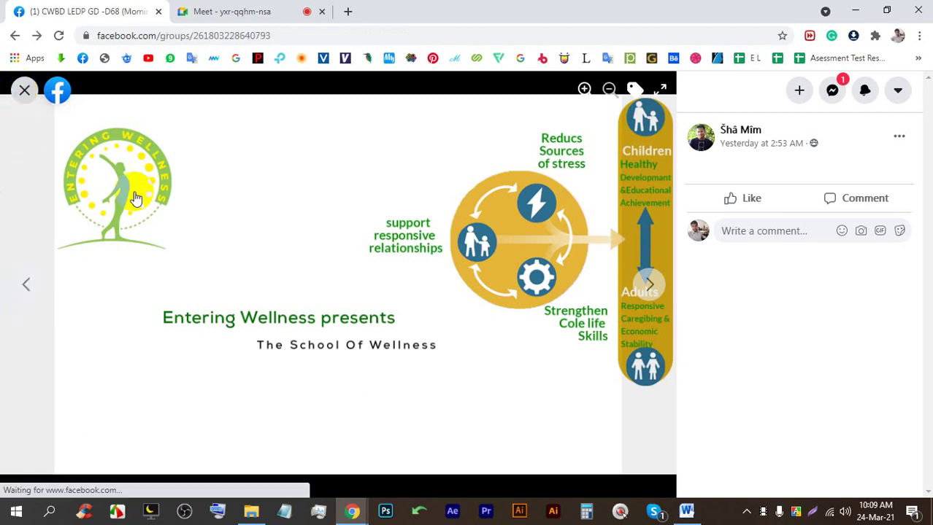
Review the blue creative flyer mockup from the feed at full size, checking the Meet call in between, and close it
{"action": "scroll", "coordinate": [437, 285], "scroll_direction": "down", "scroll_amount": 2}
{"action": "scroll", "coordinate": [437, 290], "scroll_direction": "down", "scroll_amount": 3}
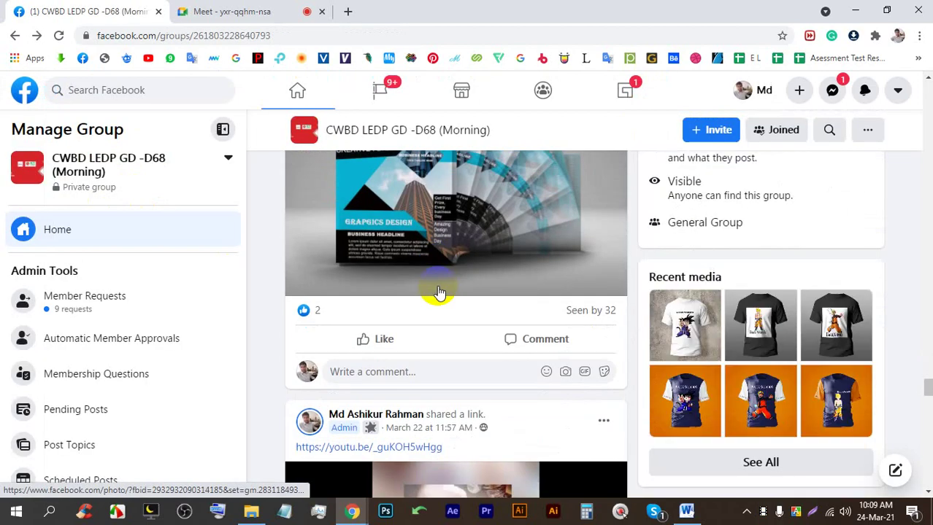
{"action": "scroll", "coordinate": [420, 274], "scroll_direction": "up", "scroll_amount": 1}
{"action": "left_click", "coordinate": [429, 232]}
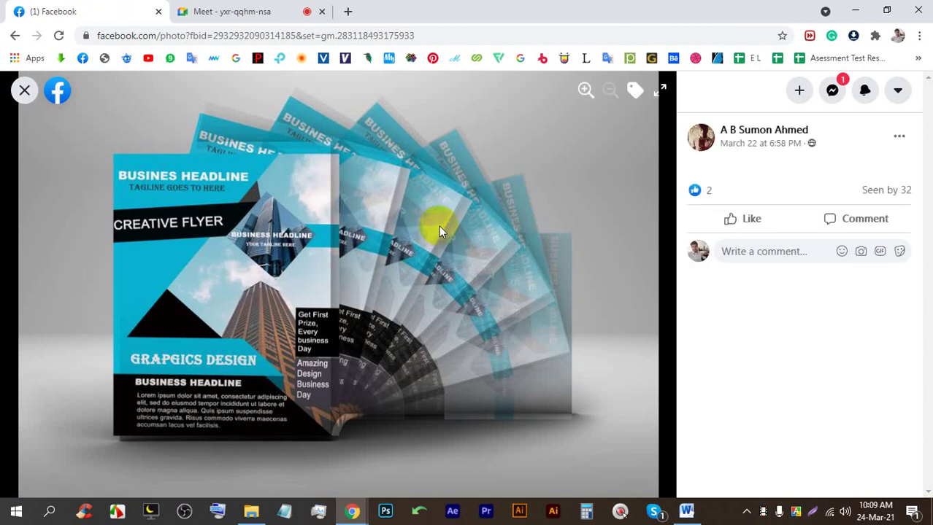
{"action": "left_click", "coordinate": [270, 9]}
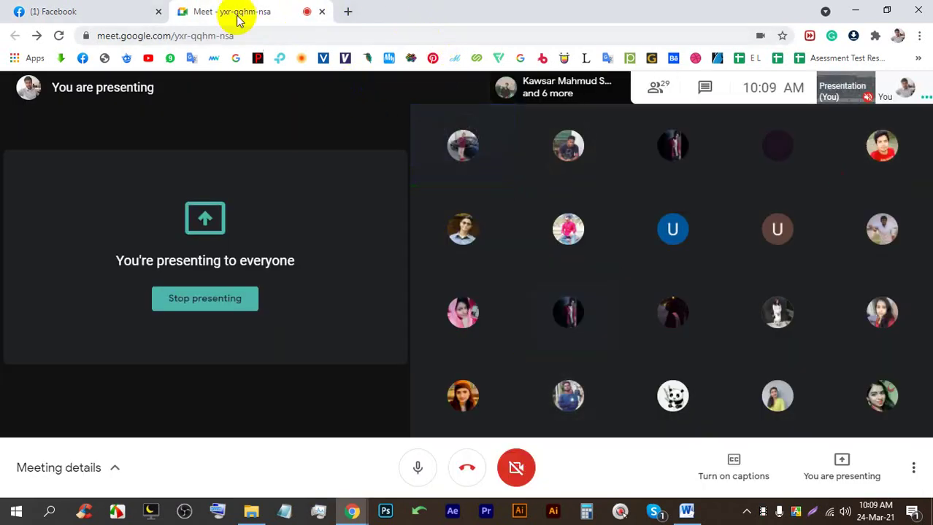
{"action": "left_click", "coordinate": [80, 11]}
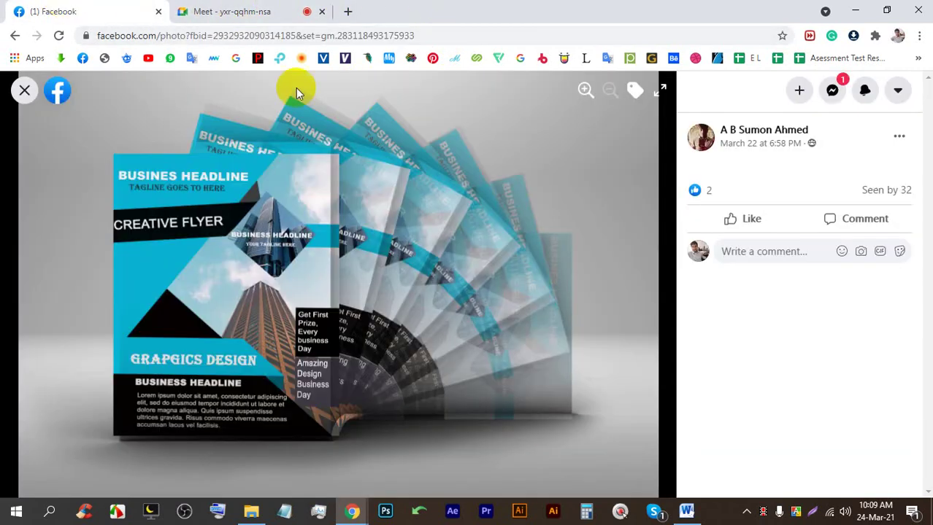
{"action": "left_click", "coordinate": [20, 89]}
Browse the older posts in the group feed, from the Class-23 tutorial link down to the food discount flyer
{"action": "scroll", "coordinate": [423, 246], "scroll_direction": "up", "scroll_amount": 4}
{"action": "scroll", "coordinate": [458, 246], "scroll_direction": "down", "scroll_amount": 3}
{"action": "scroll", "coordinate": [458, 246], "scroll_direction": "up", "scroll_amount": 5}
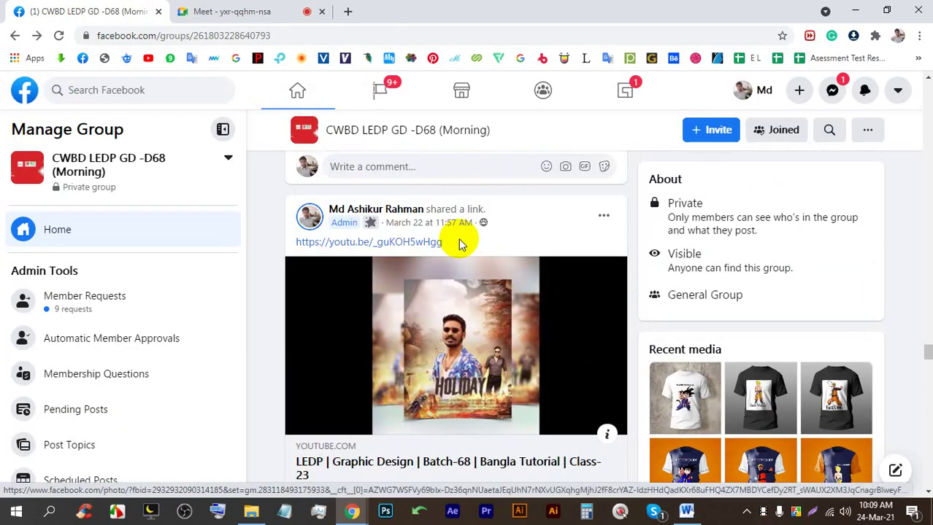
{"action": "scroll", "coordinate": [458, 245], "scroll_direction": "down", "scroll_amount": 8}
{"action": "scroll", "coordinate": [458, 245], "scroll_direction": "down", "scroll_amount": 10}
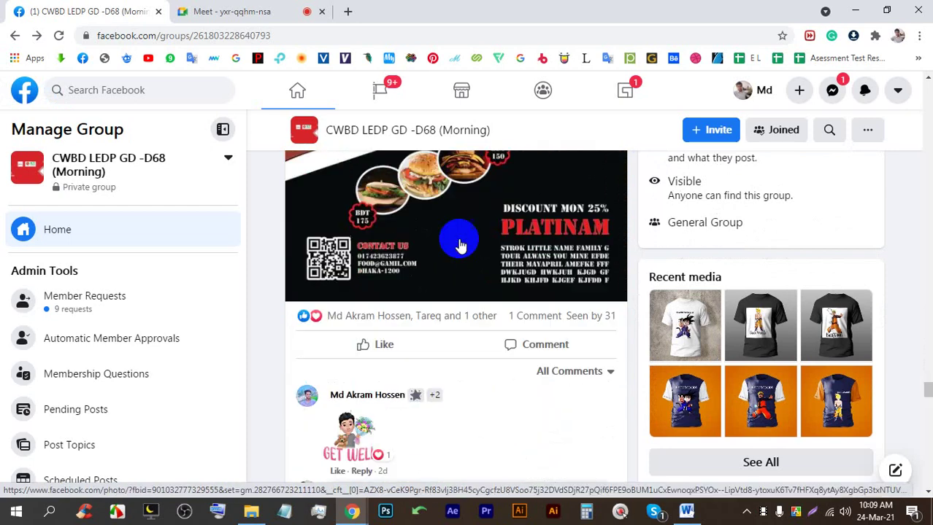
Return to the Meet call, stop the current presentation and present the entire screen again
{"action": "left_click", "coordinate": [266, 8]}
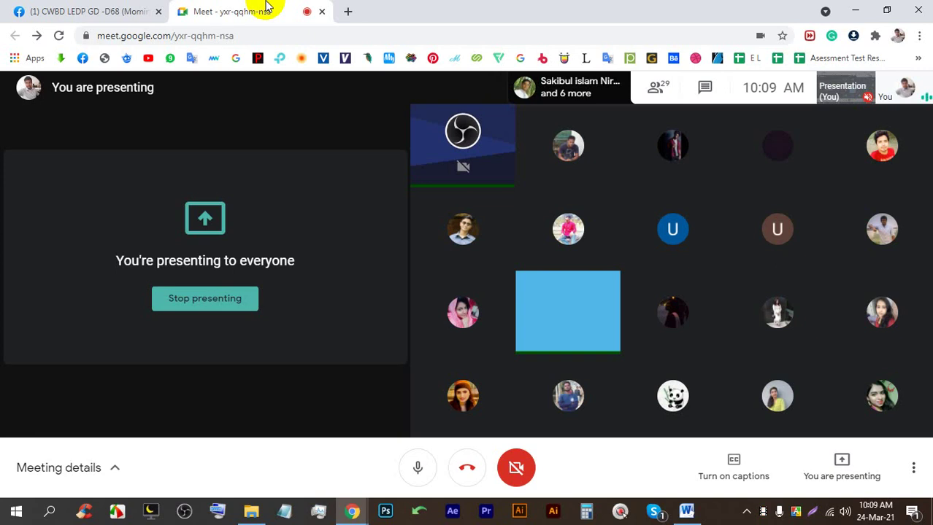
{"action": "left_click", "coordinate": [226, 294]}
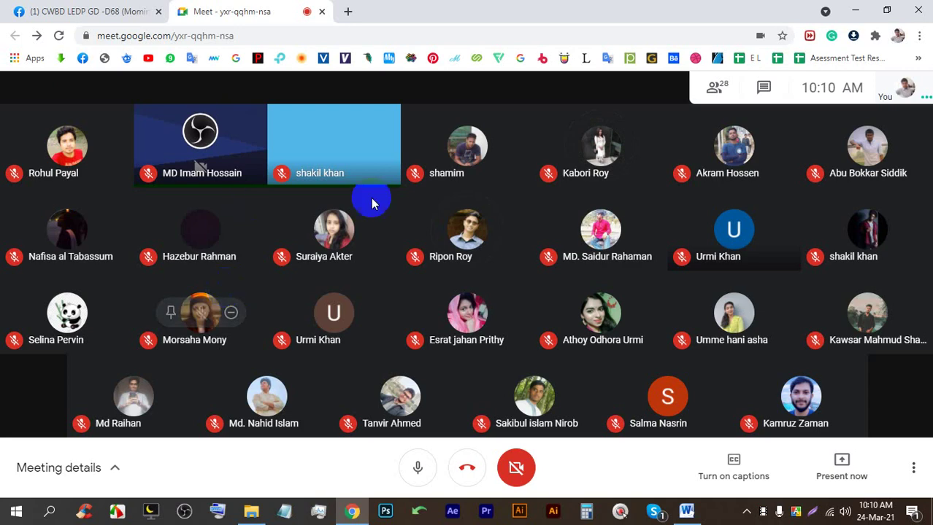
{"action": "left_click", "coordinate": [832, 491]}
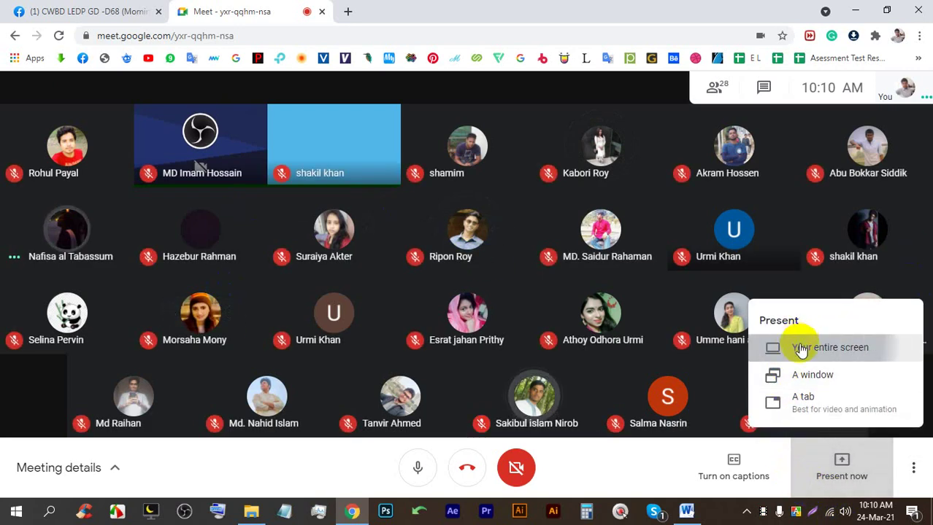
{"action": "left_click", "coordinate": [797, 348]}
{"action": "left_click", "coordinate": [584, 319]}
Open the bookmarked Batch-68 spreadsheet in a new tab and hide the screen-sharing notice
{"action": "left_click", "coordinate": [346, 11]}
{"action": "left_click", "coordinate": [916, 59]}
{"action": "scroll", "coordinate": [718, 423], "scroll_direction": "down", "scroll_amount": 10}
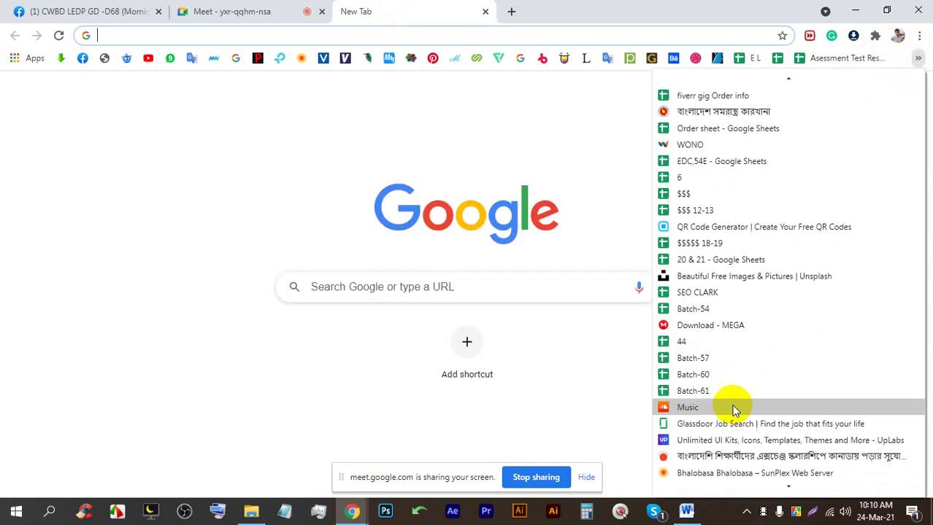
{"action": "left_click", "coordinate": [708, 454]}
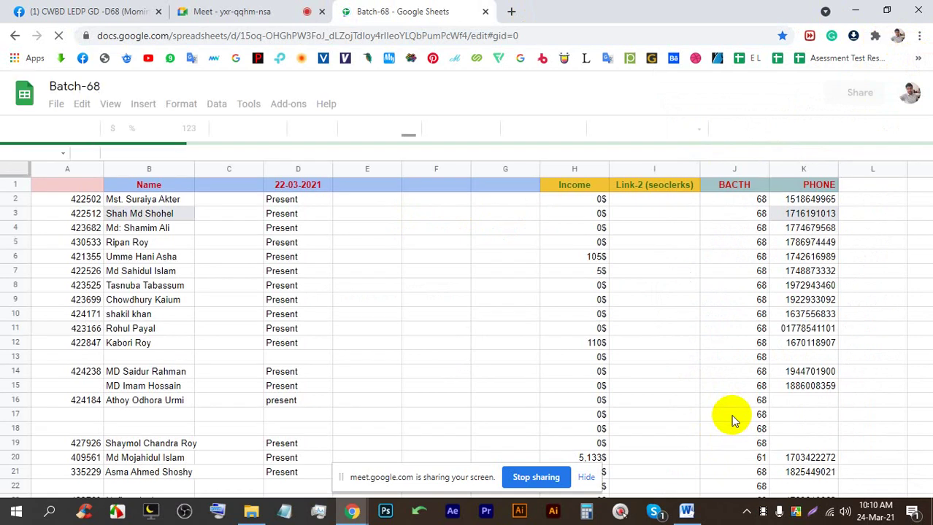
{"action": "left_click", "coordinate": [591, 199]}
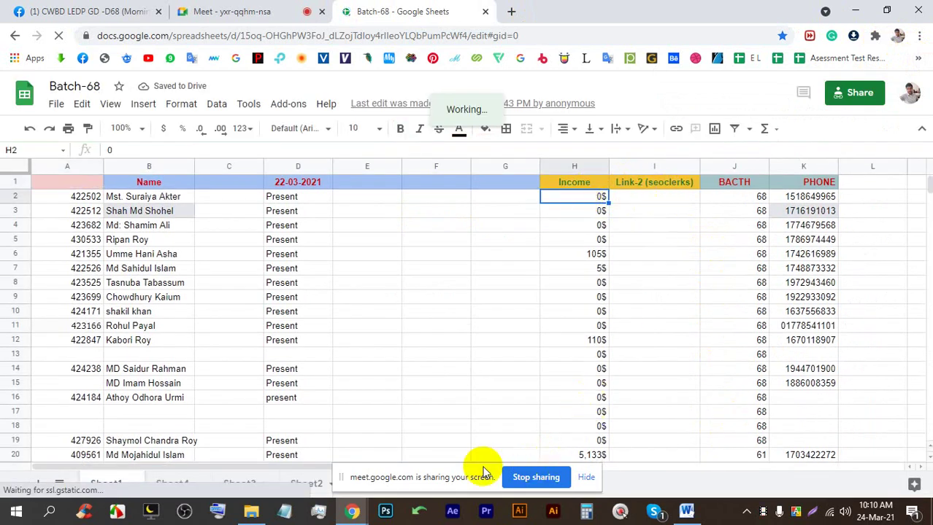
{"action": "left_click", "coordinate": [587, 479]}
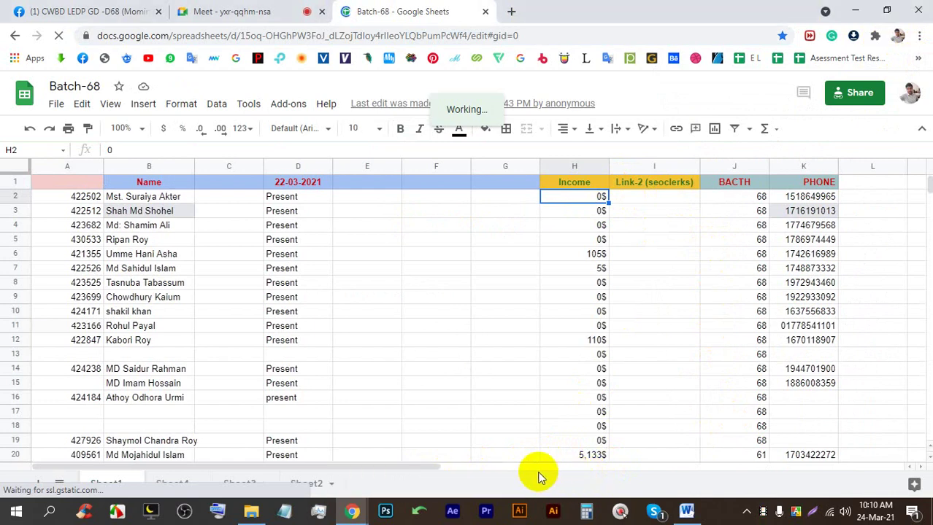
{"action": "mouse_move", "coordinate": [422, 467]}
{"action": "left_mouse_down"}
{"action": "mouse_move", "coordinate": [569, 462]}
{"action": "mouse_move", "coordinate": [423, 464]}
{"action": "left_mouse_up"}
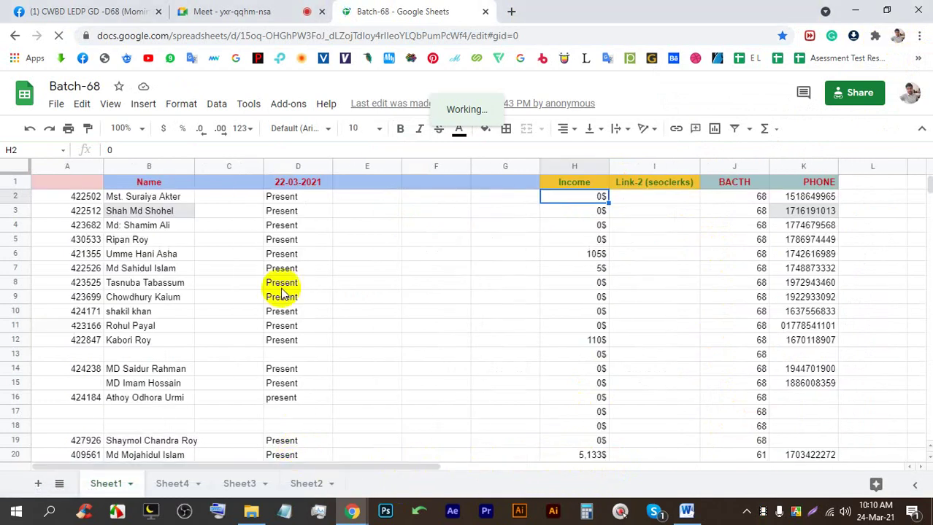
Switch to the Meet call, admit the person waiting to join and return to the Batch-68 spreadsheet
{"action": "left_click", "coordinate": [234, 11]}
{"action": "left_click", "coordinate": [607, 155]}
{"action": "left_click", "coordinate": [474, 10]}
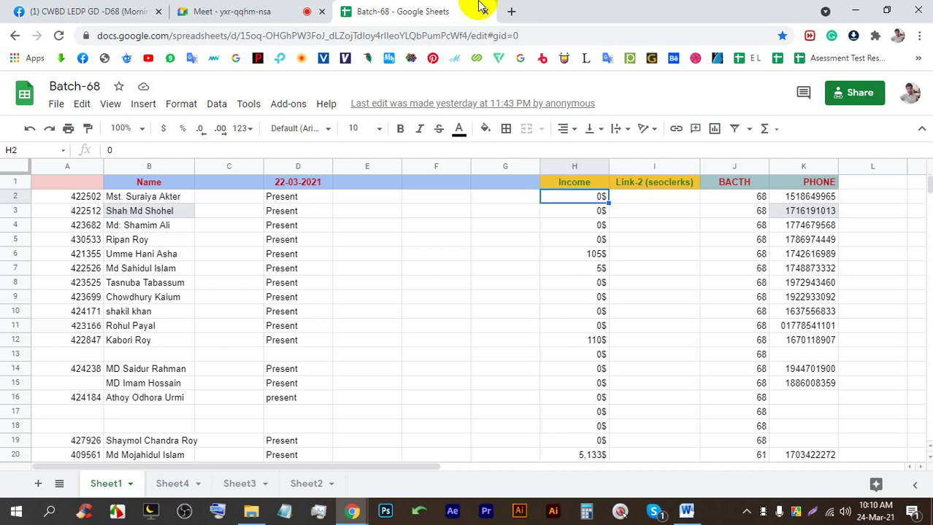
Review the Income column and the students' attendance rows on Sheet1 of the Batch-68 spreadsheet
{"action": "left_click", "coordinate": [575, 185]}
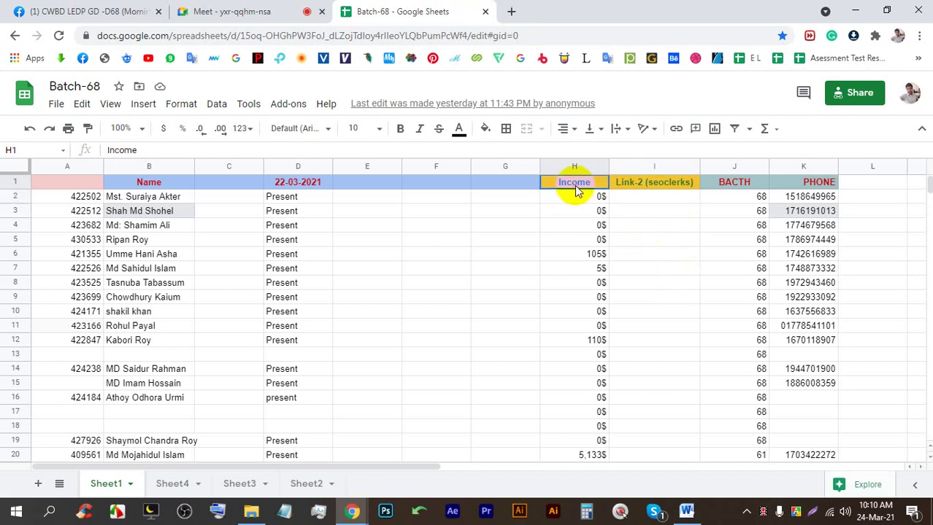
{"action": "left_click", "coordinate": [501, 185]}
{"action": "left_click_drag", "start_coordinate": [397, 467], "coordinate": [286, 443]}
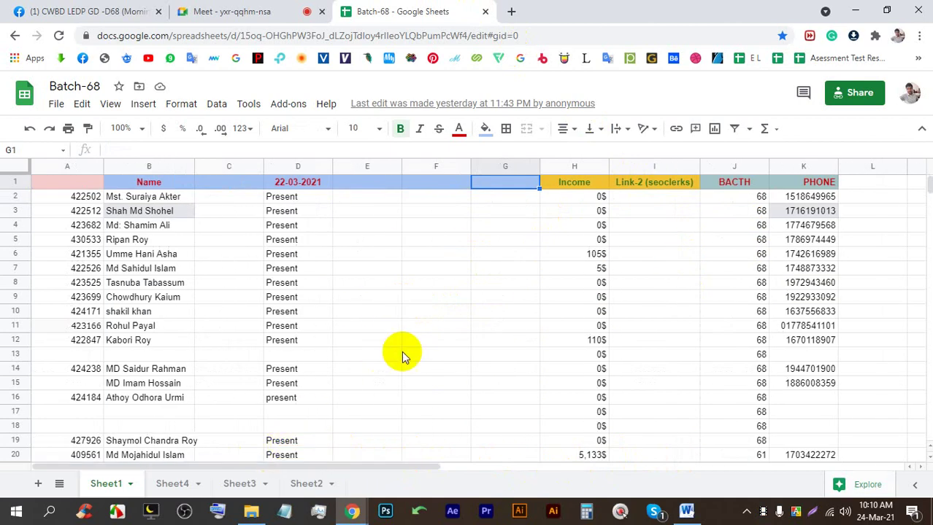
{"action": "scroll", "coordinate": [510, 322], "scroll_direction": "down", "scroll_amount": 10}
{"action": "scroll", "coordinate": [514, 323], "scroll_direction": "up", "scroll_amount": 5}
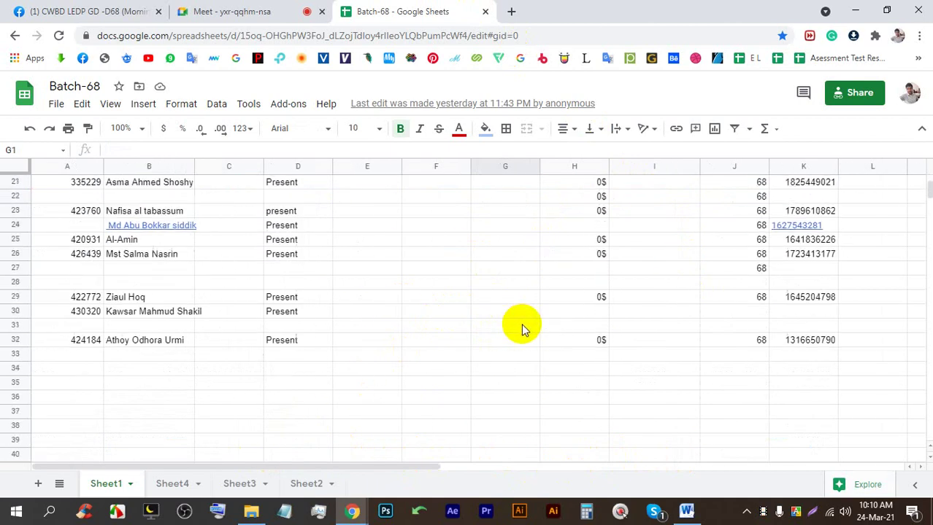
{"action": "scroll", "coordinate": [521, 329], "scroll_direction": "up", "scroll_amount": 5}
{"action": "left_click", "coordinate": [512, 197]}
Close the Batch-68 spreadsheet and go back to the Meet call
{"action": "left_click", "coordinate": [264, 7]}
{"action": "left_click", "coordinate": [454, 9]}
{"action": "left_click", "coordinate": [240, 11]}
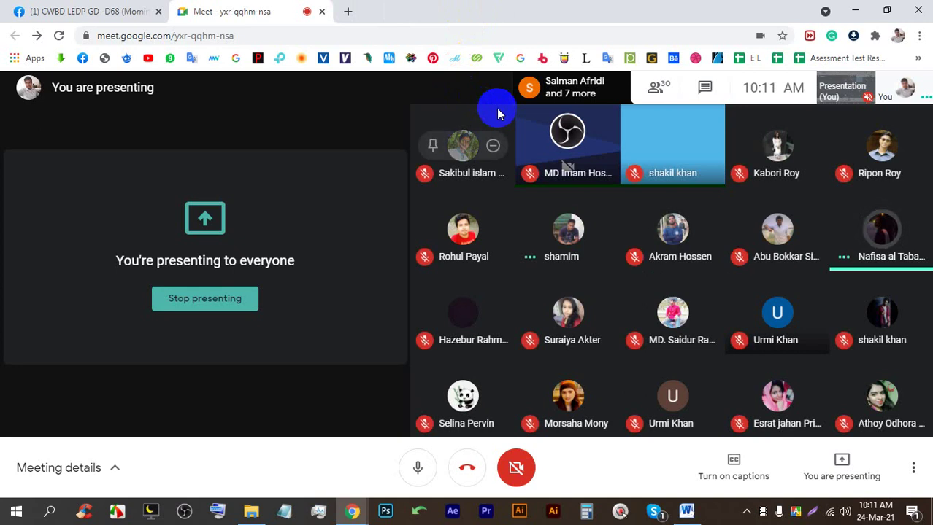
Reopen the Batch-68 spreadsheet from the bookmarks in a new tab
{"action": "left_click", "coordinate": [351, 8]}
{"action": "left_click", "coordinate": [918, 58]}
{"action": "scroll", "coordinate": [810, 460], "scroll_direction": "down", "scroll_amount": 5}
{"action": "scroll", "coordinate": [773, 431], "scroll_direction": "down", "scroll_amount": 5}
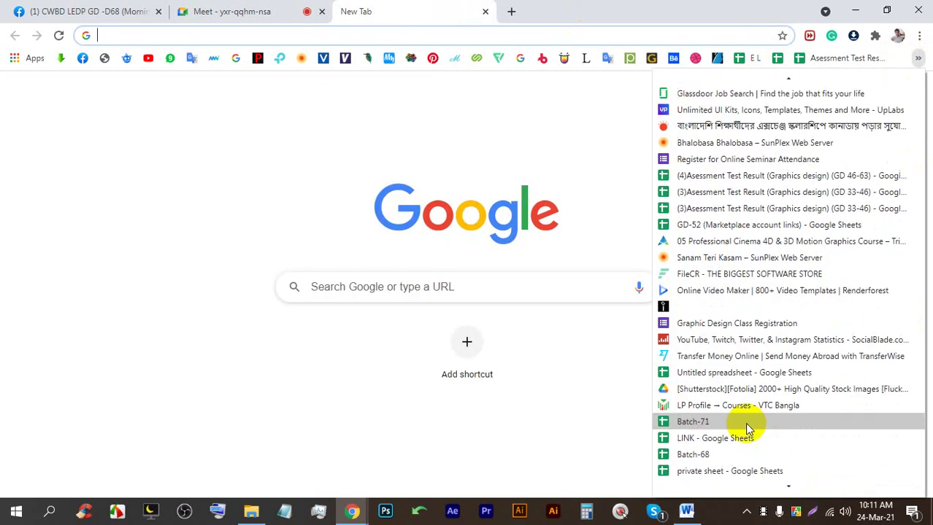
{"action": "left_click", "coordinate": [718, 454]}
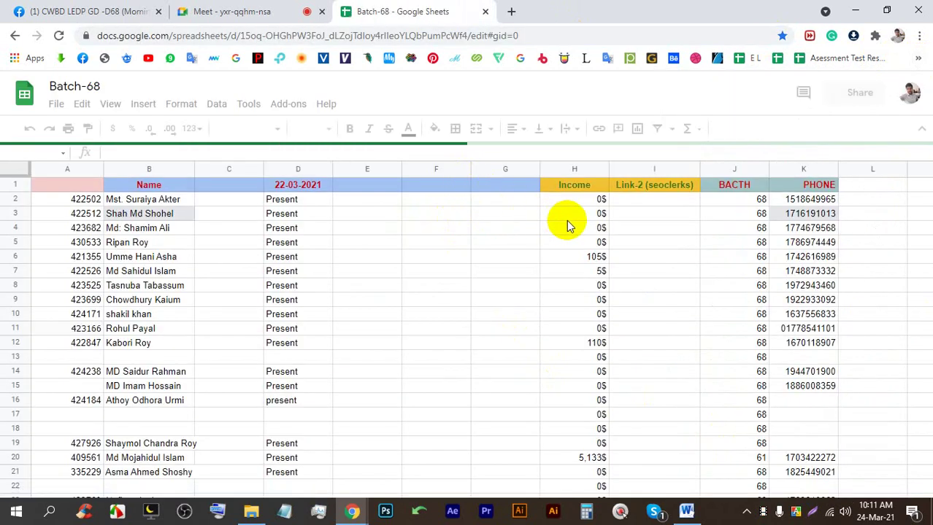
{"action": "left_click", "coordinate": [502, 221]}
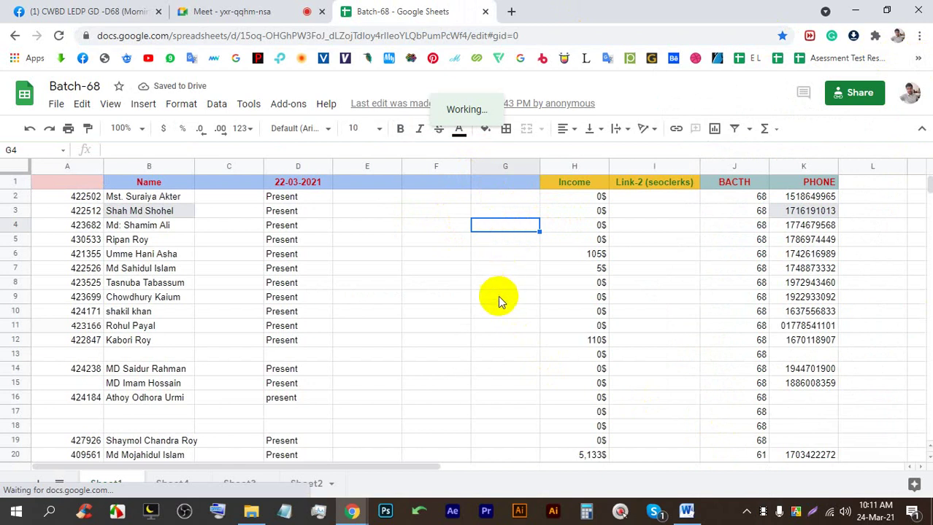
Open the Batch-68 spreadsheet under the Pixel Art Google account
{"action": "left_click", "coordinate": [908, 93]}
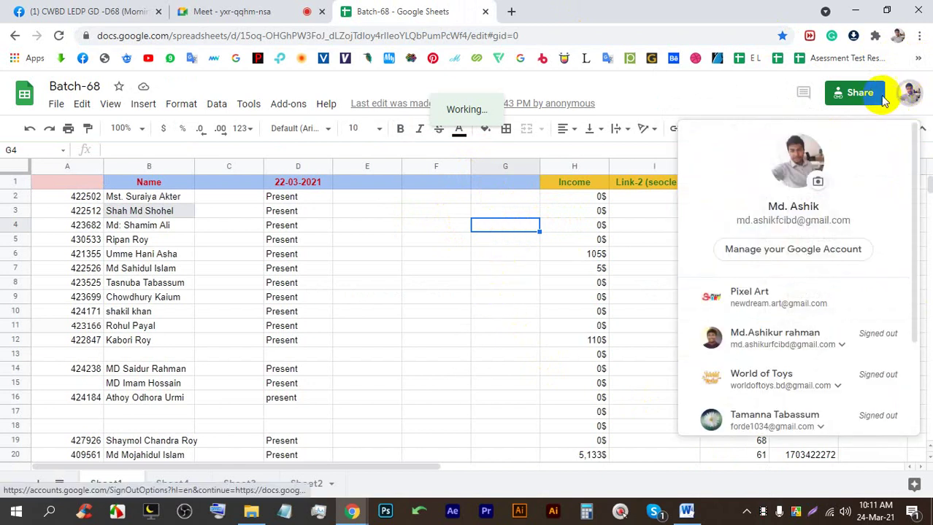
{"action": "left_click", "coordinate": [745, 293]}
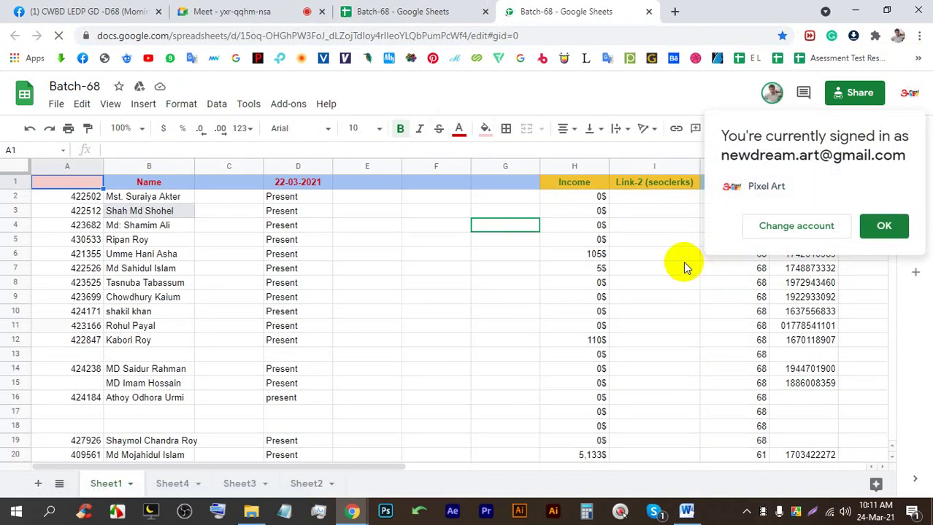
{"action": "left_click", "coordinate": [522, 268]}
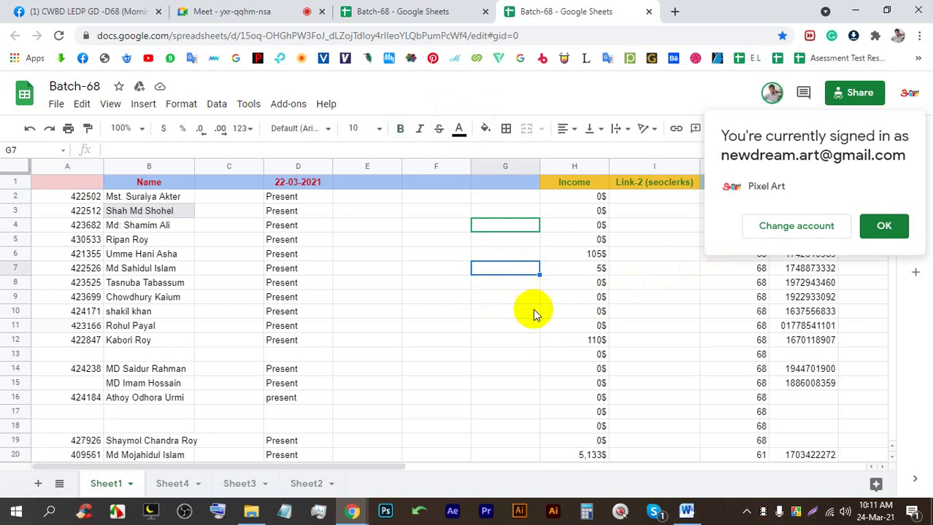
Look through the student rows and Income values under the second account and check the saved bookmarks
{"action": "scroll", "coordinate": [521, 311], "scroll_direction": "down", "scroll_amount": 7}
{"action": "scroll", "coordinate": [522, 310], "scroll_direction": "up", "scroll_amount": 7}
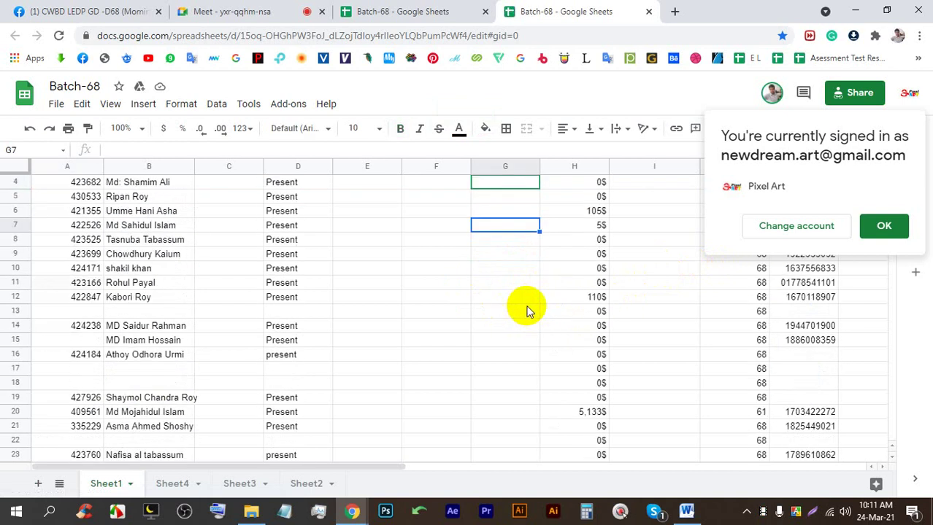
{"action": "left_click_drag", "start_coordinate": [351, 471], "coordinate": [762, 243]}
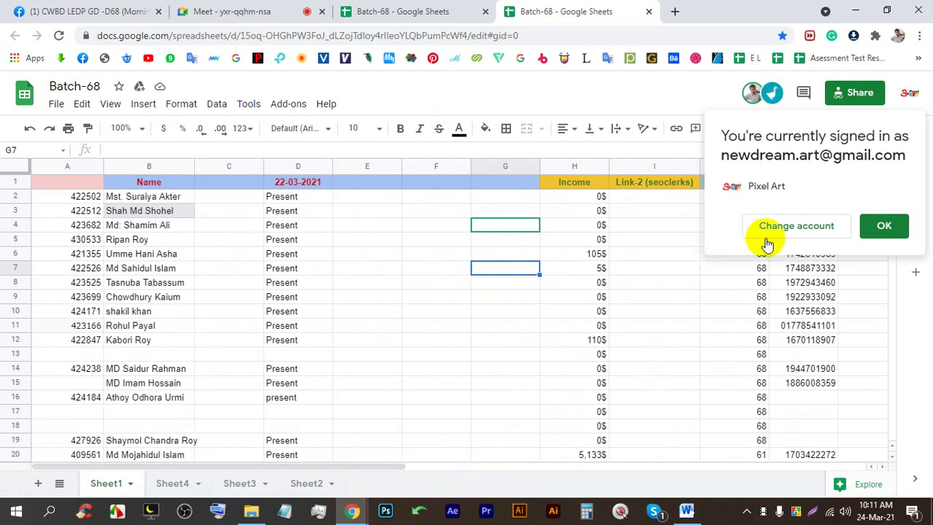
{"action": "left_click", "coordinate": [920, 62]}
{"action": "scroll", "coordinate": [722, 416], "scroll_direction": "down", "scroll_amount": 10}
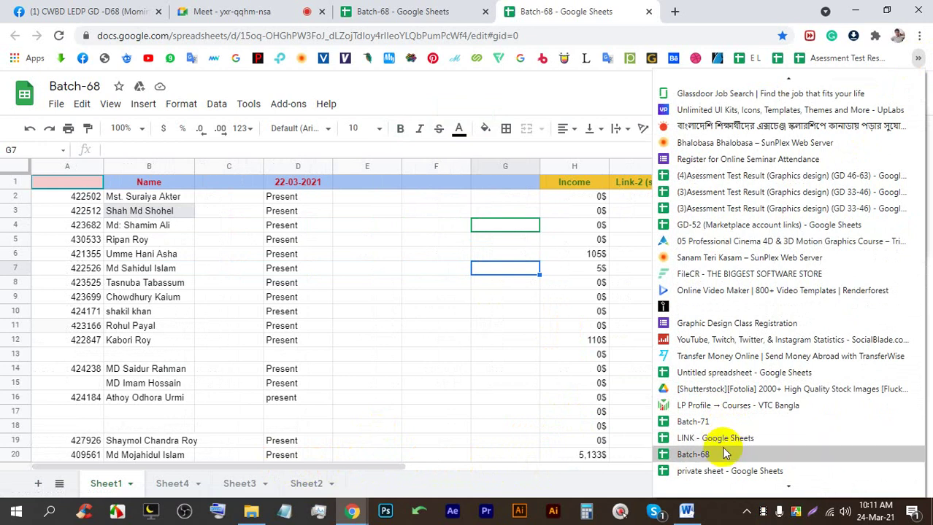
{"action": "left_click", "coordinate": [481, 279]}
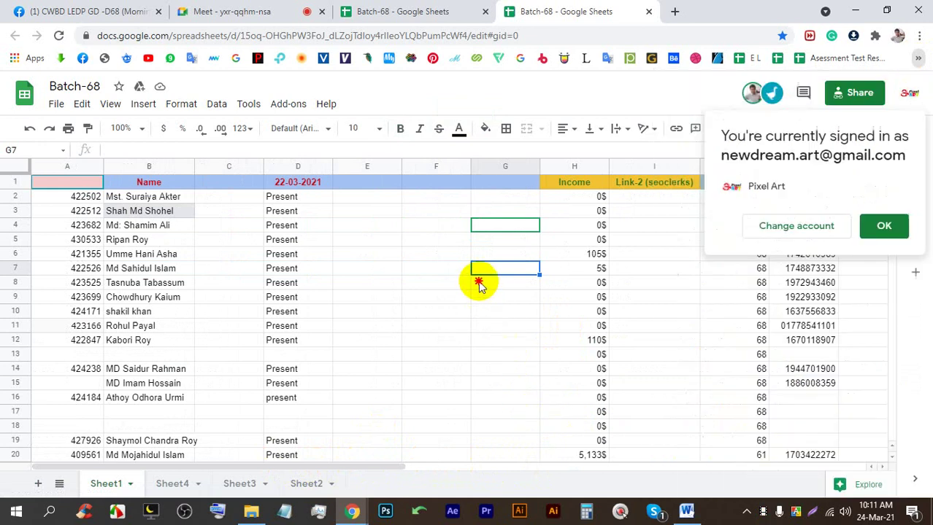
{"action": "left_click", "coordinate": [478, 283]}
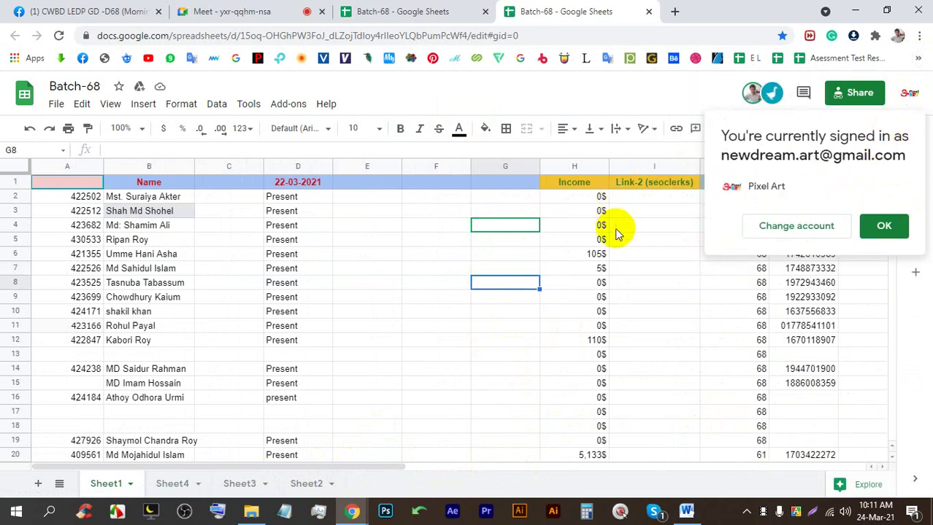
{"action": "left_click", "coordinate": [544, 260]}
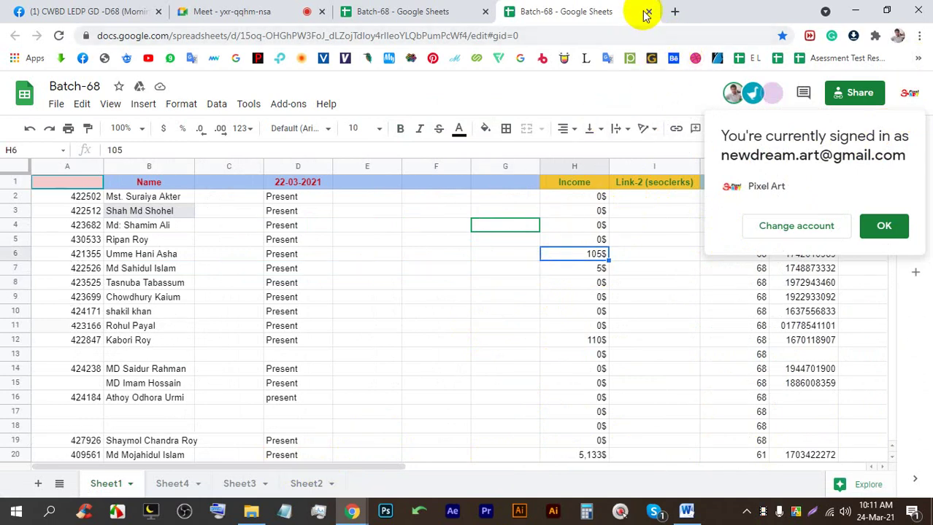
Close both Batch-68 spreadsheet tabs and return to the Meet call
{"action": "left_click", "coordinate": [647, 11]}
{"action": "left_click", "coordinate": [648, 11]}
{"action": "left_click", "coordinate": [485, 12]}
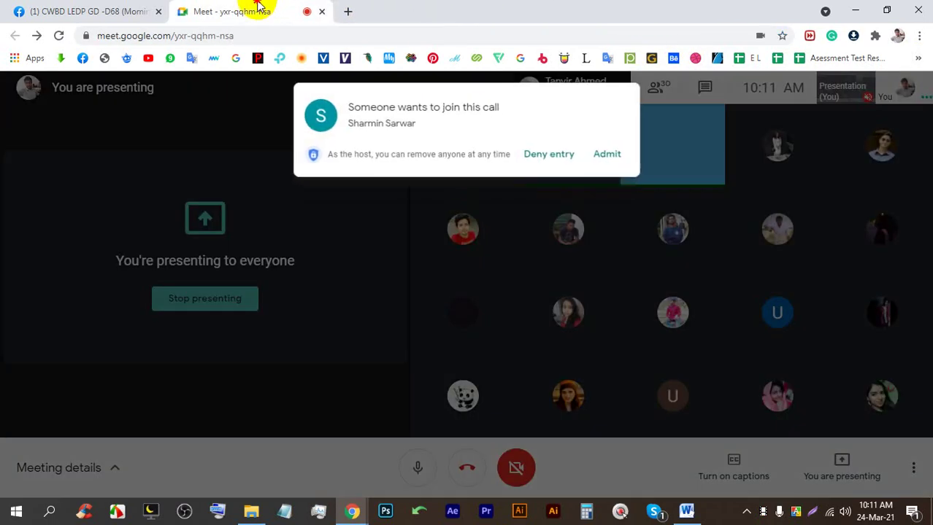
Stop presenting the screen and admit everyone waiting to join the Meet call
{"action": "left_click", "coordinate": [602, 152]}
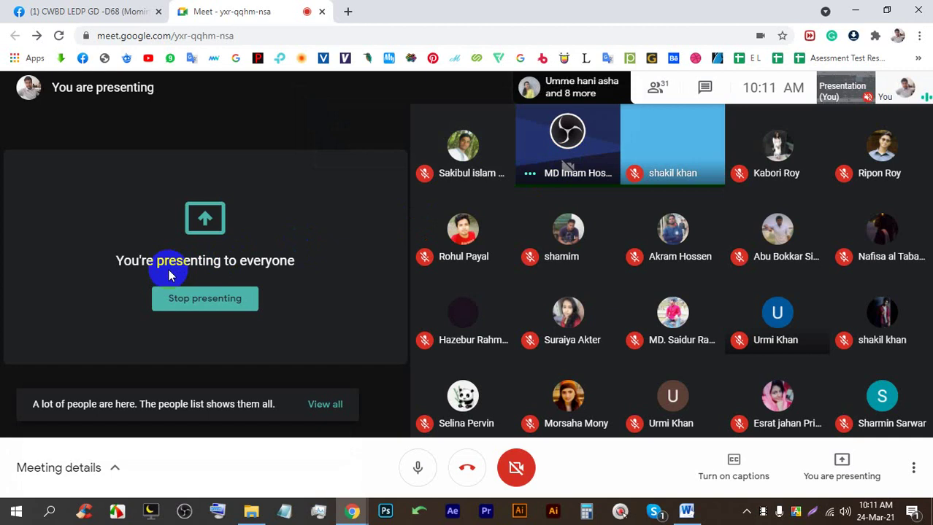
{"action": "left_click", "coordinate": [214, 298]}
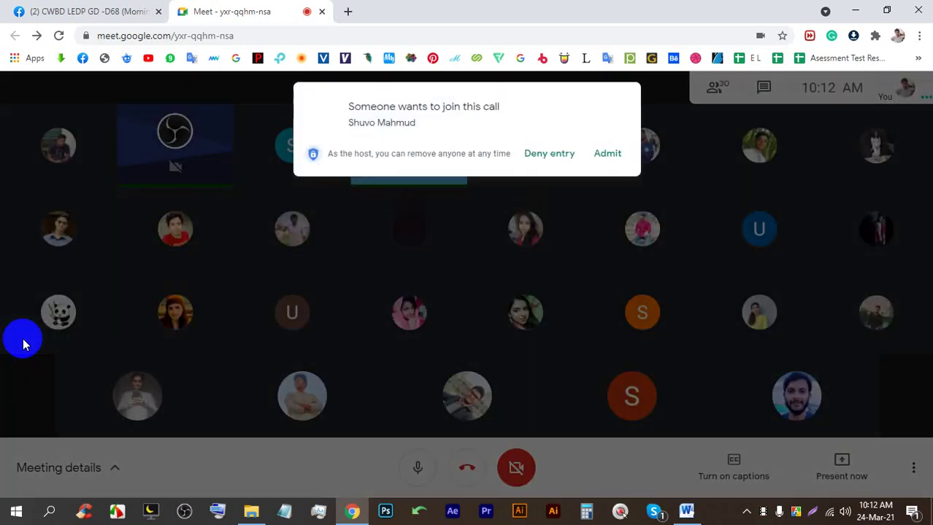
{"action": "left_click", "coordinate": [606, 151]}
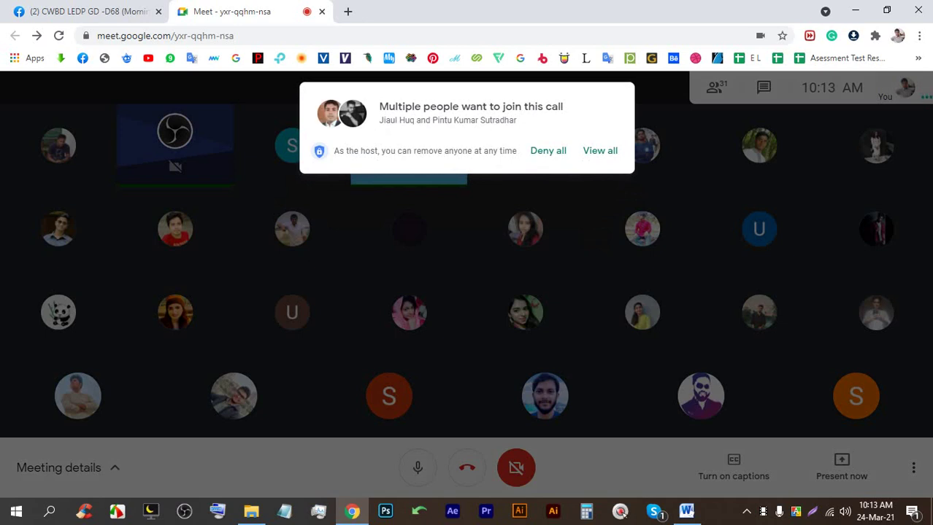
{"action": "left_click", "coordinate": [600, 150]}
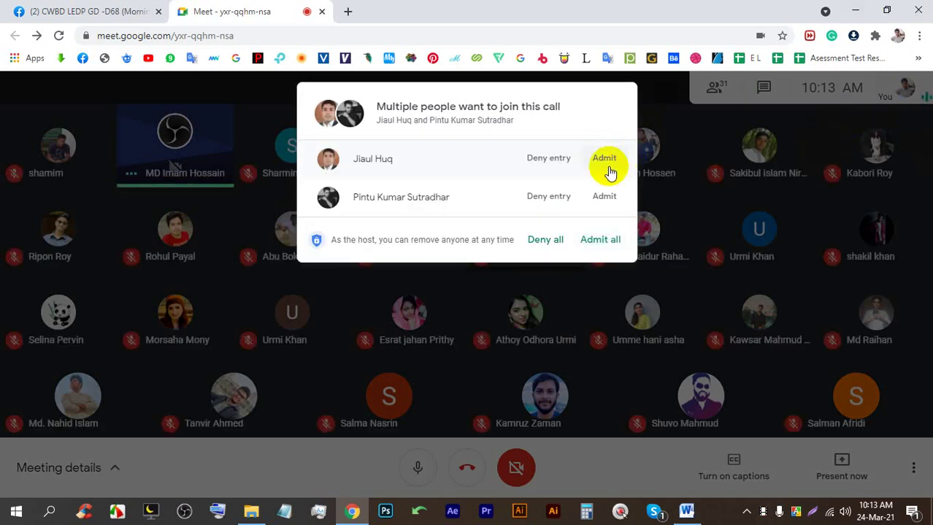
{"action": "left_click", "coordinate": [602, 241]}
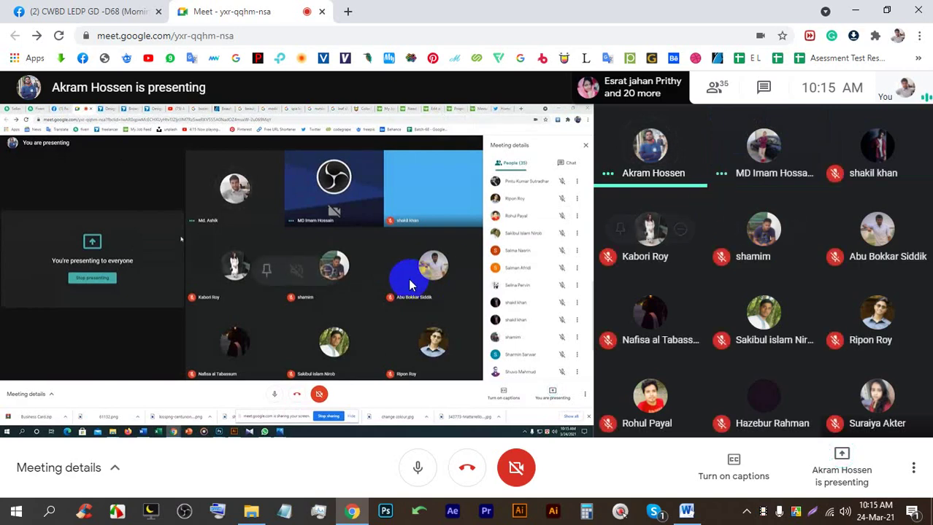
Expand the call to full screen to follow the student's Fiverr Buyer Requests presentation, and admit the person waiting to join
{"action": "double_click", "coordinate": [318, 325]}
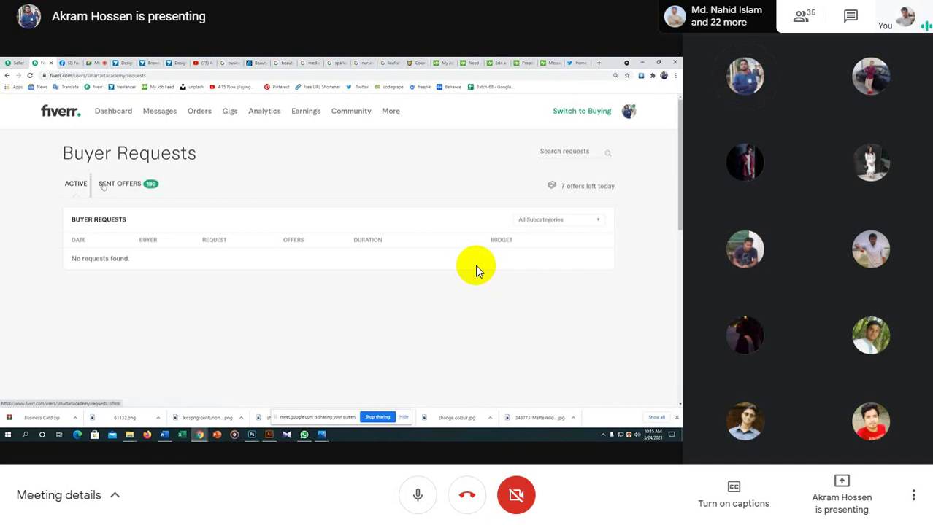
{"action": "mouse_move", "coordinate": [392, 112]}
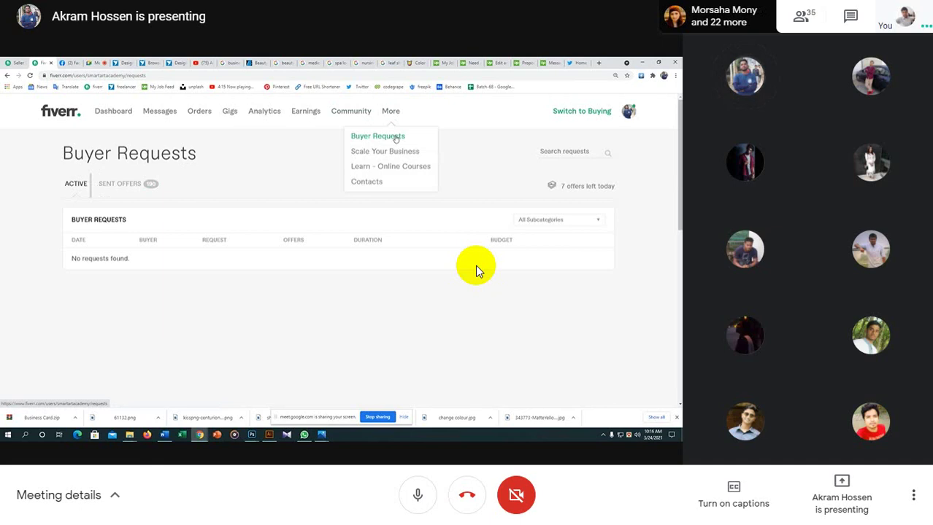
{"action": "left_click", "coordinate": [395, 137]}
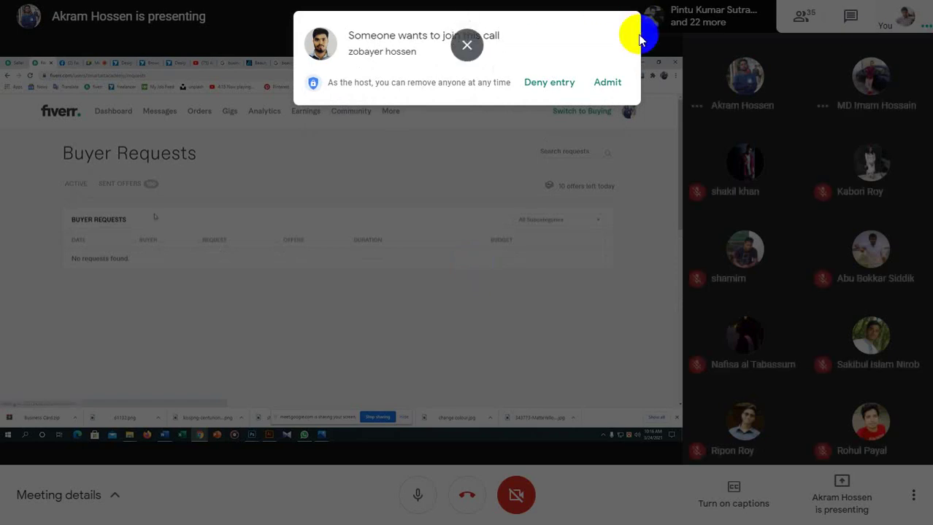
{"action": "left_click", "coordinate": [606, 83]}
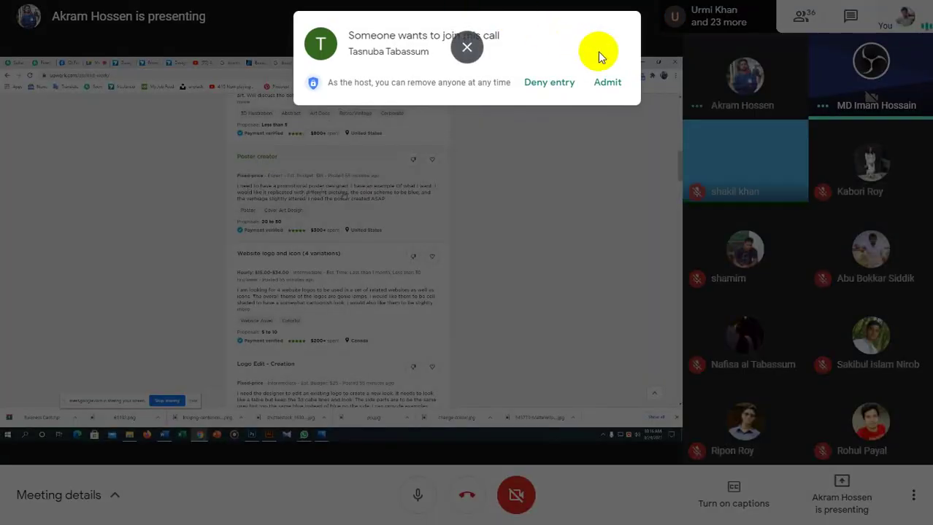
Admit the person waiting to join the call and pin the student's shared presentation to the main view
{"action": "left_click", "coordinate": [613, 83]}
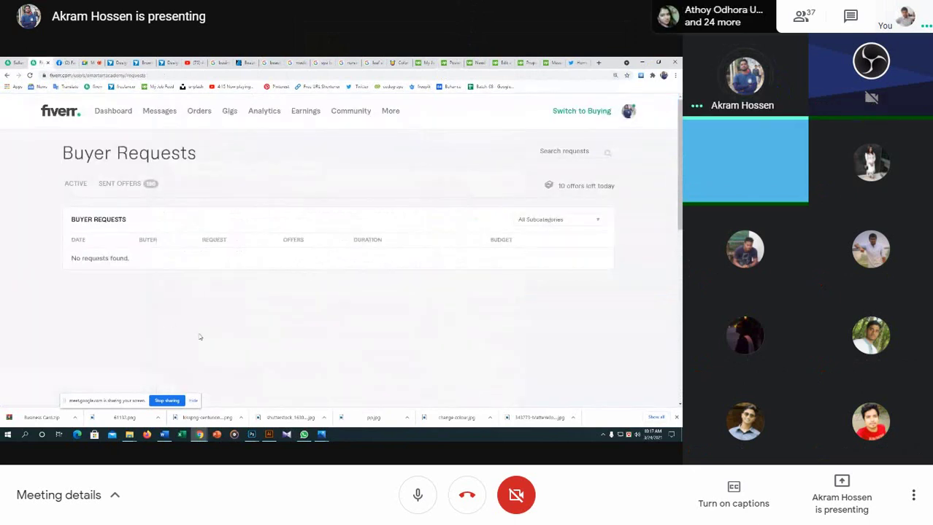
{"action": "left_click", "coordinate": [814, 243]}
{"action": "mouse_move", "coordinate": [333, 271]}
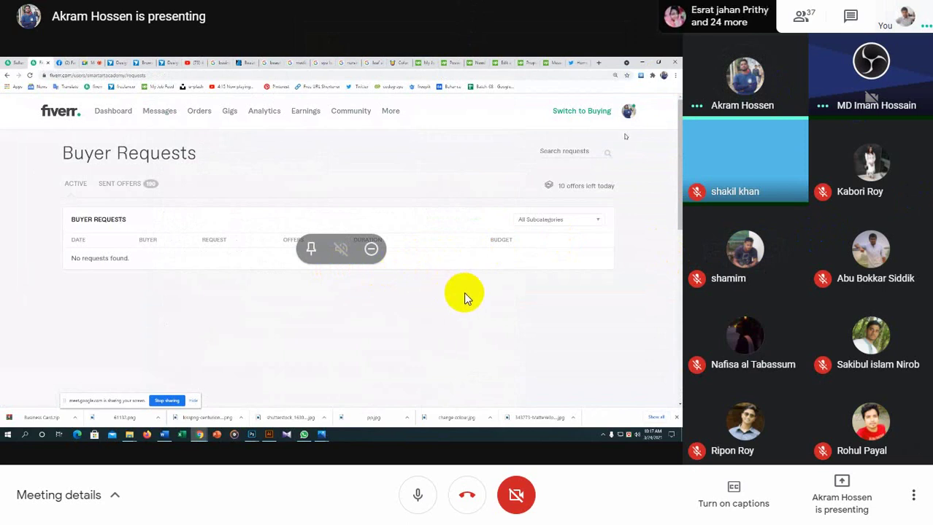
{"action": "left_click", "coordinate": [310, 251]}
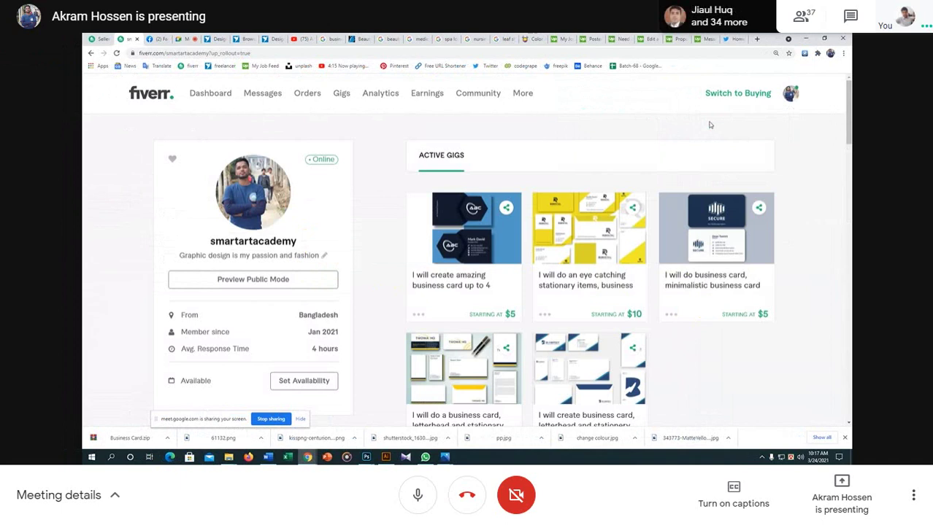
Open Fiverr's Community links Events, Blog, Forum, Community Standards and Podcast, each in its own new tab
{"action": "mouse_move", "coordinate": [484, 93]}
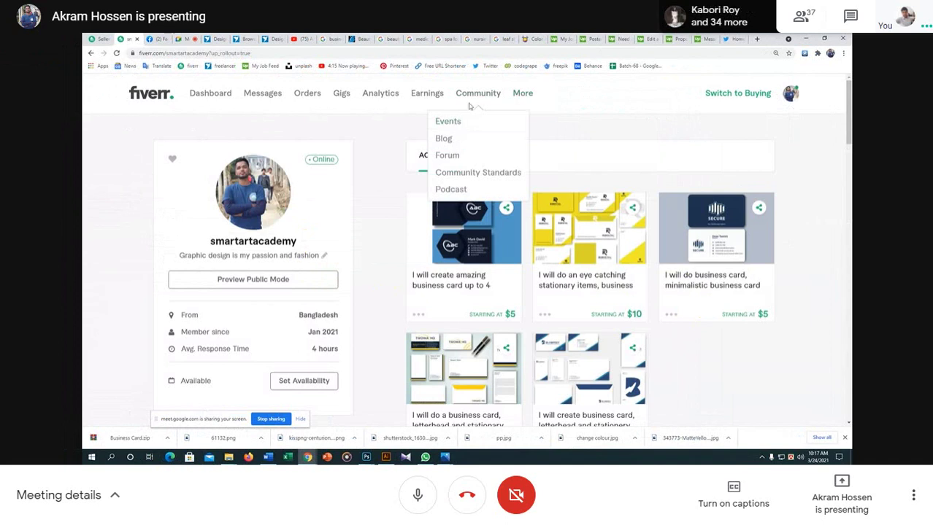
{"action": "right_click", "coordinate": [449, 126]}
{"action": "left_click", "coordinate": [456, 127]}
{"action": "right_click", "coordinate": [453, 139]}
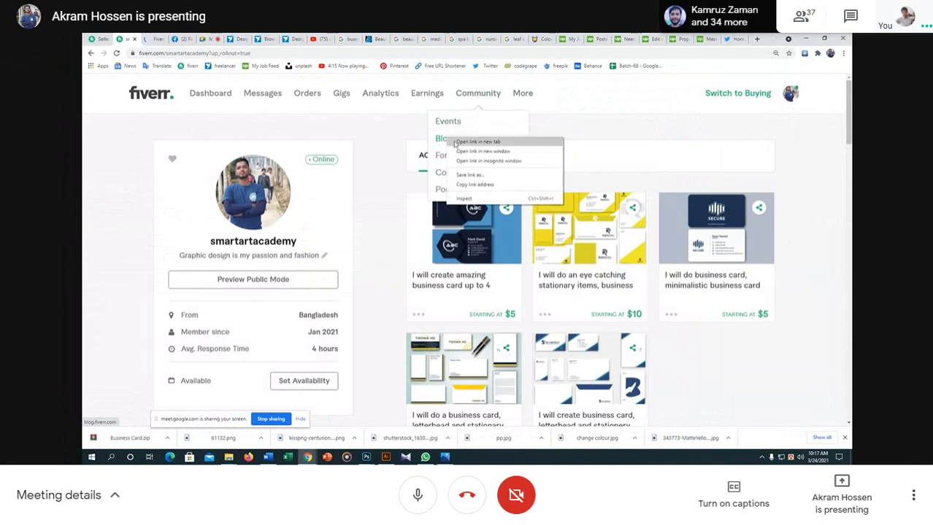
{"action": "left_click", "coordinate": [478, 142]}
{"action": "right_click", "coordinate": [446, 156]}
{"action": "left_click", "coordinate": [467, 159]}
{"action": "right_click", "coordinate": [453, 176]}
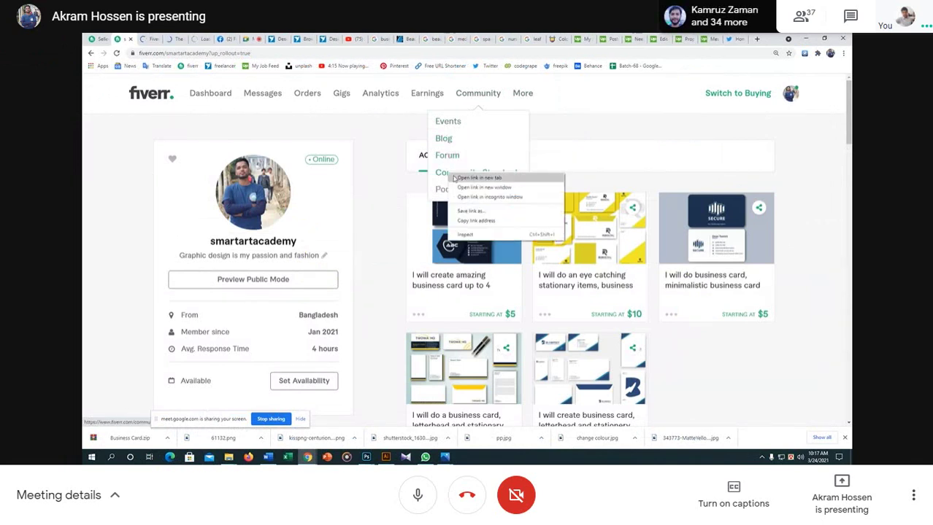
{"action": "left_click", "coordinate": [455, 179]}
{"action": "right_click", "coordinate": [446, 189]}
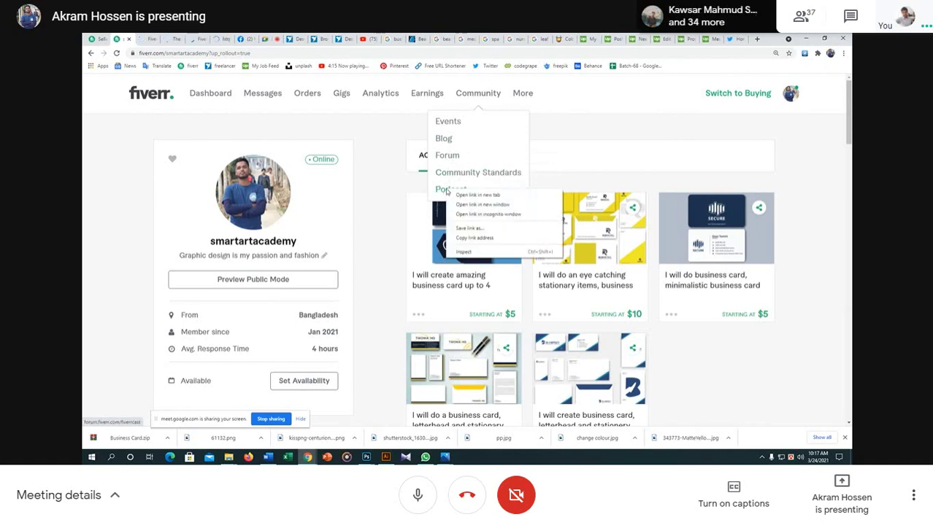
{"action": "left_click", "coordinate": [455, 195]}
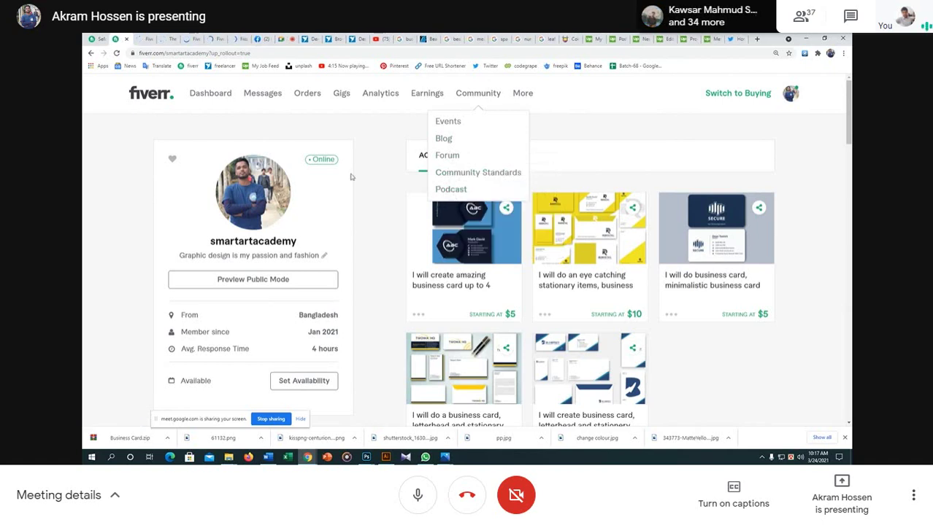
Look through the Fiverr Events page, including the Happening Soon section and the featured event categories
{"action": "left_click", "coordinate": [146, 37]}
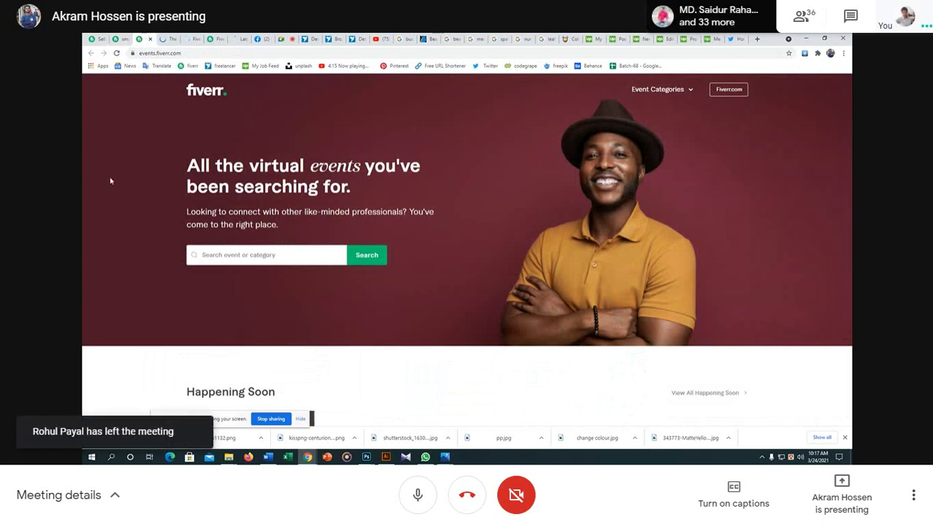
{"action": "scroll", "coordinate": [111, 181], "scroll_direction": "down", "scroll_amount": 1}
{"action": "scroll", "coordinate": [271, 202], "scroll_direction": "down", "scroll_amount": 3}
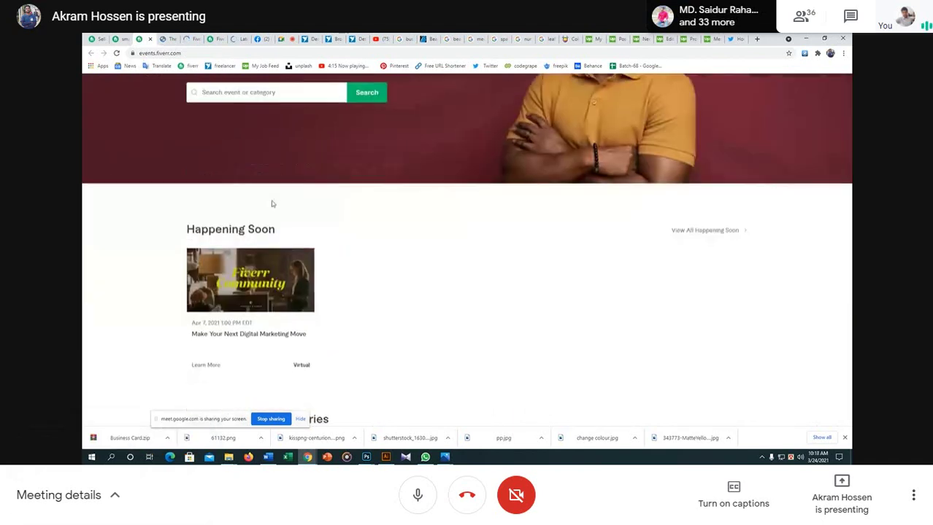
{"action": "scroll", "coordinate": [272, 205], "scroll_direction": "down", "scroll_amount": 1}
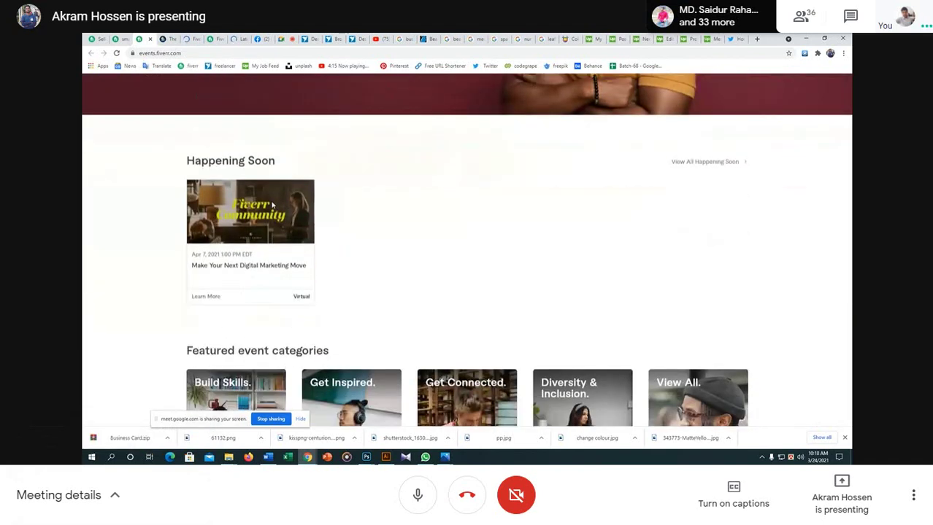
{"action": "scroll", "coordinate": [329, 213], "scroll_direction": "down", "scroll_amount": 1}
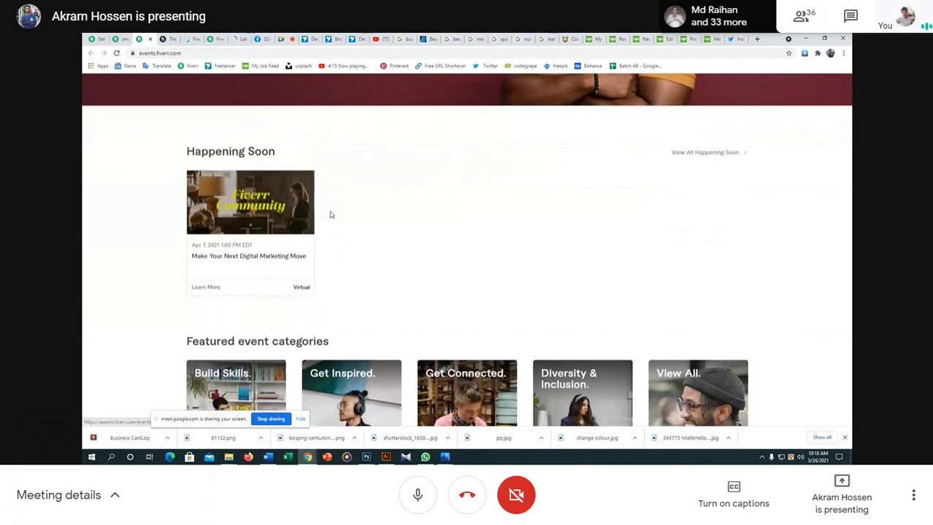
{"action": "scroll", "coordinate": [330, 214], "scroll_direction": "down", "scroll_amount": 3}
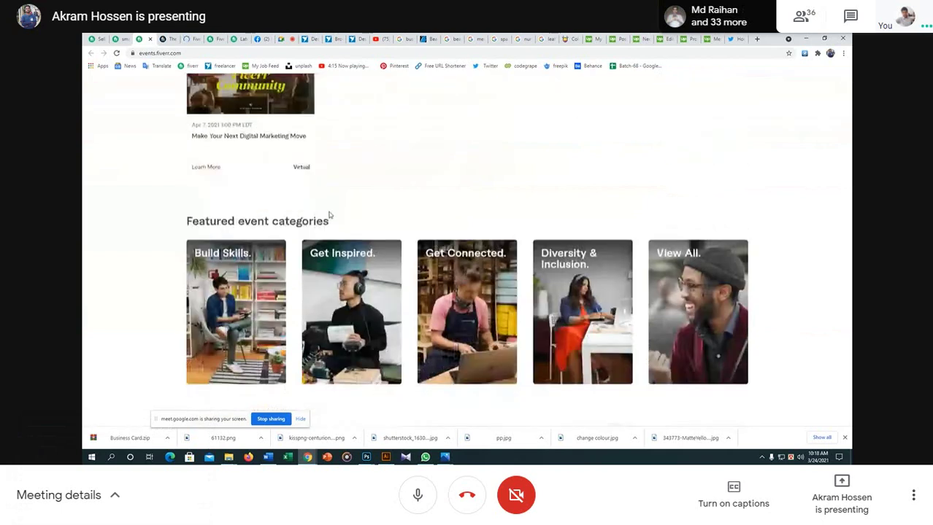
{"action": "scroll", "coordinate": [329, 214], "scroll_direction": "up", "scroll_amount": 2}
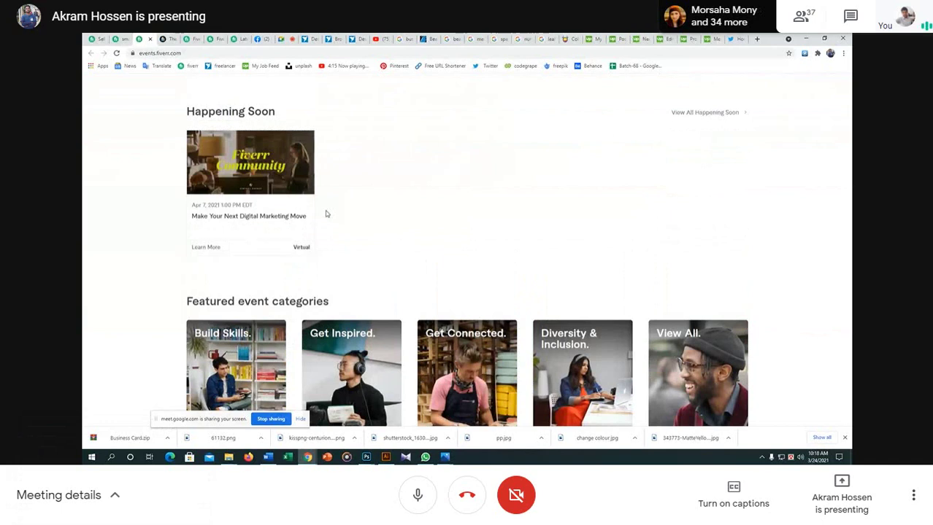
Unpin the student's presentation and pin it again
{"action": "mouse_move", "coordinate": [522, 246]}
{"action": "left_click", "coordinate": [437, 251]}
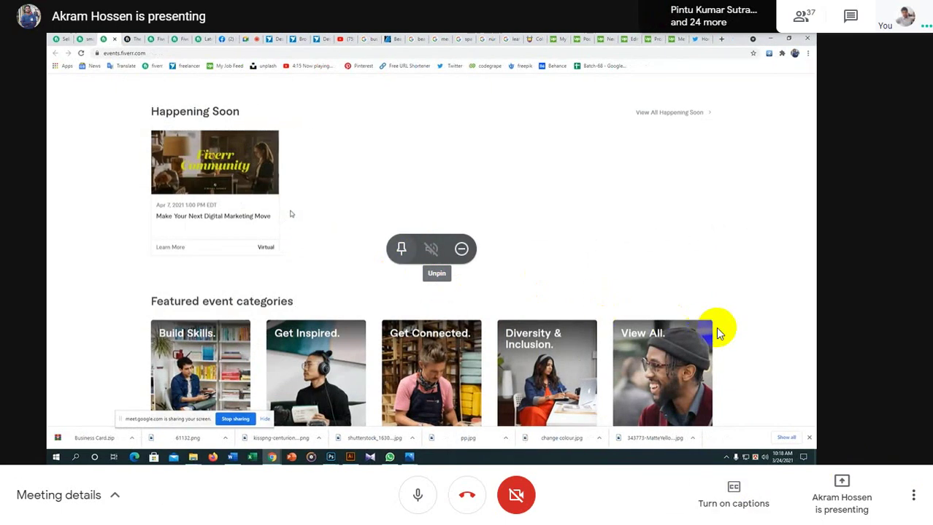
{"action": "left_click", "coordinate": [311, 252]}
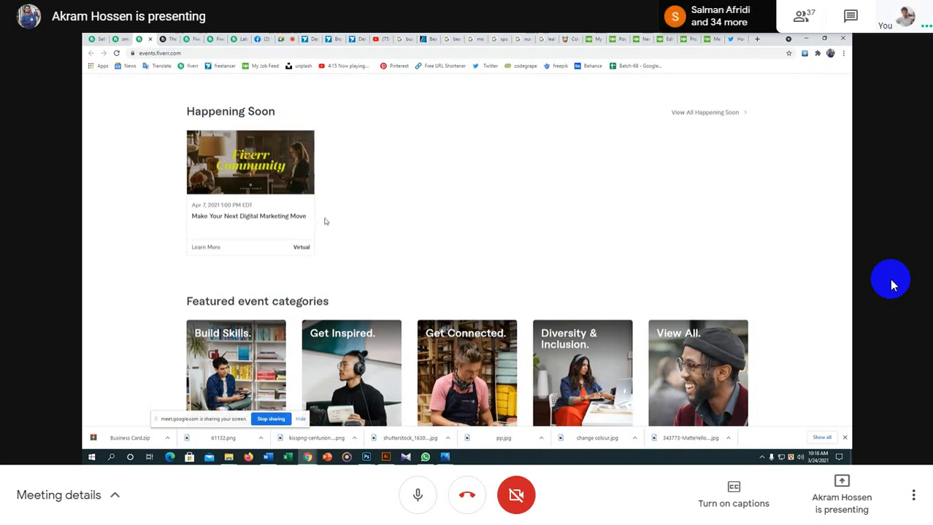
Open the event "Make Your Next Digital Marketing Move" in a new tab and keep looking over the Events page
{"action": "right_click", "coordinate": [290, 184]}
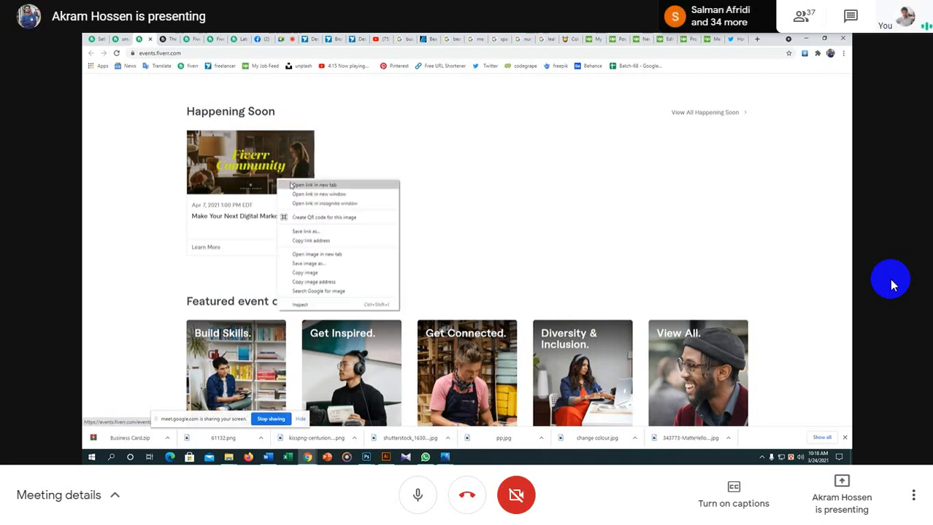
{"action": "left_click", "coordinate": [290, 185]}
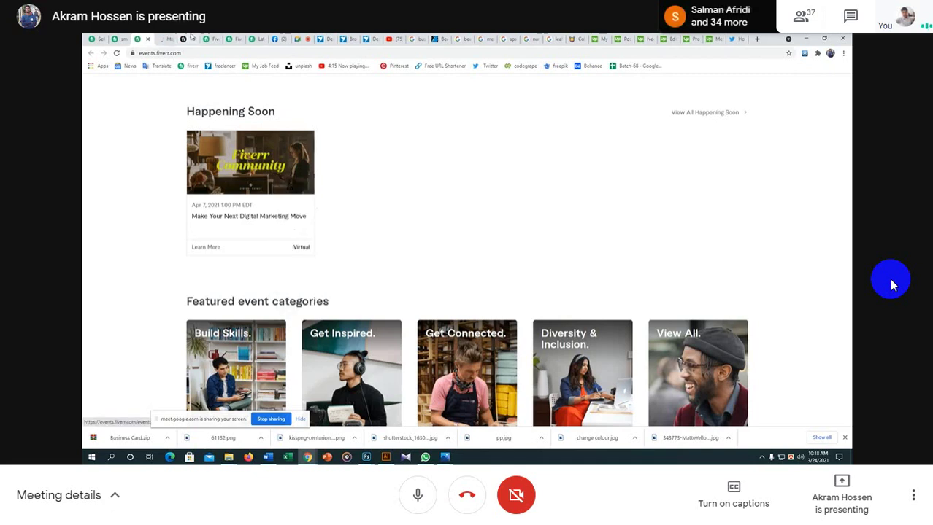
{"action": "scroll", "coordinate": [248, 246], "scroll_direction": "down", "scroll_amount": 2}
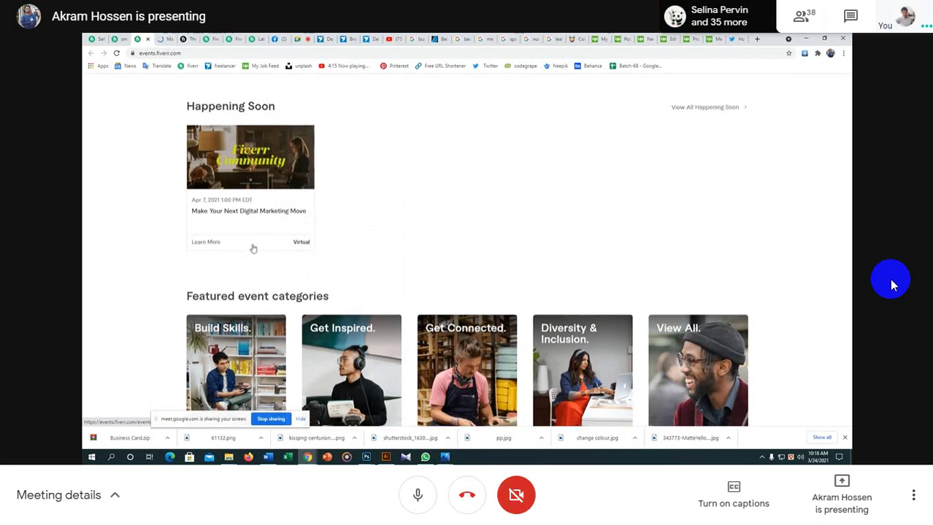
{"action": "scroll", "coordinate": [251, 248], "scroll_direction": "down", "scroll_amount": 2}
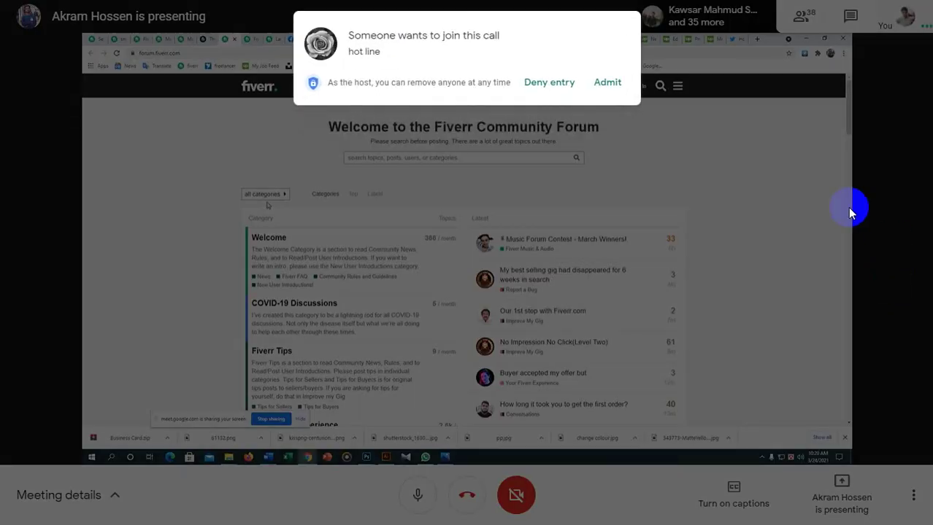
Admit the people waiting to join and open the forum topic "Cancel order, then use the drawing to buy a trace from cheaper seller"
{"action": "left_click", "coordinate": [602, 83]}
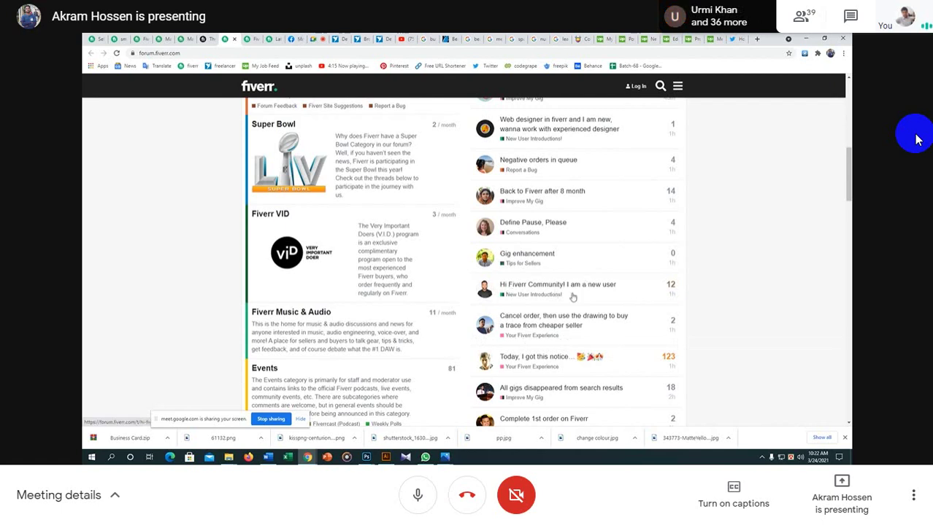
{"action": "left_click", "coordinate": [564, 319]}
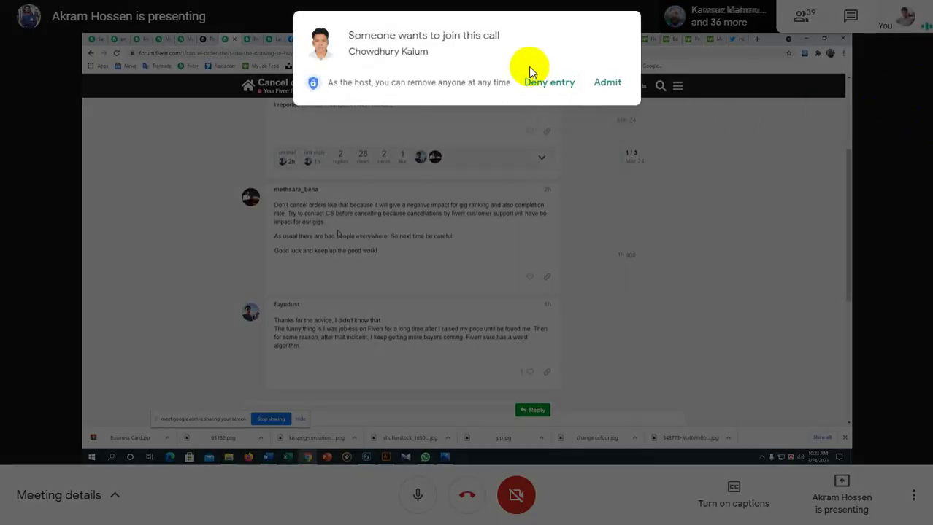
{"action": "left_click", "coordinate": [606, 84]}
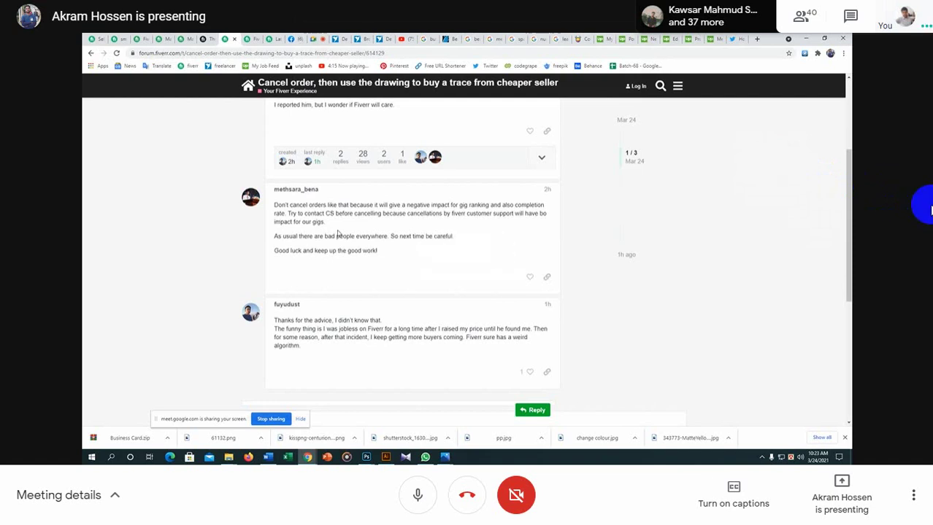
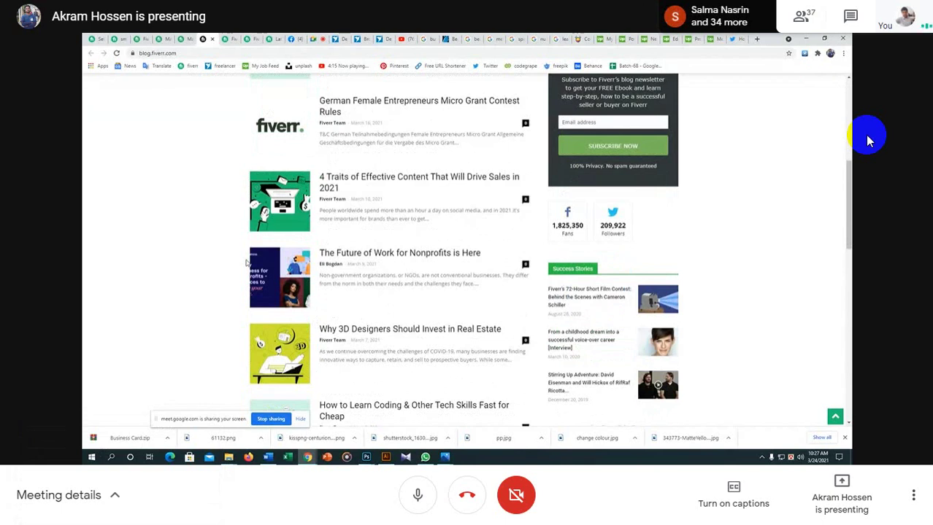
Unpin the blog presentation for a while, and leave and re-enter the full-screen view of the call
{"action": "mouse_move", "coordinate": [358, 259]}
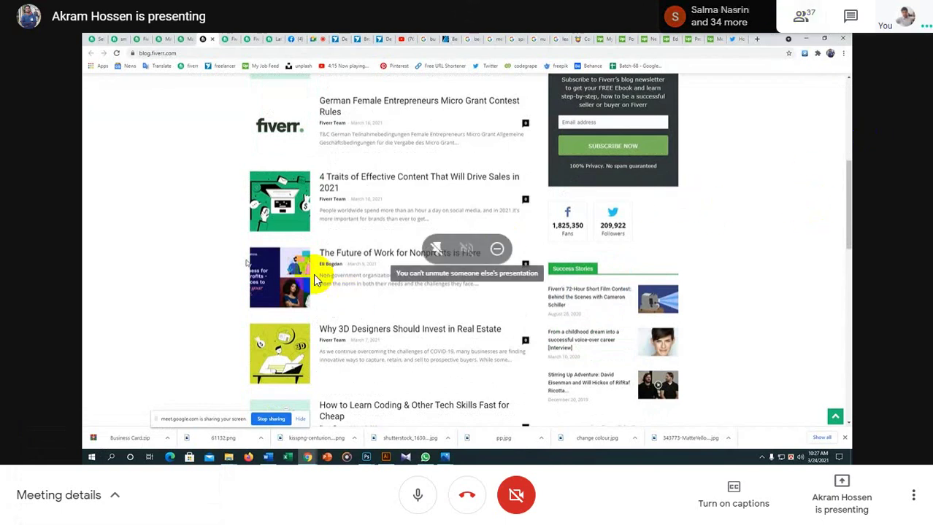
{"action": "left_click", "coordinate": [436, 247]}
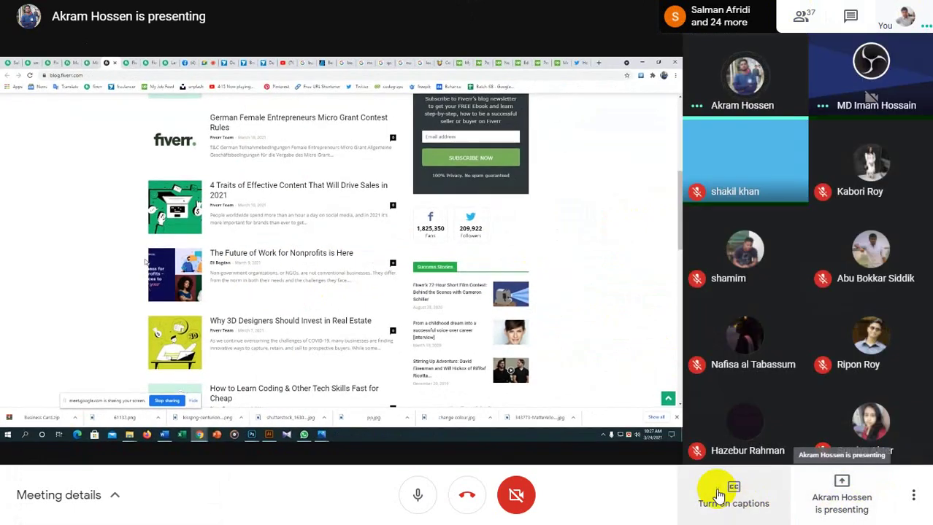
{"action": "mouse_move", "coordinate": [705, 453]}
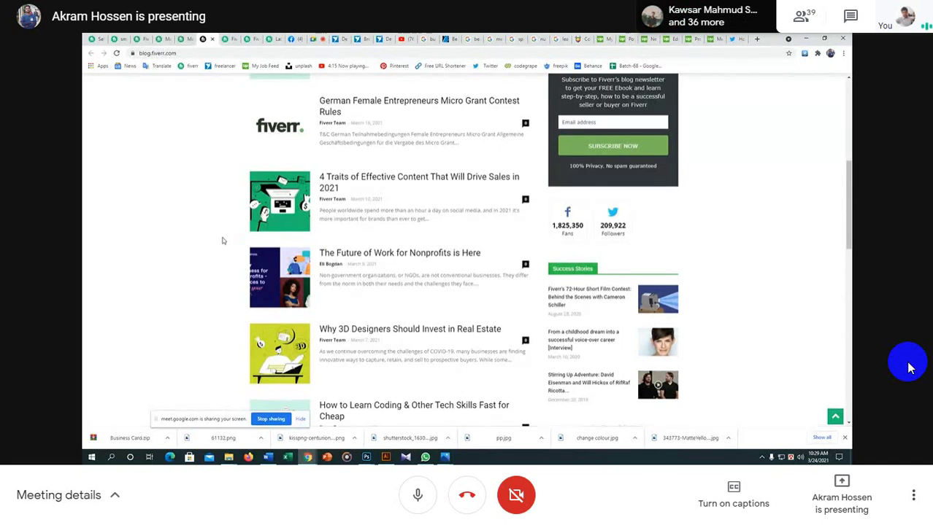
{"action": "left_click", "coordinate": [467, 46]}
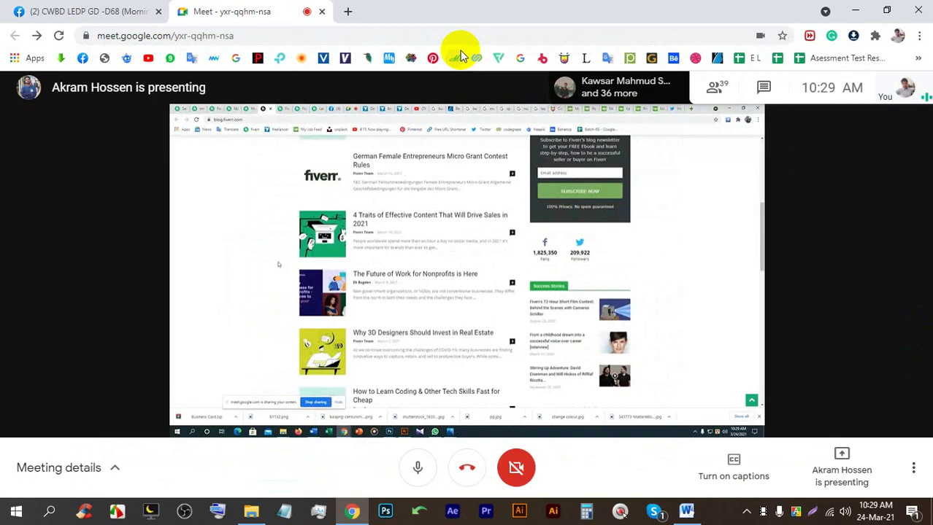
{"action": "key", "text": "F11"}
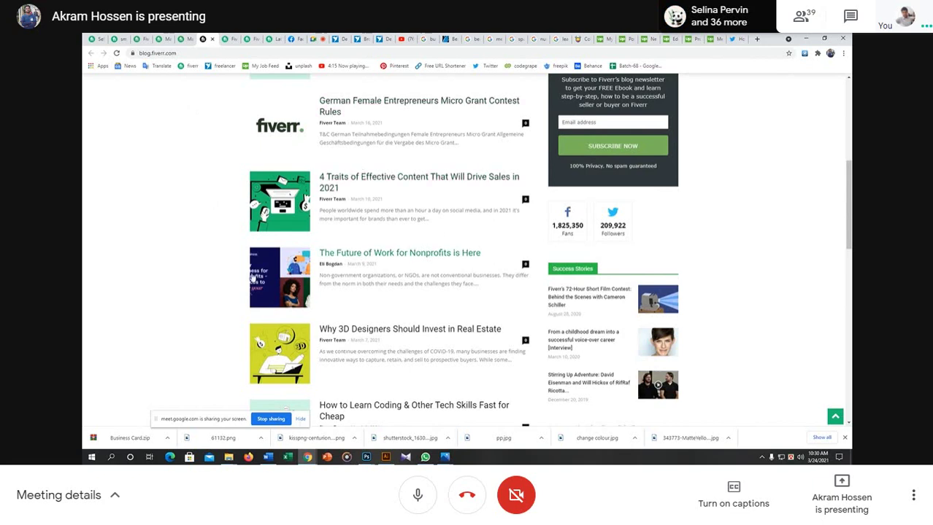
Open the blog article "4 Traits of Effective Content That Will Drive Sales in 2021", and switch past the forum to the Community Standards page
{"action": "left_click", "coordinate": [394, 181]}
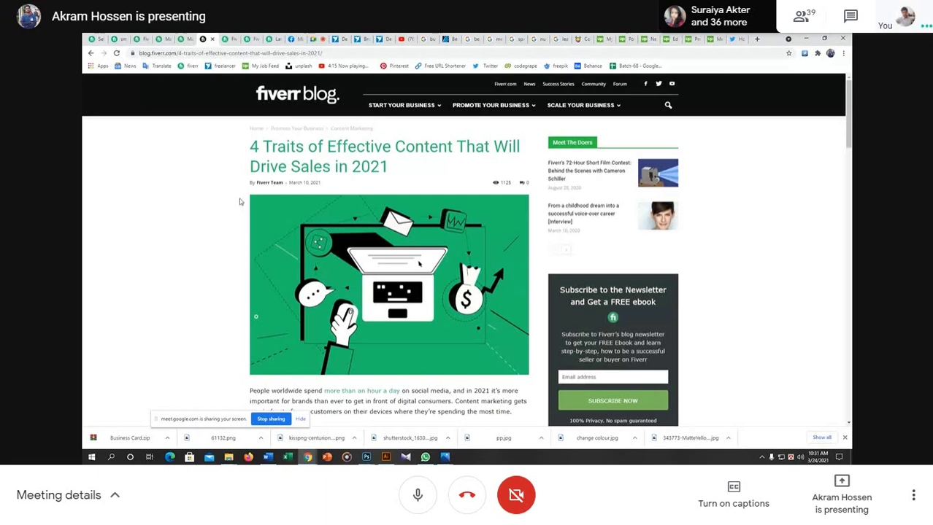
{"action": "left_click", "coordinate": [234, 38]}
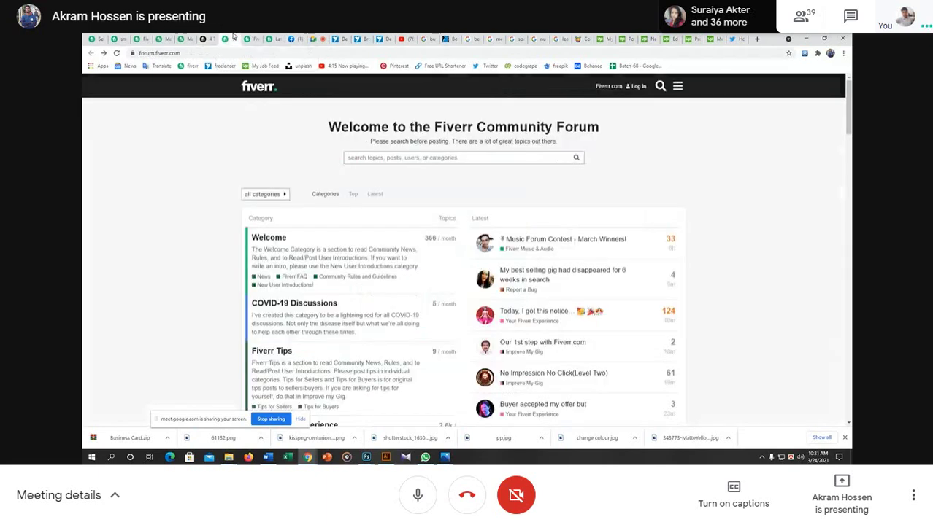
{"action": "left_click", "coordinate": [250, 40]}
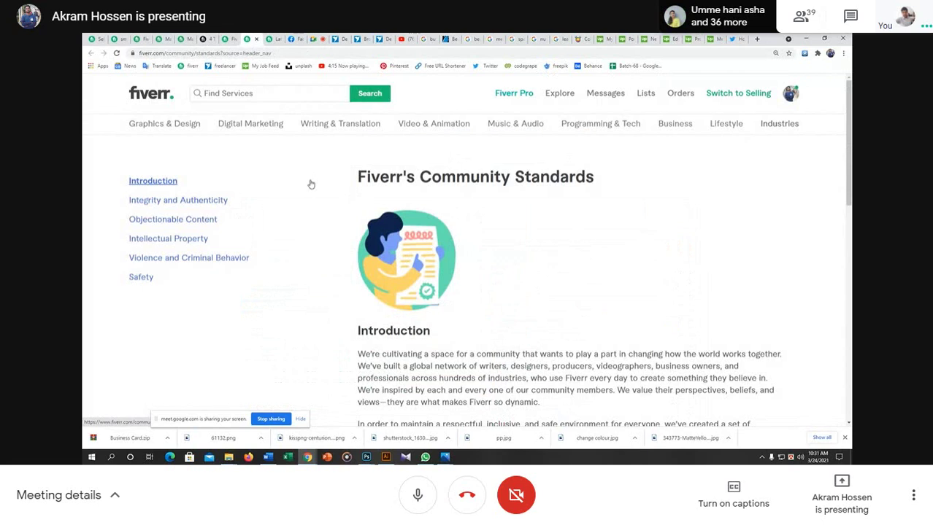
Read through the Community Standards introduction and continue to the Integrity and Authenticity section
{"action": "scroll", "coordinate": [797, 292], "scroll_direction": "down", "scroll_amount": 3}
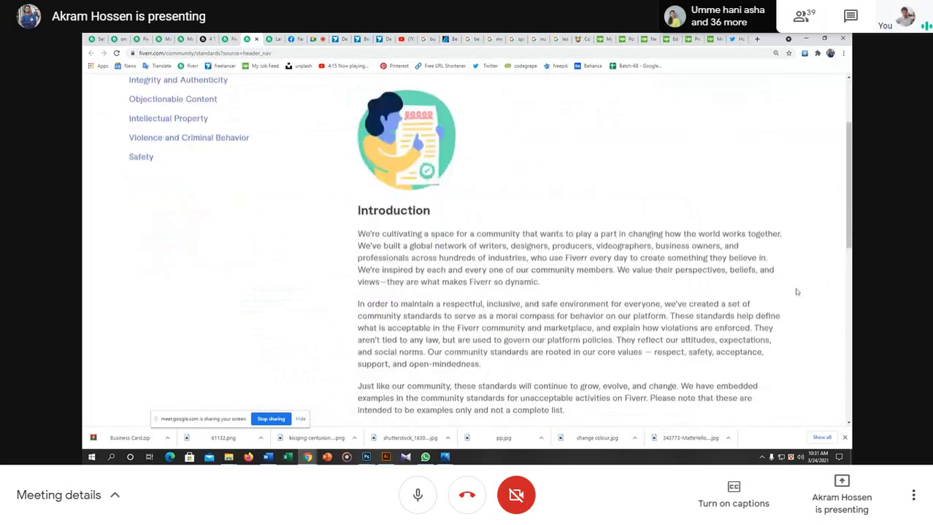
{"action": "scroll", "coordinate": [797, 292], "scroll_direction": "down", "scroll_amount": 7}
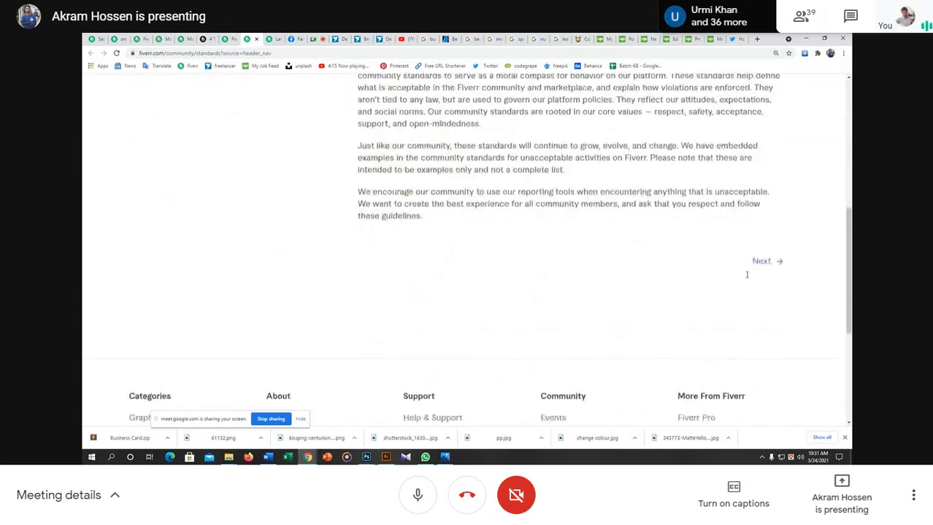
{"action": "scroll", "coordinate": [746, 274], "scroll_direction": "down", "scroll_amount": 1}
{"action": "scroll", "coordinate": [741, 270], "scroll_direction": "up", "scroll_amount": 6}
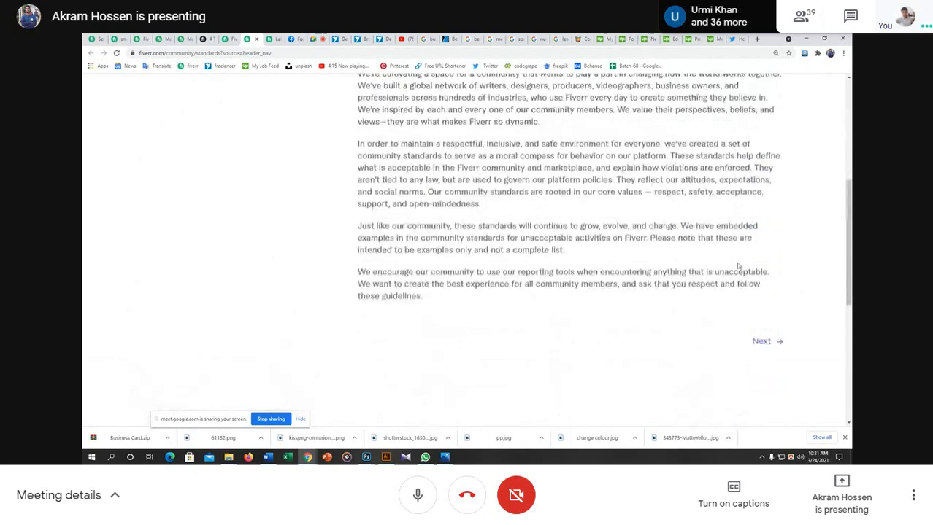
{"action": "scroll", "coordinate": [733, 264], "scroll_direction": "down", "scroll_amount": 1}
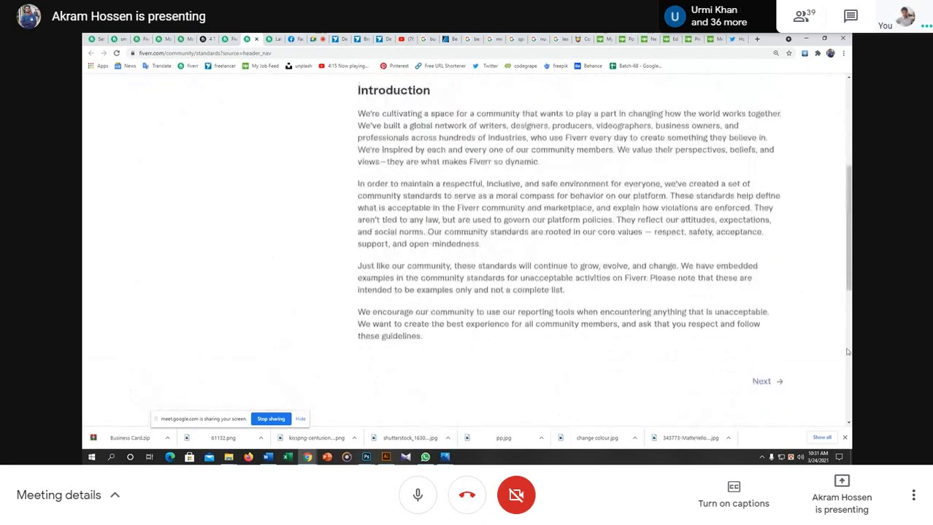
{"action": "left_click", "coordinate": [761, 384]}
{"action": "scroll", "coordinate": [520, 321], "scroll_direction": "down", "scroll_amount": 1}
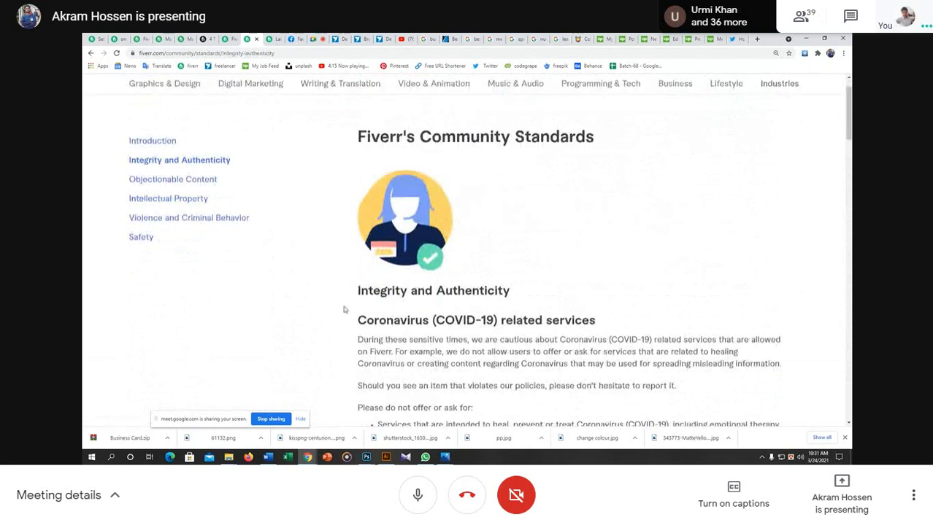
Read the Integrity and Authenticity community standards from the Coronavirus rules through to the Spam section
{"action": "scroll", "coordinate": [459, 310], "scroll_direction": "down", "scroll_amount": 3}
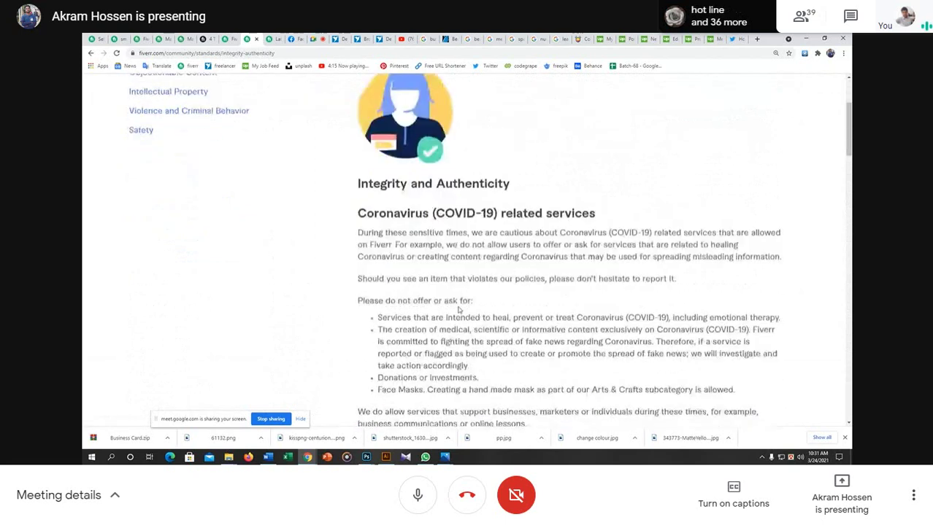
{"action": "scroll", "coordinate": [458, 309], "scroll_direction": "down", "scroll_amount": 1}
{"action": "scroll", "coordinate": [564, 301], "scroll_direction": "down", "scroll_amount": 2}
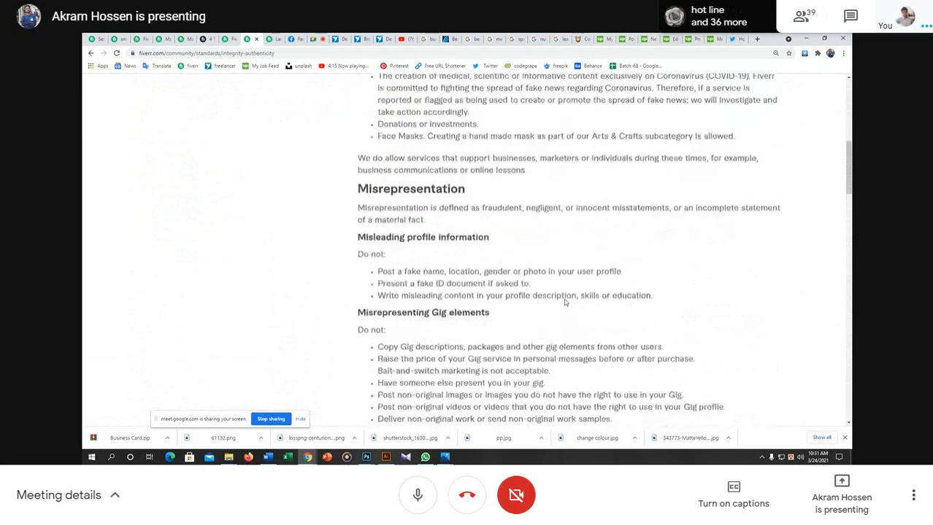
{"action": "scroll", "coordinate": [564, 299], "scroll_direction": "down", "scroll_amount": 4}
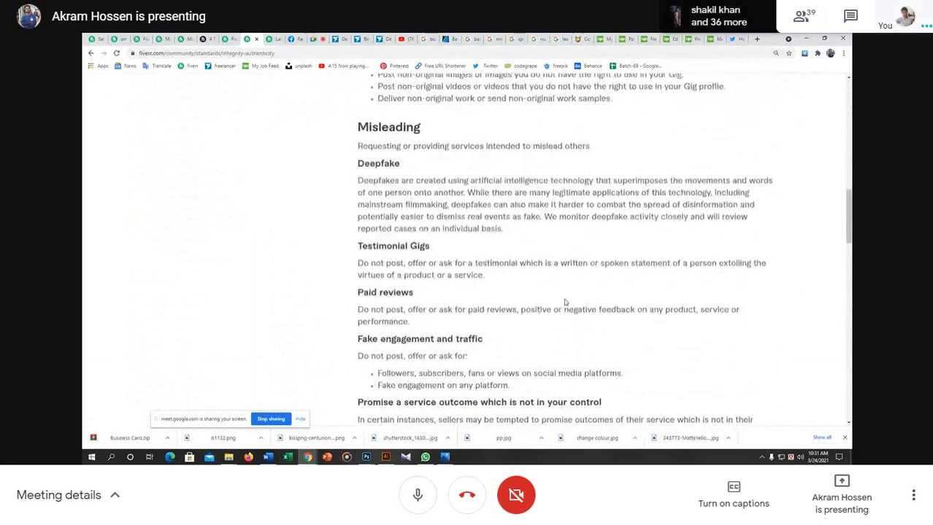
{"action": "scroll", "coordinate": [564, 301], "scroll_direction": "down", "scroll_amount": 3}
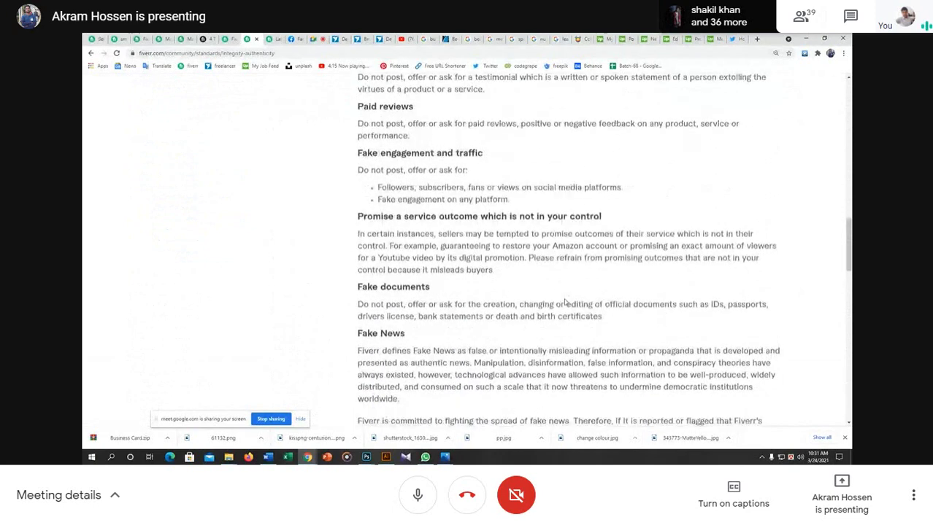
{"action": "scroll", "coordinate": [565, 300], "scroll_direction": "down", "scroll_amount": 3}
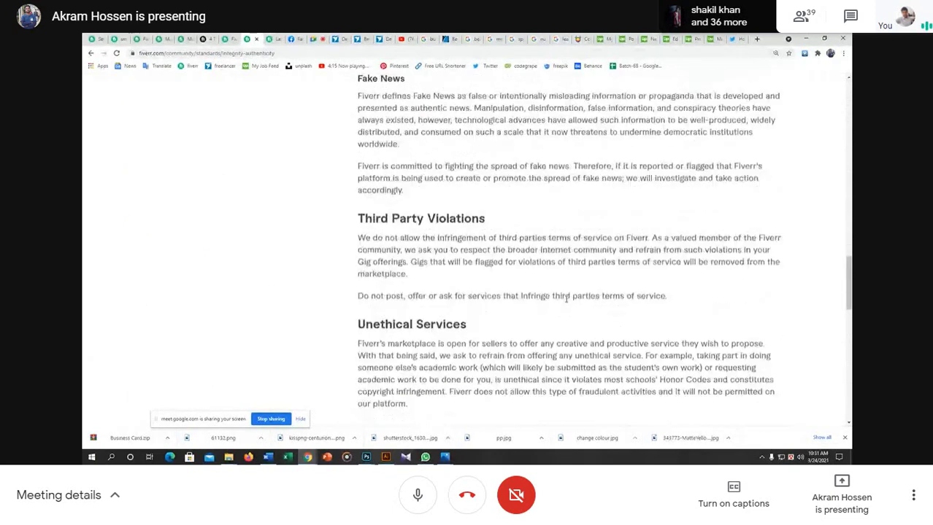
{"action": "scroll", "coordinate": [567, 299], "scroll_direction": "down", "scroll_amount": 4}
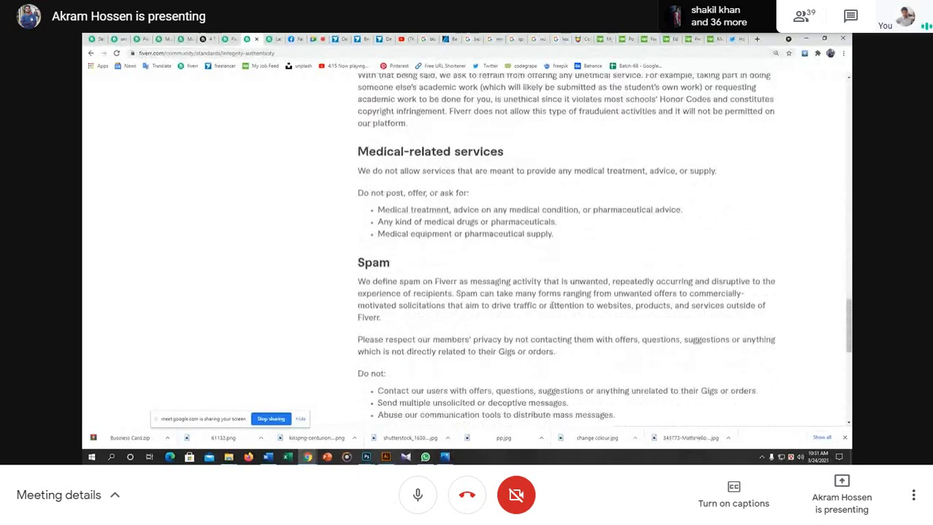
{"action": "scroll", "coordinate": [559, 305], "scroll_direction": "down", "scroll_amount": 1}
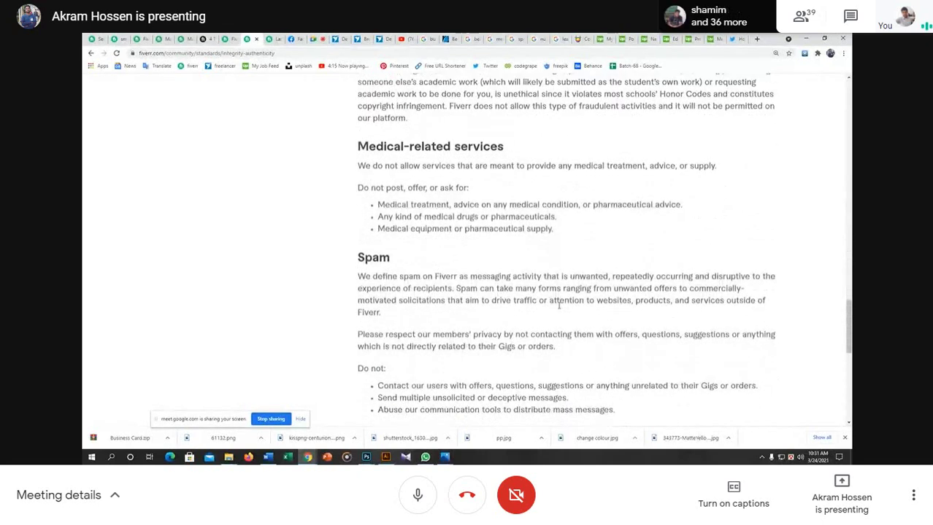
{"action": "scroll", "coordinate": [559, 309], "scroll_direction": "up", "scroll_amount": 1}
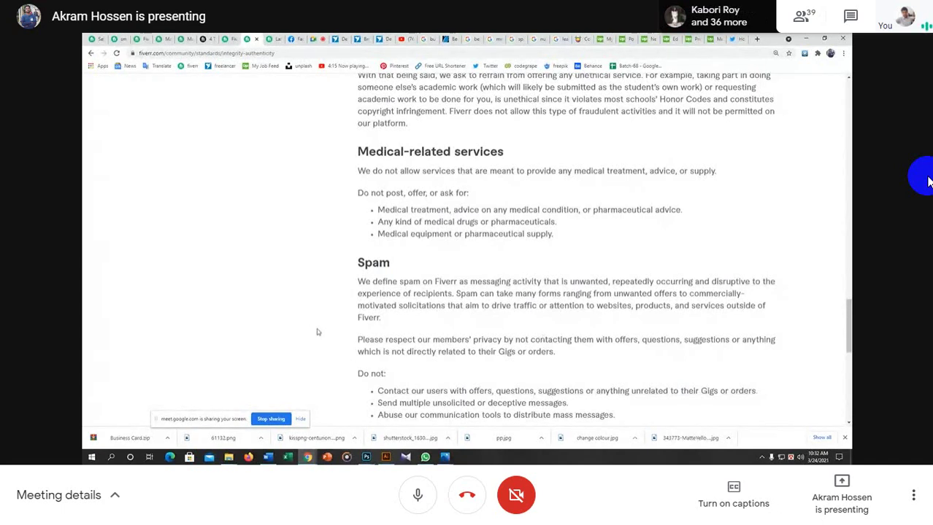
Review the Integrity and Authenticity rules in reverse, from the Spam section back to the start of the page
{"action": "scroll", "coordinate": [316, 330], "scroll_direction": "down", "scroll_amount": 2}
{"action": "scroll", "coordinate": [316, 331], "scroll_direction": "up", "scroll_amount": 4}
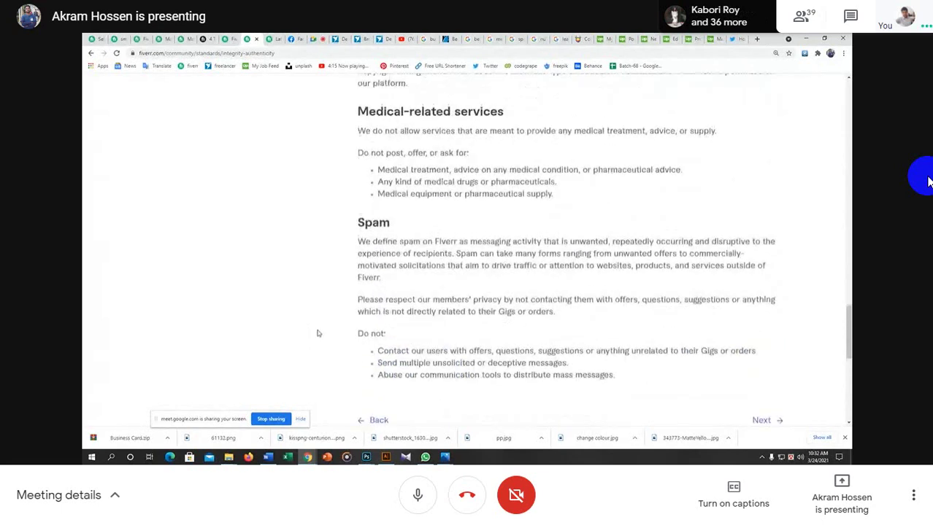
{"action": "scroll", "coordinate": [317, 332], "scroll_direction": "up", "scroll_amount": 3}
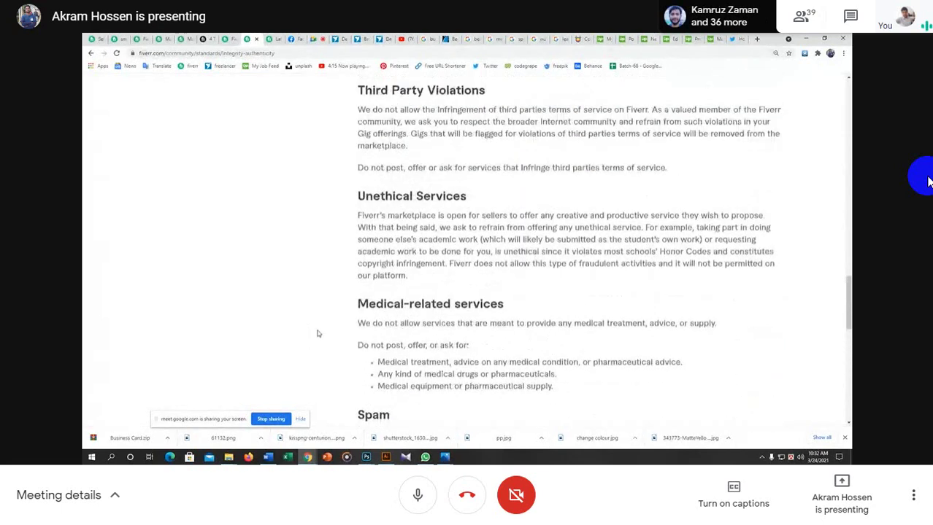
{"action": "scroll", "coordinate": [317, 334], "scroll_direction": "up", "scroll_amount": 3}
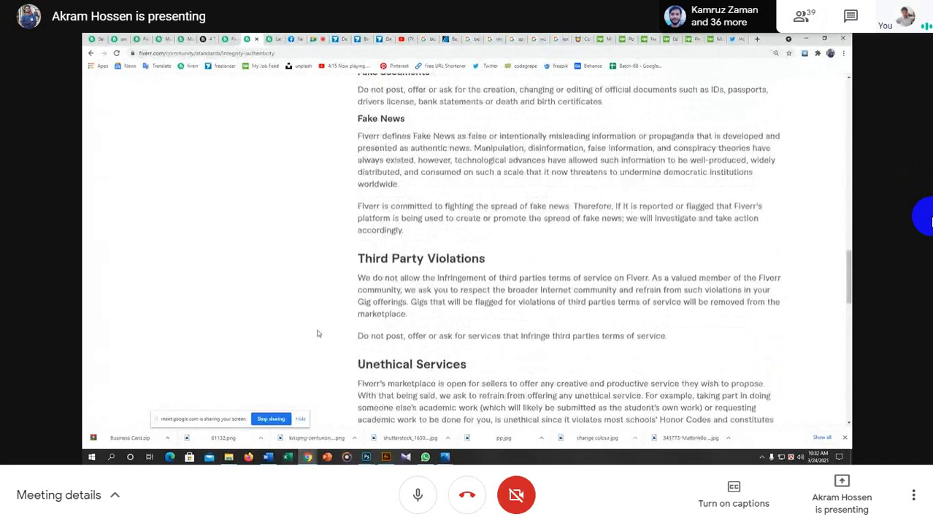
{"action": "scroll", "coordinate": [316, 334], "scroll_direction": "up", "scroll_amount": 2}
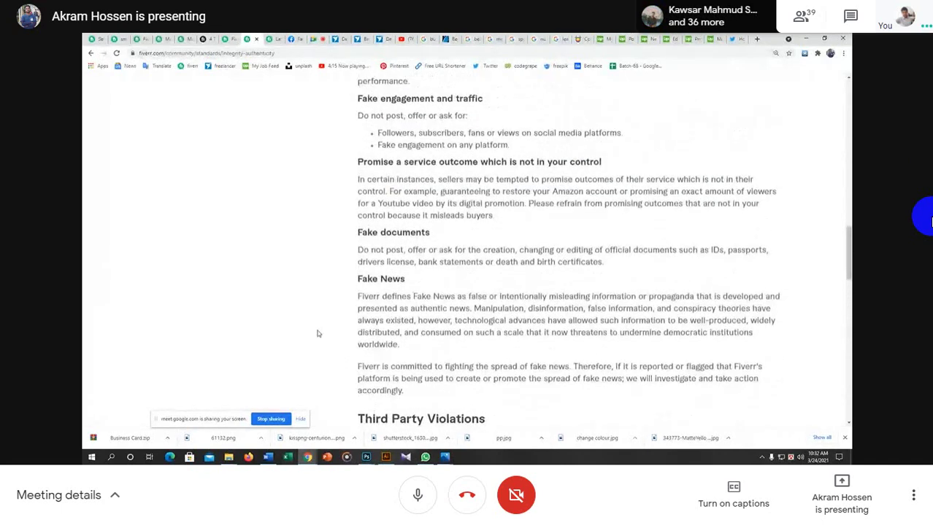
{"action": "scroll", "coordinate": [316, 334], "scroll_direction": "up", "scroll_amount": 3}
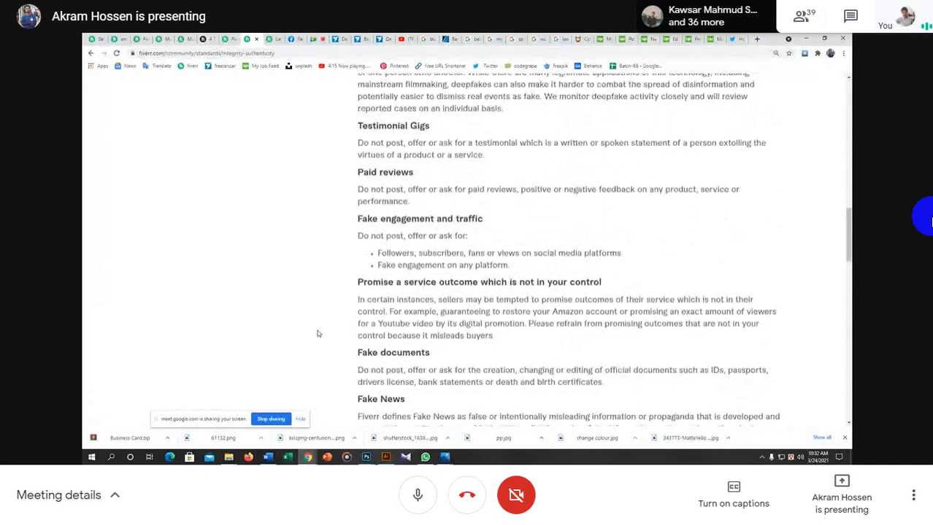
{"action": "scroll", "coordinate": [318, 333], "scroll_direction": "up", "scroll_amount": 3}
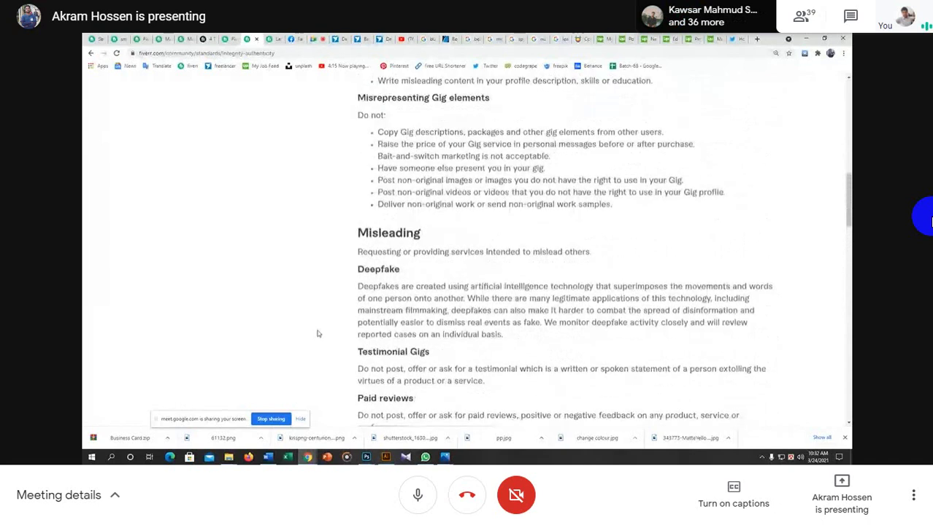
{"action": "scroll", "coordinate": [316, 334], "scroll_direction": "up", "scroll_amount": 2}
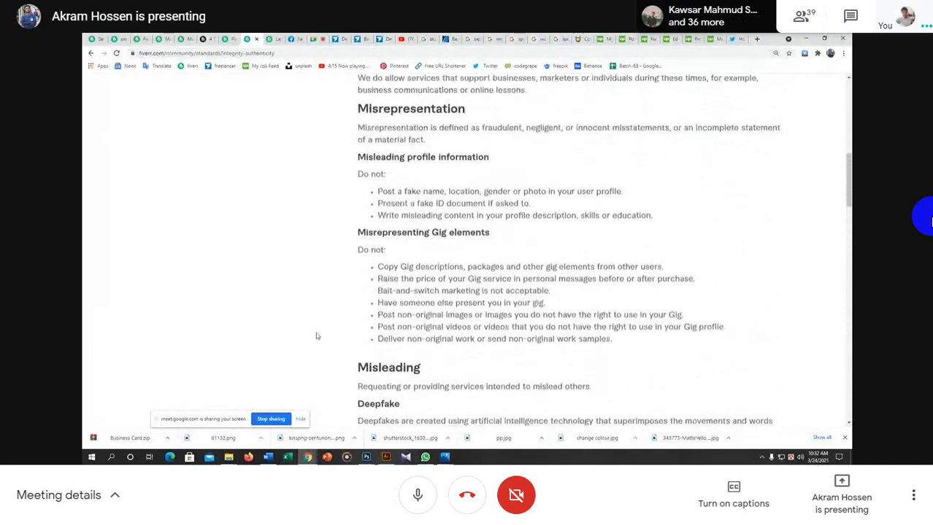
{"action": "scroll", "coordinate": [317, 336], "scroll_direction": "up", "scroll_amount": 3}
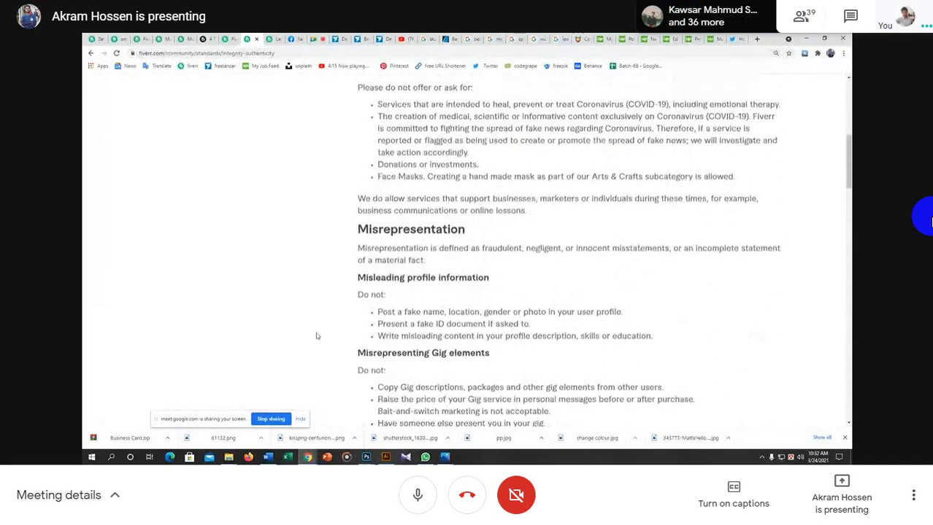
{"action": "scroll", "coordinate": [317, 337], "scroll_direction": "up", "scroll_amount": 2}
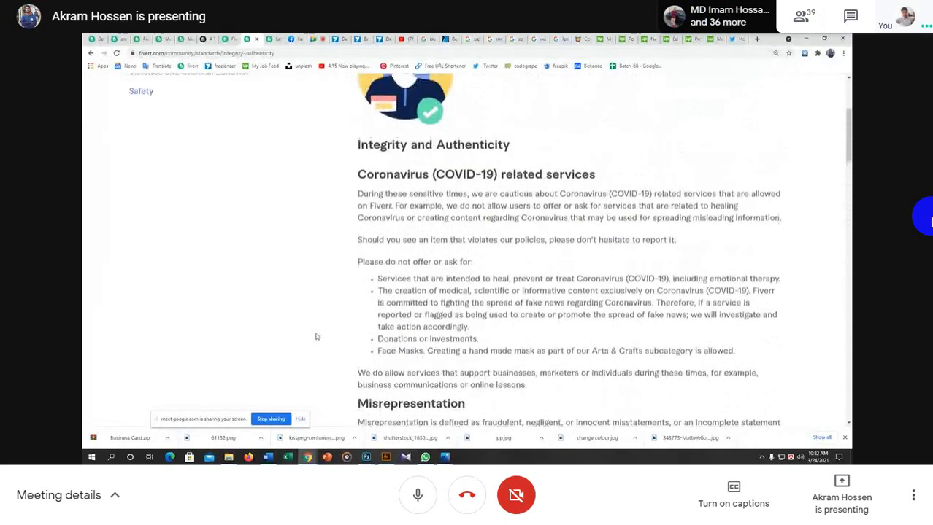
{"action": "scroll", "coordinate": [316, 337], "scroll_direction": "up", "scroll_amount": 2}
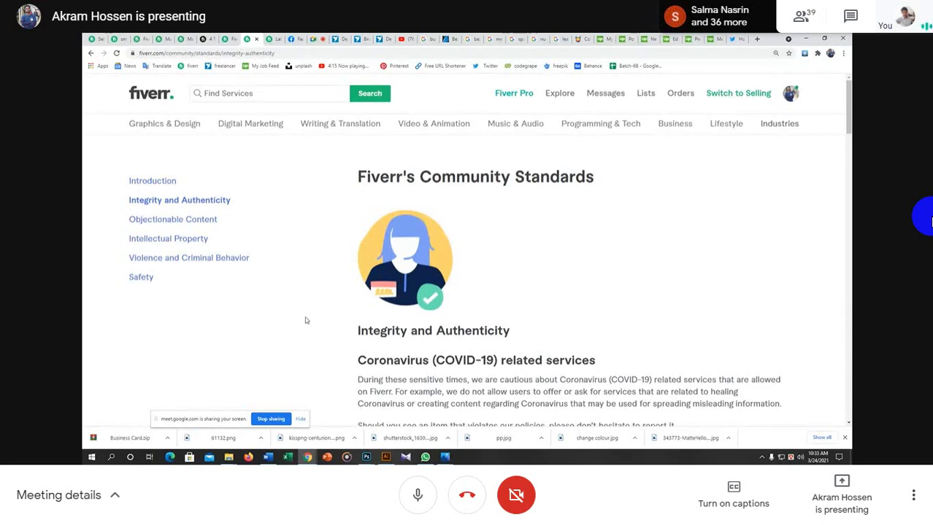
Open the Intellectual Property section of Fiverr's Community Standards and read it to the end
{"action": "left_click", "coordinate": [270, 39]}
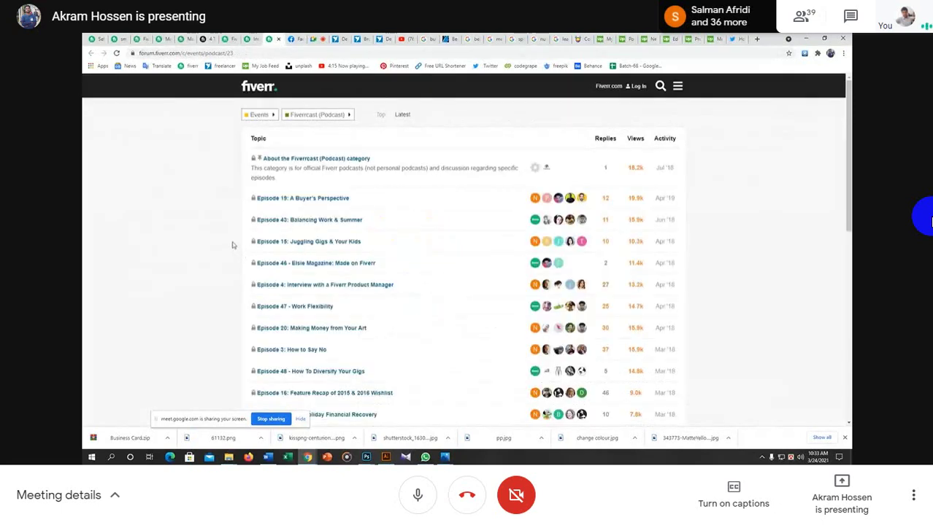
{"action": "left_click", "coordinate": [249, 39]}
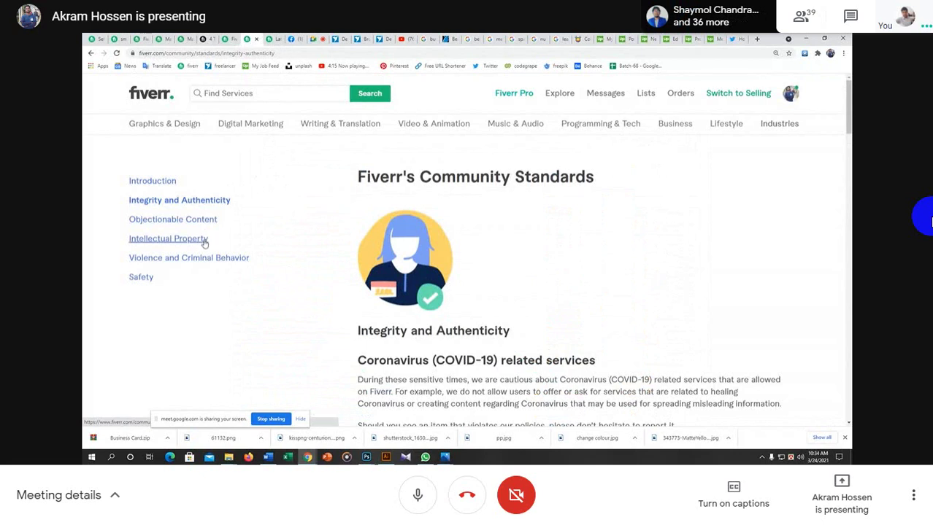
{"action": "left_click", "coordinate": [204, 243]}
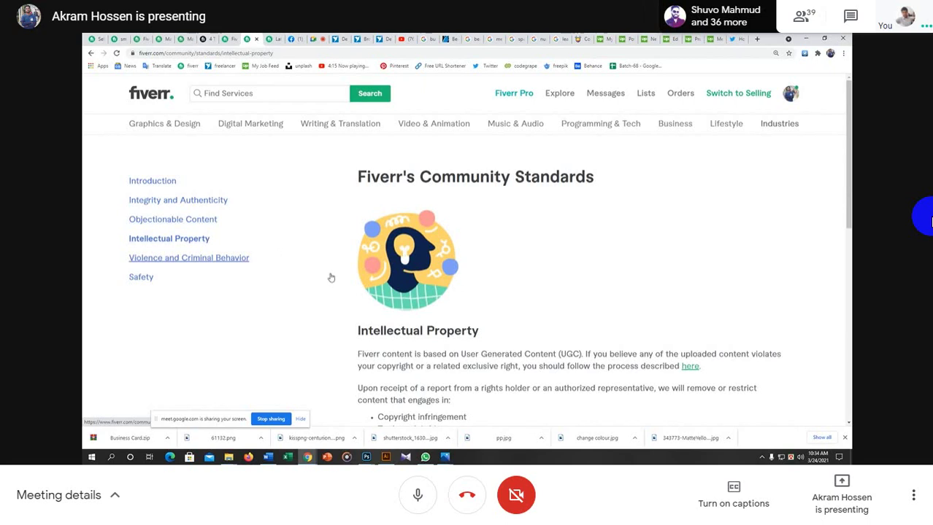
{"action": "scroll", "coordinate": [392, 295], "scroll_direction": "down", "scroll_amount": 1}
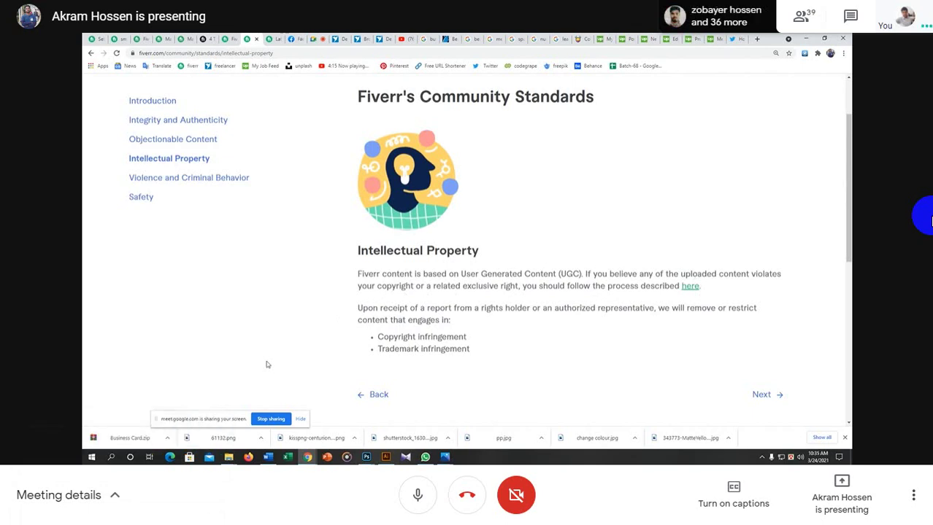
Switch to the forum's Fiverrcast (Podcast) topic list, look through the episodes and open "Episode 3: How to Say No"
{"action": "left_click", "coordinate": [265, 38]}
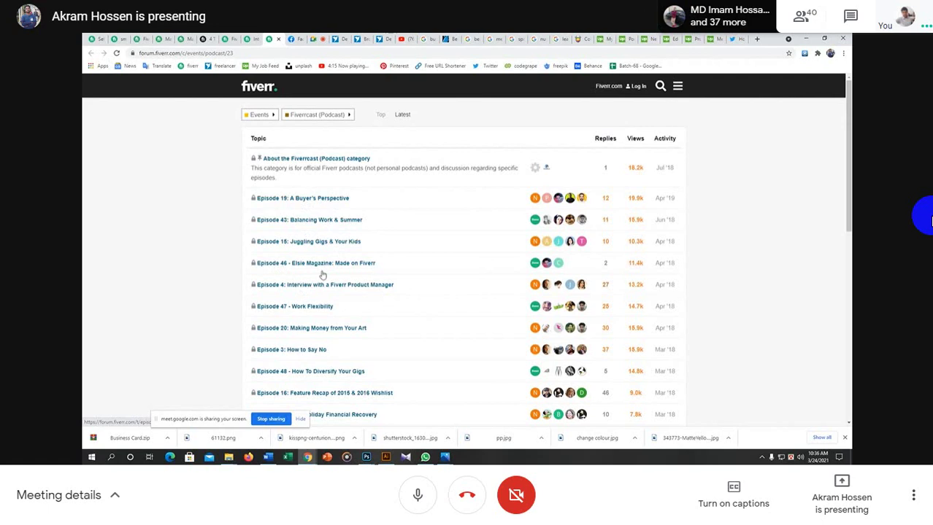
{"action": "scroll", "coordinate": [319, 369], "scroll_direction": "down", "scroll_amount": 1}
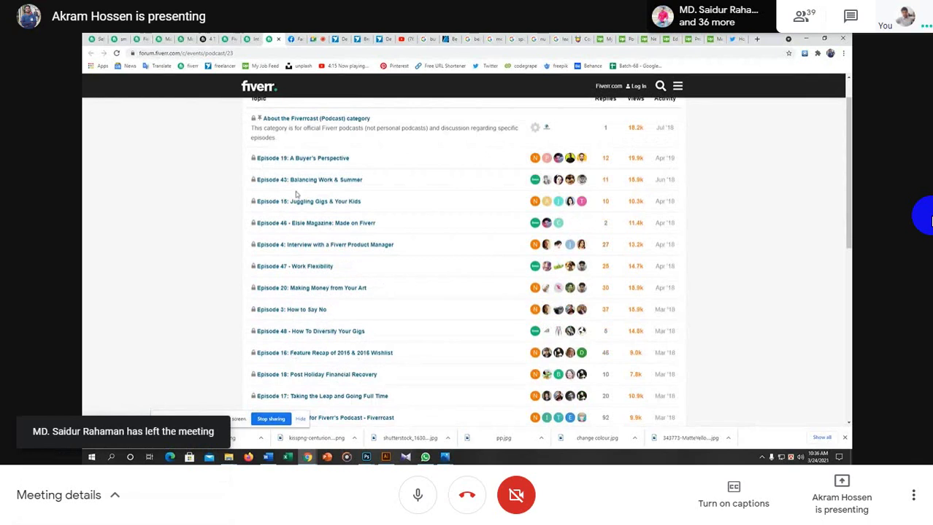
{"action": "scroll", "coordinate": [296, 195], "scroll_direction": "up", "scroll_amount": 1}
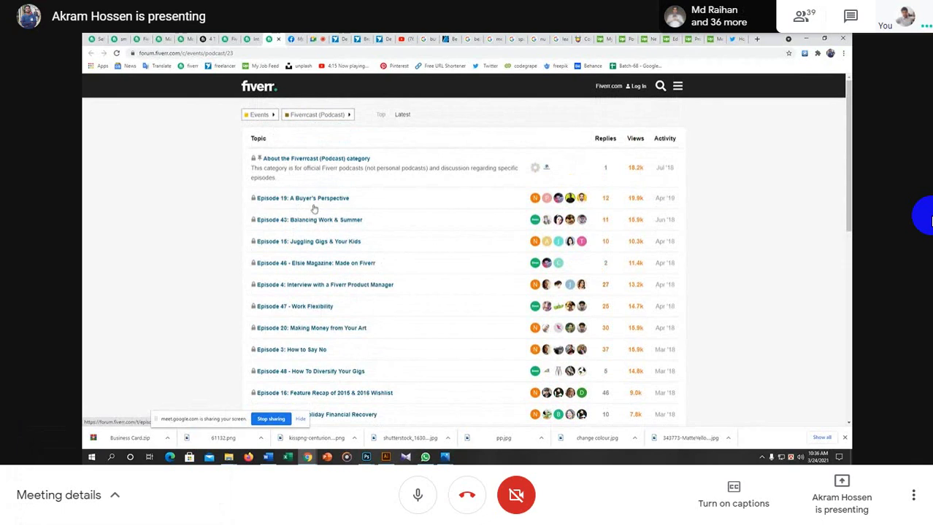
{"action": "right_click", "coordinate": [312, 351]}
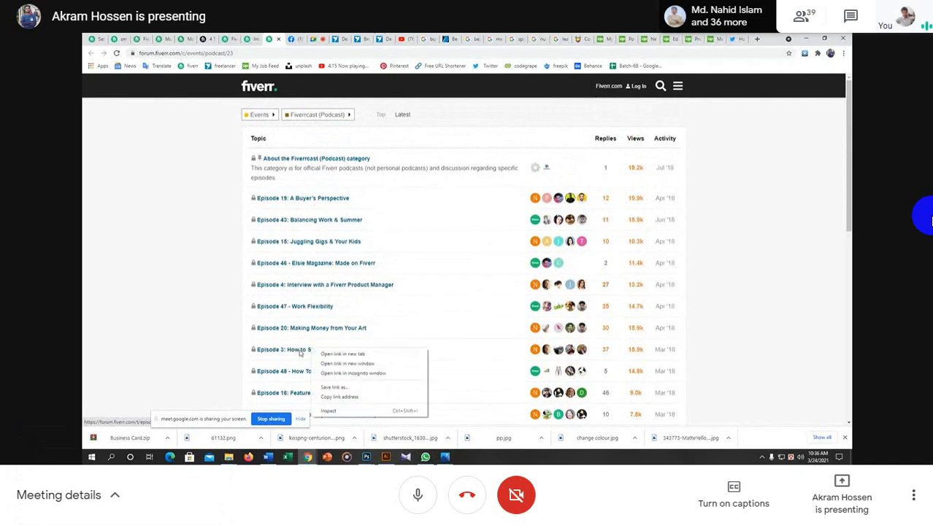
{"action": "left_click", "coordinate": [299, 353]}
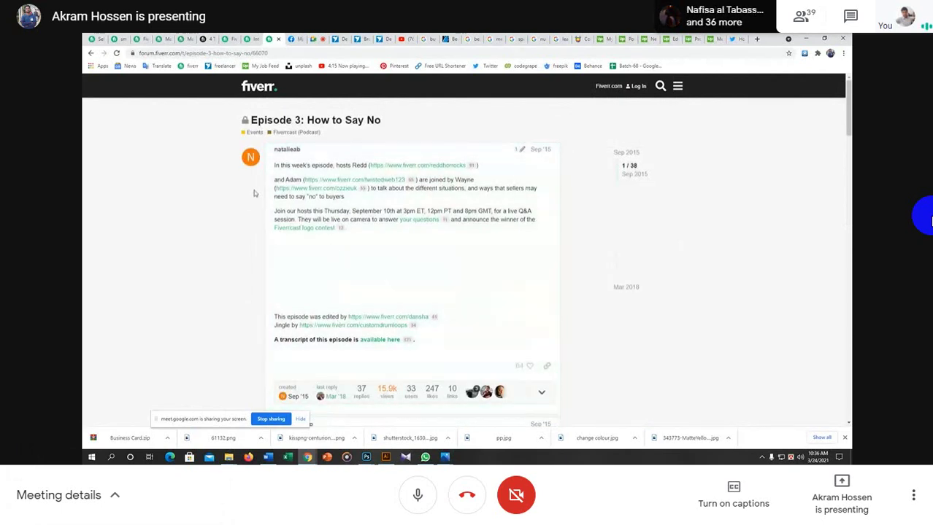
Read the opening post and the first replies of the "How to Say No" topic
{"action": "scroll", "coordinate": [354, 292], "scroll_direction": "down", "scroll_amount": 3}
{"action": "scroll", "coordinate": [355, 298], "scroll_direction": "down", "scroll_amount": 5}
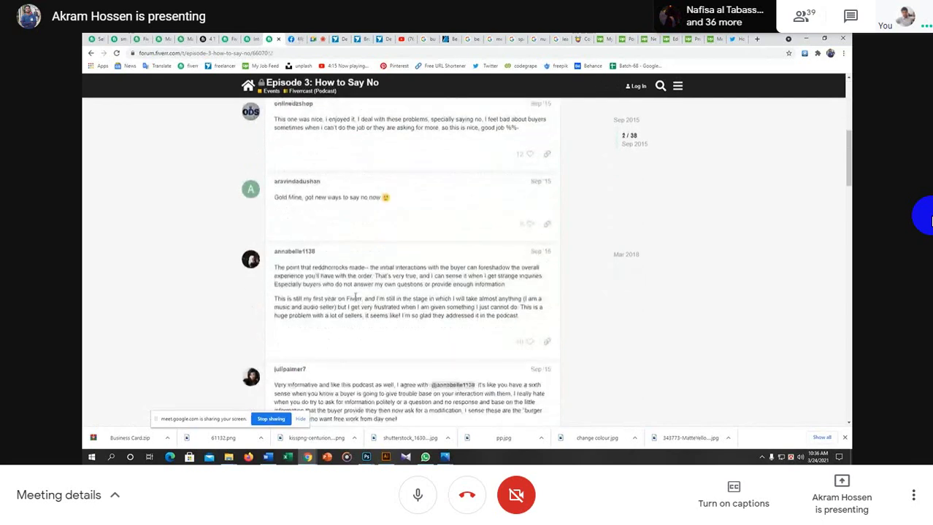
{"action": "scroll", "coordinate": [355, 298], "scroll_direction": "up", "scroll_amount": 1}
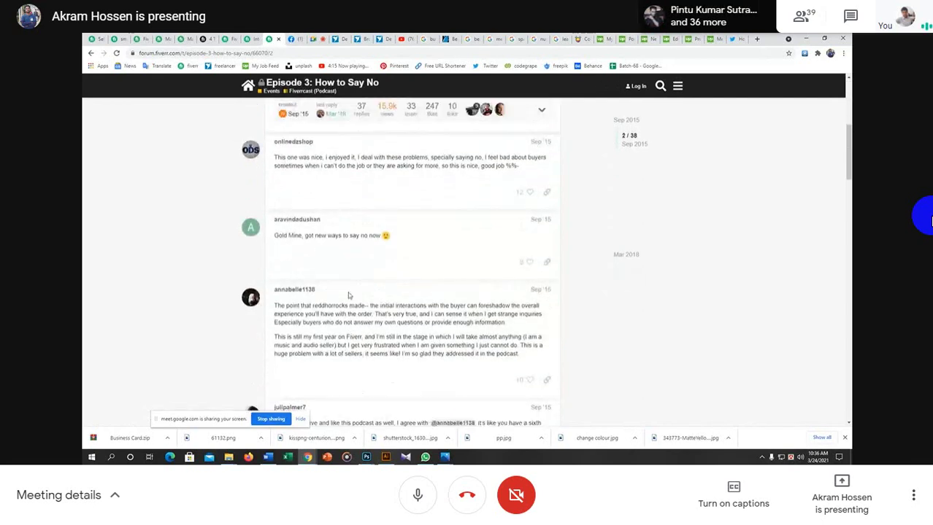
{"action": "scroll", "coordinate": [348, 295], "scroll_direction": "down", "scroll_amount": 1}
{"action": "scroll", "coordinate": [348, 294], "scroll_direction": "up", "scroll_amount": 5}
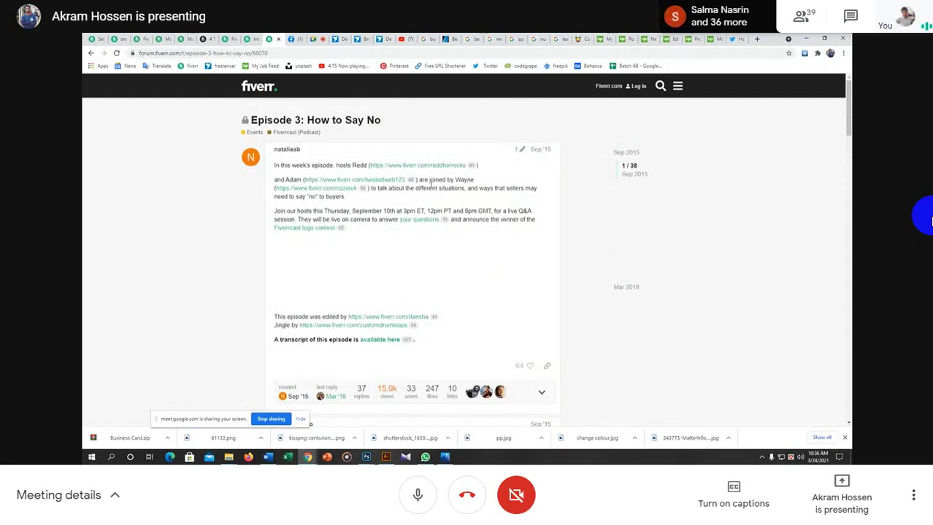
Return to the podcast topic list and open the Episode 19, Episode 43 and Episode 46 topics in separate new tabs
{"action": "left_click", "coordinate": [90, 53]}
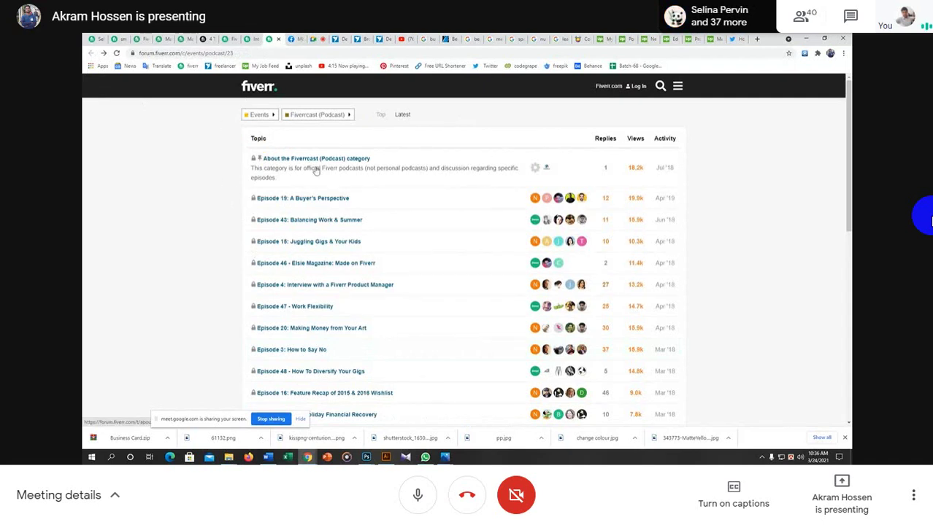
{"action": "right_click", "coordinate": [307, 201]}
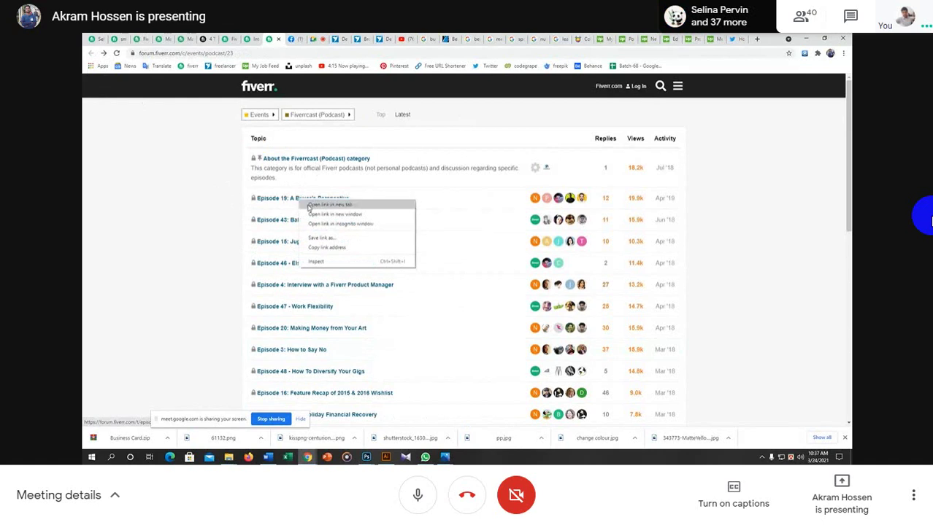
{"action": "left_click", "coordinate": [310, 205]}
{"action": "right_click", "coordinate": [302, 221]}
{"action": "left_click", "coordinate": [317, 227]}
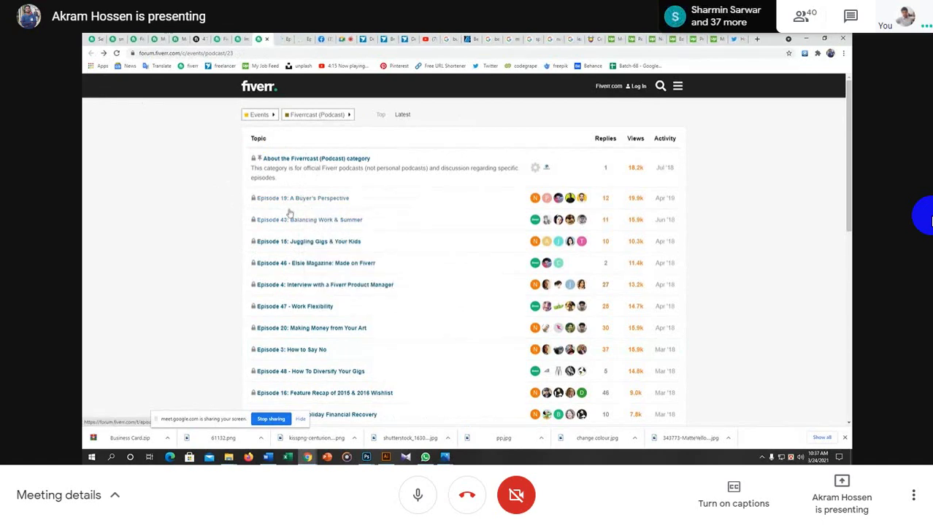
{"action": "right_click", "coordinate": [314, 265]}
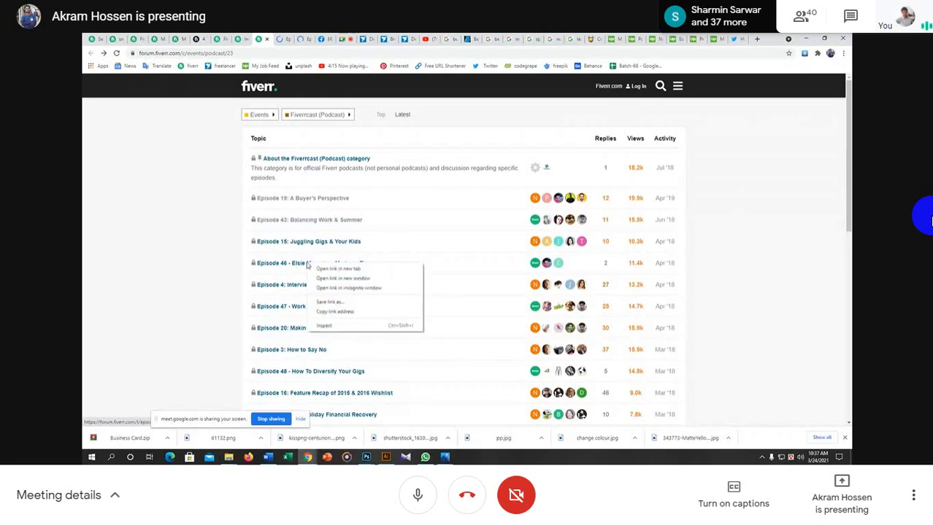
{"action": "left_click", "coordinate": [318, 269]}
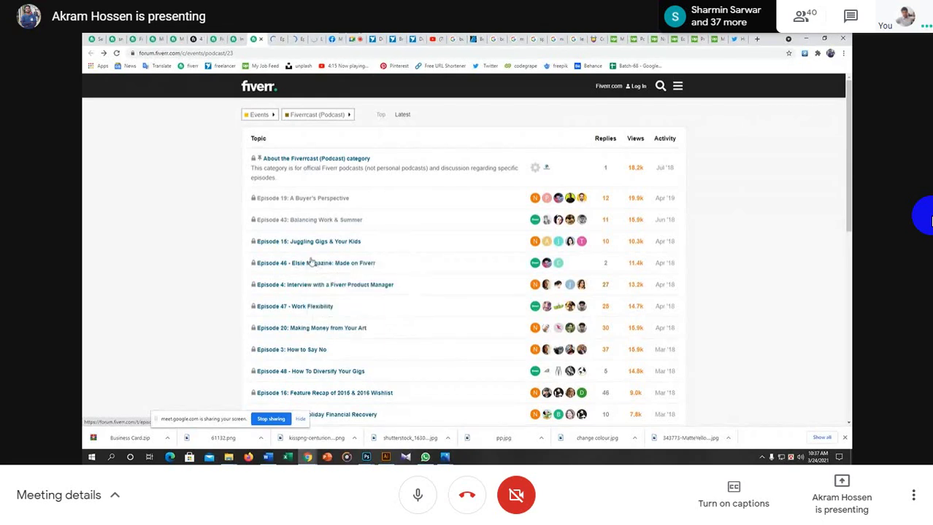
Switch to the "Episode 19: A Buyer's Perspective" topic and briefly play its embedded audio before pausing it
{"action": "left_click", "coordinate": [278, 38]}
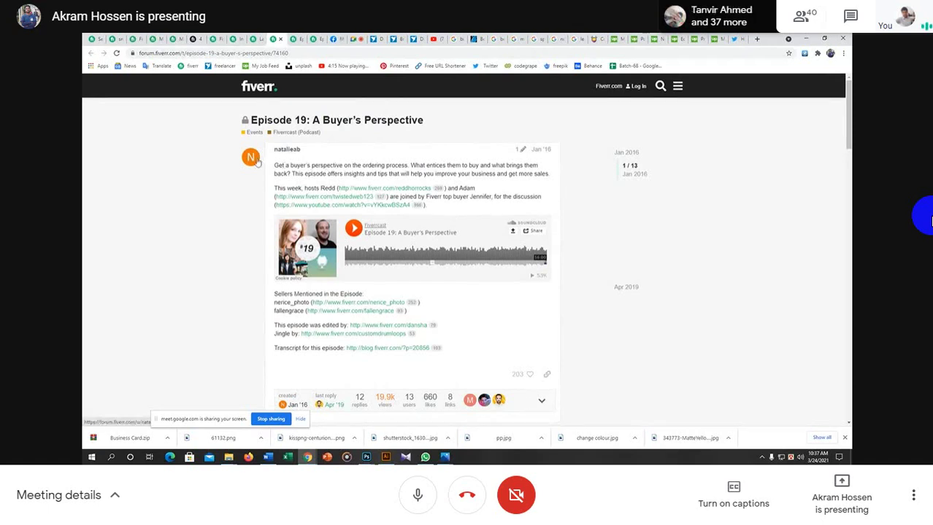
{"action": "left_click", "coordinate": [354, 230]}
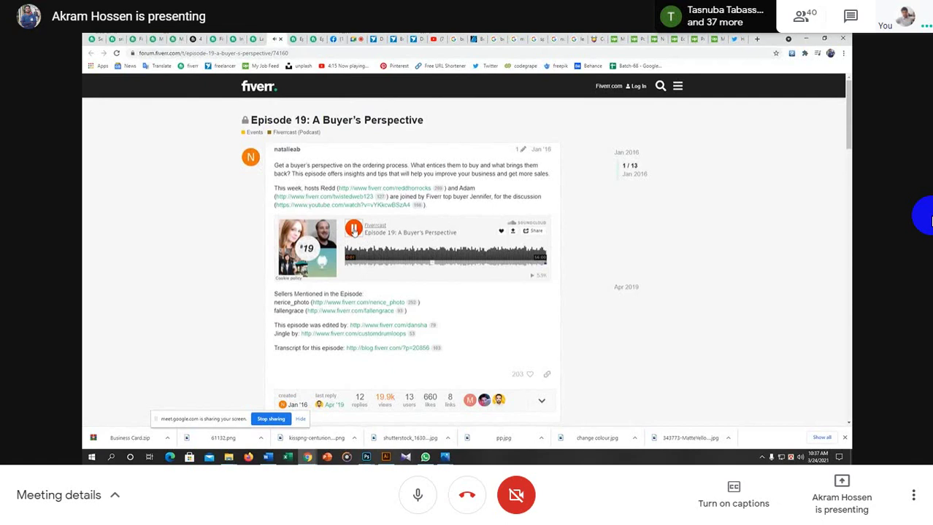
{"action": "left_click", "coordinate": [354, 230]}
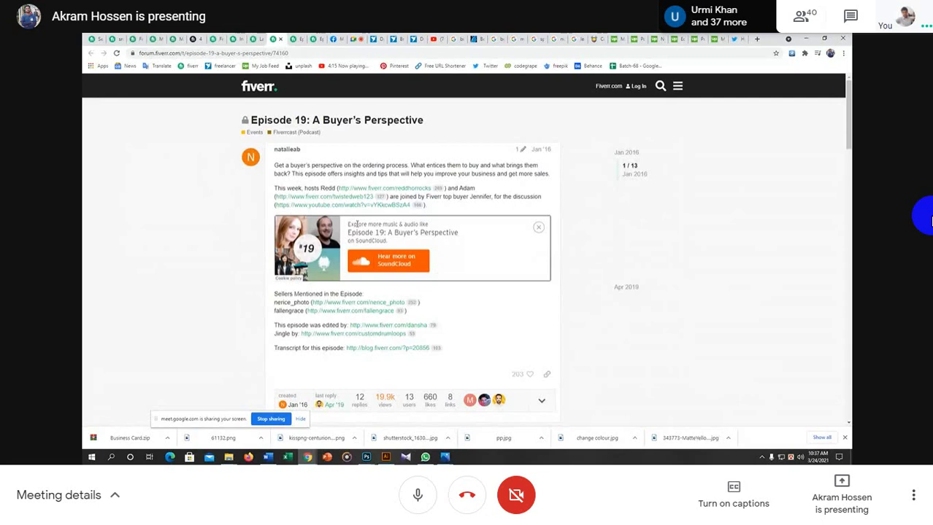
Play the Episode 19 track on its SoundCloud page and set the computer's speaker volume to 58
{"action": "left_click", "coordinate": [363, 232]}
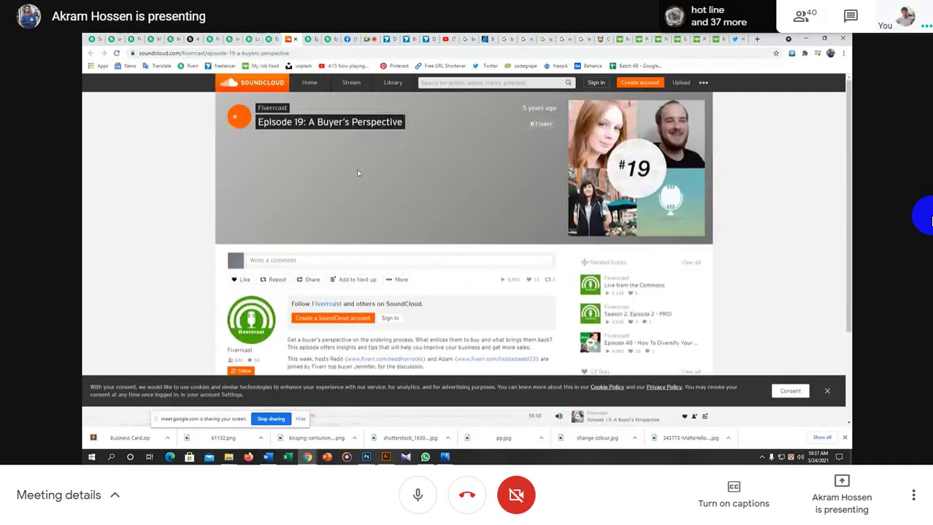
{"action": "left_click", "coordinate": [238, 116]}
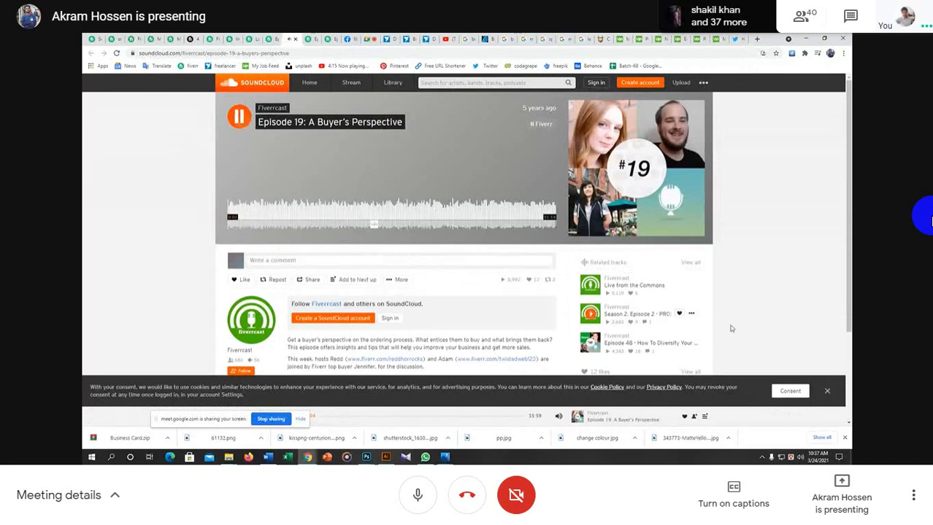
{"action": "left_click", "coordinate": [799, 457]}
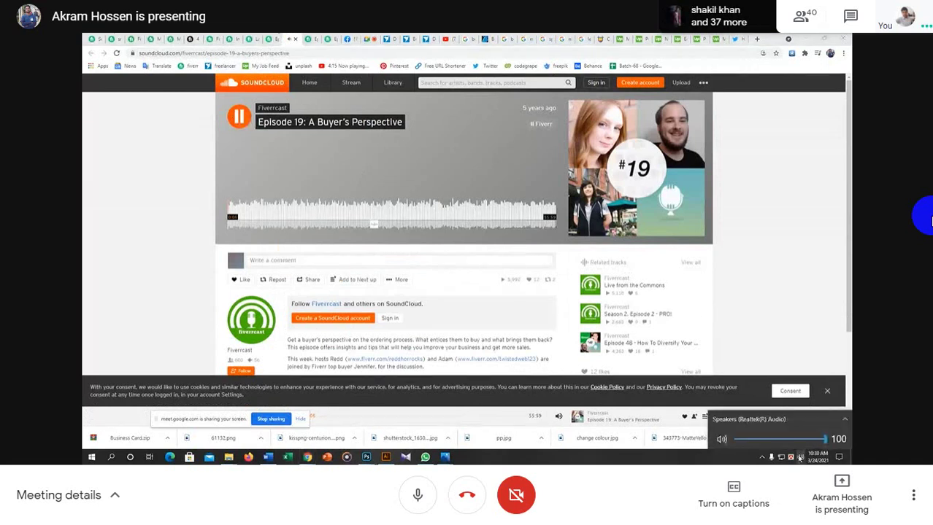
{"action": "left_click", "coordinate": [787, 439]}
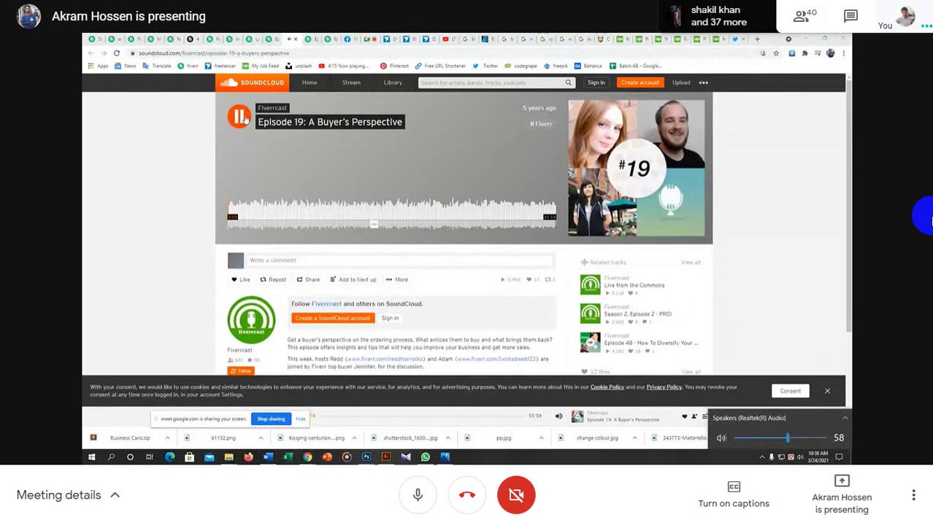
Pause and resume the Episode 19 track, and raise the speaker volume back to 100
{"action": "left_click", "coordinate": [244, 118]}
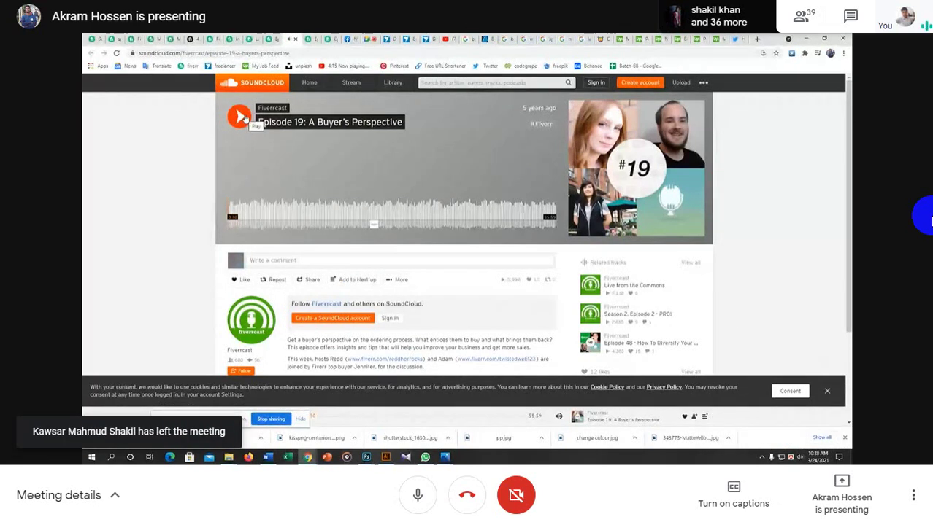
{"action": "left_click", "coordinate": [241, 118]}
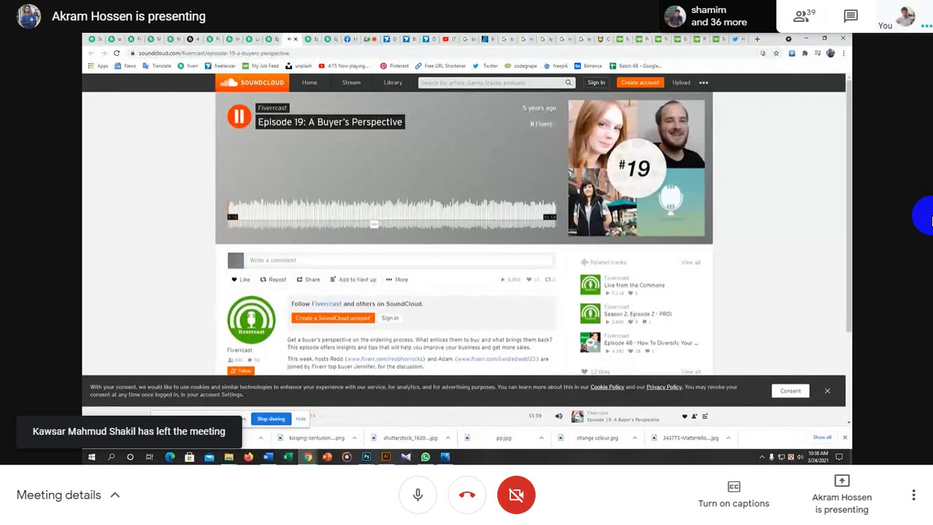
{"action": "left_click", "coordinate": [799, 457]}
{"action": "left_click_drag", "start_coordinate": [787, 439], "coordinate": [826, 439]}
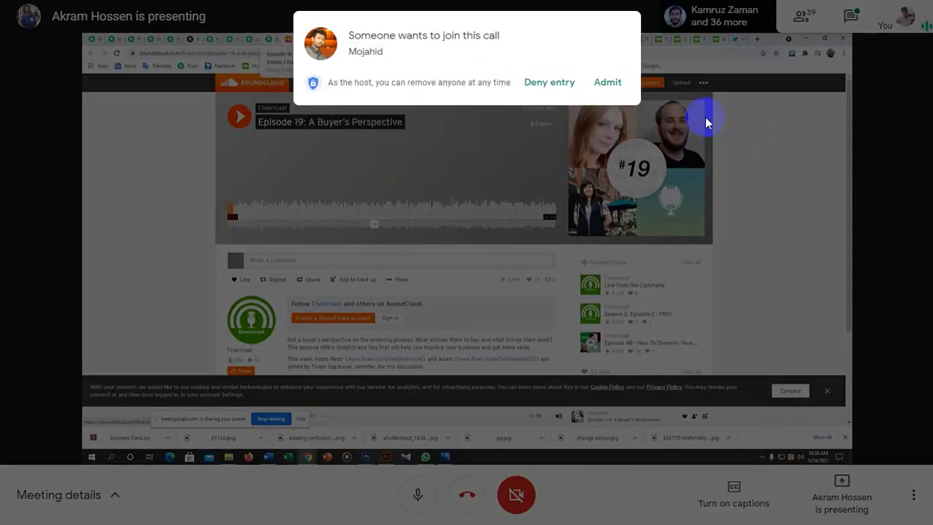
Admit the participants who are asking to join the Google Meet call
{"action": "left_click", "coordinate": [603, 82]}
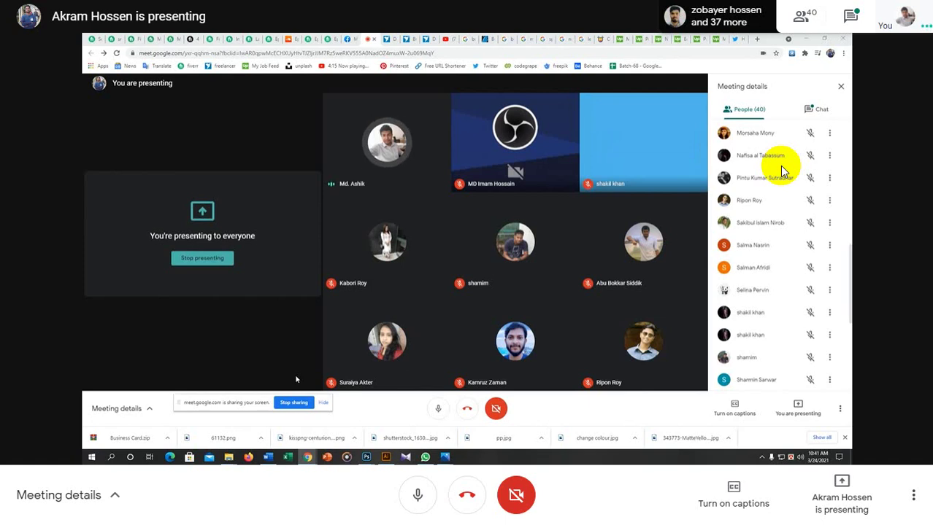
{"action": "mouse_move", "coordinate": [485, 273]}
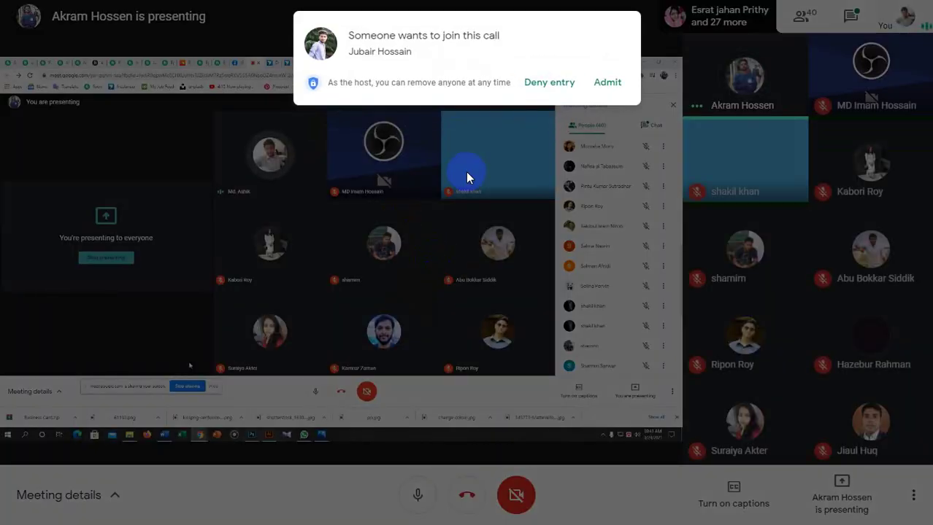
{"action": "left_click", "coordinate": [603, 85]}
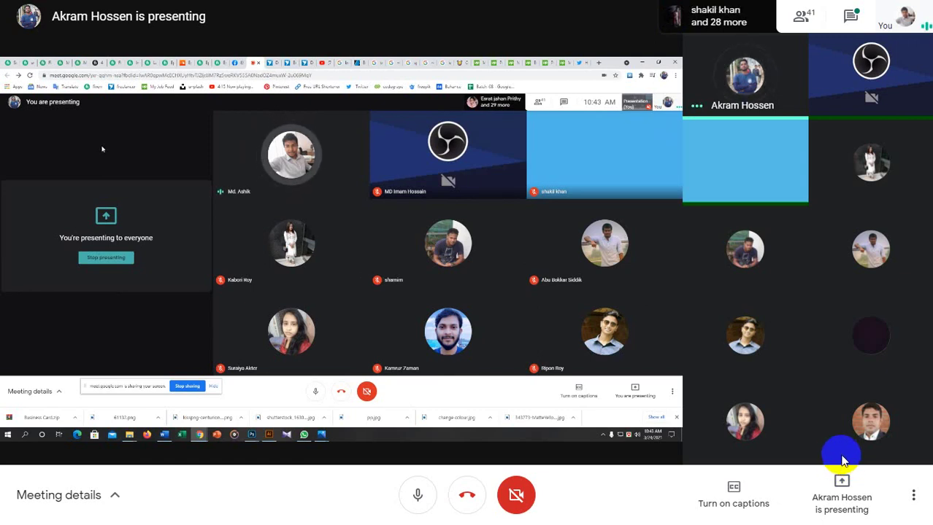
Mute the presenting participant for everyone in the call and exit the full-screen view
{"action": "left_click", "coordinate": [745, 79]}
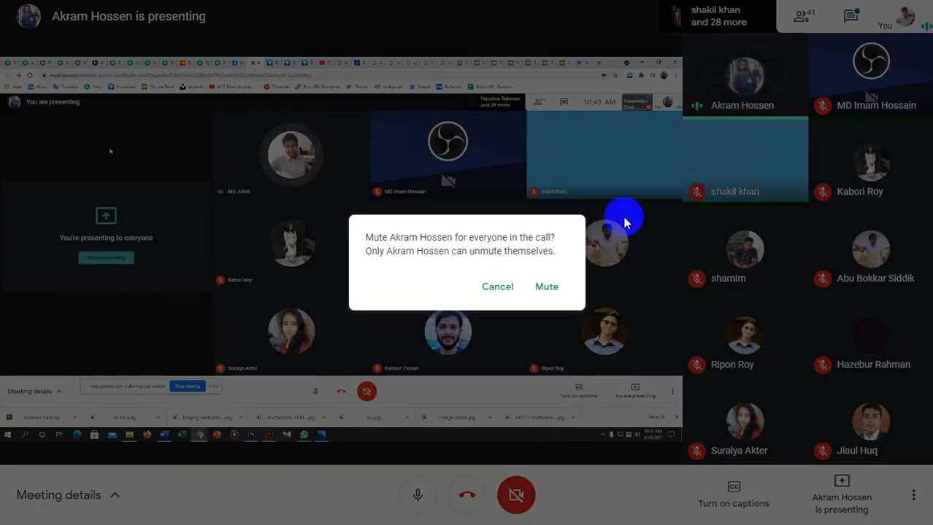
{"action": "left_click", "coordinate": [543, 287]}
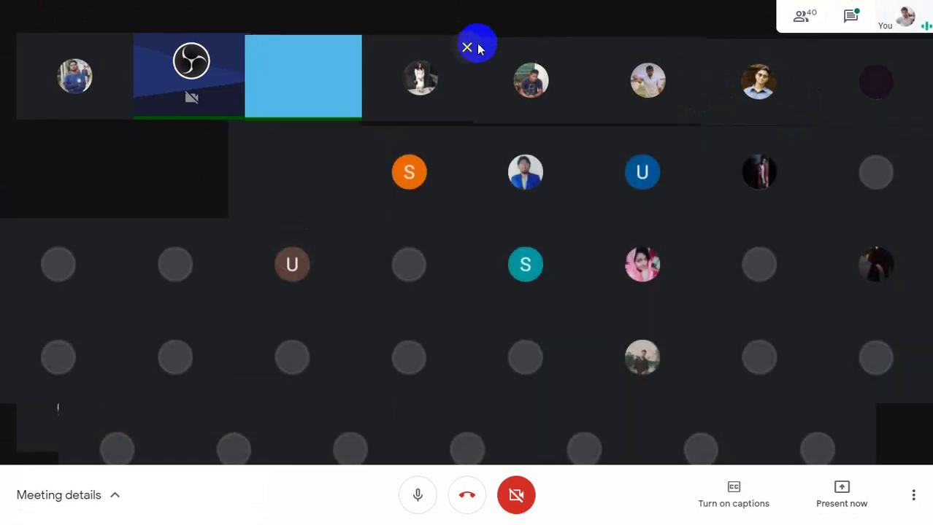
{"action": "left_click", "coordinate": [468, 33]}
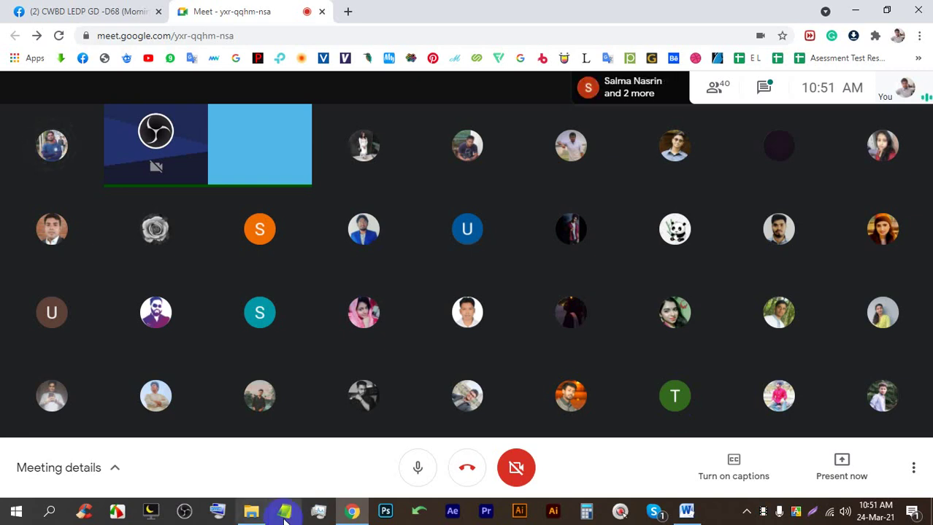
Start presenting the entire screen to everyone in the meeting
{"action": "left_click", "coordinate": [842, 468]}
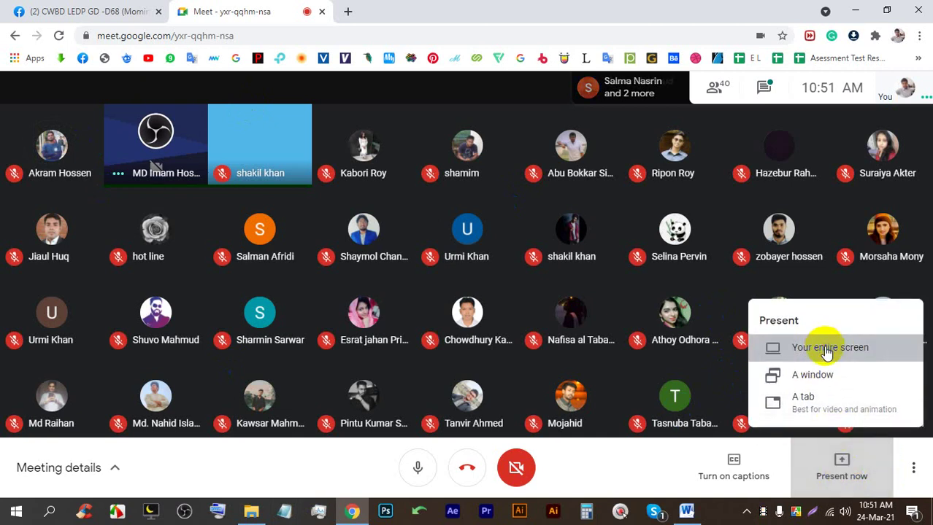
{"action": "left_click", "coordinate": [822, 349]}
{"action": "left_click", "coordinate": [581, 321]}
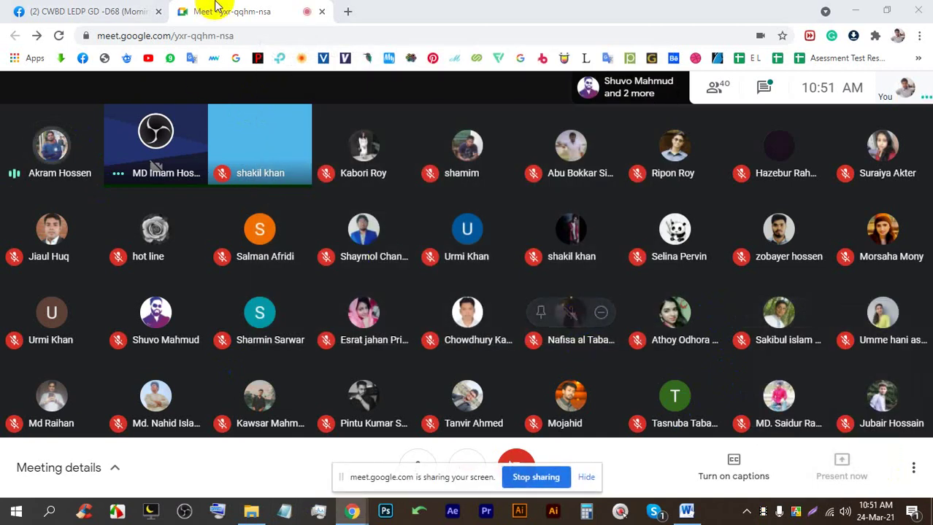
Open a new browser tab and check in the meeting tab that the presentation is running before returning to it
{"action": "left_click", "coordinate": [347, 11]}
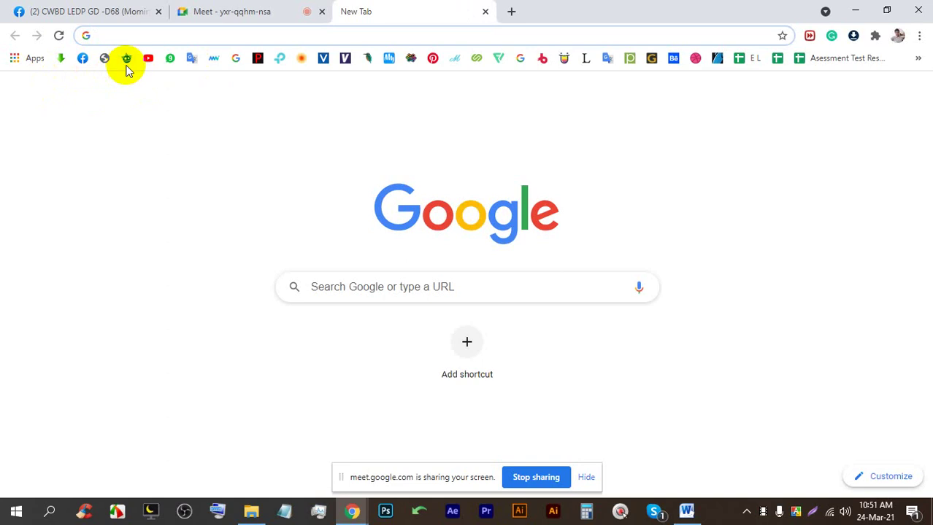
{"action": "left_click", "coordinate": [240, 9]}
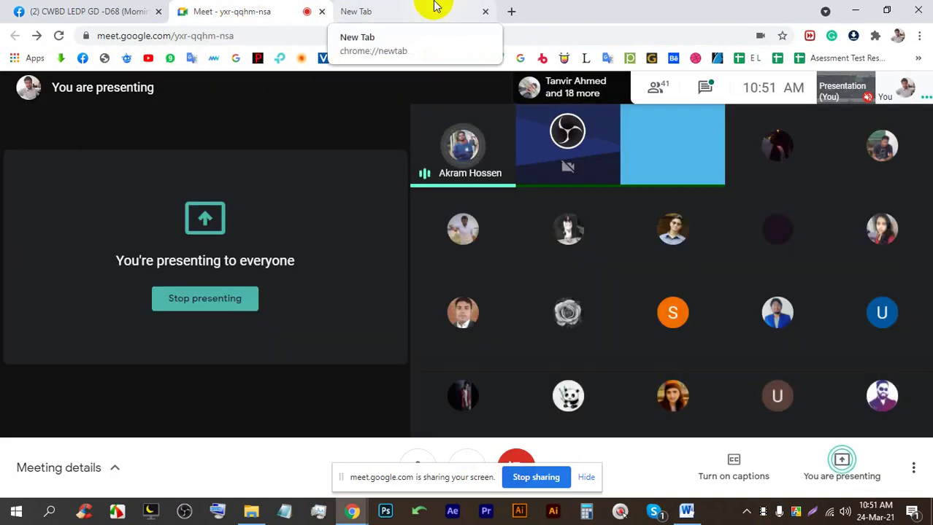
{"action": "left_click", "coordinate": [434, 7]}
{"action": "left_click", "coordinate": [258, 7]}
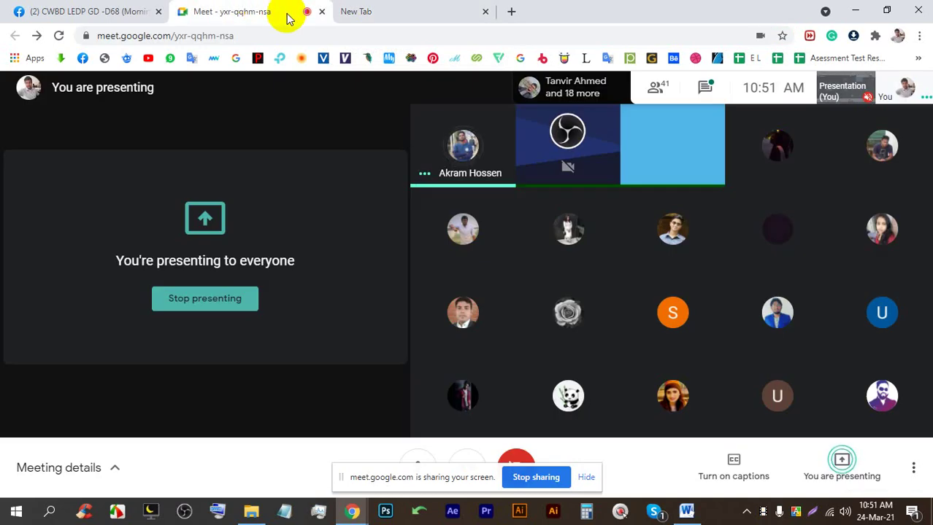
{"action": "left_click", "coordinate": [406, 10]}
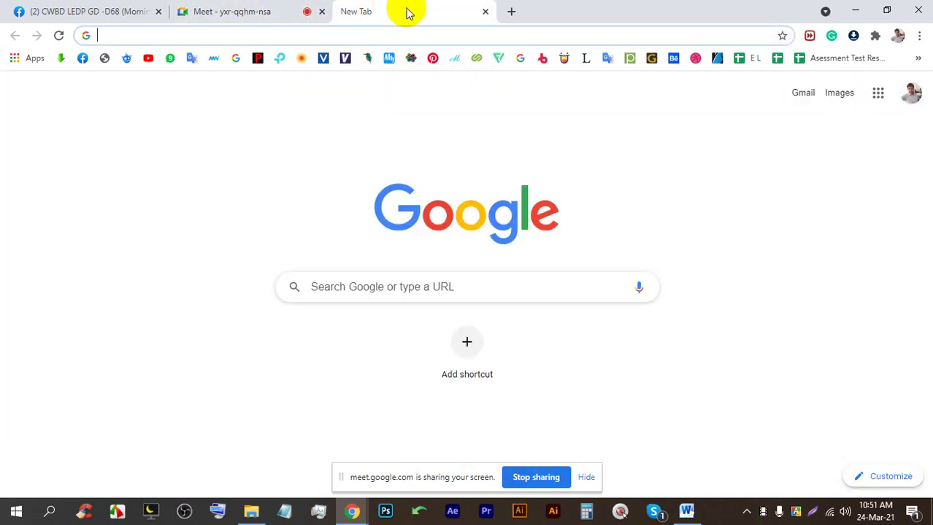
Open Pinterest in the new tab and look through the design pins on its home feed
{"action": "left_click", "coordinate": [433, 57]}
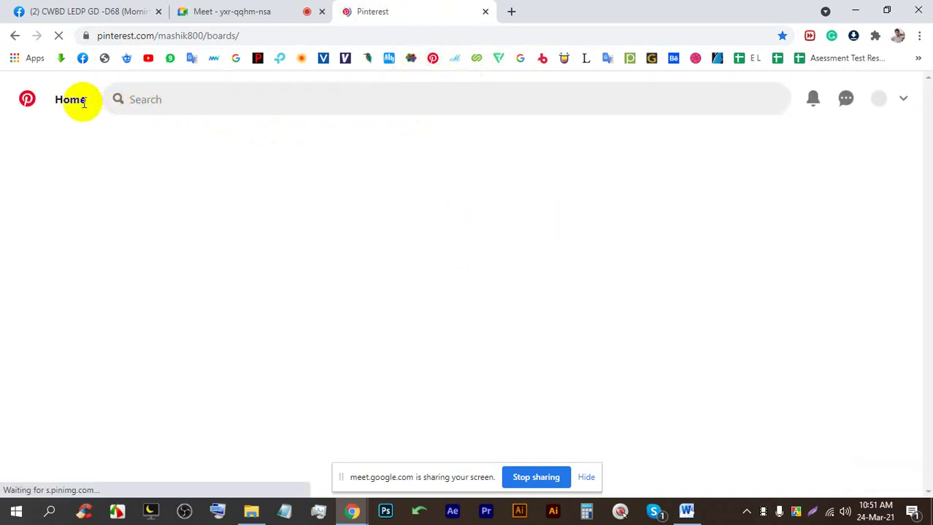
{"action": "left_click", "coordinate": [71, 104]}
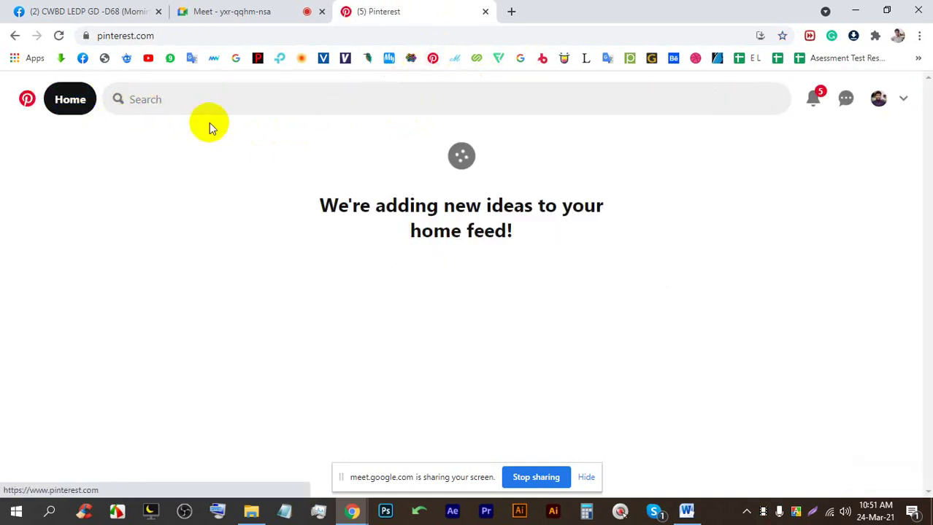
{"action": "scroll", "coordinate": [565, 238], "scroll_direction": "down", "scroll_amount": 1}
{"action": "scroll", "coordinate": [565, 238], "scroll_direction": "down", "scroll_amount": 3}
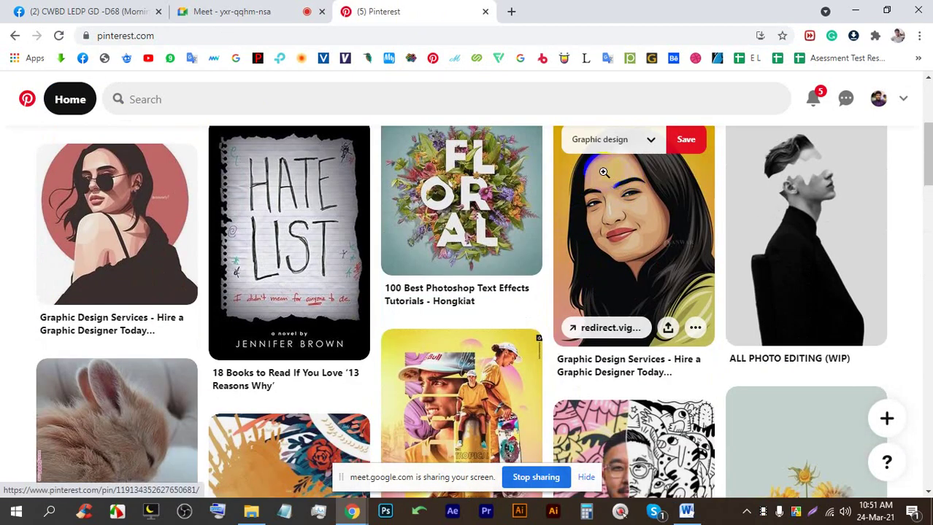
{"action": "scroll", "coordinate": [610, 172], "scroll_direction": "down", "scroll_amount": 3}
{"action": "scroll", "coordinate": [615, 183], "scroll_direction": "down", "scroll_amount": 2}
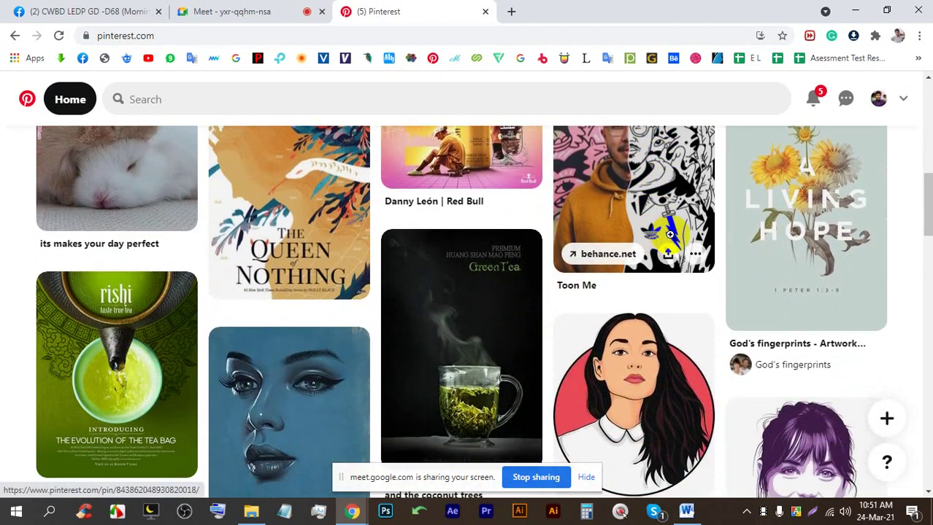
{"action": "scroll", "coordinate": [459, 163], "scroll_direction": "up", "scroll_amount": 10}
Repeat the recent "floral text" search and look through the pin on creating a layered floral typography text effect in Photoshop, including its related pins
{"action": "left_click", "coordinate": [422, 100]}
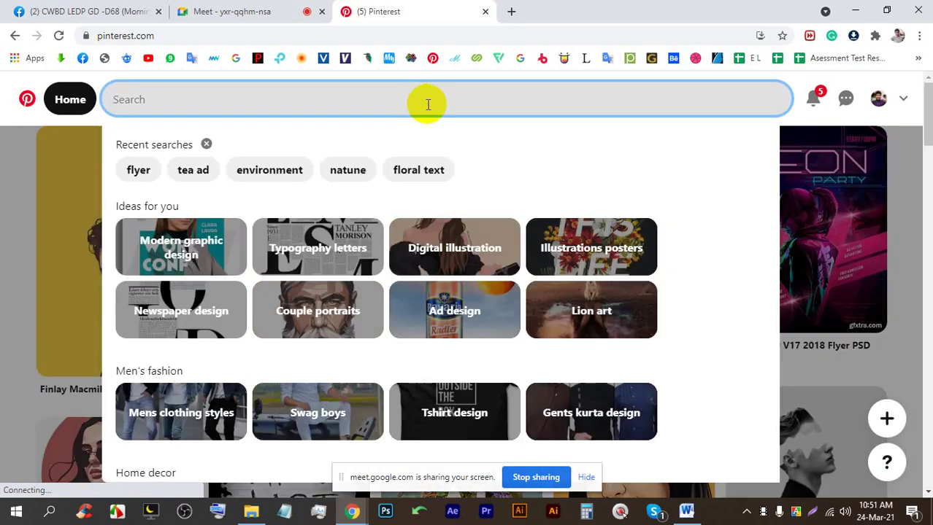
{"action": "left_click", "coordinate": [412, 174]}
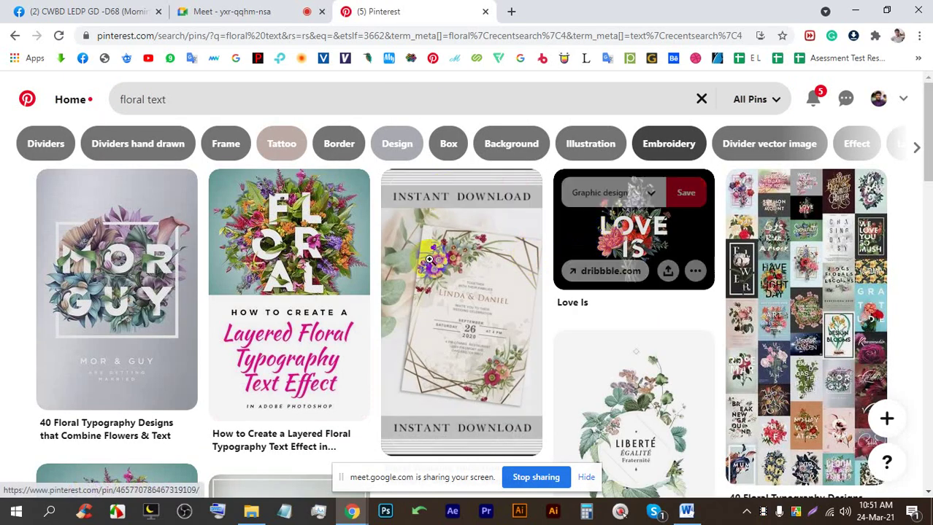
{"action": "left_click", "coordinate": [320, 282]}
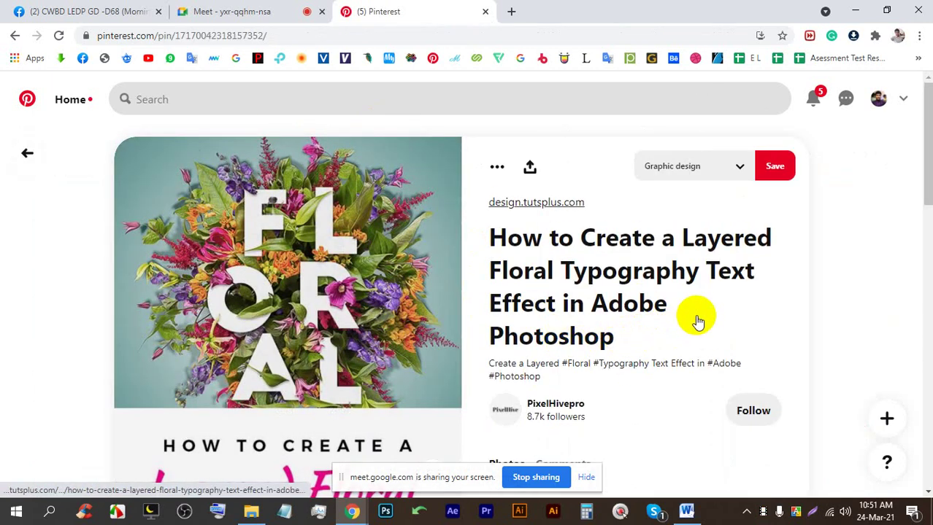
{"action": "scroll", "coordinate": [696, 316], "scroll_direction": "down", "scroll_amount": 5}
{"action": "scroll", "coordinate": [695, 316], "scroll_direction": "down", "scroll_amount": 4}
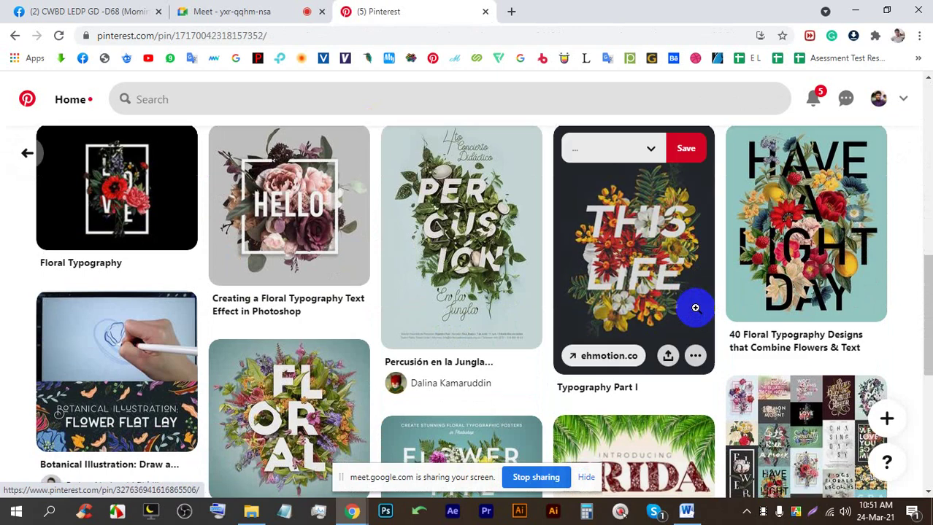
{"action": "scroll", "coordinate": [695, 313], "scroll_direction": "down", "scroll_amount": 2}
{"action": "scroll", "coordinate": [693, 308], "scroll_direction": "down", "scroll_amount": 3}
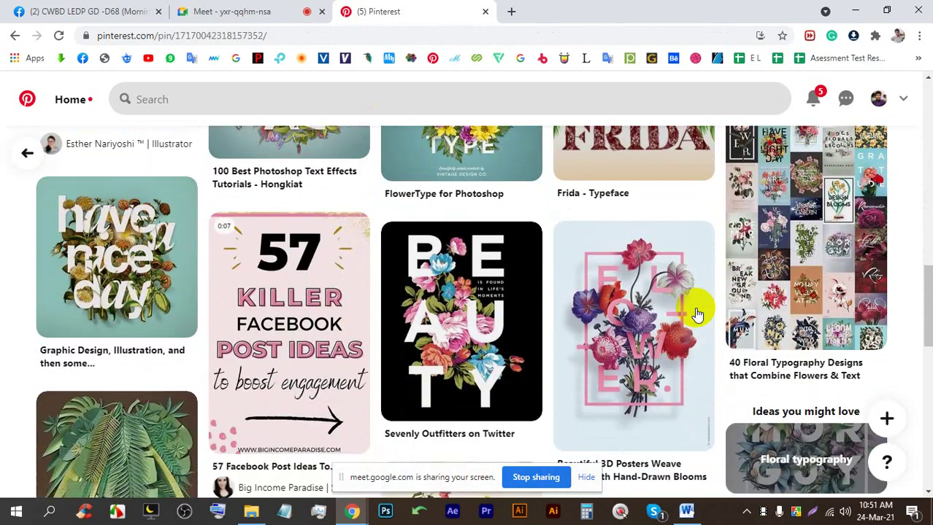
{"action": "scroll", "coordinate": [230, 141], "scroll_direction": "up", "scroll_amount": 5}
Repeat the recent "environment" search on Pinterest and open the "Save the Arctic" pin from the results
{"action": "left_click", "coordinate": [229, 108]}
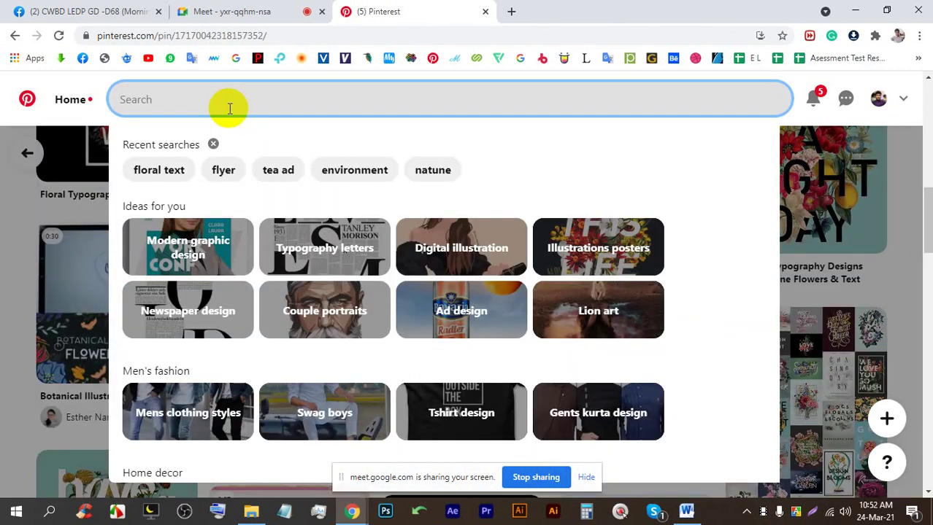
{"action": "left_click", "coordinate": [354, 175]}
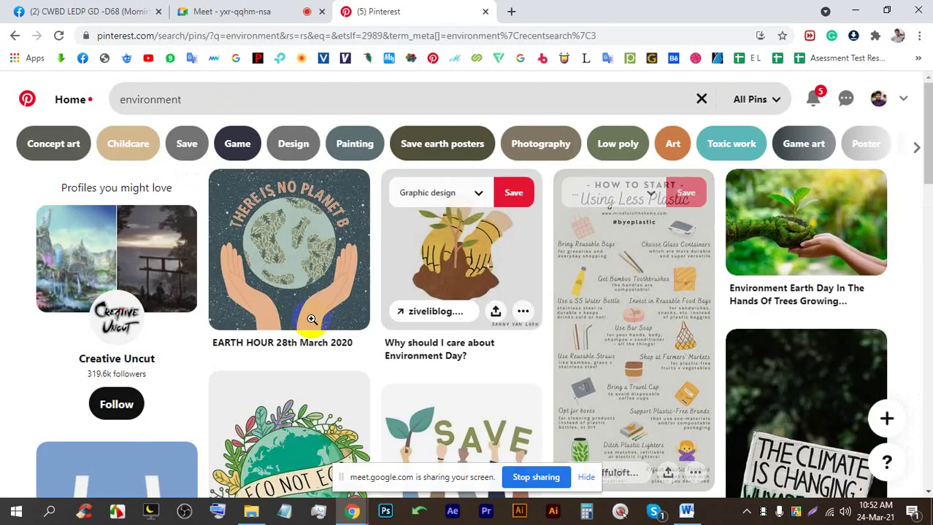
{"action": "scroll", "coordinate": [481, 277], "scroll_direction": "down", "scroll_amount": 4}
{"action": "scroll", "coordinate": [481, 277], "scroll_direction": "down", "scroll_amount": 5}
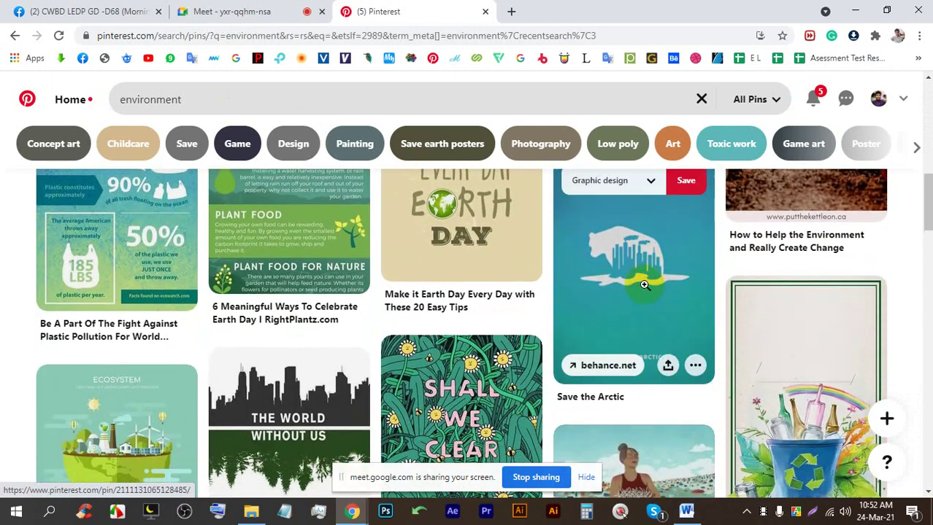
{"action": "left_click", "coordinate": [645, 279]}
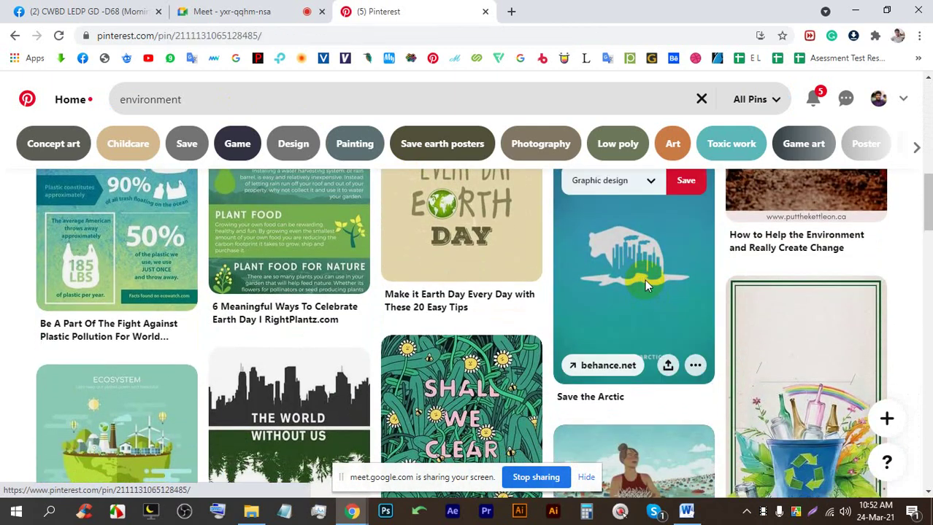
Look through the environmental posters related to the "Save the Arctic" pin, checking the meeting tab briefly in between
{"action": "scroll", "coordinate": [410, 290], "scroll_direction": "down", "scroll_amount": 10}
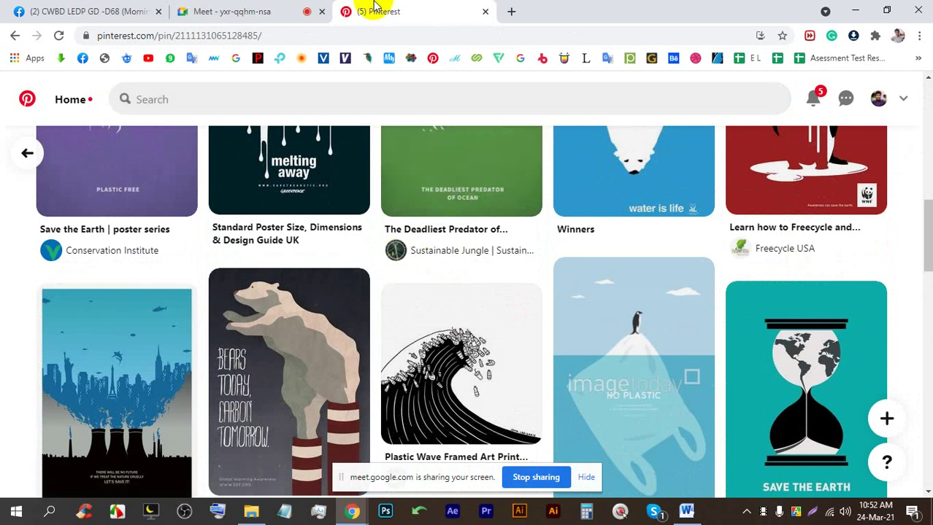
{"action": "left_click", "coordinate": [284, 8]}
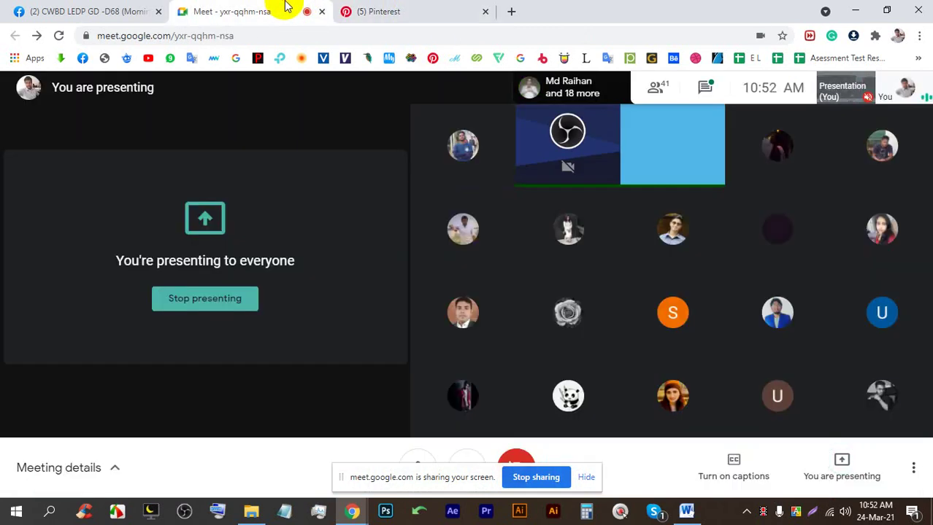
{"action": "left_click", "coordinate": [384, 11]}
{"action": "scroll", "coordinate": [467, 307], "scroll_direction": "down", "scroll_amount": 5}
{"action": "scroll", "coordinate": [519, 333], "scroll_direction": "down", "scroll_amount": 3}
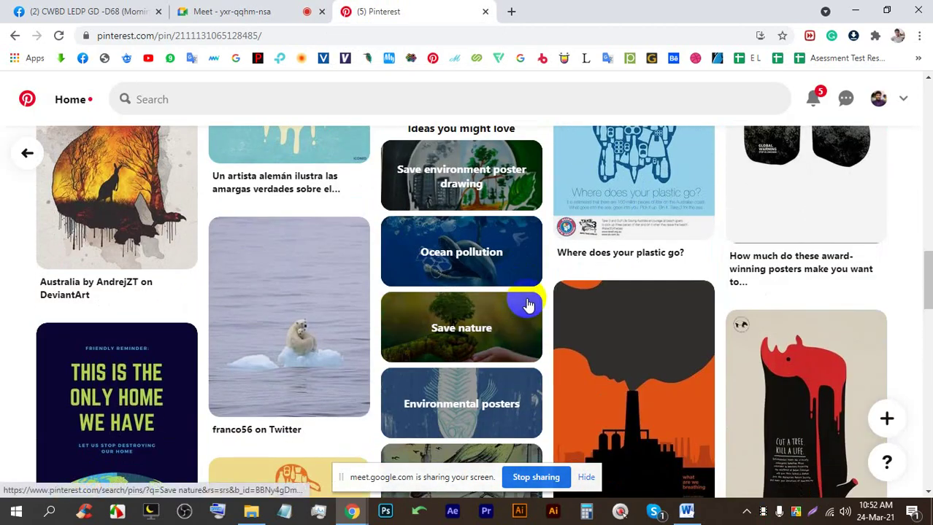
{"action": "scroll", "coordinate": [528, 305], "scroll_direction": "down", "scroll_amount": 3}
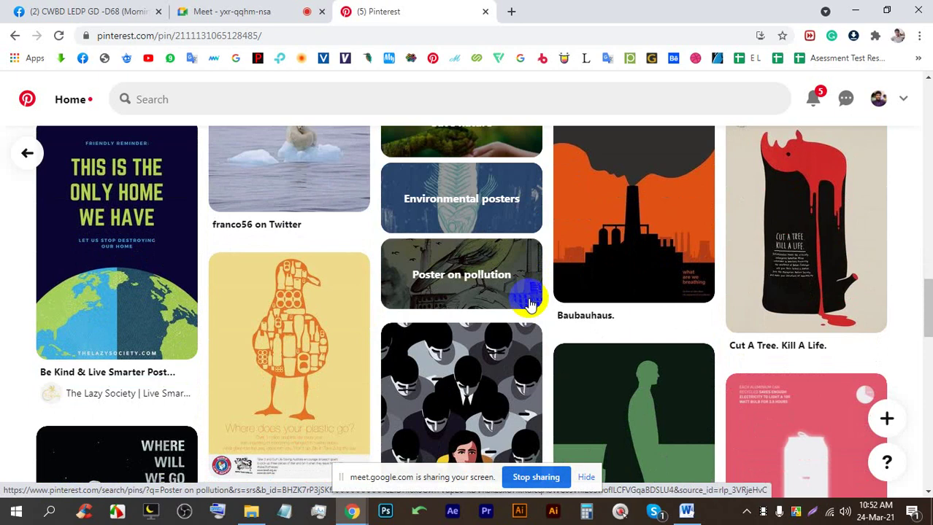
Hide the screen-sharing notice in the meeting tab and return to the Pinterest tab
{"action": "left_click", "coordinate": [229, 11]}
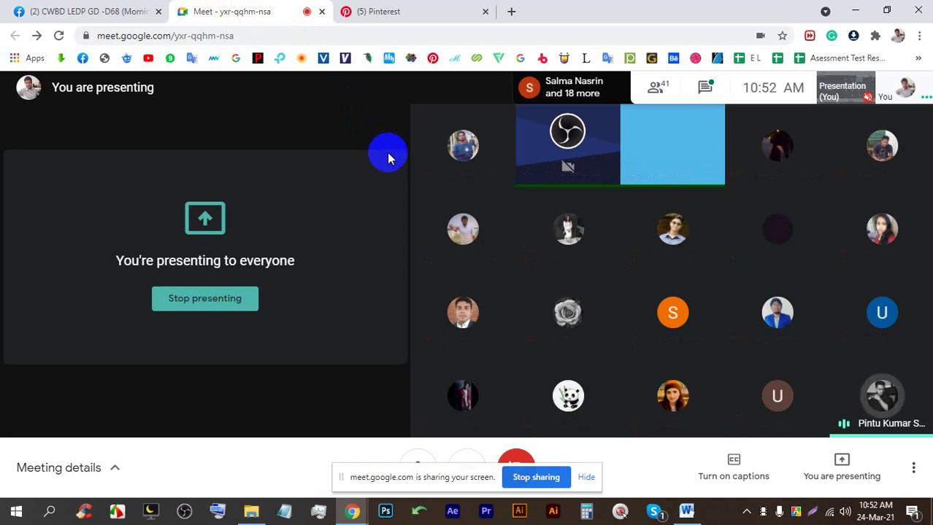
{"action": "left_click", "coordinate": [587, 478]}
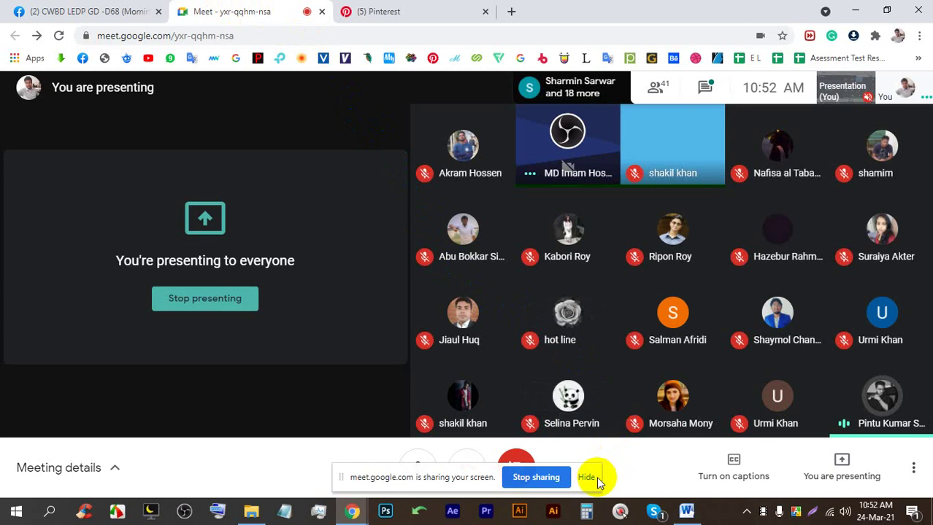
{"action": "left_click", "coordinate": [588, 478]}
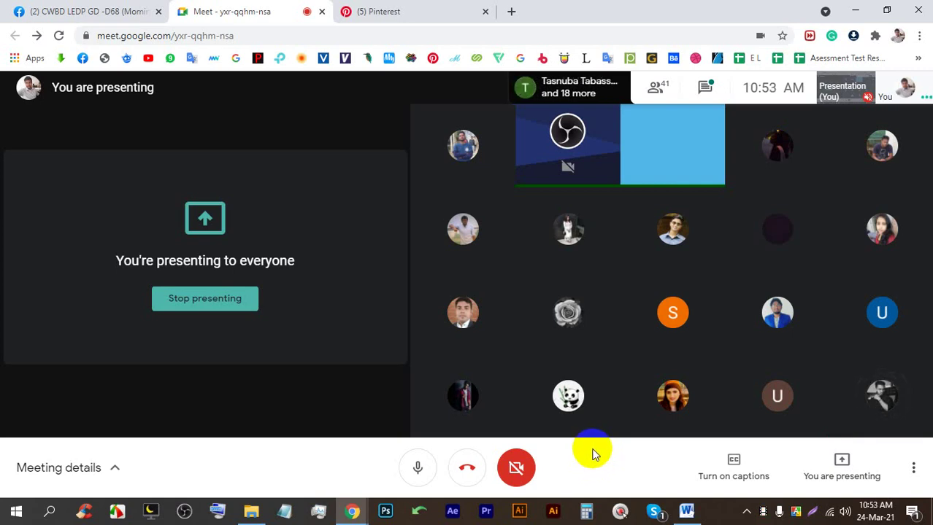
{"action": "left_click", "coordinate": [412, 11]}
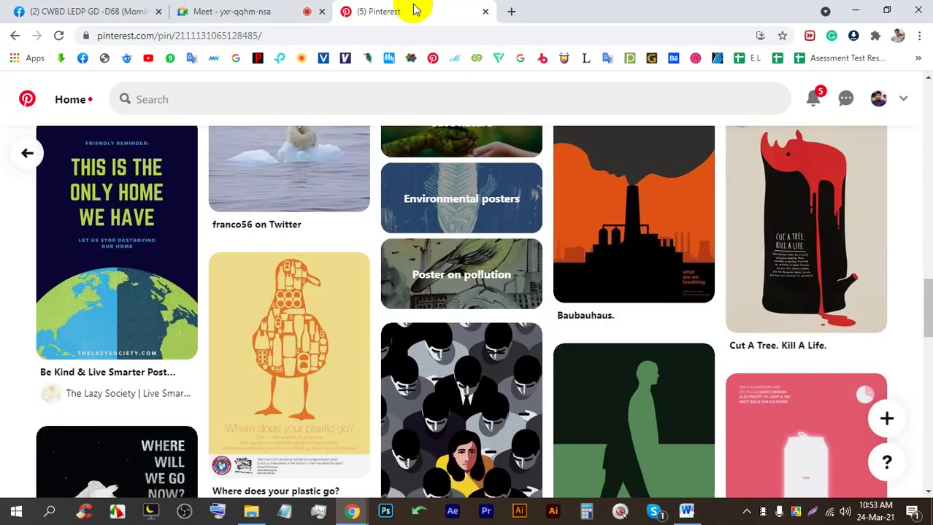
Examine more of the related environmental awareness posters and illustrations further down the "Save the Arctic" pin page
{"action": "scroll", "coordinate": [410, 324], "scroll_direction": "down", "scroll_amount": 8}
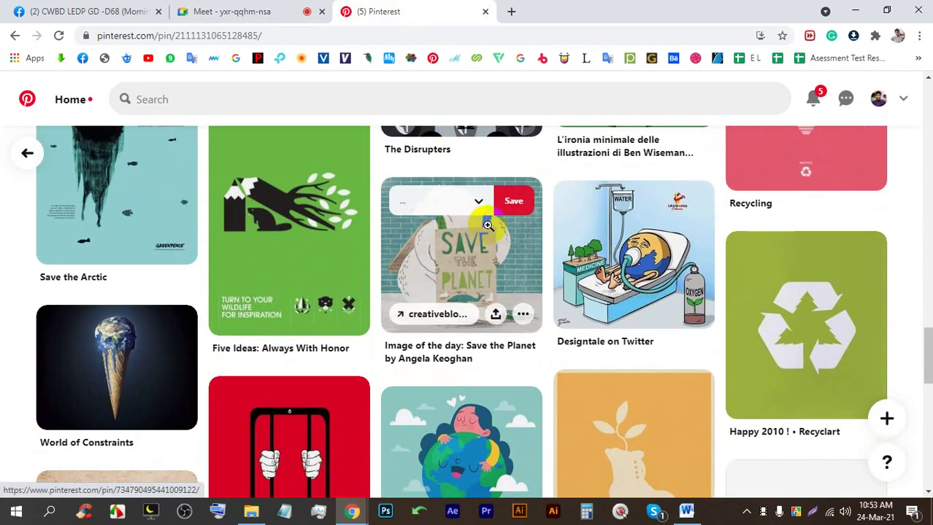
{"action": "scroll", "coordinate": [466, 270], "scroll_direction": "down", "scroll_amount": 1}
{"action": "scroll", "coordinate": [460, 268], "scroll_direction": "down", "scroll_amount": 6}
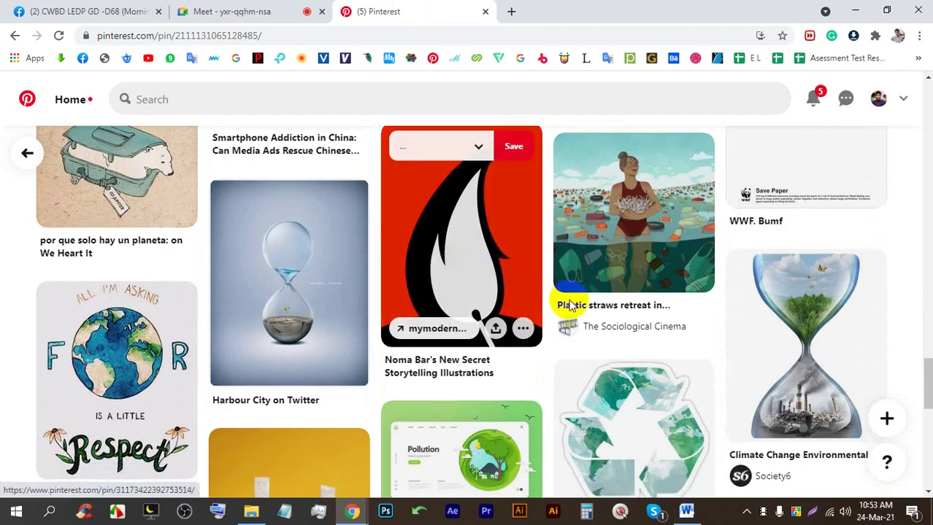
{"action": "scroll", "coordinate": [618, 279], "scroll_direction": "down", "scroll_amount": 15}
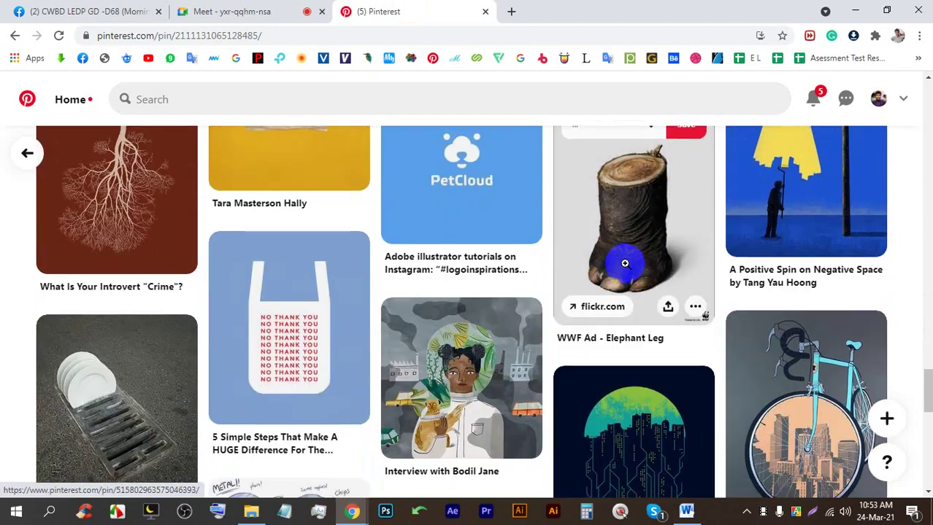
{"action": "scroll", "coordinate": [613, 262], "scroll_direction": "up", "scroll_amount": 3}
{"action": "scroll", "coordinate": [613, 259], "scroll_direction": "down", "scroll_amount": 3}
{"action": "scroll", "coordinate": [611, 252], "scroll_direction": "up", "scroll_amount": 3}
{"action": "scroll", "coordinate": [611, 249], "scroll_direction": "down", "scroll_amount": 5}
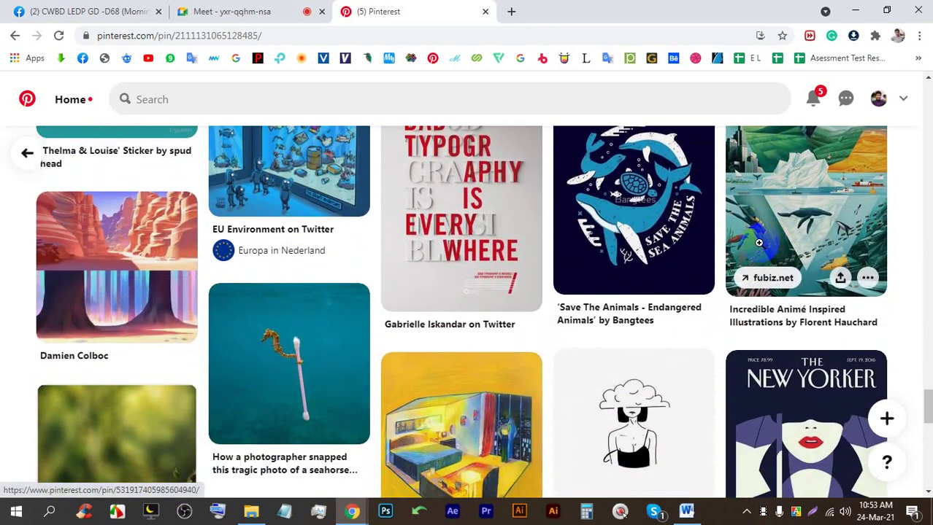
{"action": "scroll", "coordinate": [762, 241], "scroll_direction": "down", "scroll_amount": 2}
Check the meeting tab, return to Pinterest and continue browsing the related poster and illustration pins
{"action": "left_click", "coordinate": [268, 7]}
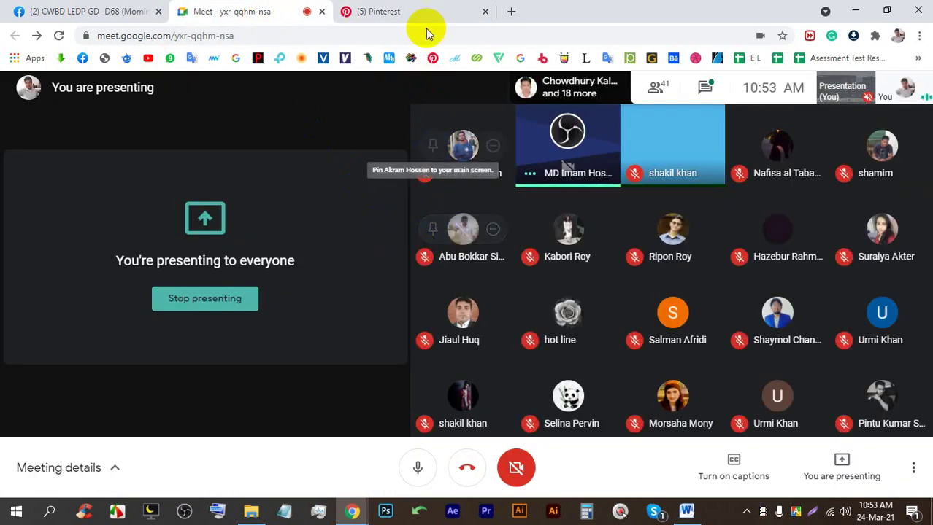
{"action": "left_click", "coordinate": [394, 11]}
{"action": "scroll", "coordinate": [511, 219], "scroll_direction": "down", "scroll_amount": 5}
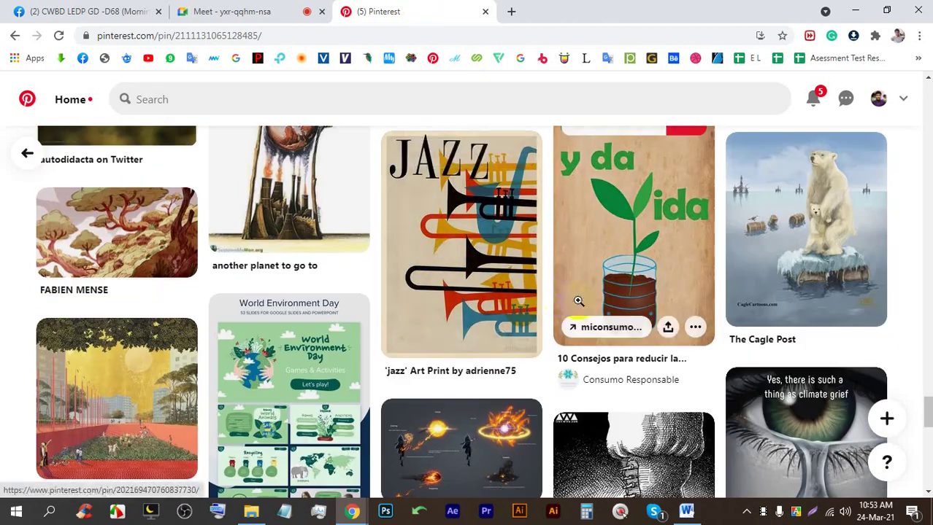
{"action": "scroll", "coordinate": [620, 306], "scroll_direction": "down", "scroll_amount": 5}
{"action": "scroll", "coordinate": [667, 321], "scroll_direction": "down", "scroll_amount": 15}
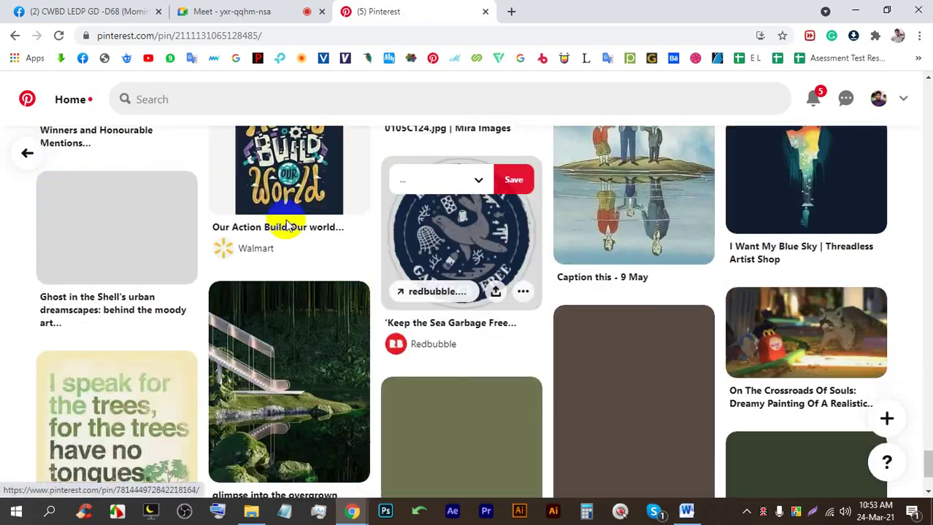
View the meeting participants again, then browse further down the Pinterest suggestions for additional visual ideas
{"action": "left_click", "coordinate": [226, 11]}
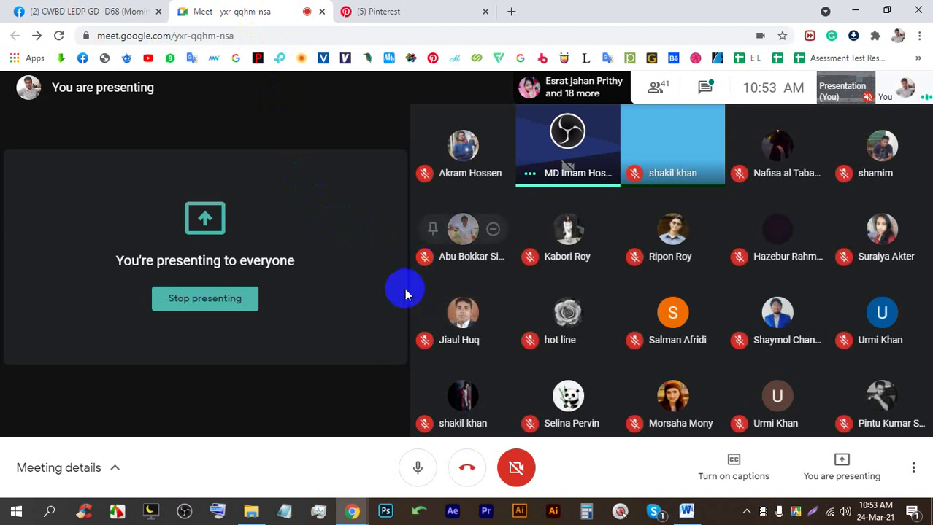
{"action": "mouse_move", "coordinate": [418, 290]}
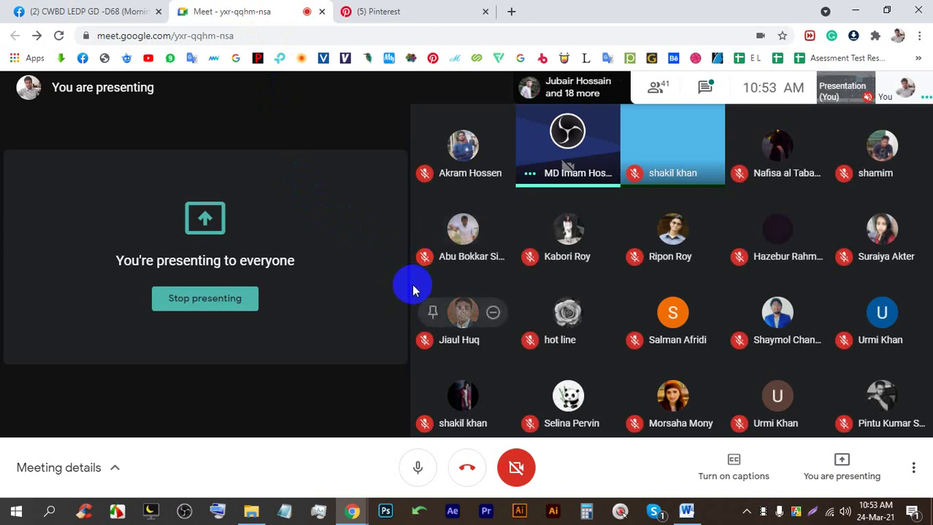
{"action": "left_click", "coordinate": [426, 7]}
{"action": "scroll", "coordinate": [495, 396], "scroll_direction": "down", "scroll_amount": 5}
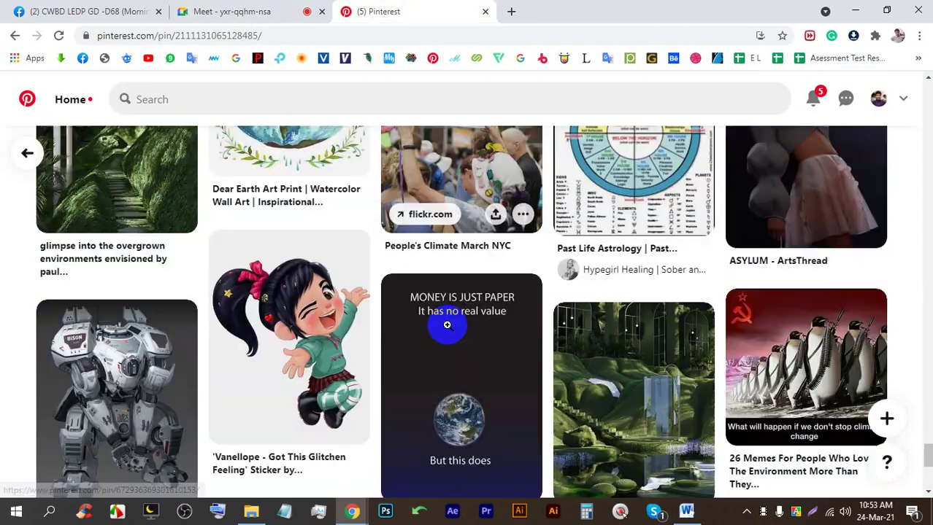
{"action": "scroll", "coordinate": [448, 325], "scroll_direction": "down", "scroll_amount": 15}
{"action": "scroll", "coordinate": [509, 301], "scroll_direction": "down", "scroll_amount": 12}
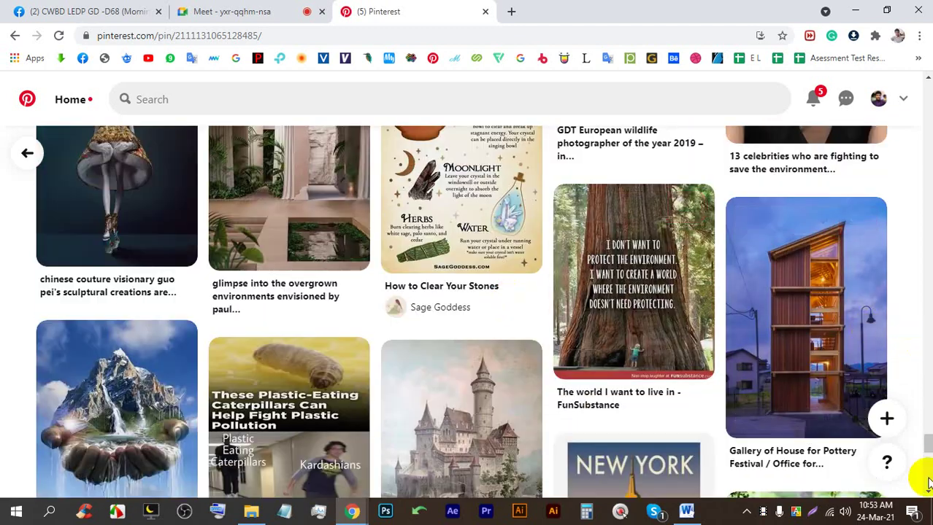
{"action": "scroll", "coordinate": [926, 438], "scroll_direction": "down", "scroll_amount": 7}
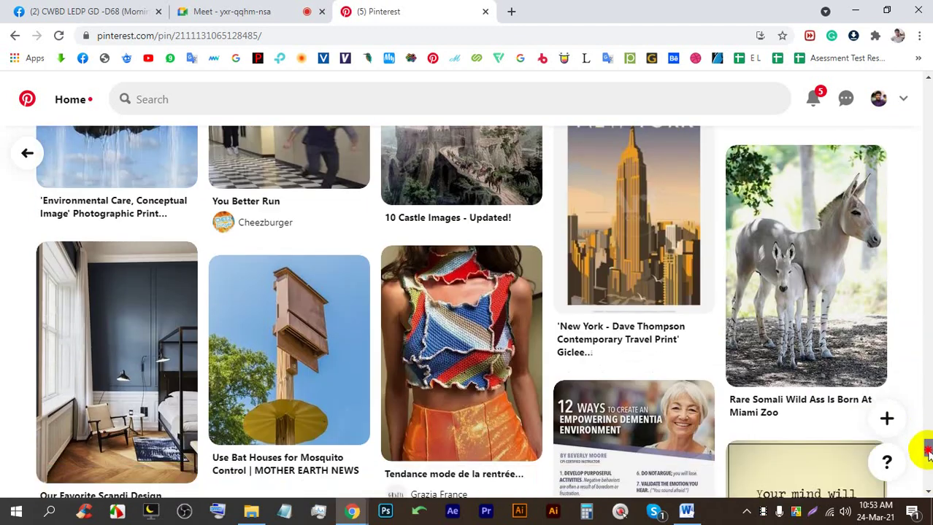
Revisit the meeting tab and go back to Pinterest to examine the suggestions deeper in the related-pins feed
{"action": "left_click", "coordinate": [261, 11]}
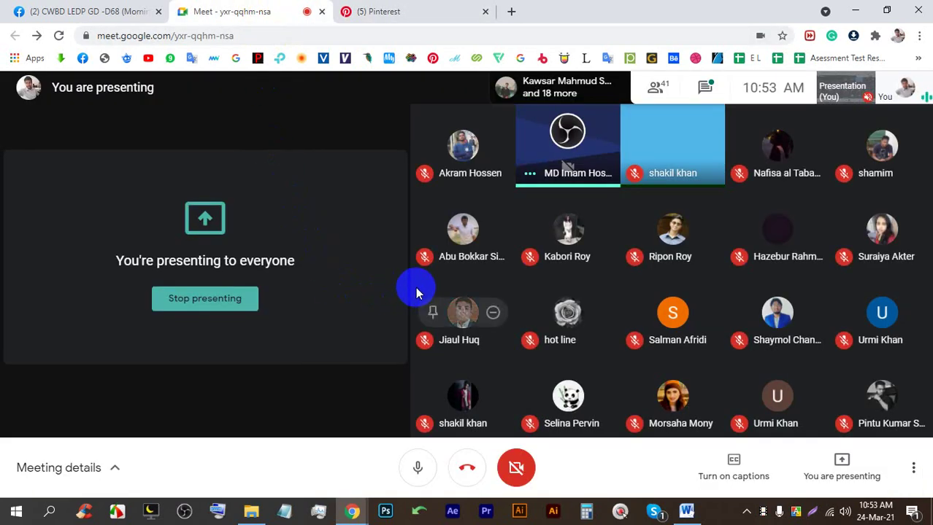
{"action": "left_click", "coordinate": [439, 10]}
{"action": "scroll", "coordinate": [394, 394], "scroll_direction": "down", "scroll_amount": 10}
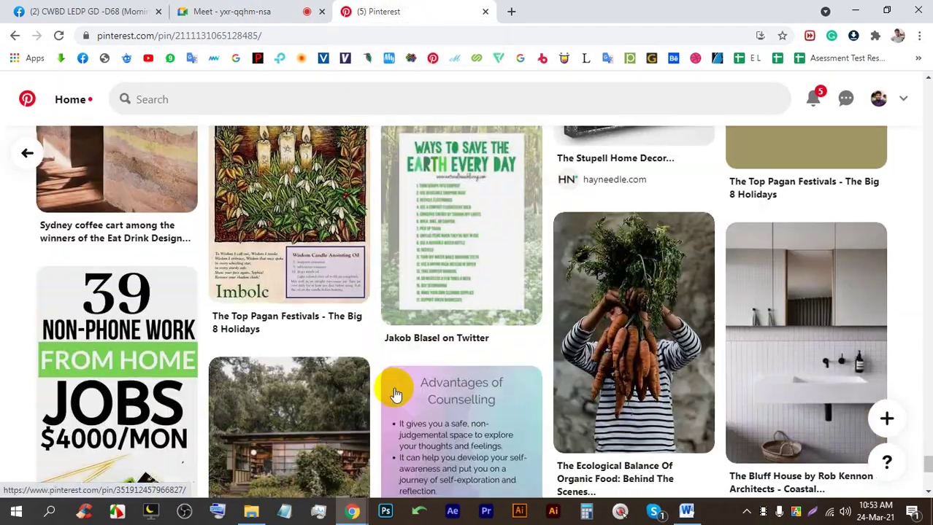
{"action": "scroll", "coordinate": [397, 385], "scroll_direction": "down", "scroll_amount": 5}
{"action": "scroll", "coordinate": [407, 375], "scroll_direction": "up", "scroll_amount": 2}
{"action": "scroll", "coordinate": [406, 375], "scroll_direction": "down", "scroll_amount": 4}
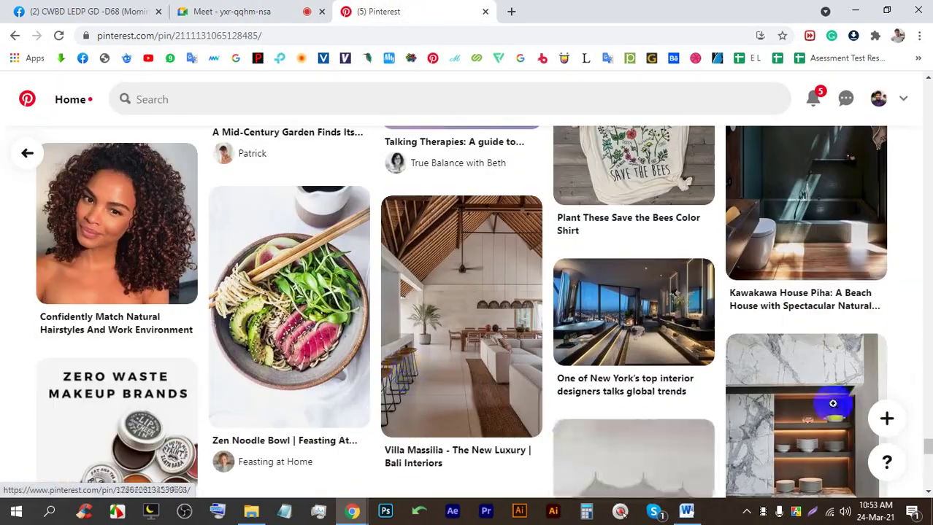
{"action": "scroll", "coordinate": [924, 437], "scroll_direction": "down", "scroll_amount": 8}
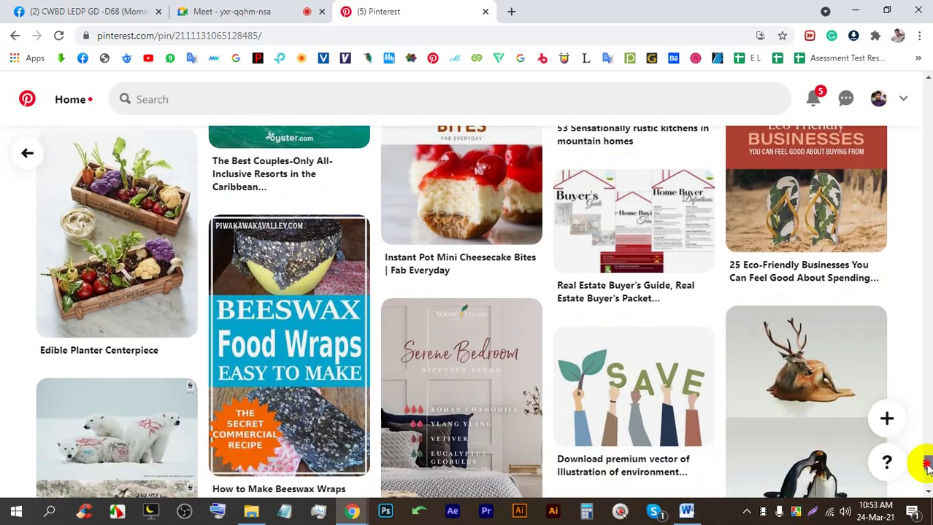
{"action": "left_click_drag", "start_coordinate": [927, 467], "coordinate": [926, 475]}
Check on the meeting once more and skim back and forth through the loaded related pins on Pinterest
{"action": "left_click", "coordinate": [239, 8]}
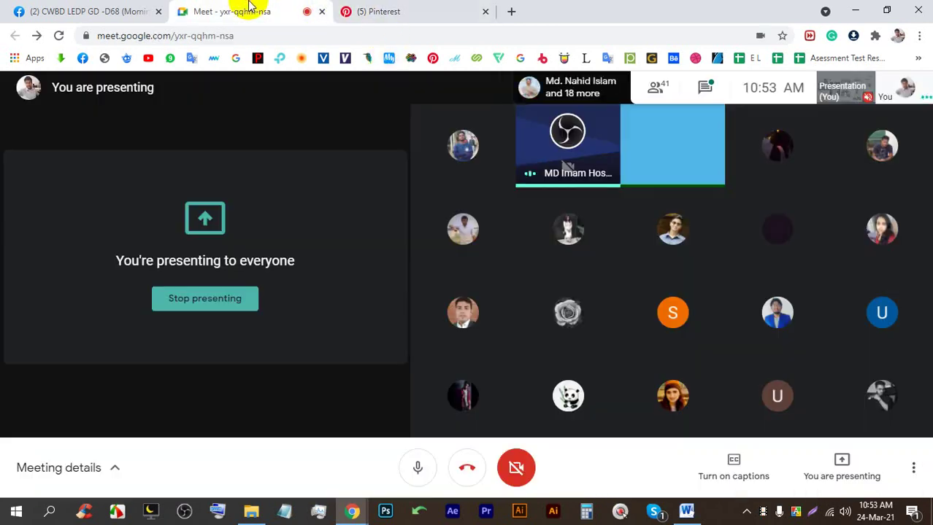
{"action": "left_click", "coordinate": [429, 7]}
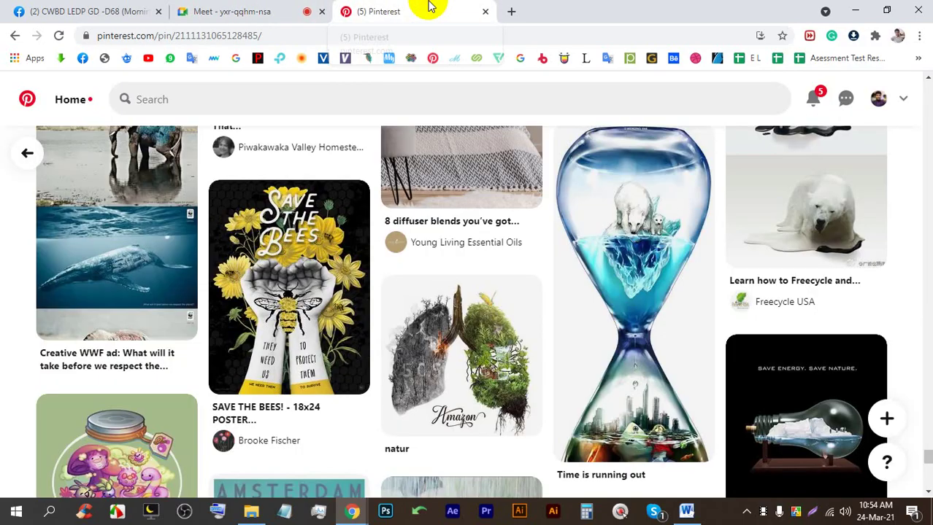
{"action": "scroll", "coordinate": [225, 246], "scroll_direction": "down", "scroll_amount": 10}
{"action": "scroll", "coordinate": [225, 246], "scroll_direction": "up", "scroll_amount": 2}
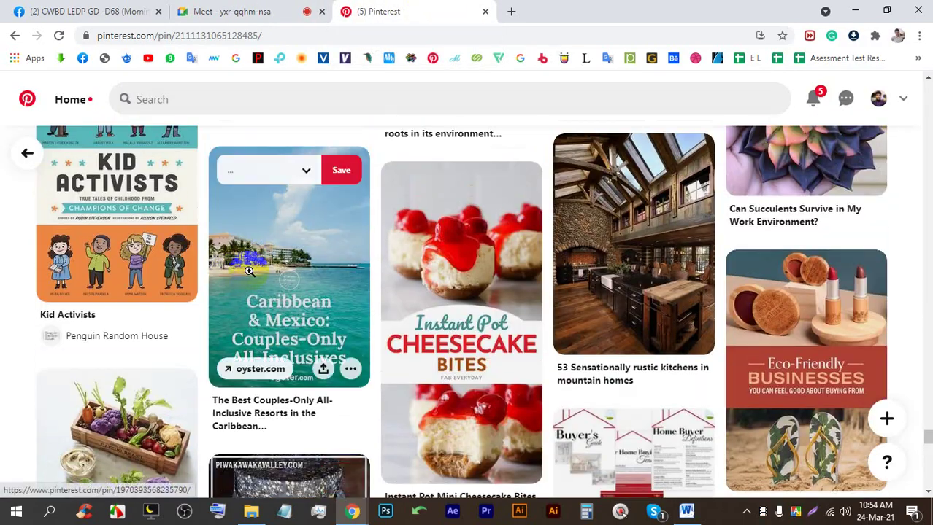
{"action": "scroll", "coordinate": [328, 270], "scroll_direction": "down", "scroll_amount": 10}
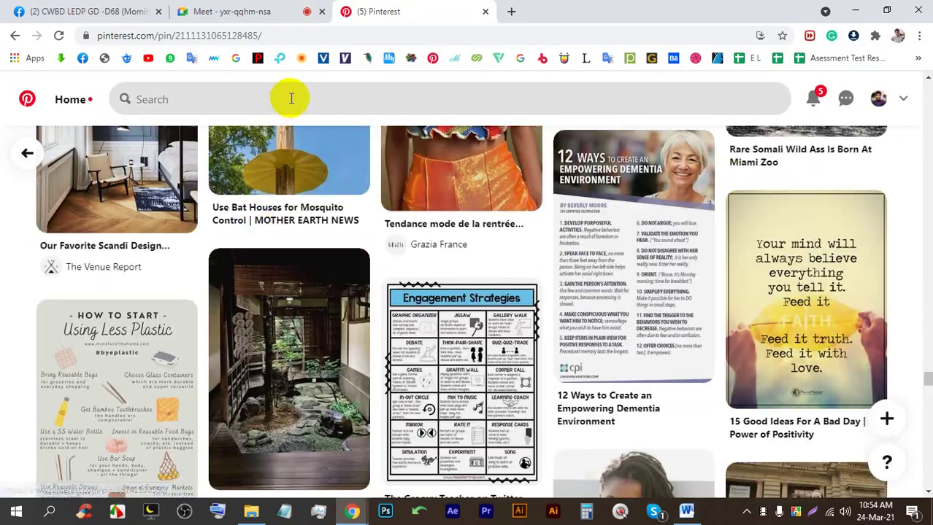
Repeat the recent "flyer" search on Pinterest, open the "Travel Flyer" pin and look through its related designs
{"action": "left_click", "coordinate": [290, 98]}
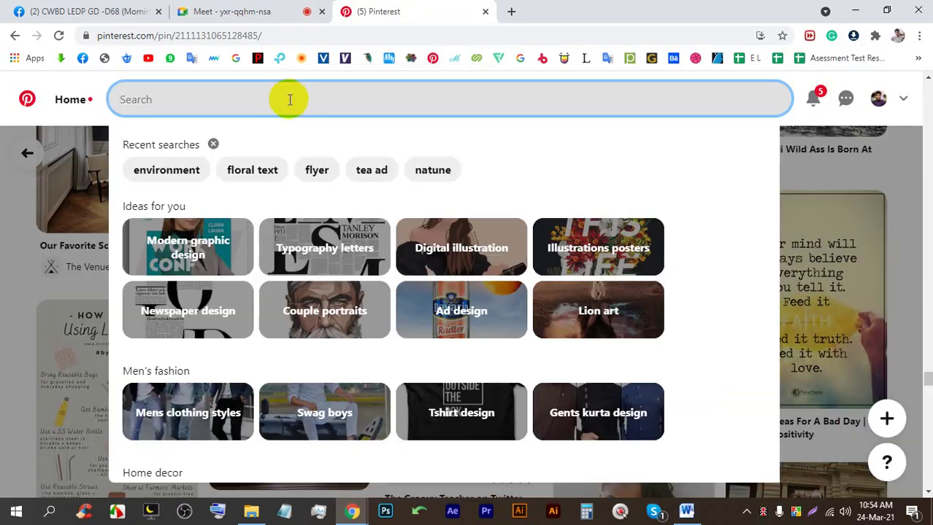
{"action": "left_click", "coordinate": [312, 177]}
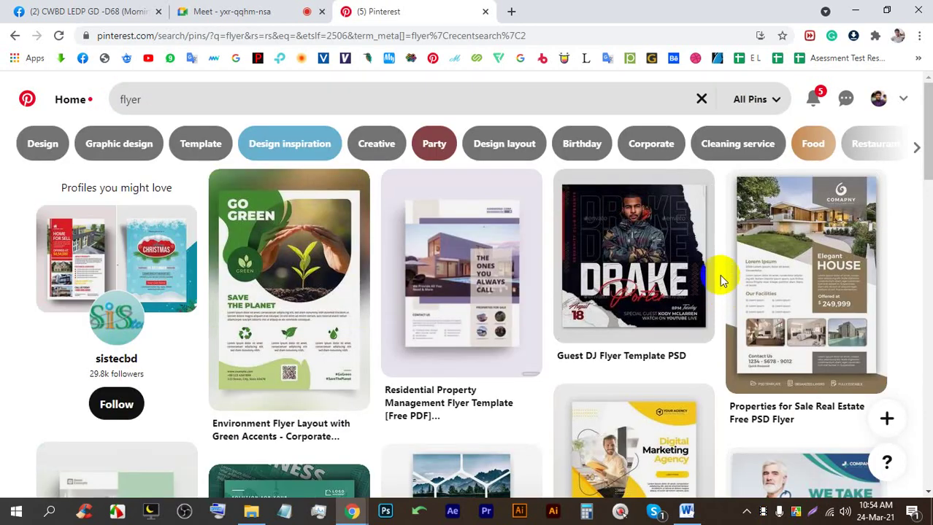
{"action": "scroll", "coordinate": [541, 287], "scroll_direction": "down", "scroll_amount": 4}
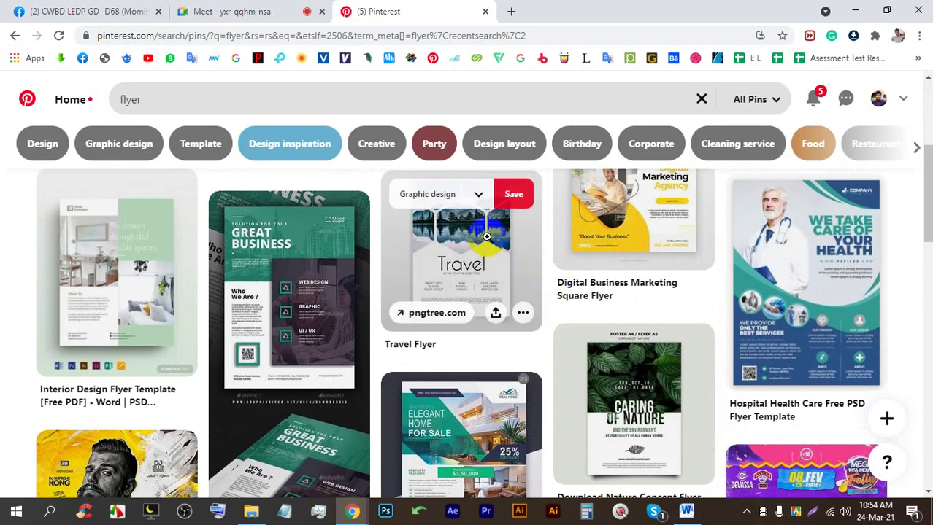
{"action": "left_click", "coordinate": [486, 246]}
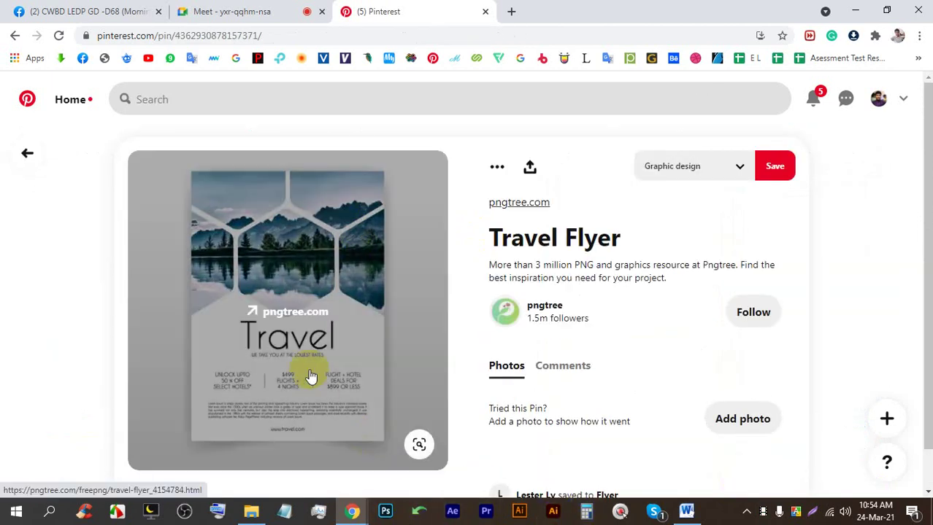
{"action": "scroll", "coordinate": [413, 283], "scroll_direction": "down", "scroll_amount": 1}
{"action": "scroll", "coordinate": [413, 283], "scroll_direction": "down", "scroll_amount": 8}
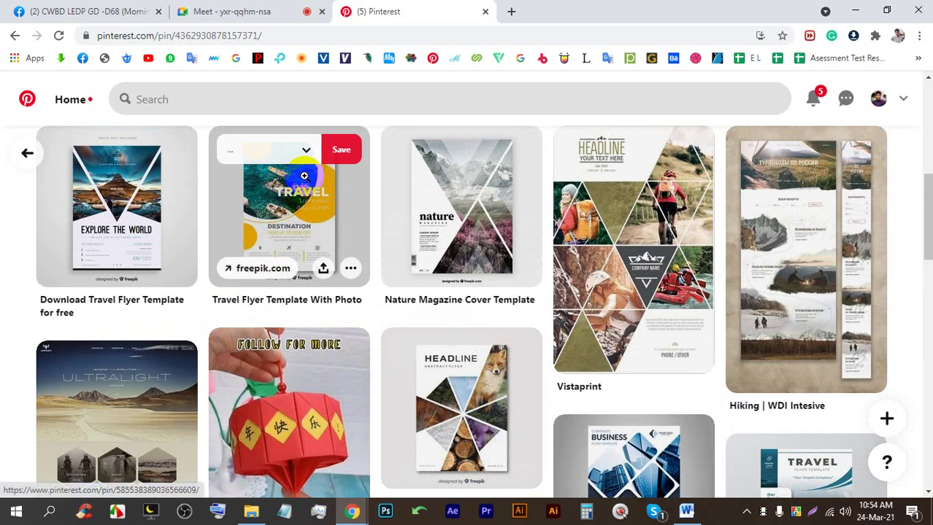
Open the related "Travel Flyer Template With Photo" pin and view its similar travel flyer designs
{"action": "left_click", "coordinate": [303, 176]}
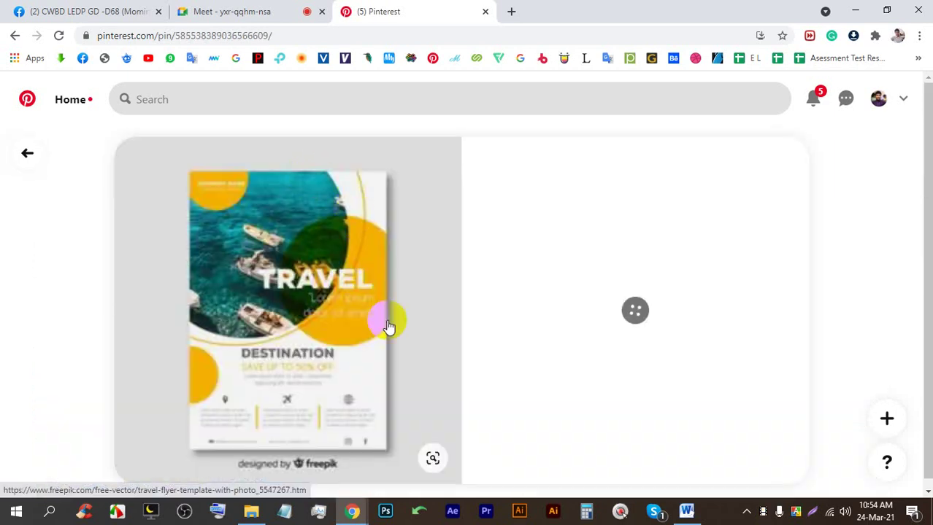
{"action": "scroll", "coordinate": [298, 286], "scroll_direction": "down", "scroll_amount": 3}
{"action": "scroll", "coordinate": [298, 286], "scroll_direction": "down", "scroll_amount": 8}
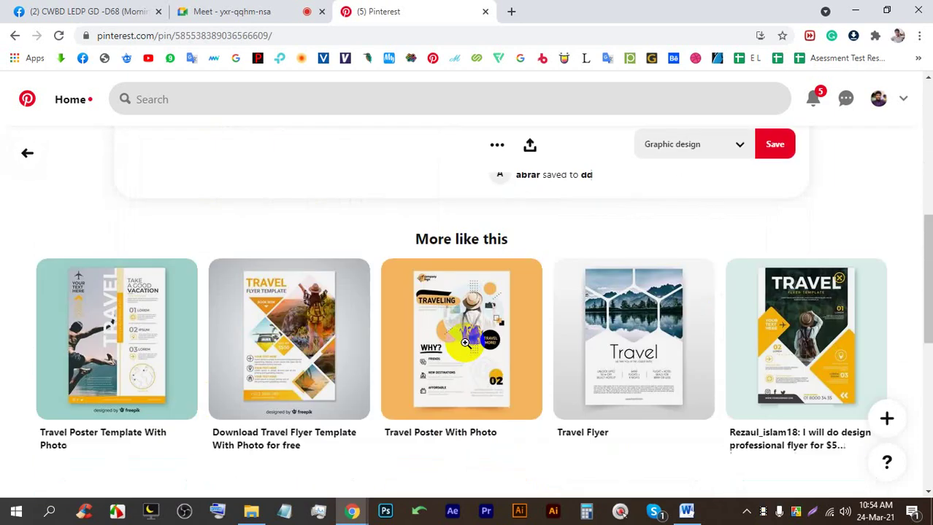
Open the related pngtree "Travel Poster" pin and look through its similar travel designs
{"action": "left_click", "coordinate": [641, 232]}
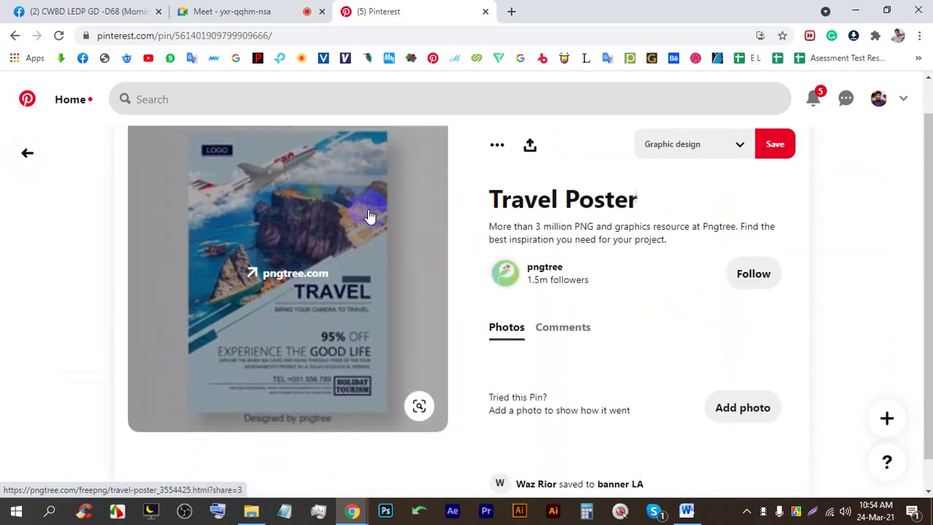
{"action": "scroll", "coordinate": [641, 232], "scroll_direction": "down", "scroll_amount": 1}
{"action": "scroll", "coordinate": [480, 249], "scroll_direction": "down", "scroll_amount": 5}
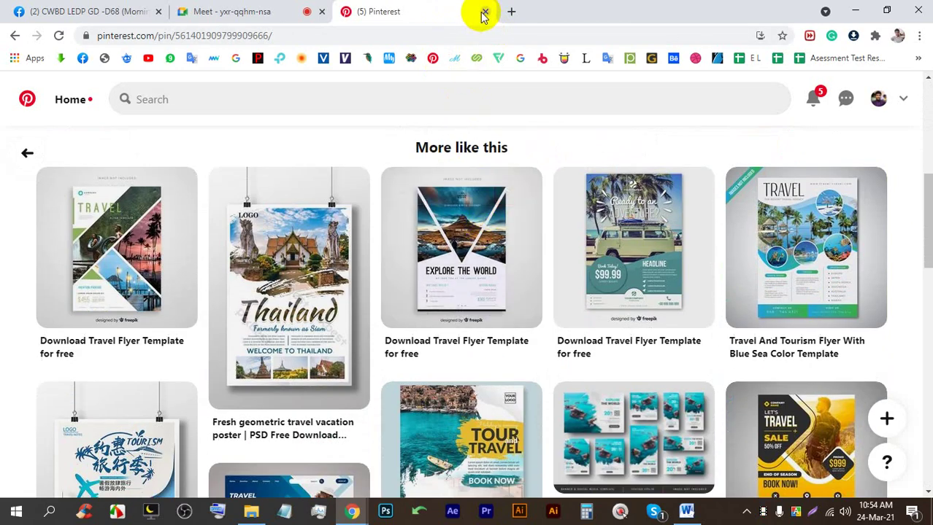
Close the Pinterest tab and restart the meeting presentation by sharing the entire screen
{"action": "left_click", "coordinate": [484, 13]}
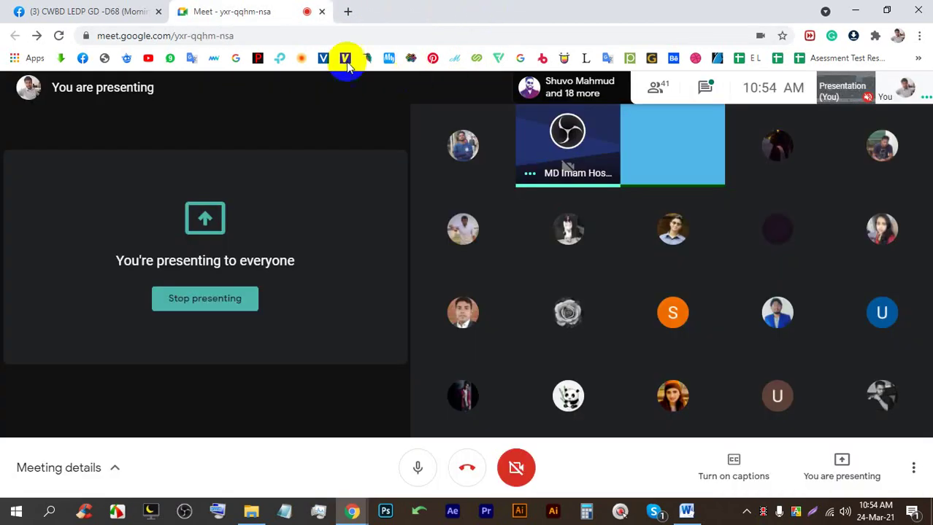
{"action": "left_click", "coordinate": [234, 306]}
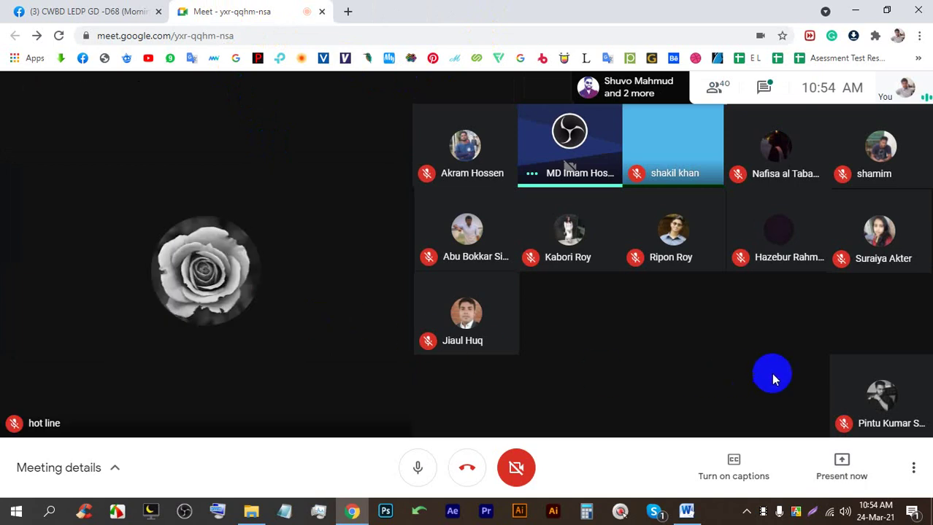
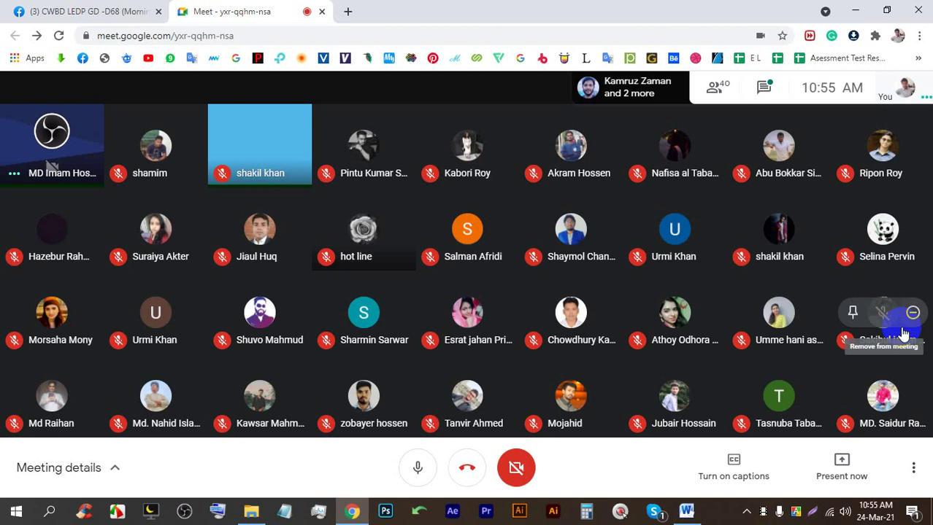
{"action": "left_click", "coordinate": [839, 459]}
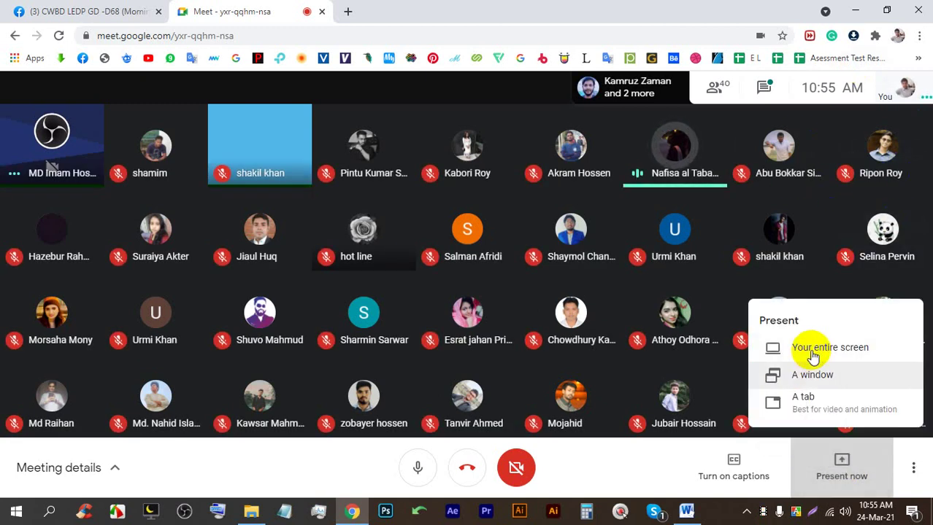
{"action": "left_click", "coordinate": [813, 354]}
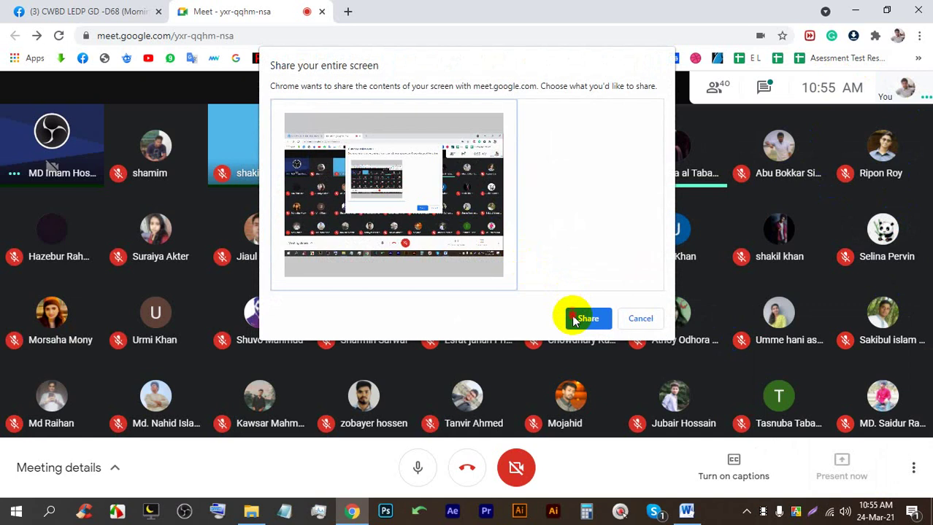
{"action": "left_click", "coordinate": [588, 319]}
Open a blank browser tab and restore the recently closed Pinterest page from the browsing history
{"action": "left_click", "coordinate": [349, 11]}
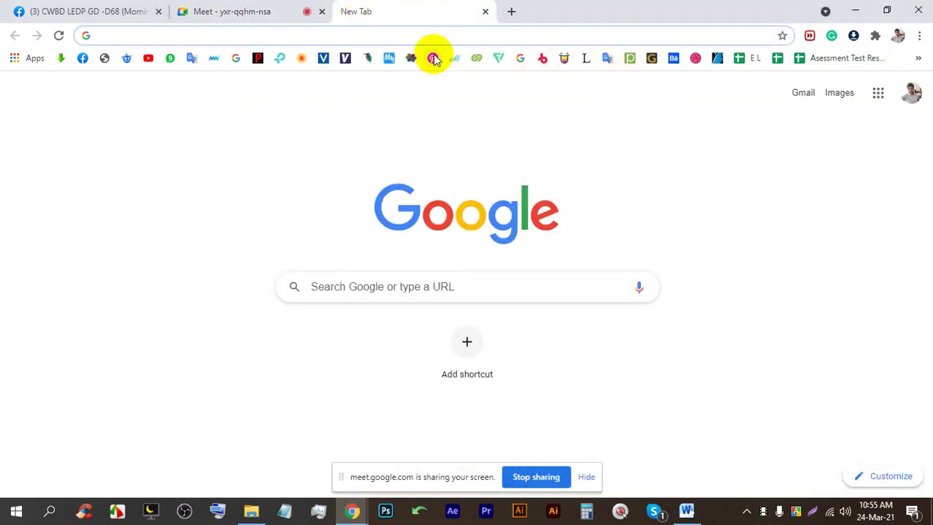
{"action": "left_click", "coordinate": [919, 36]}
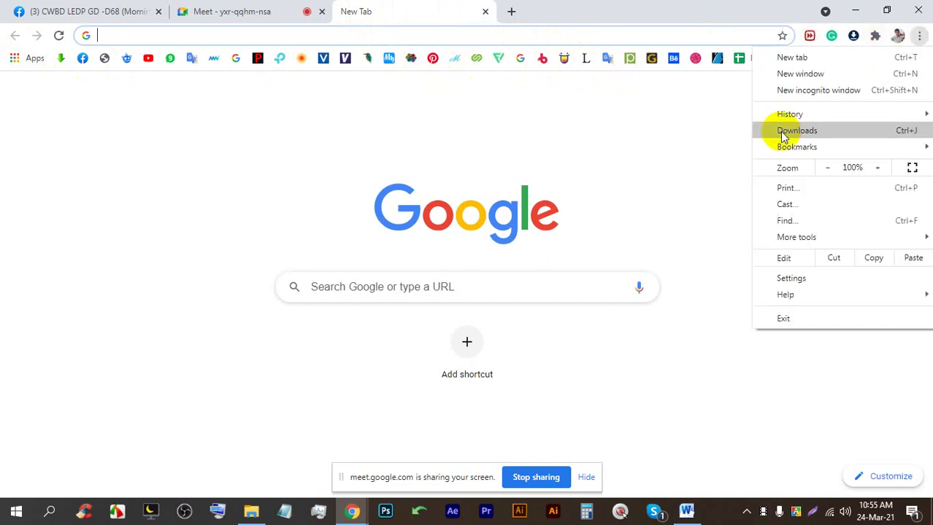
{"action": "mouse_move", "coordinate": [785, 113]}
{"action": "left_click", "coordinate": [549, 154]}
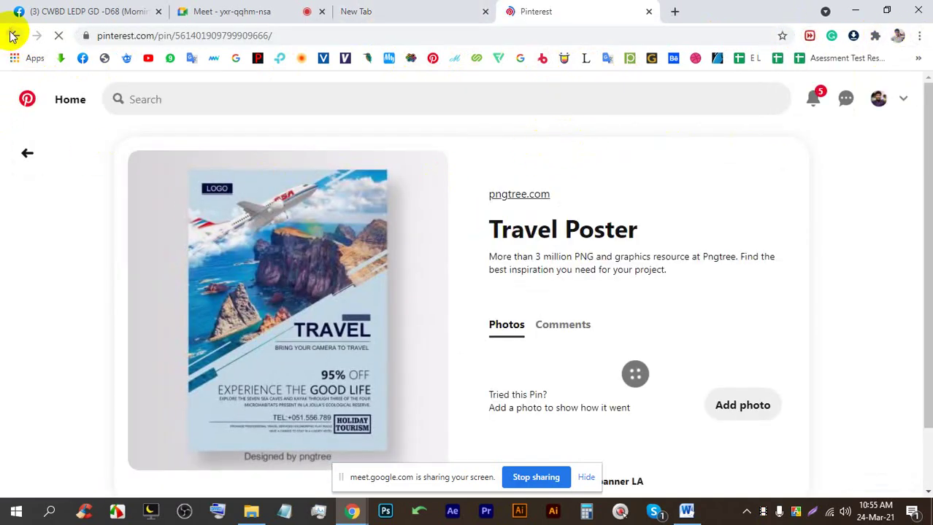
Repeat the recent "floral text" search on Pinterest and open the "40 Floral Typography Designs that Combine Flowers & Text" pin
{"action": "left_click", "coordinate": [231, 91]}
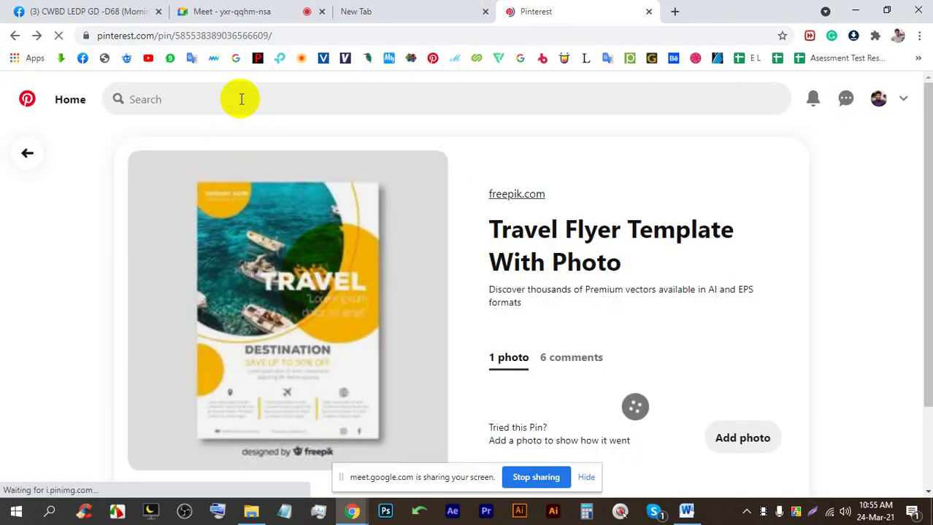
{"action": "left_click", "coordinate": [240, 96]}
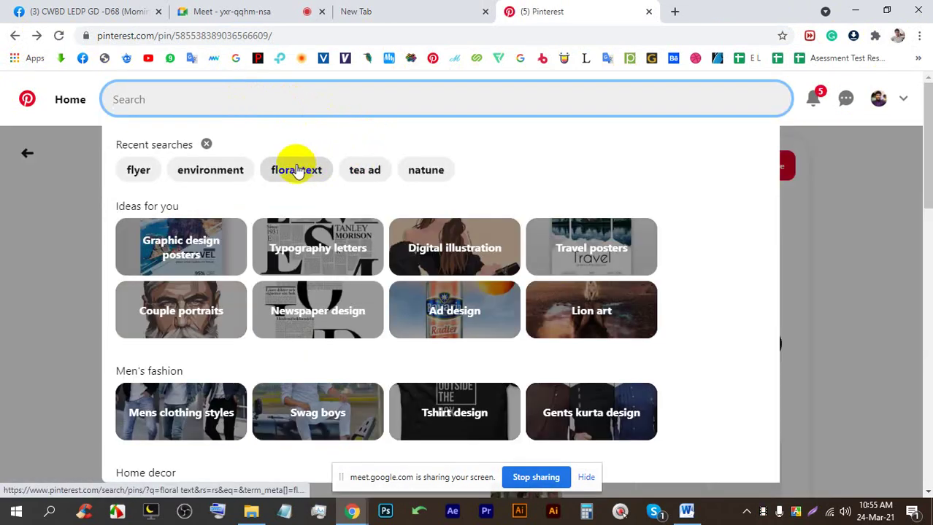
{"action": "left_click", "coordinate": [297, 167]}
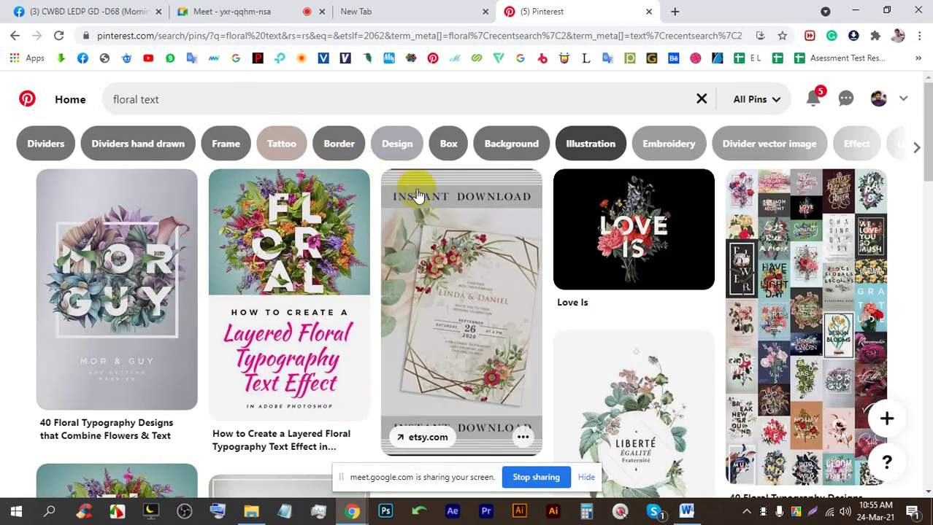
{"action": "left_click", "coordinate": [150, 283]}
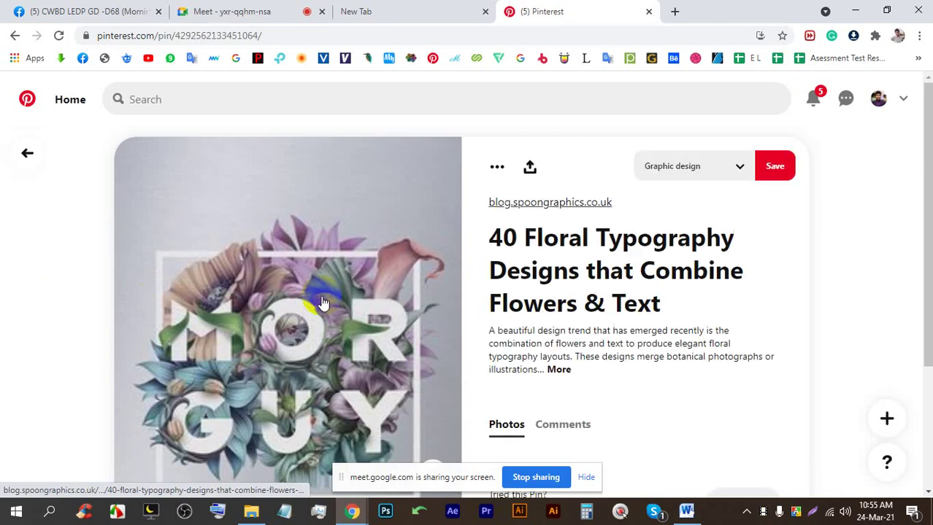
{"action": "scroll", "coordinate": [343, 284], "scroll_direction": "down", "scroll_amount": 1}
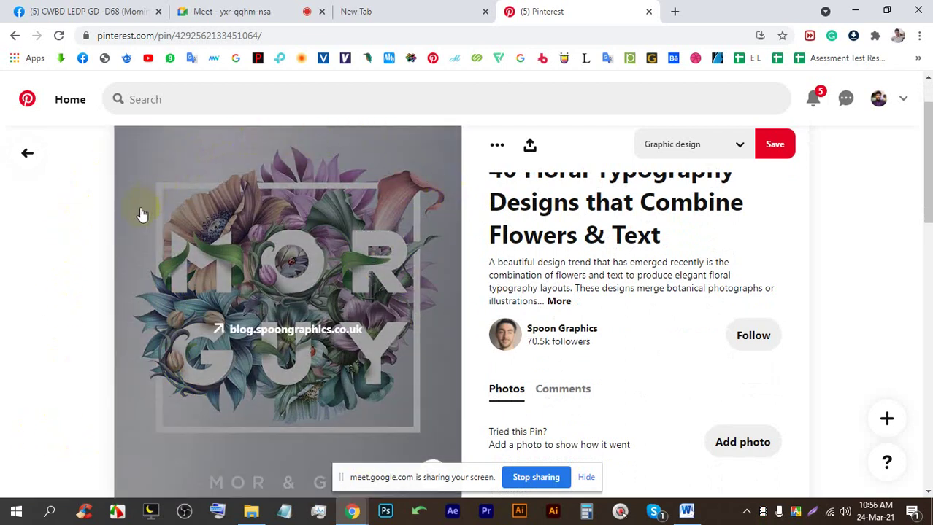
Capture an 840x592 screenshot area over the floral pin, outline its frame and overflowing flowers in red freehand, and discard the capture
{"action": "left_click", "coordinate": [812, 511]}
{"action": "left_click_drag", "start_coordinate": [280, 359], "coordinate": [32, 64]}
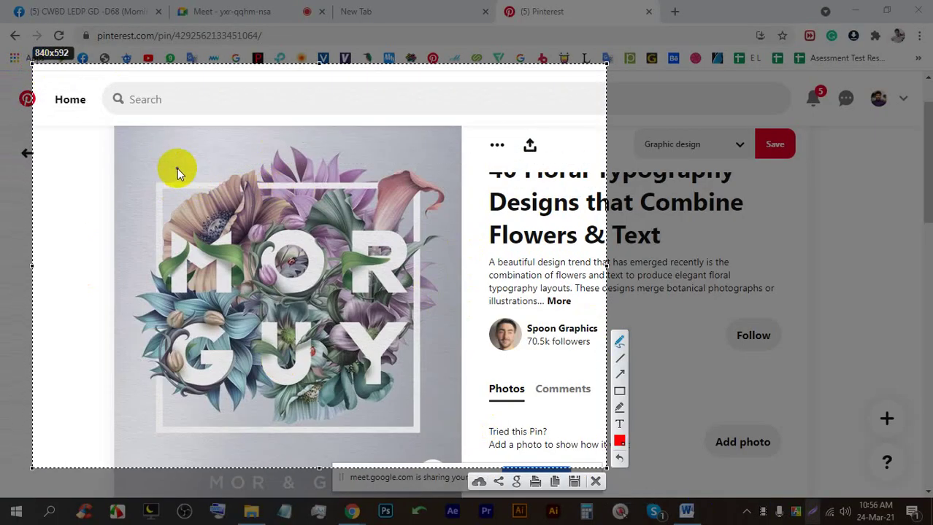
{"action": "mouse_move", "coordinate": [151, 177]}
{"action": "left_mouse_down"}
{"action": "mouse_move", "coordinate": [423, 182]}
{"action": "mouse_move", "coordinate": [434, 416]}
{"action": "mouse_move", "coordinate": [423, 435]}
{"action": "mouse_move", "coordinate": [121, 440]}
{"action": "mouse_move", "coordinate": [140, 357]}
{"action": "mouse_move", "coordinate": [142, 179]}
{"action": "left_mouse_up"}
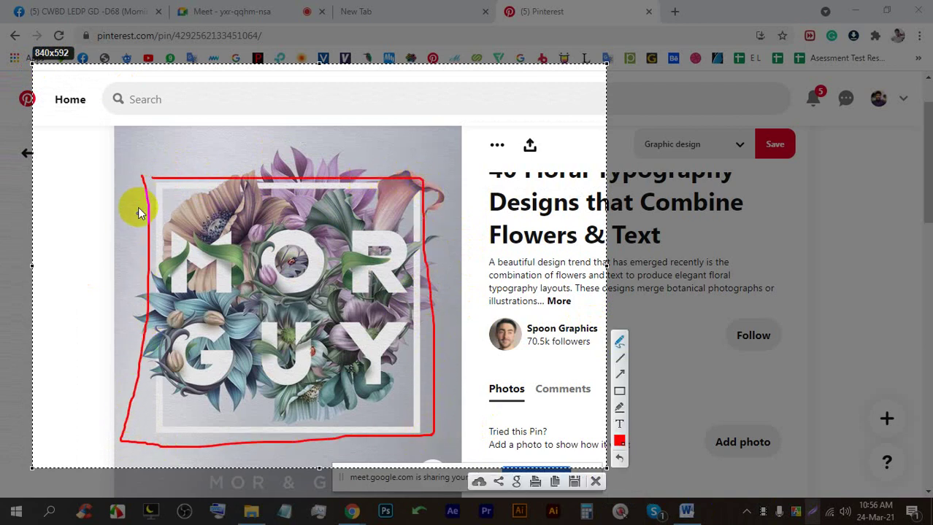
{"action": "mouse_move", "coordinate": [165, 283]}
{"action": "left_mouse_down"}
{"action": "mouse_move", "coordinate": [147, 264]}
{"action": "mouse_move", "coordinate": [153, 285]}
{"action": "mouse_move", "coordinate": [128, 286]}
{"action": "mouse_move", "coordinate": [136, 305]}
{"action": "mouse_move", "coordinate": [126, 319]}
{"action": "mouse_move", "coordinate": [143, 329]}
{"action": "mouse_move", "coordinate": [132, 368]}
{"action": "mouse_move", "coordinate": [173, 378]}
{"action": "mouse_move", "coordinate": [150, 376]}
{"action": "left_mouse_up"}
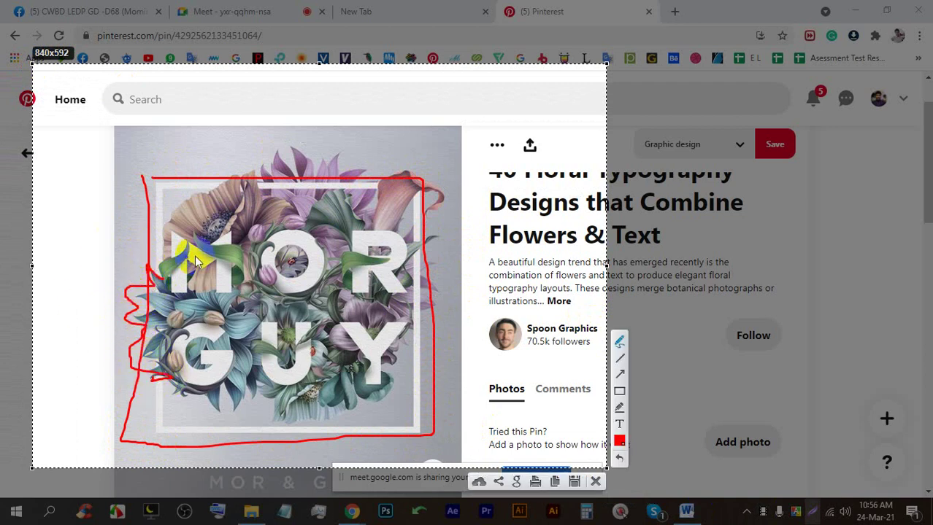
{"action": "mouse_move", "coordinate": [166, 282]}
{"action": "left_mouse_down"}
{"action": "mouse_move", "coordinate": [108, 335]}
{"action": "mouse_move", "coordinate": [165, 321]}
{"action": "mouse_move", "coordinate": [153, 341]}
{"action": "mouse_move", "coordinate": [169, 320]}
{"action": "left_mouse_up"}
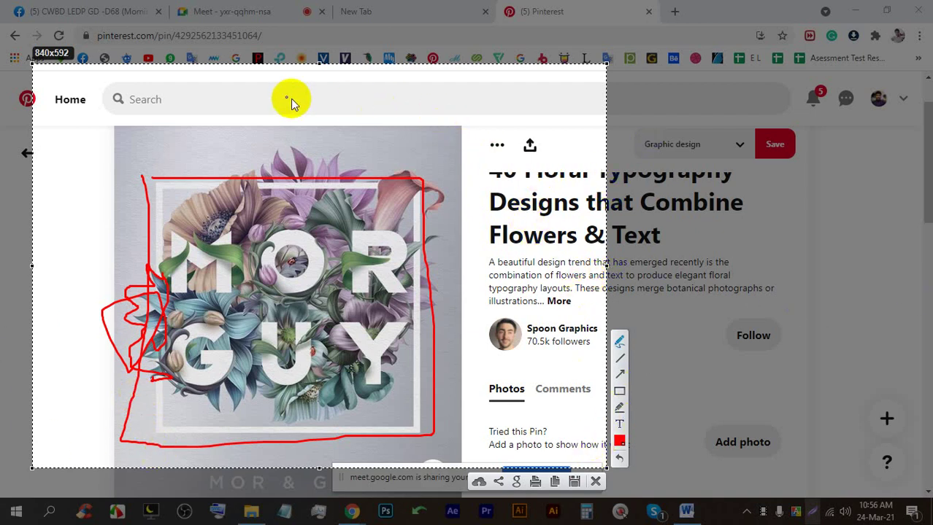
{"action": "mouse_move", "coordinate": [417, 107]}
{"action": "left_mouse_down"}
{"action": "mouse_move", "coordinate": [471, 116]}
{"action": "mouse_move", "coordinate": [520, 264]}
{"action": "left_mouse_up"}
{"action": "mouse_move", "coordinate": [415, 191]}
{"action": "left_mouse_down"}
{"action": "mouse_move", "coordinate": [427, 321]}
{"action": "mouse_move", "coordinate": [453, 356]}
{"action": "left_mouse_up"}
{"action": "left_click_drag", "start_coordinate": [133, 241], "coordinate": [657, 240]}
{"action": "left_click", "coordinate": [597, 481]}
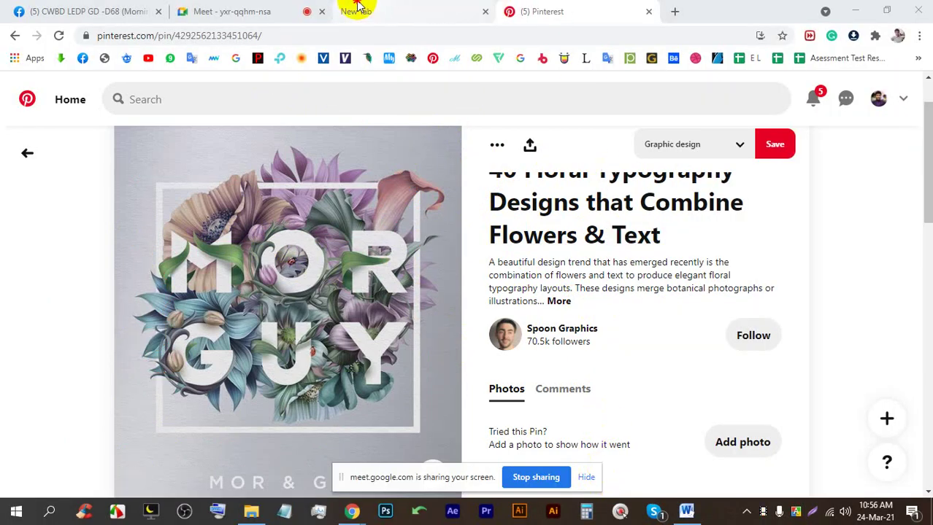
Capture a 1365x646 screenshot area over the meeting page, sketch a red freehand outline, arrow and curve on it, and discard the capture
{"action": "left_click", "coordinate": [355, 10]}
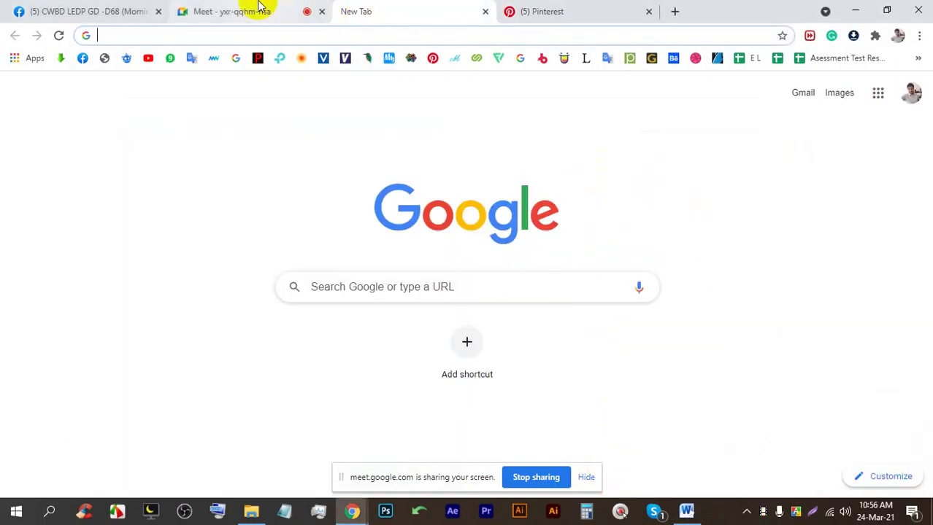
{"action": "left_click", "coordinate": [252, 11]}
{"action": "left_click", "coordinate": [814, 510]}
{"action": "left_click_drag", "start_coordinate": [931, 441], "coordinate": [1, 1]}
{"action": "left_click", "coordinate": [919, 311]}
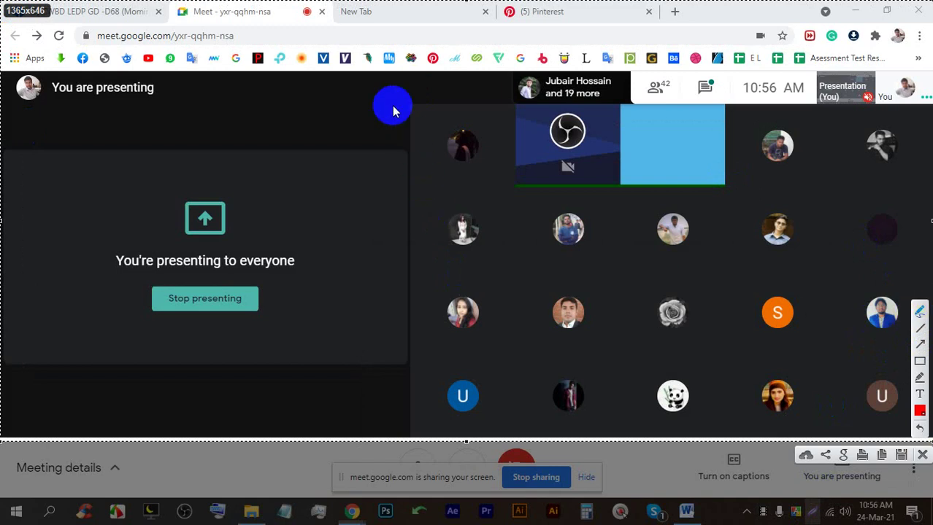
{"action": "mouse_move", "coordinate": [306, 82]}
{"action": "left_mouse_down"}
{"action": "mouse_move", "coordinate": [260, 130]}
{"action": "mouse_move", "coordinate": [329, 59]}
{"action": "mouse_move", "coordinate": [333, 212]}
{"action": "mouse_move", "coordinate": [360, 239]}
{"action": "mouse_move", "coordinate": [390, 245]}
{"action": "mouse_move", "coordinate": [371, 249]}
{"action": "mouse_move", "coordinate": [326, 212]}
{"action": "mouse_move", "coordinate": [305, 238]}
{"action": "mouse_move", "coordinate": [196, 229]}
{"action": "mouse_move", "coordinate": [277, 174]}
{"action": "mouse_move", "coordinate": [252, 148]}
{"action": "mouse_move", "coordinate": [261, 129]}
{"action": "mouse_move", "coordinate": [256, 161]}
{"action": "mouse_move", "coordinate": [274, 176]}
{"action": "mouse_move", "coordinate": [203, 221]}
{"action": "mouse_move", "coordinate": [209, 236]}
{"action": "mouse_move", "coordinate": [261, 244]}
{"action": "mouse_move", "coordinate": [277, 230]}
{"action": "mouse_move", "coordinate": [325, 231]}
{"action": "mouse_move", "coordinate": [372, 207]}
{"action": "mouse_move", "coordinate": [336, 205]}
{"action": "mouse_move", "coordinate": [331, 181]}
{"action": "left_mouse_up"}
{"action": "left_click_drag", "start_coordinate": [146, 173], "coordinate": [88, 221]}
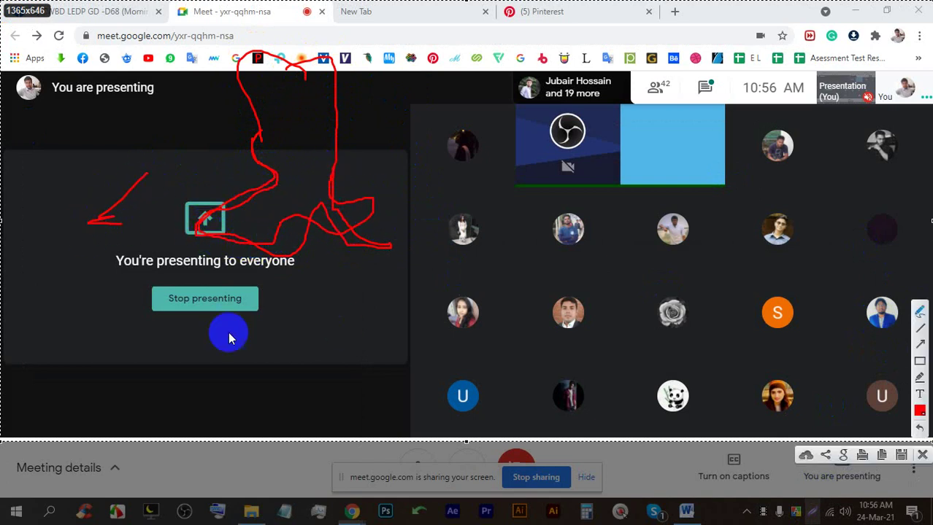
{"action": "left_click", "coordinate": [362, 154]}
{"action": "left_click_drag", "start_coordinate": [353, 155], "coordinate": [659, 154]}
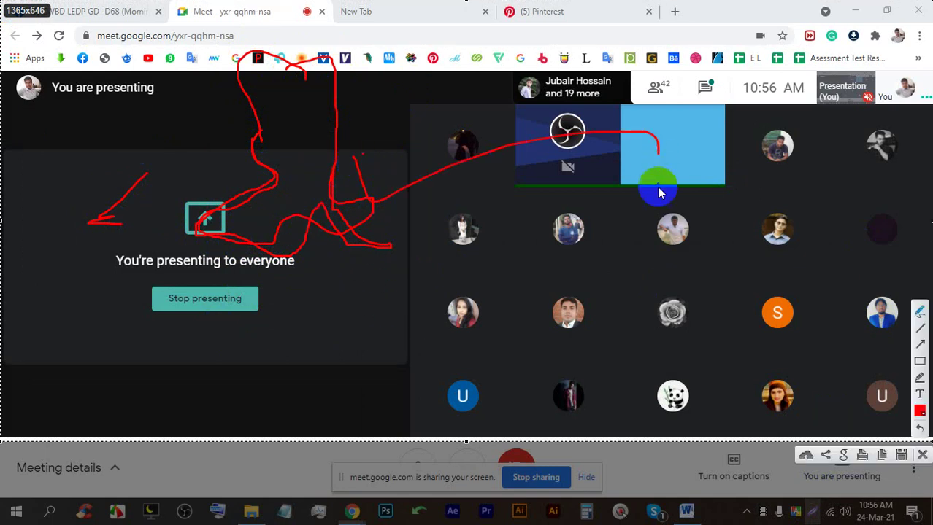
{"action": "left_click", "coordinate": [922, 454]}
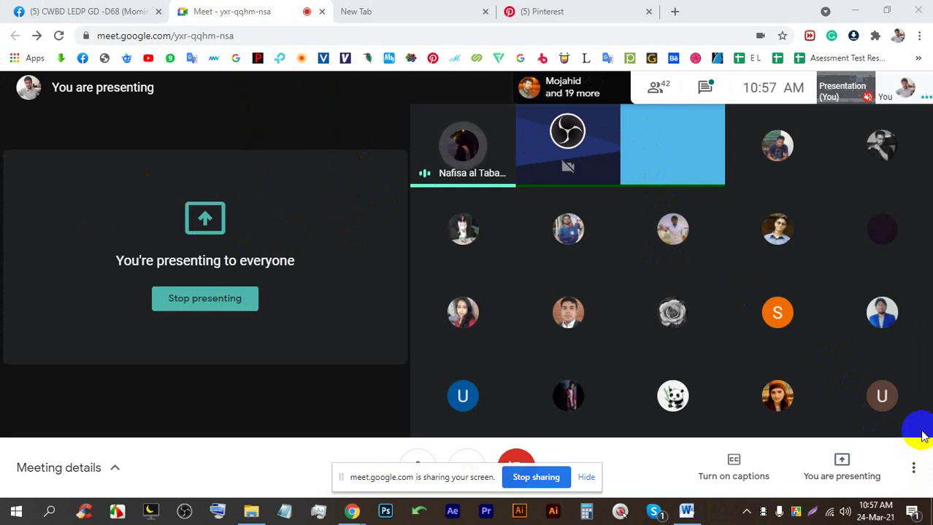
Close the blank browser tab and hide the screen-sharing notice on the meeting page
{"action": "left_click", "coordinate": [486, 19]}
{"action": "left_click", "coordinate": [485, 10]}
{"action": "left_click", "coordinate": [242, 9]}
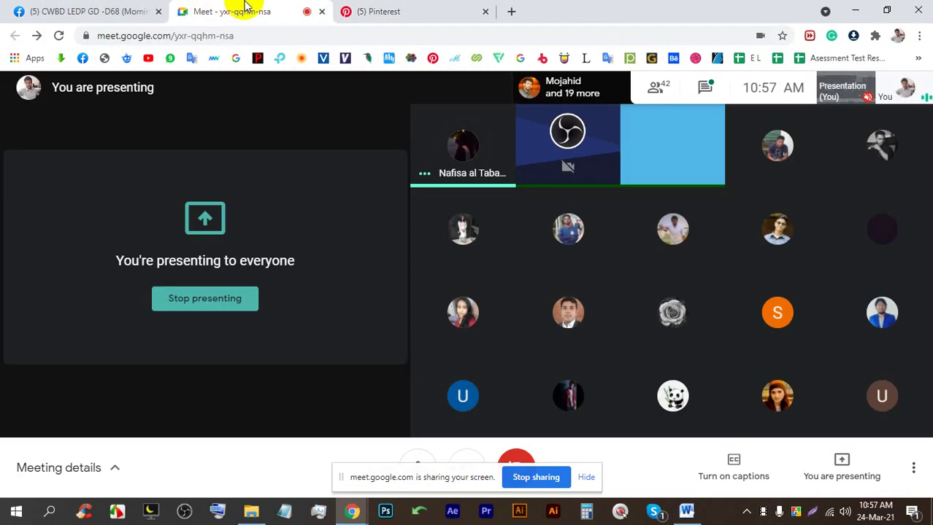
{"action": "left_click", "coordinate": [586, 478]}
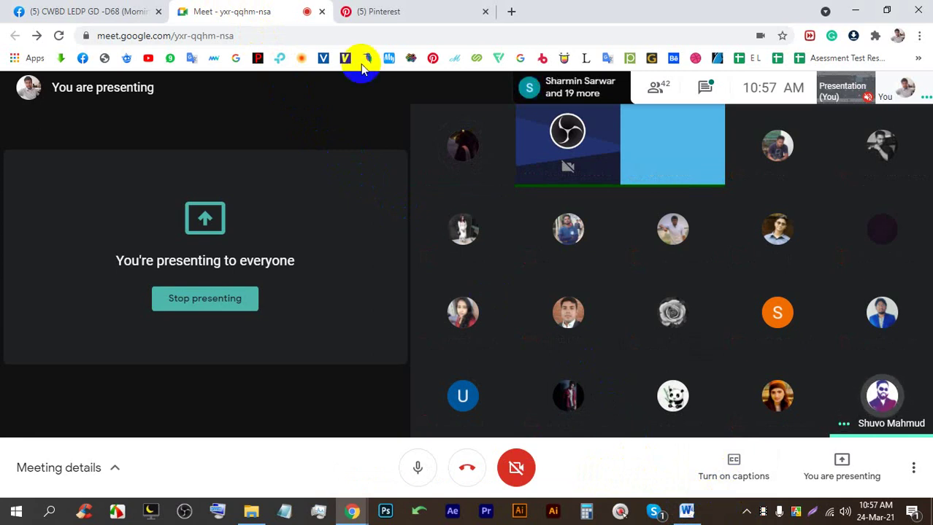
Show the floral typography pin on Pinterest once more and return to the meeting
{"action": "left_click", "coordinate": [406, 10]}
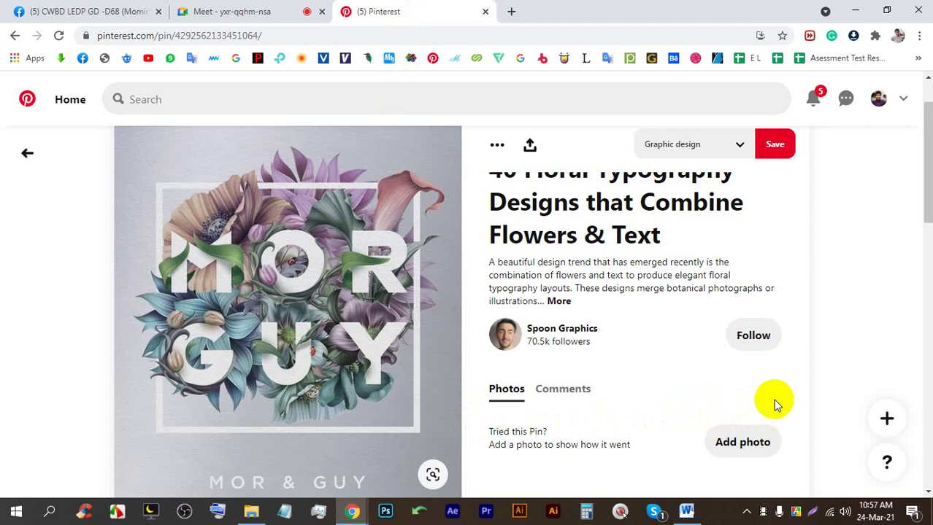
{"action": "left_click", "coordinate": [272, 8]}
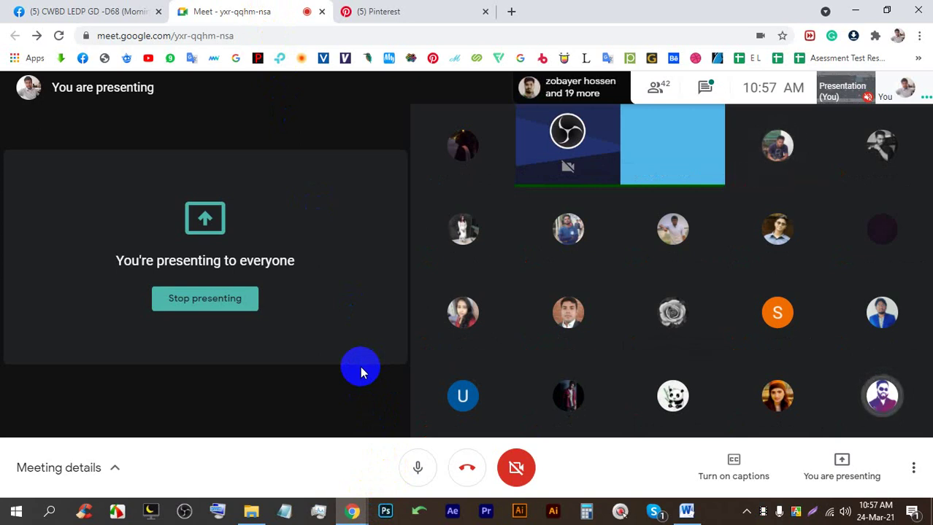
Switch to Photoshop and create a new document from the A4 preset, 210 x 297 mm at 300 ppi
{"action": "left_click", "coordinate": [386, 513]}
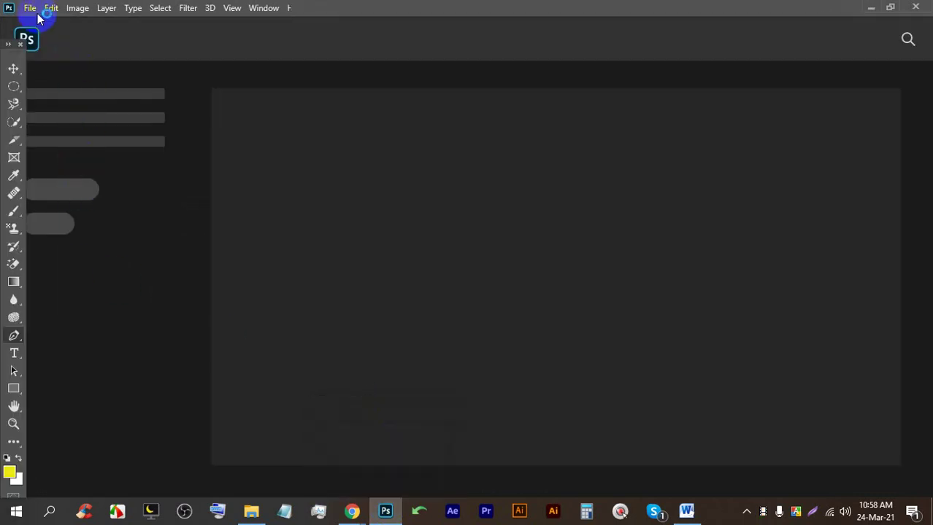
{"action": "left_click", "coordinate": [29, 8]}
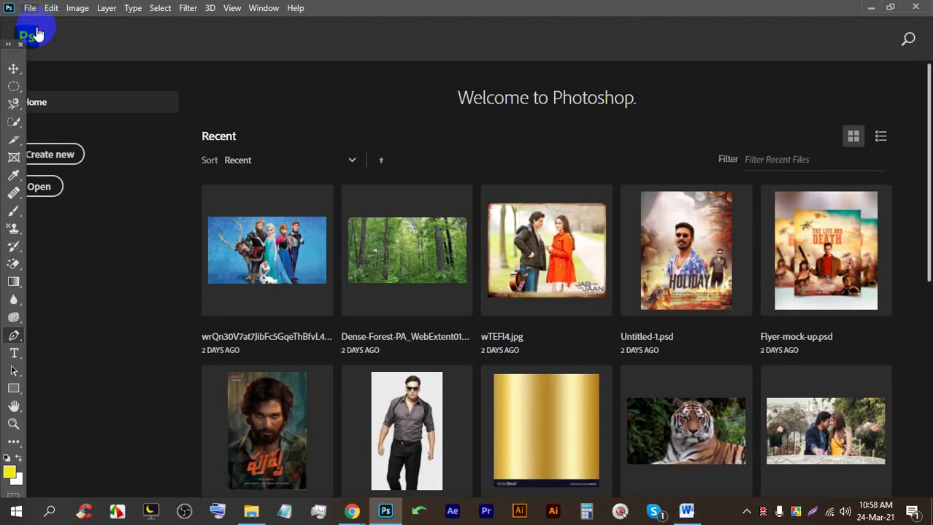
{"action": "left_click", "coordinate": [32, 34]}
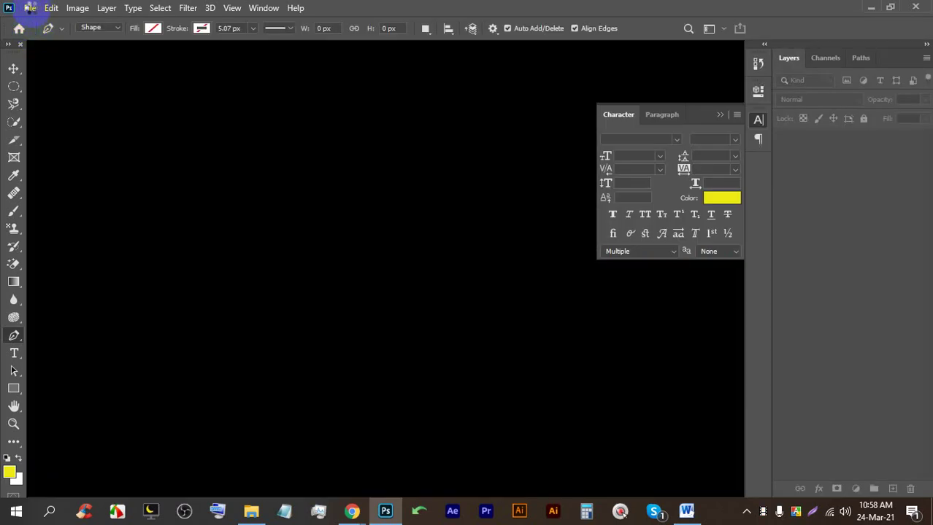
{"action": "left_click", "coordinate": [29, 8]}
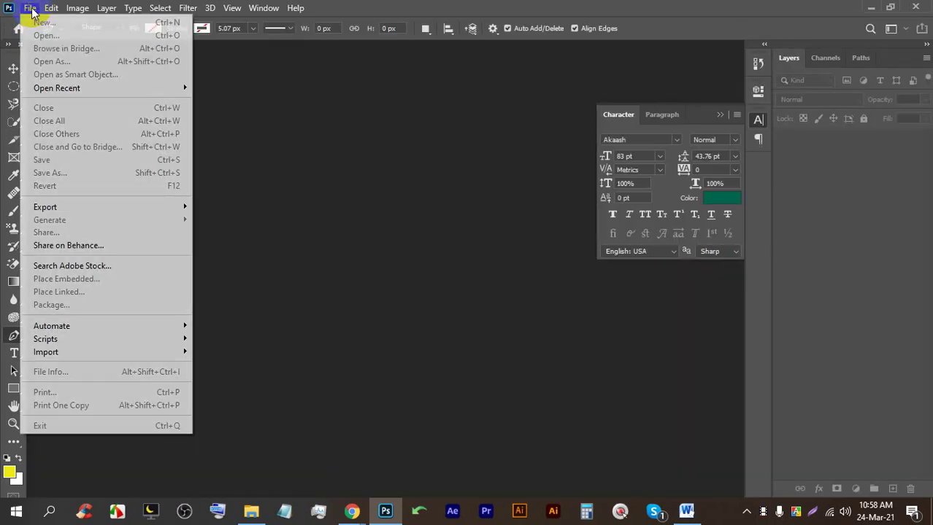
{"action": "left_click", "coordinate": [368, 130]}
{"action": "left_click", "coordinate": [29, 8]}
{"action": "left_click", "coordinate": [39, 24]}
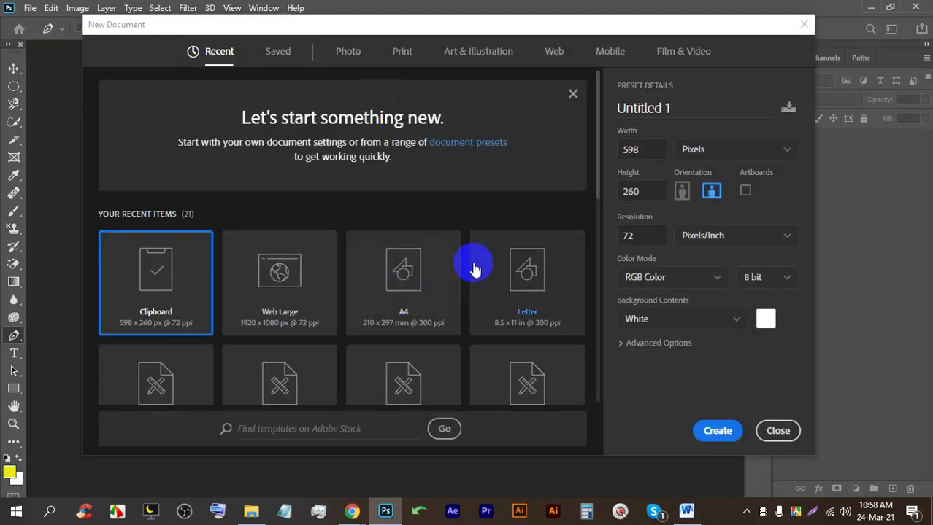
{"action": "double_click", "coordinate": [431, 265]}
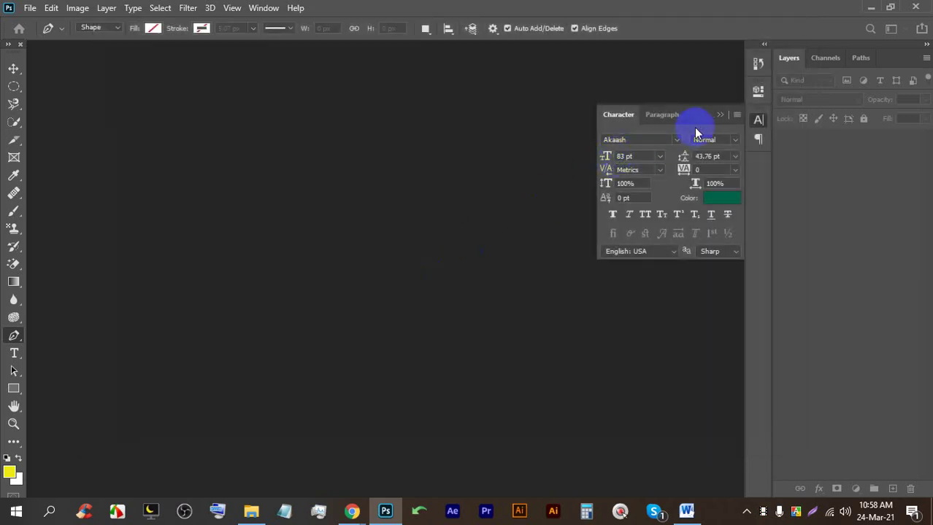
Draw a rectangle about 1530 x 1203 px on the upper part of the blank page
{"action": "left_click", "coordinate": [719, 115]}
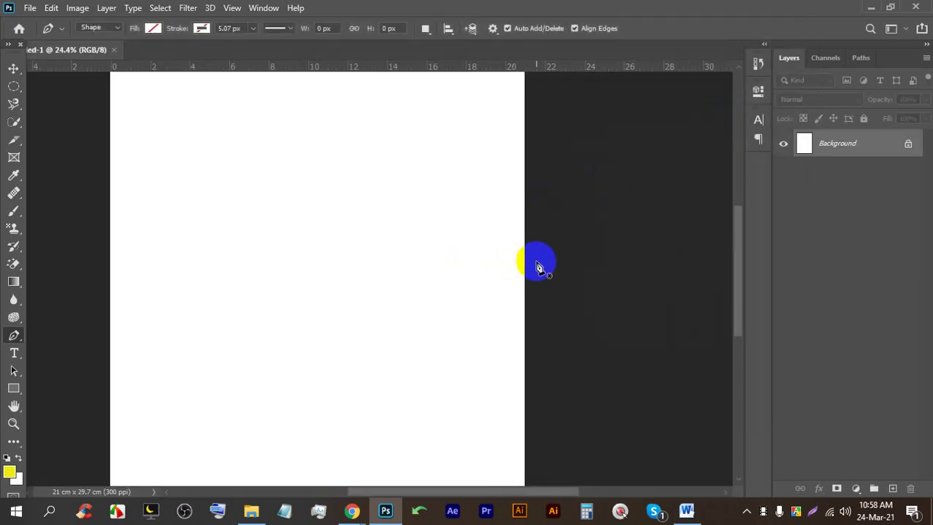
{"action": "left_click", "coordinate": [14, 389]}
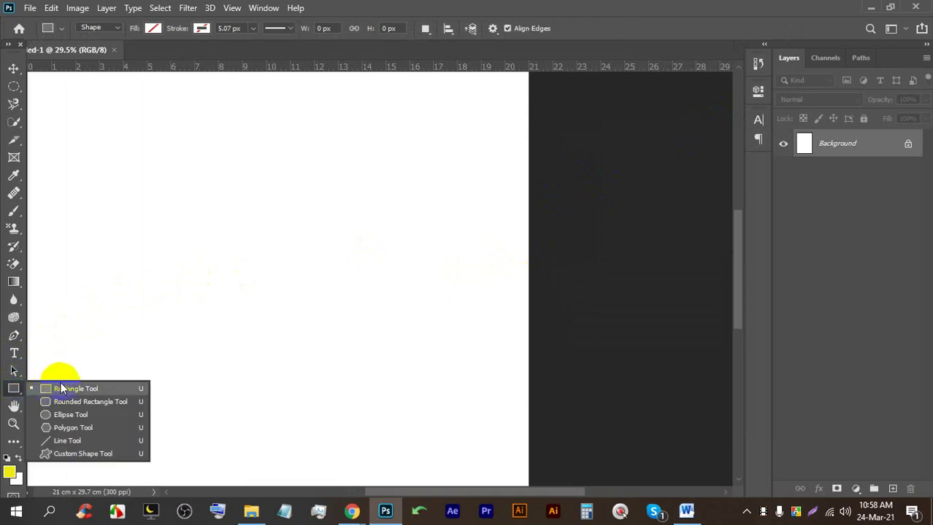
{"action": "left_click", "coordinate": [64, 388]}
{"action": "mouse_move", "coordinate": [99, 124]}
{"action": "left_mouse_down"}
{"action": "mouse_move", "coordinate": [369, 365]}
{"action": "mouse_move", "coordinate": [407, 365]}
{"action": "left_mouse_up"}
Give the rectangle a blue stroke about 42.89 px thick
{"action": "left_click", "coordinate": [202, 29]}
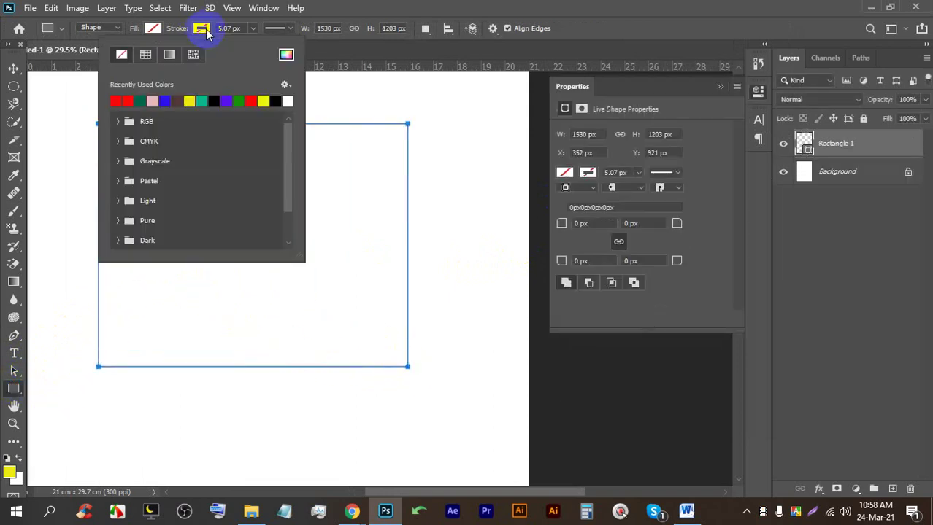
{"action": "left_click", "coordinate": [164, 101]}
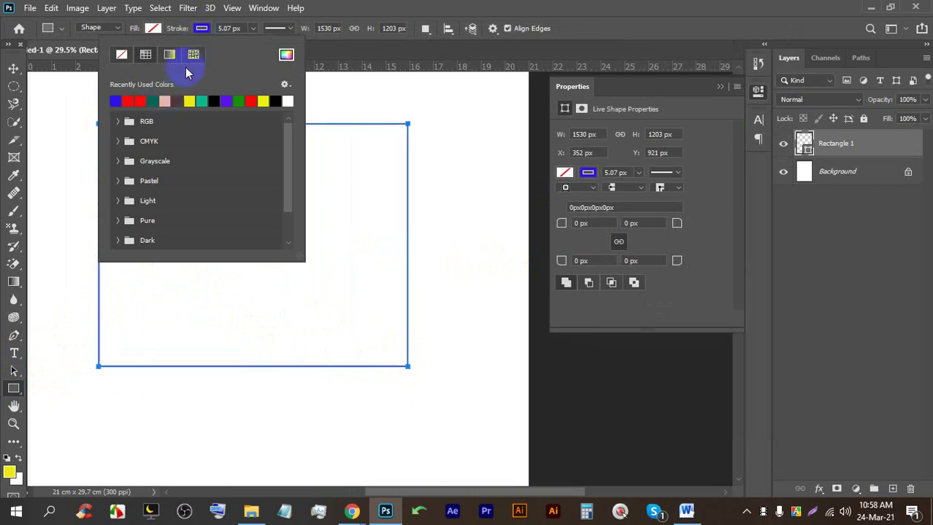
{"action": "left_click", "coordinate": [251, 31]}
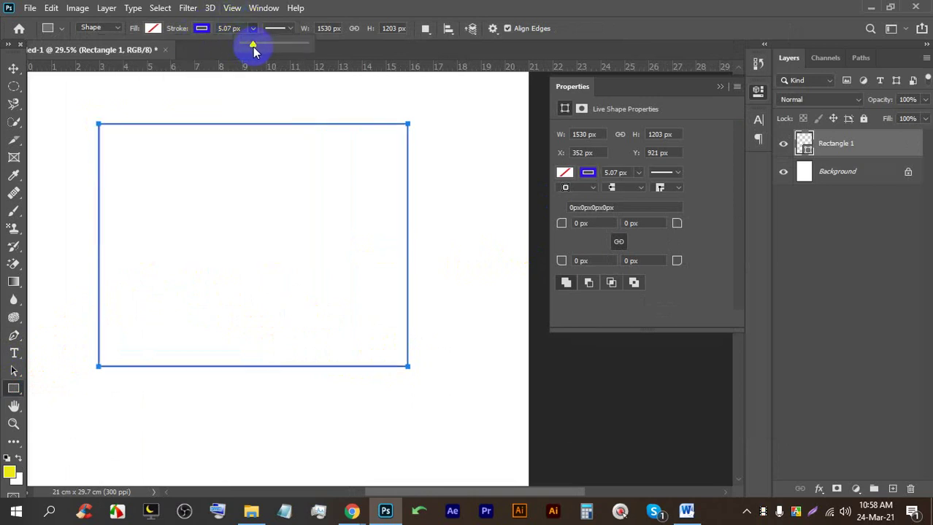
{"action": "left_click_drag", "start_coordinate": [258, 48], "coordinate": [263, 48]}
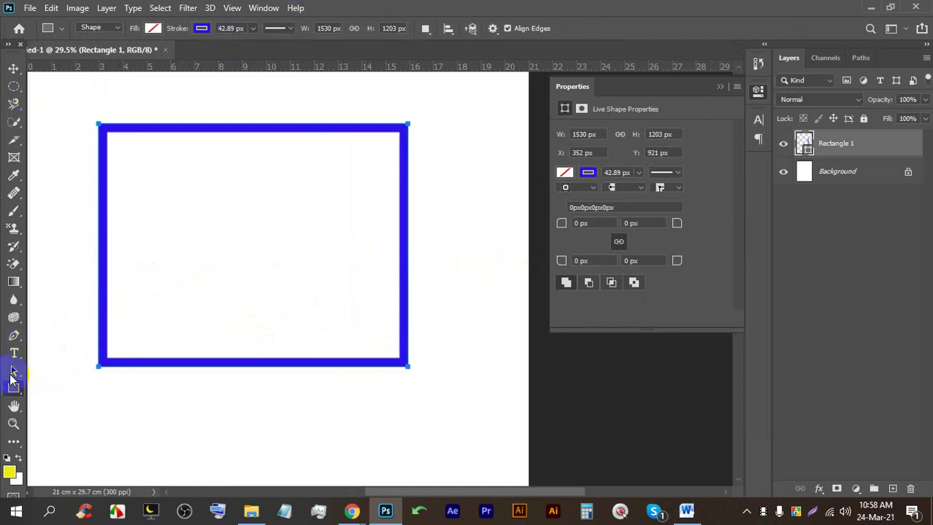
{"action": "right_click", "coordinate": [15, 339]}
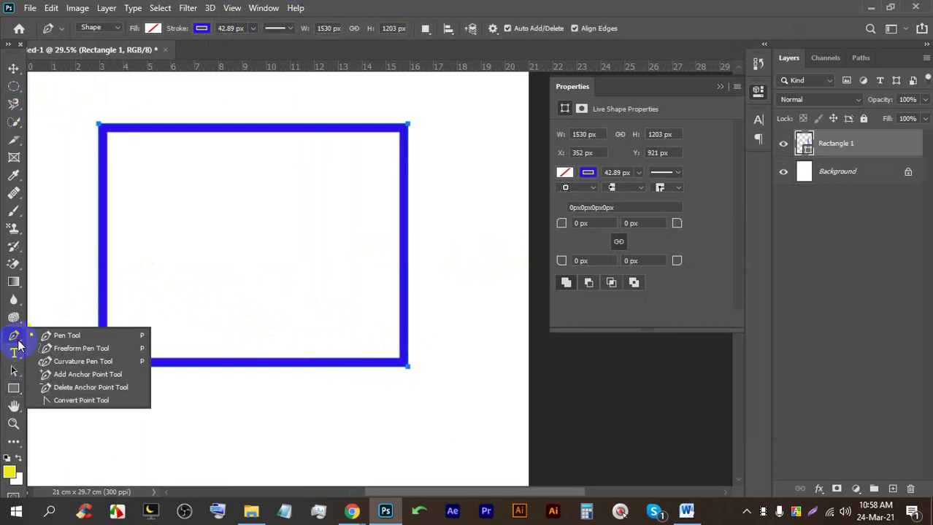
{"action": "left_click", "coordinate": [55, 334]}
{"action": "left_click", "coordinate": [119, 335]}
{"action": "left_click", "coordinate": [77, 281]}
{"action": "left_click", "coordinate": [89, 249]}
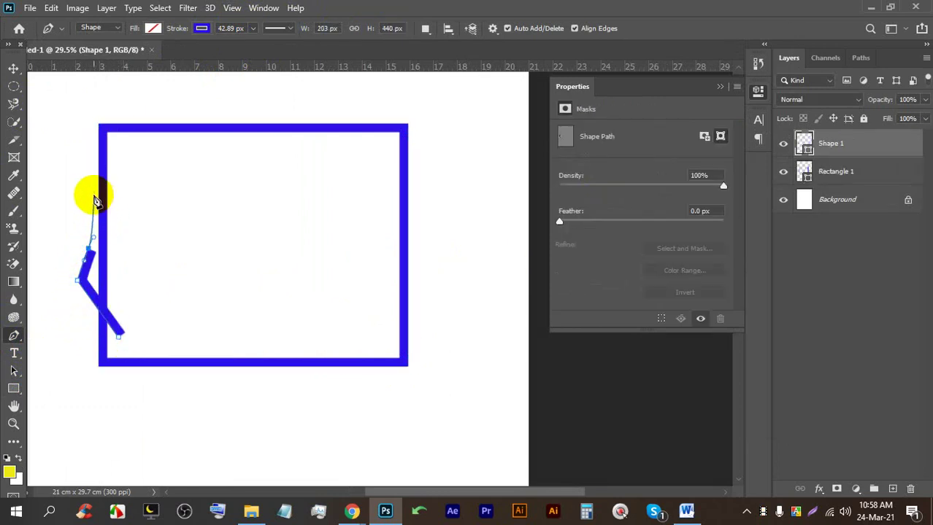
{"action": "key", "text": "ctrl+z"}
{"action": "key", "text": "ctrl+z"}
{"action": "key", "text": "ctrl+z"}
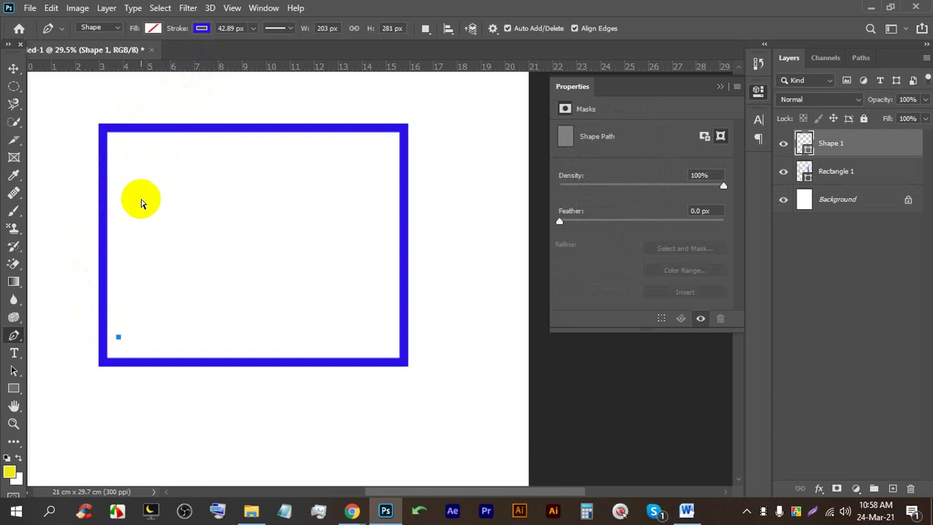
{"action": "key", "text": "ctrl+z"}
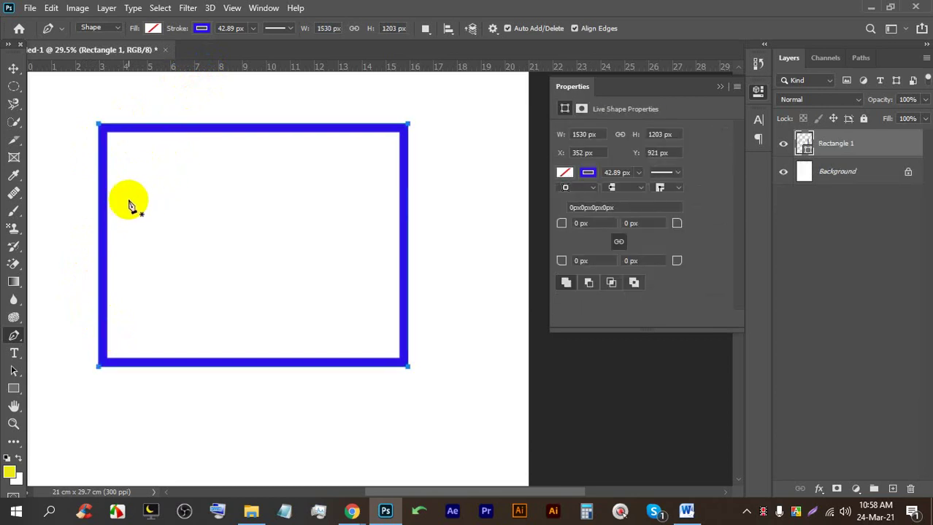
Select the rectangle's layer, hide it and show it again
{"action": "left_click", "coordinate": [13, 68]}
{"action": "mouse_move", "coordinate": [271, 129]}
{"action": "left_mouse_down"}
{"action": "mouse_move", "coordinate": [296, 124]}
{"action": "mouse_move", "coordinate": [266, 129]}
{"action": "left_mouse_up"}
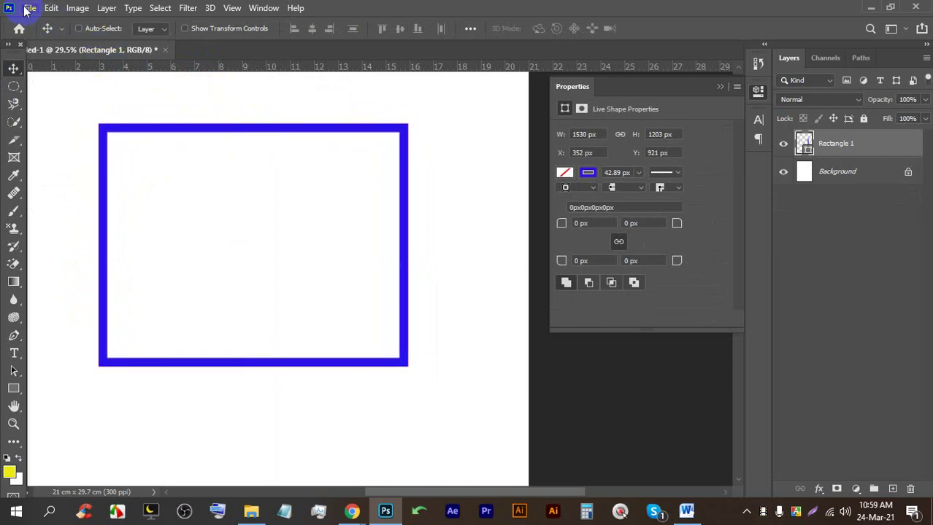
{"action": "left_click", "coordinate": [819, 145]}
{"action": "right_click", "coordinate": [875, 147]}
{"action": "left_click", "coordinate": [891, 144]}
{"action": "left_click", "coordinate": [797, 156]}
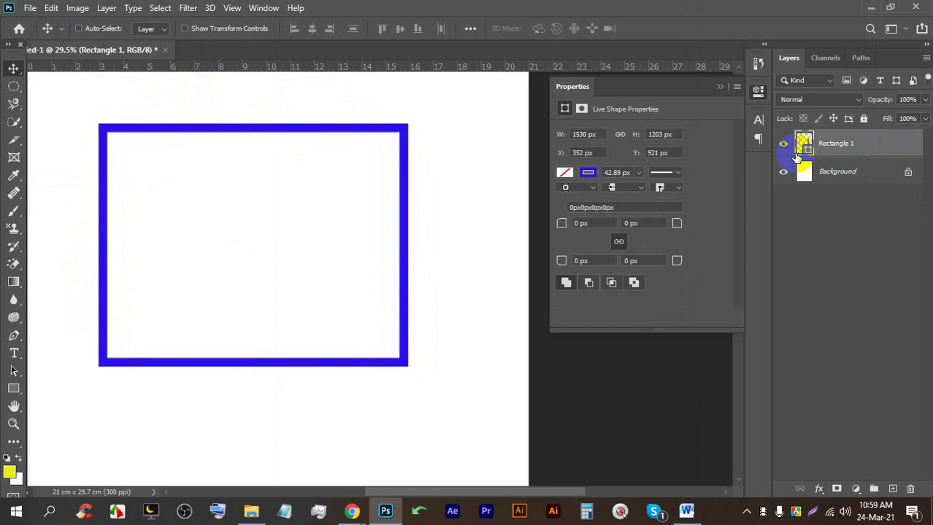
{"action": "left_click", "coordinate": [785, 144]}
{"action": "left_click", "coordinate": [782, 146]}
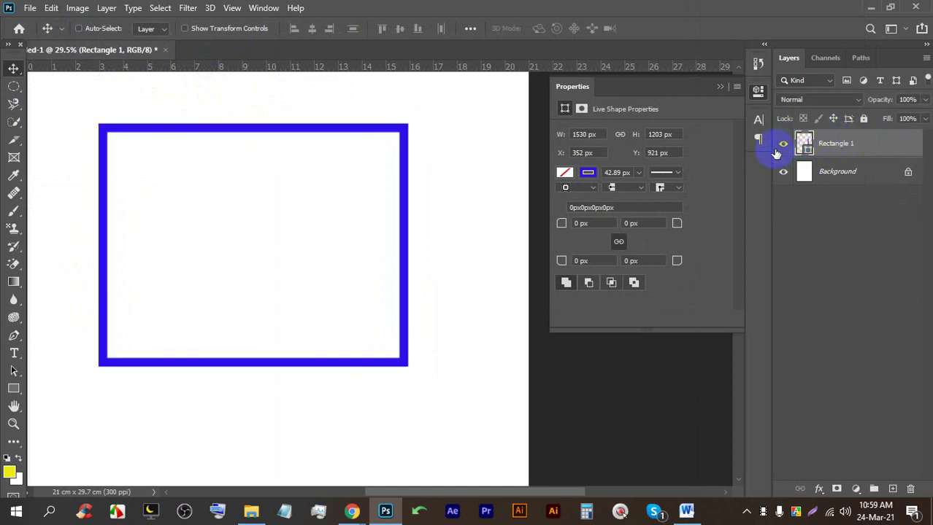
Draw a closed four-point path with the Pen tool in Path mode across the rectangle's right edge
{"action": "left_click", "coordinate": [13, 337]}
{"action": "left_click", "coordinate": [93, 29]}
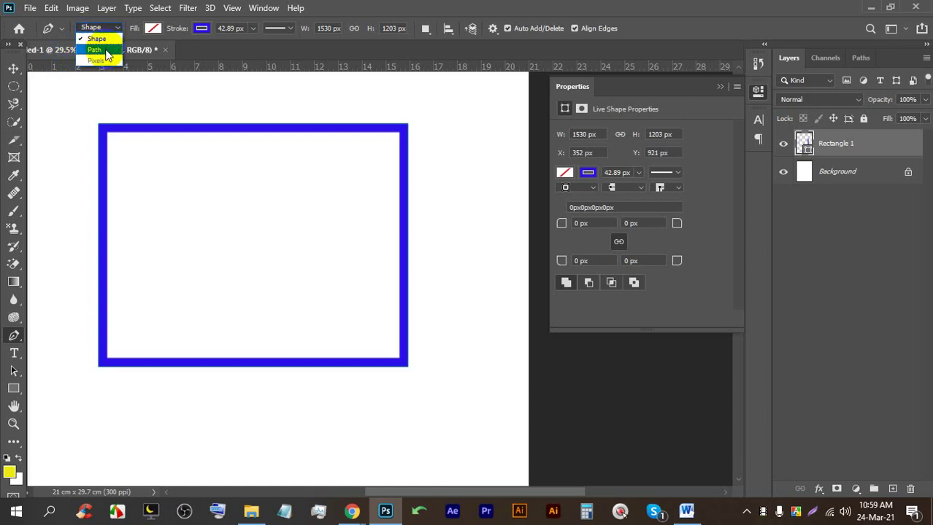
{"action": "left_click", "coordinate": [93, 44]}
{"action": "left_click", "coordinate": [429, 310]}
{"action": "left_click", "coordinate": [383, 263]}
{"action": "left_click", "coordinate": [383, 199]}
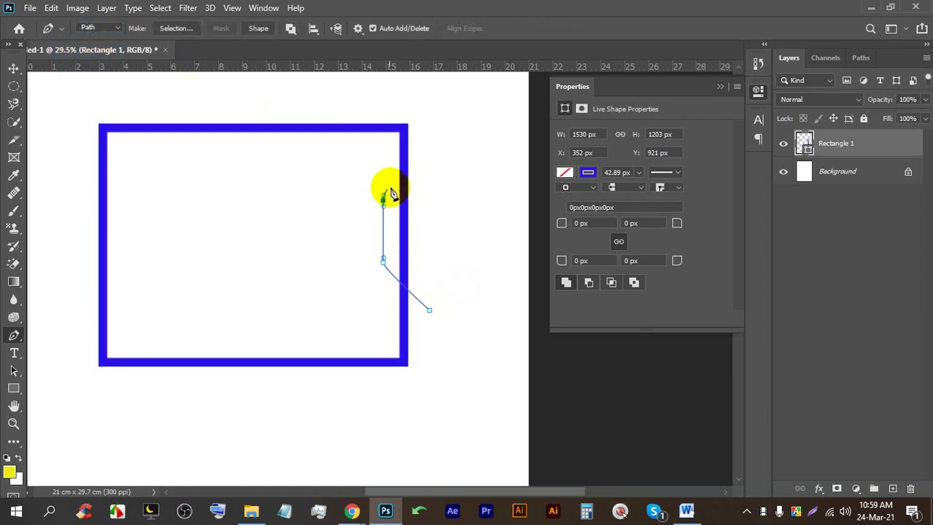
{"action": "left_click", "coordinate": [421, 167]}
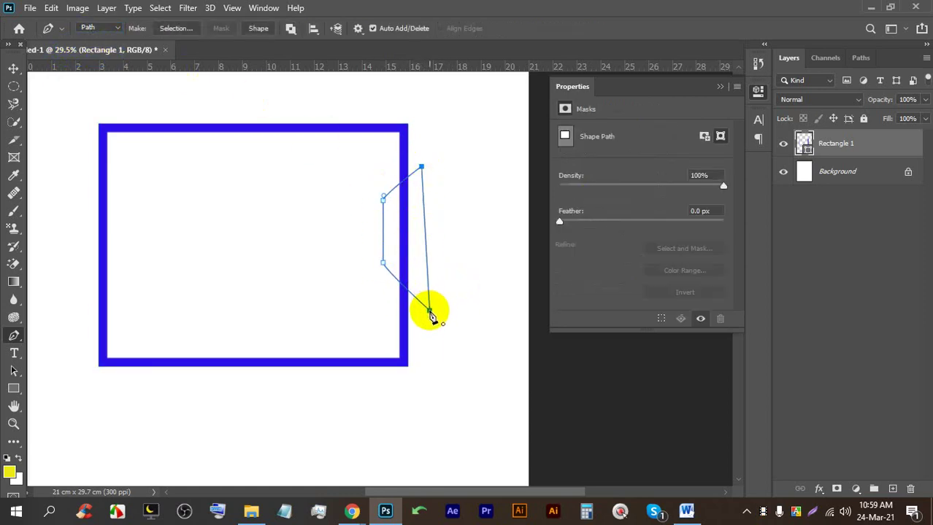
{"action": "left_click", "coordinate": [428, 312]}
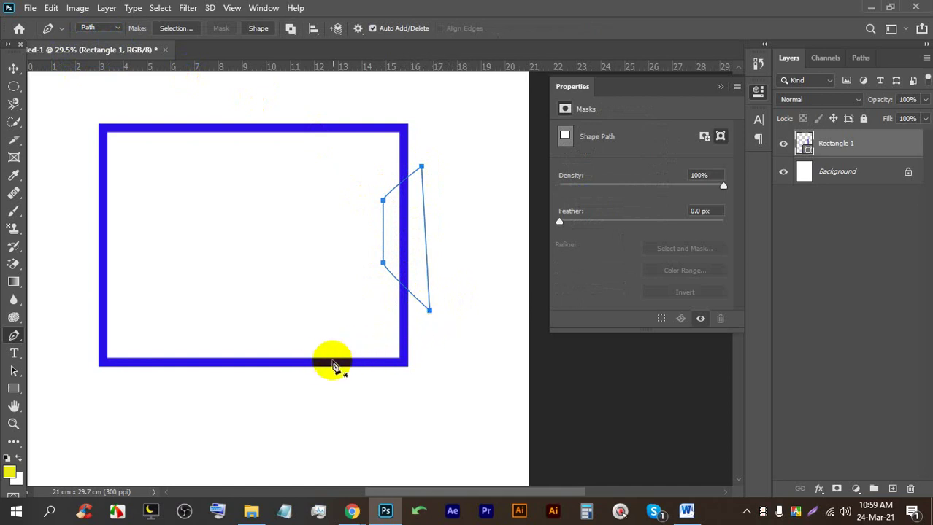
Convert the path to a selection and try to delete the enclosed part of the rectangle's stroke
{"action": "key", "text": "ctrl+Return"}
{"action": "key", "text": "Delete"}
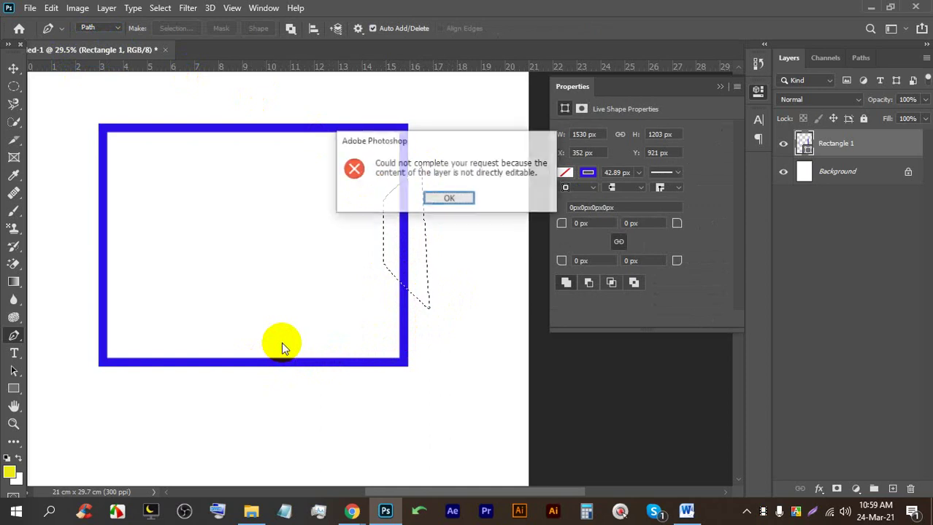
{"action": "left_click", "coordinate": [450, 199]}
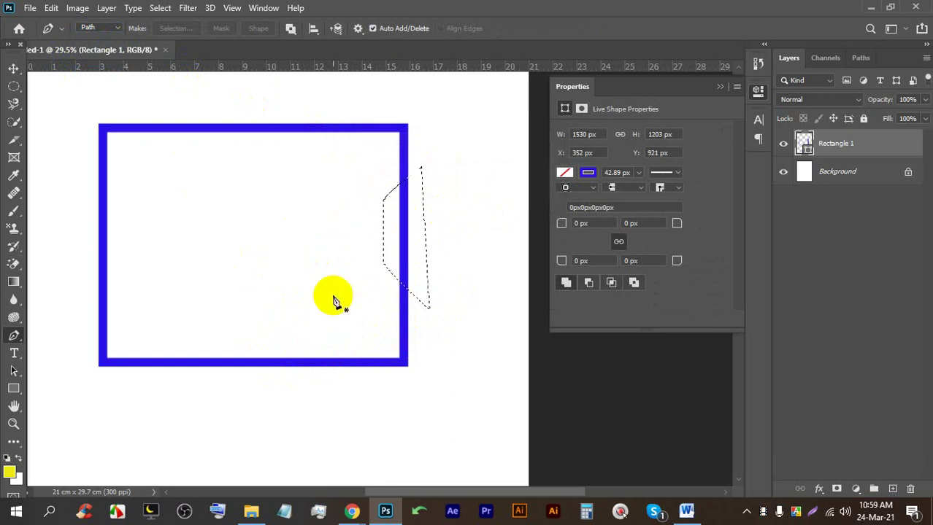
{"action": "key", "text": "Delete"}
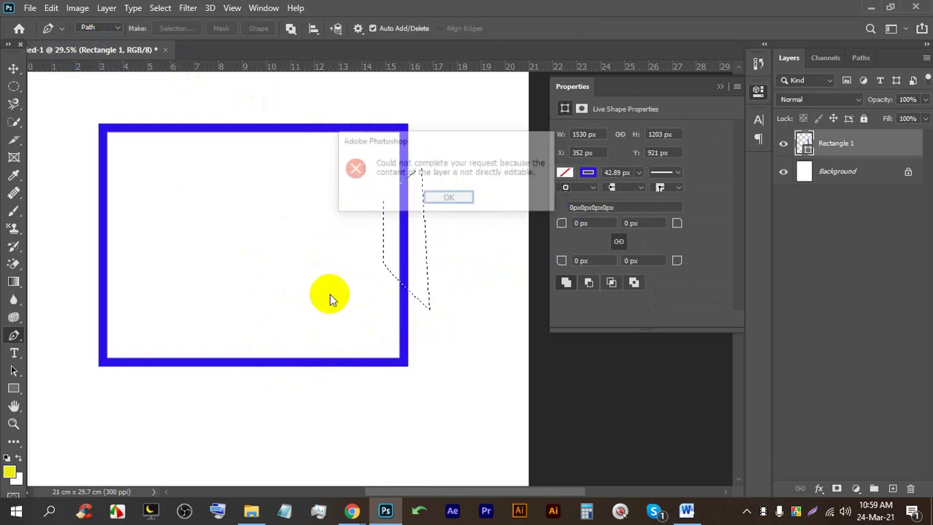
{"action": "key", "text": "Return"}
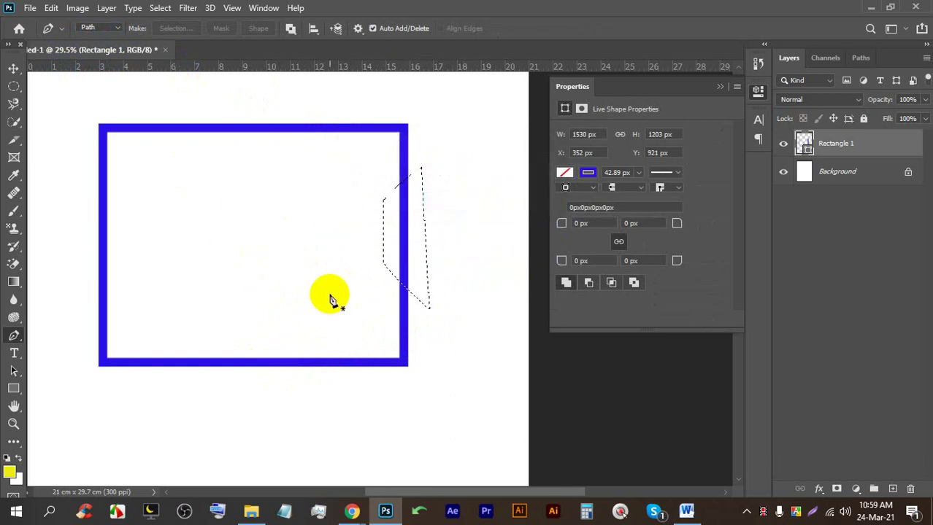
Rasterize the rectangle's layer and delete the selected part of its right edge
{"action": "right_click", "coordinate": [859, 147]}
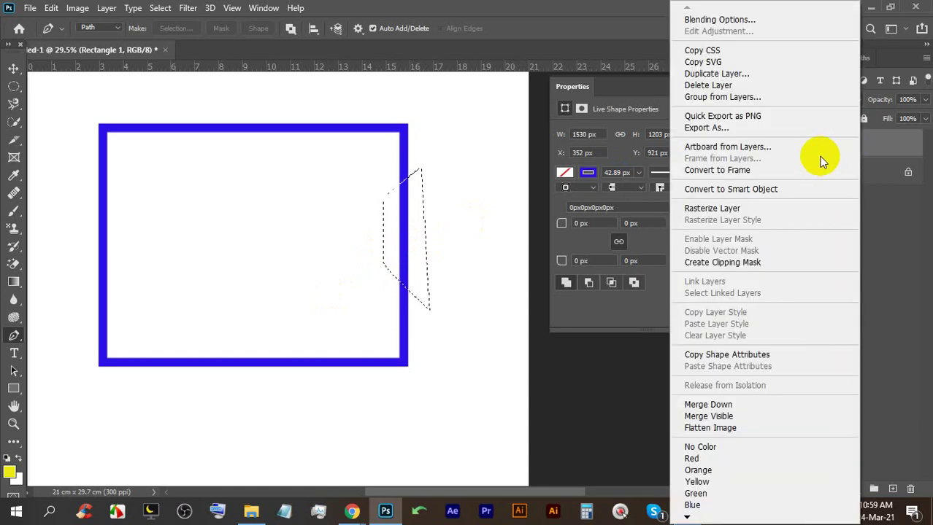
{"action": "left_click", "coordinate": [704, 207]}
{"action": "key", "text": "Delete"}
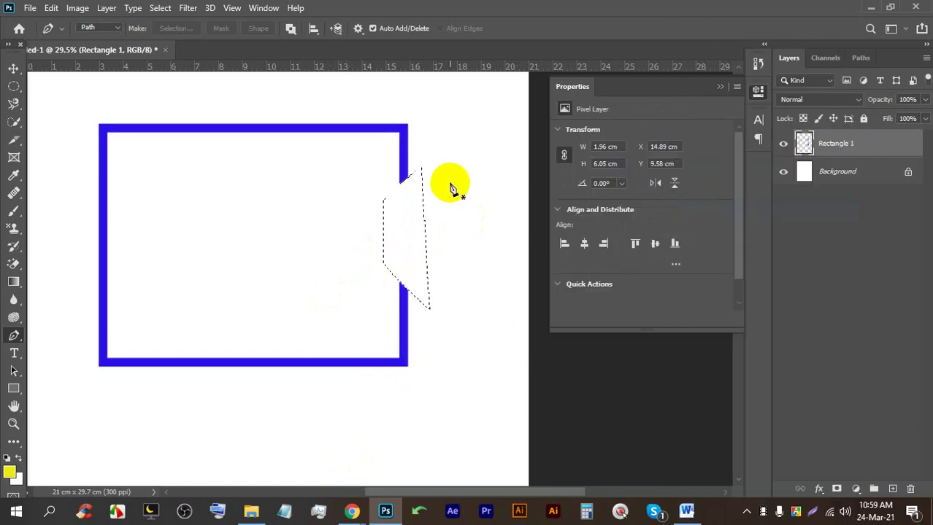
{"action": "left_click", "coordinate": [592, 110]}
Deselect and move the cut rectangle slightly right and down, to about X 3.61 cm, Y 8.56 cm
{"action": "key", "text": "ctrl+d"}
{"action": "left_click", "coordinate": [13, 68]}
{"action": "left_click_drag", "start_coordinate": [398, 140], "coordinate": [418, 145]}
{"action": "scroll", "coordinate": [417, 141], "scroll_direction": "down", "scroll_amount": 2}
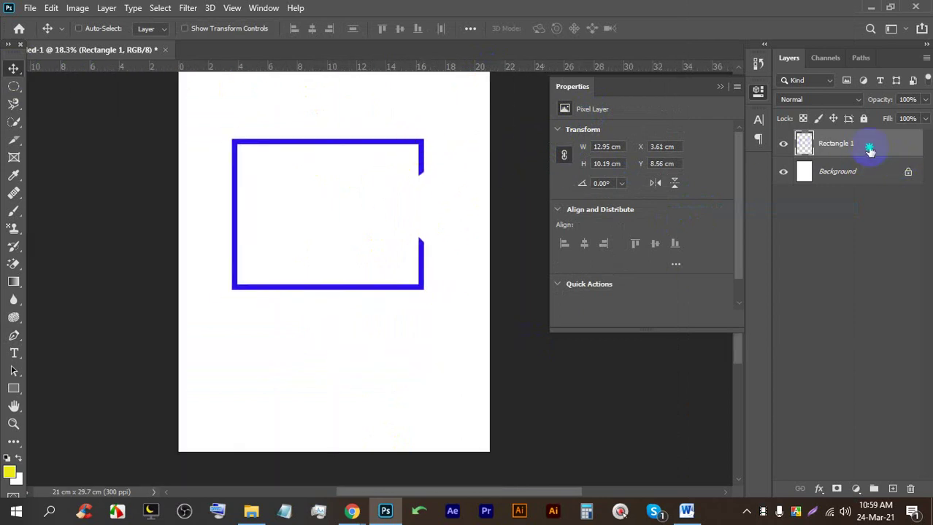
Check whether the rasterize command is still available for the rectangle's layer
{"action": "right_click", "coordinate": [869, 149]}
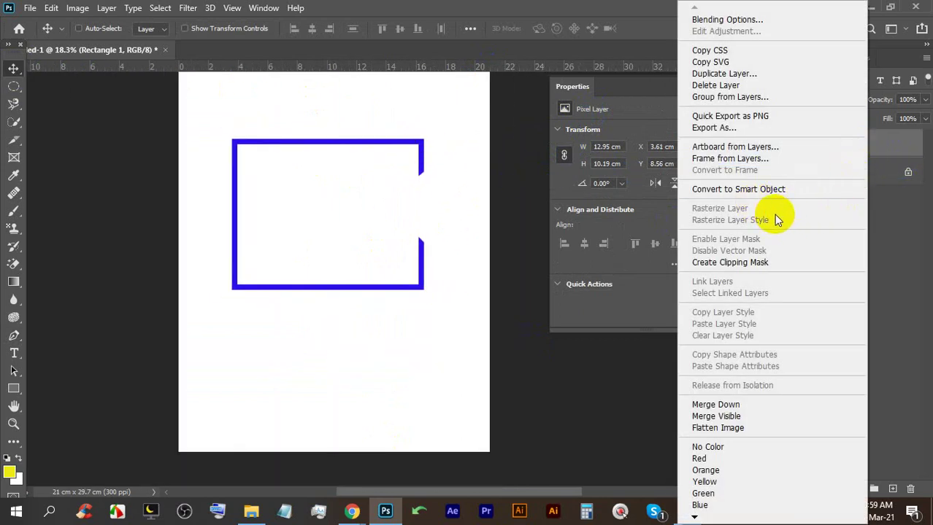
{"action": "left_click", "coordinate": [911, 272]}
{"action": "left_click", "coordinate": [910, 272]}
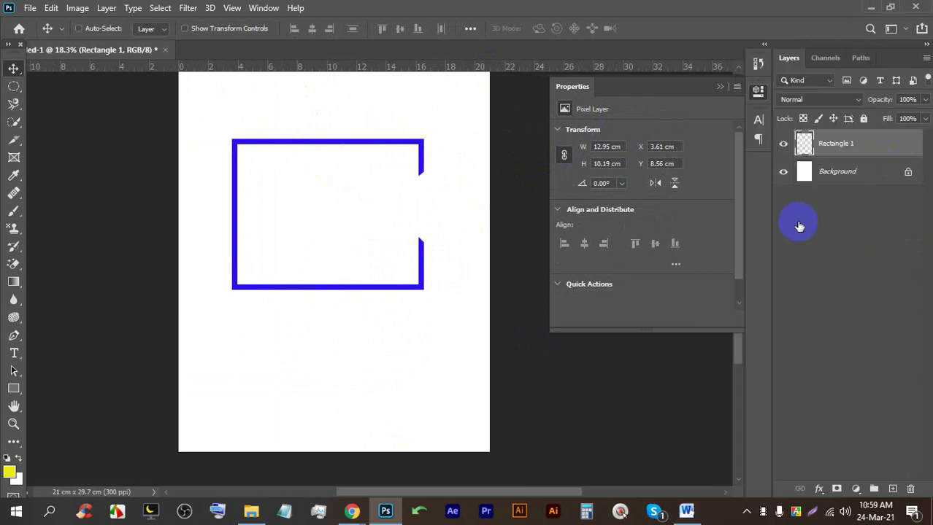
Return to the Google Meet window and stop presenting the screen
{"action": "left_click", "coordinate": [866, 7]}
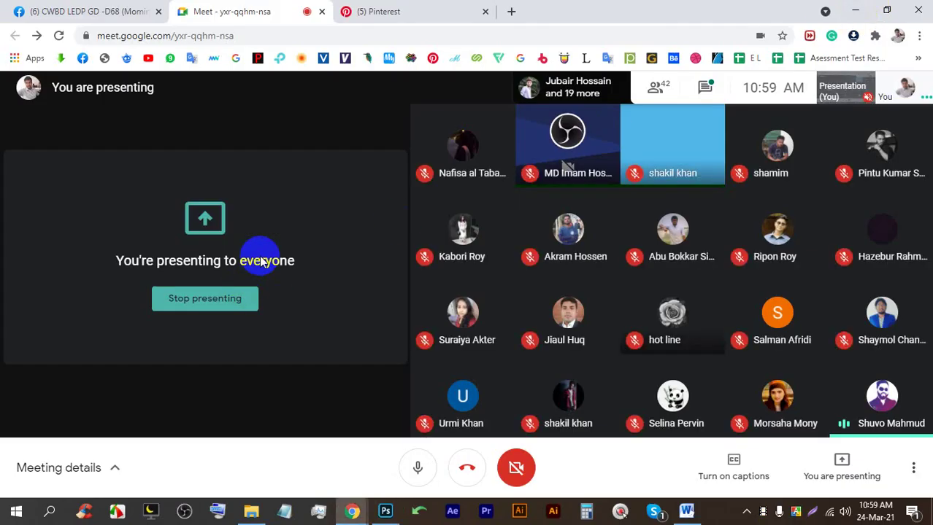
{"action": "left_click", "coordinate": [249, 295]}
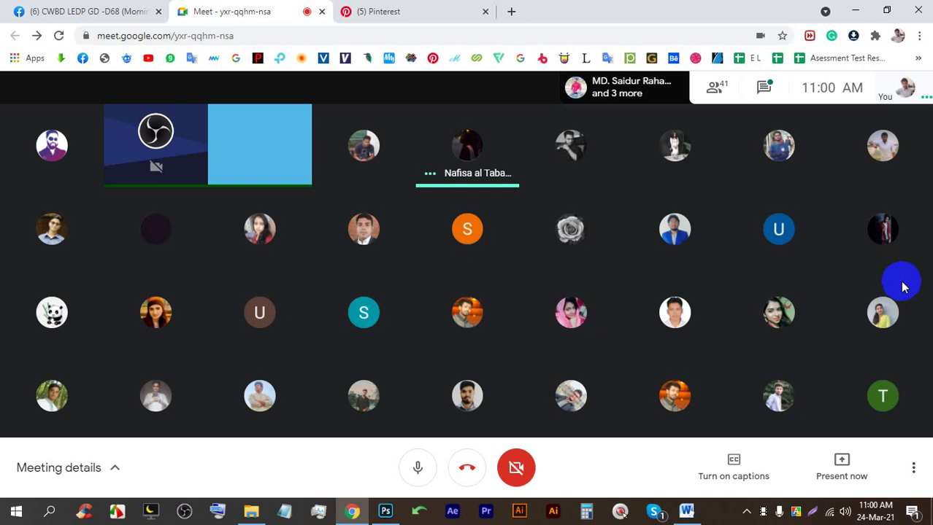
Look at the system clock and the March 2021 calendar, and close it again
{"action": "mouse_move", "coordinate": [869, 512]}
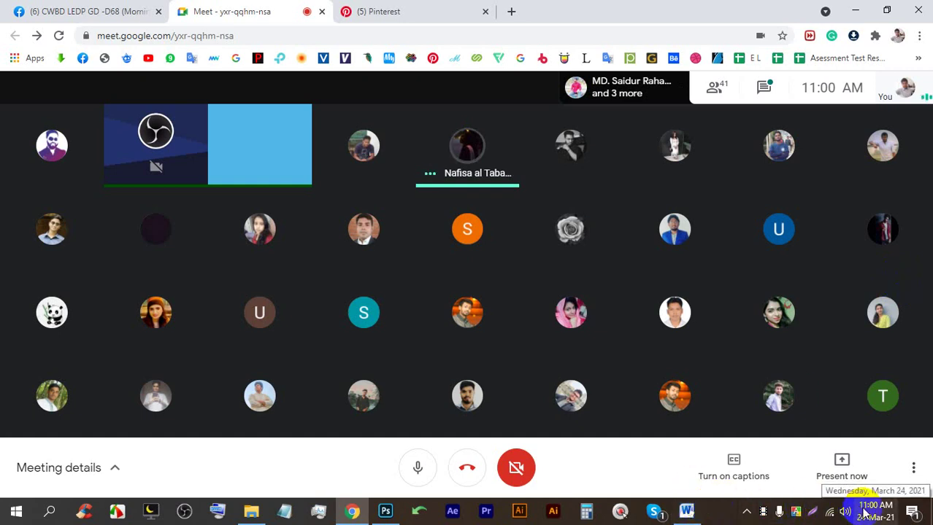
{"action": "left_click", "coordinate": [874, 508]}
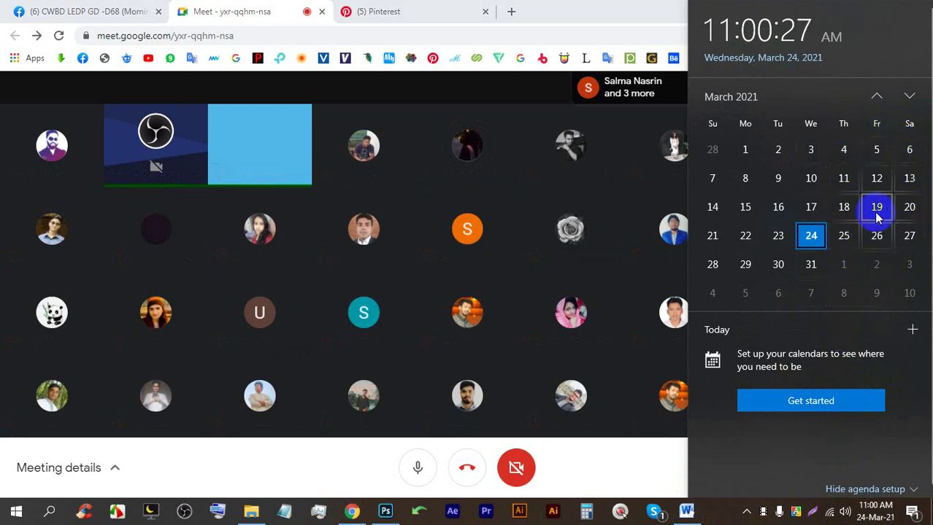
{"action": "left_click", "coordinate": [713, 503]}
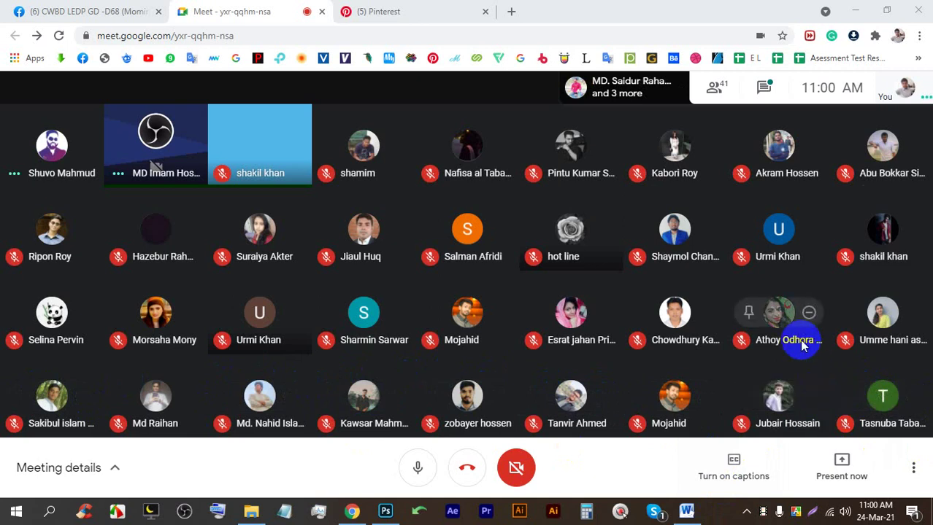
Mute the meeting microphone for the break and turn it back on when class resumes
{"action": "mouse_move", "coordinate": [869, 508]}
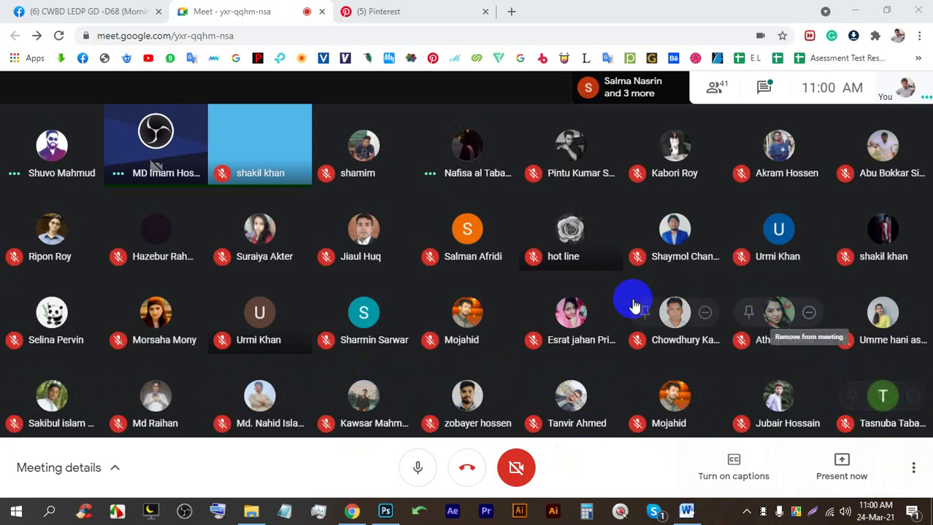
{"action": "left_click", "coordinate": [417, 467]}
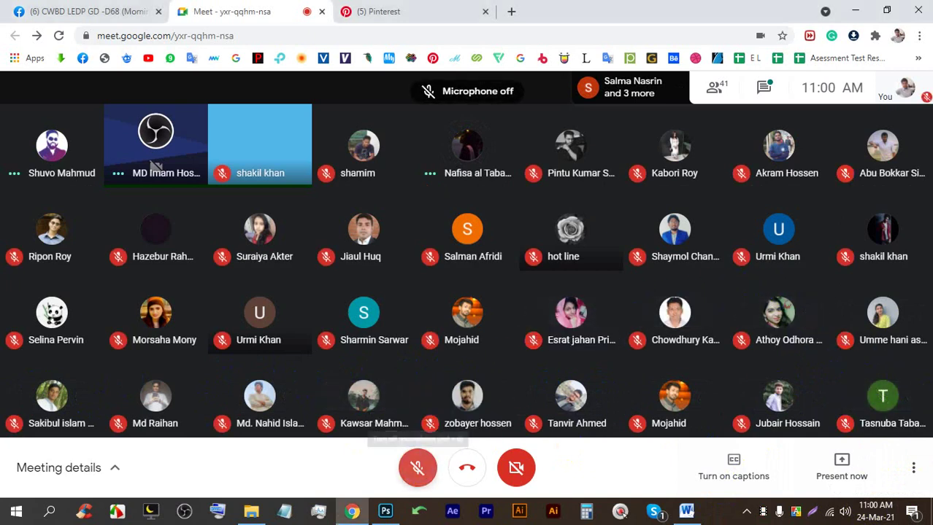
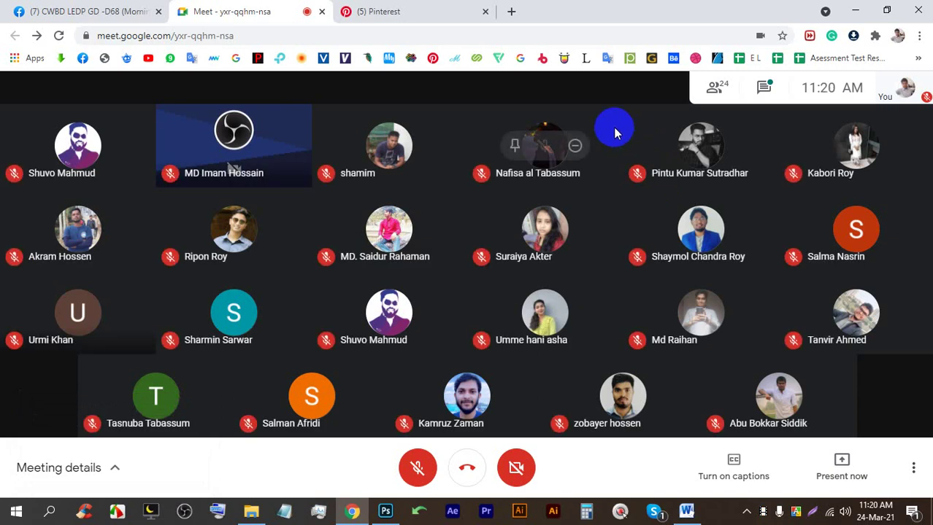
{"action": "left_click", "coordinate": [417, 468]}
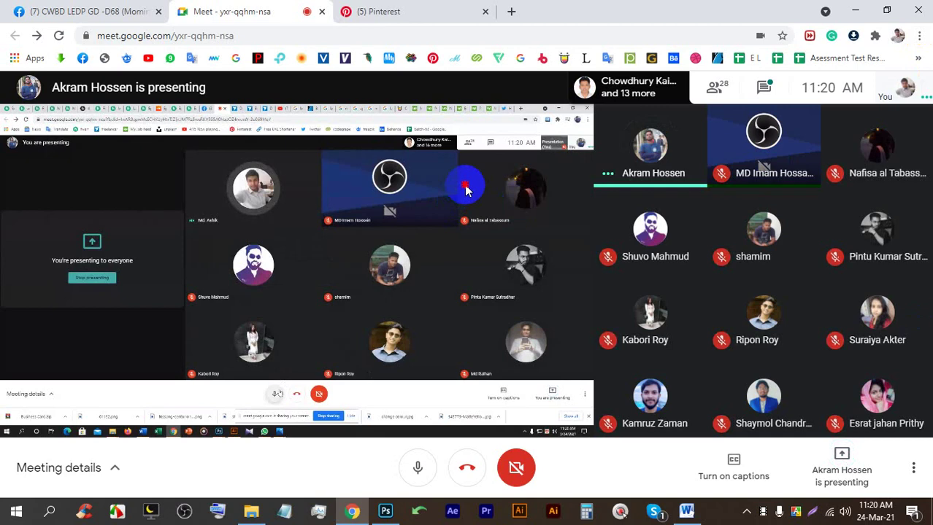
Show the meeting in full screen and pin the student's presentation to the main view
{"action": "double_click", "coordinate": [467, 190]}
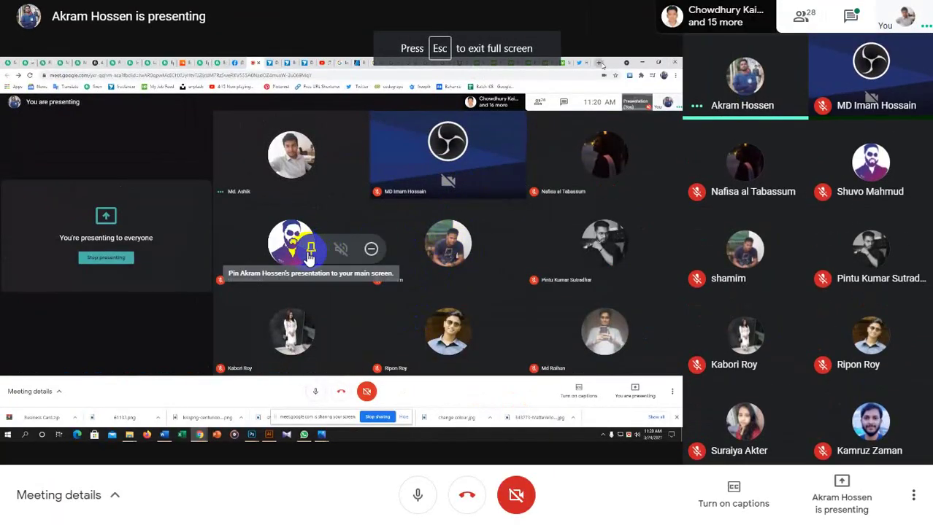
{"action": "left_click", "coordinate": [308, 253]}
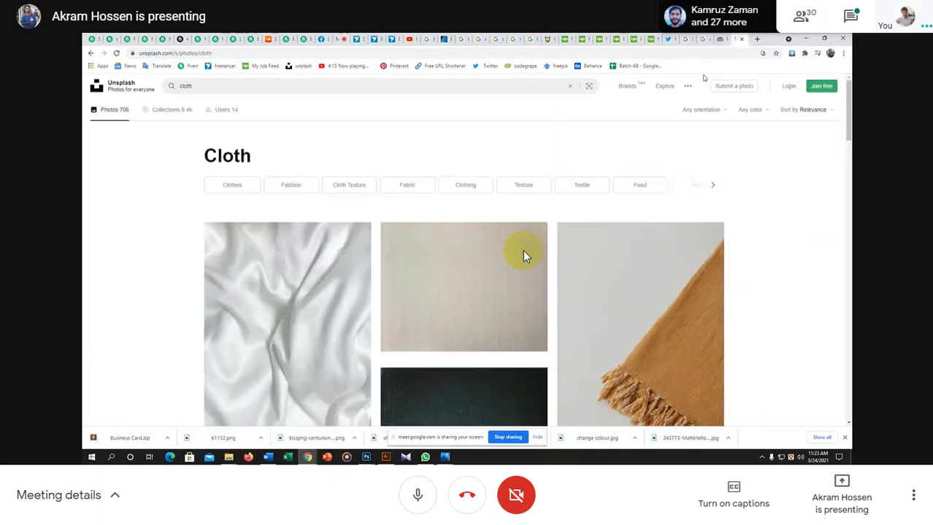
Download the white satin fabric photo from the Unsplash cloth results for free and close its preview
{"action": "scroll", "coordinate": [523, 255], "scroll_direction": "down", "scroll_amount": 5}
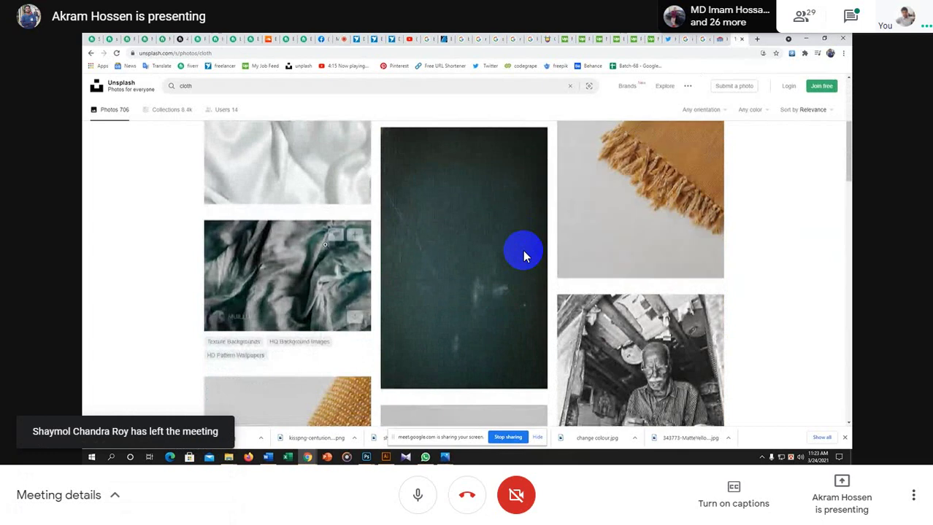
{"action": "scroll", "coordinate": [523, 255], "scroll_direction": "up", "scroll_amount": 2}
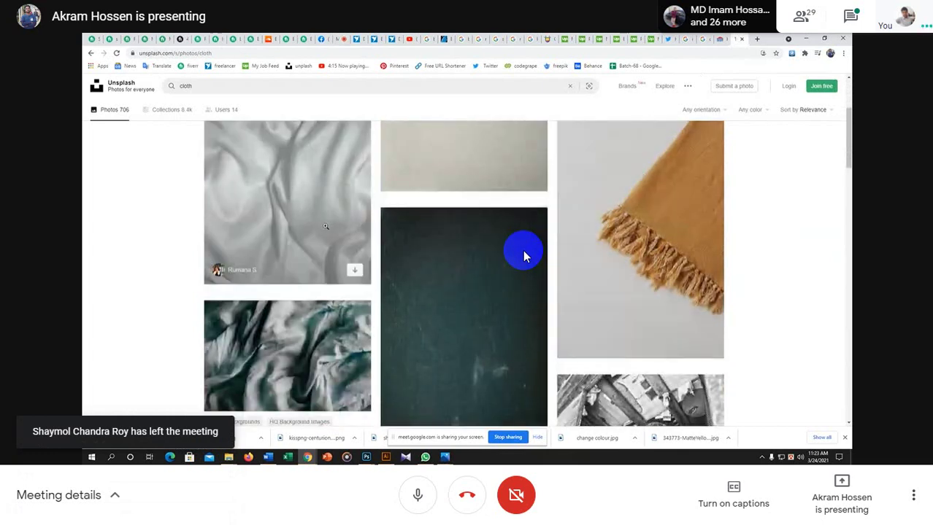
{"action": "left_click", "coordinate": [524, 255]}
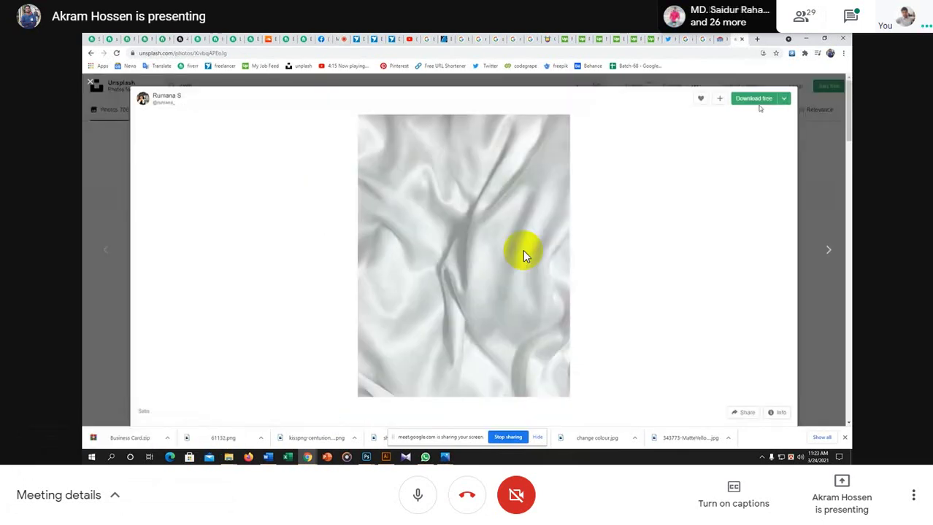
{"action": "left_click", "coordinate": [756, 101]}
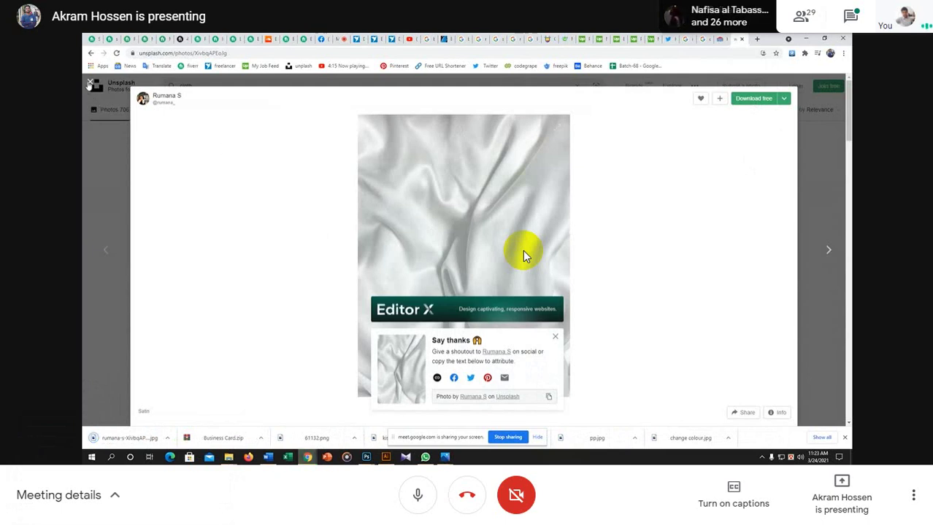
{"action": "left_click", "coordinate": [523, 250]}
Search Unsplash for grass, download the close-up photo of dewy green grass, and close its preview
{"action": "left_click", "coordinate": [318, 90]}
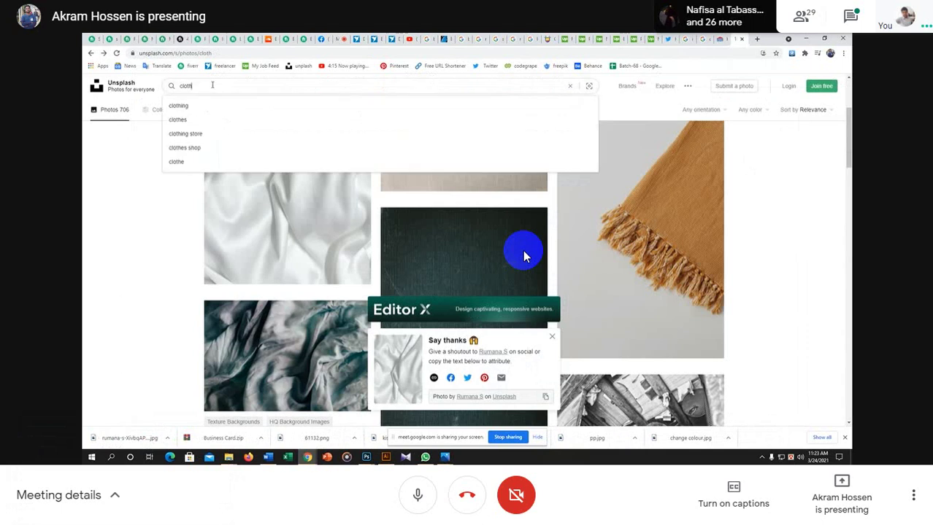
{"action": "type", "text": "grass"}
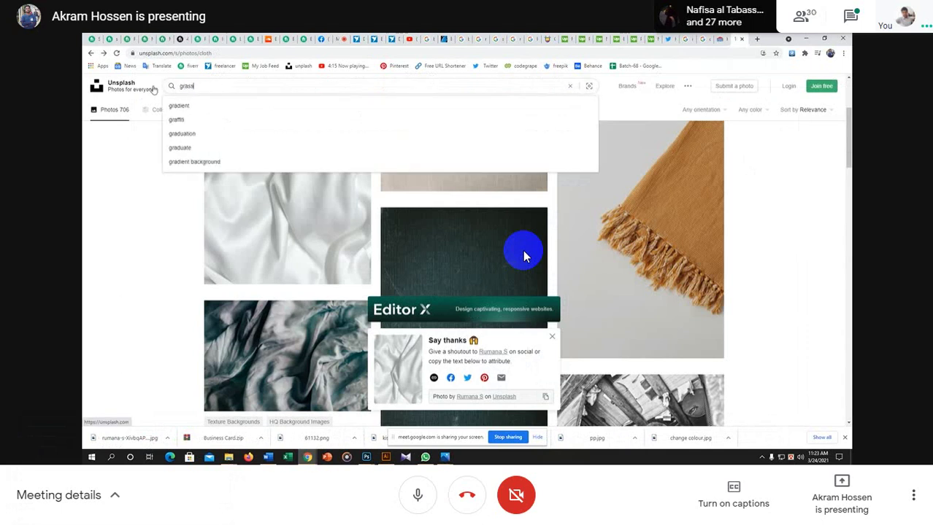
{"action": "key", "text": "Return"}
{"action": "left_click", "coordinate": [522, 250]}
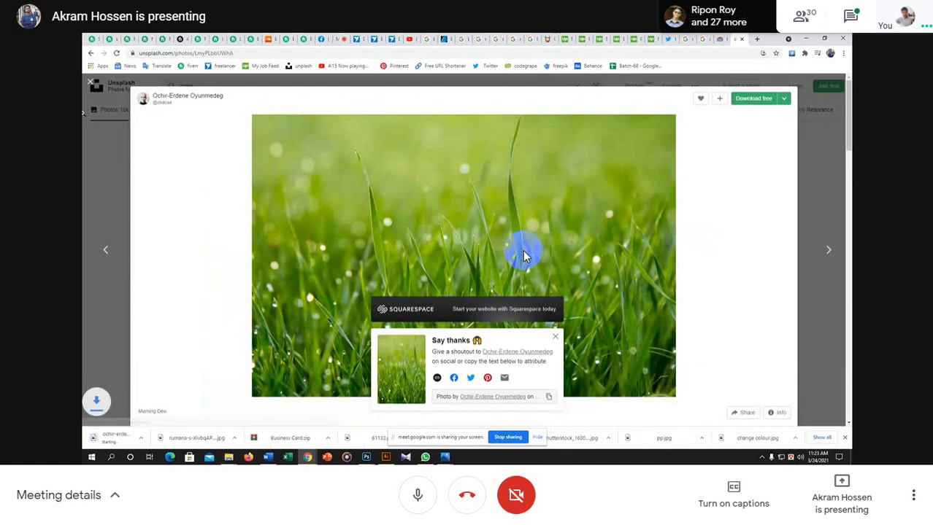
{"action": "key", "text": "Escape"}
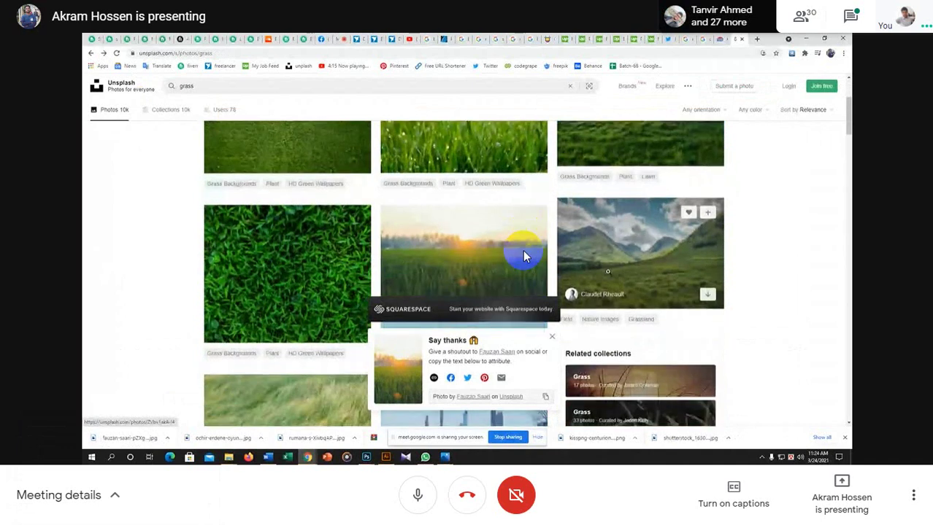
Mute the meeting microphone during the student's image search demonstration and turn it back on
{"action": "left_click", "coordinate": [431, 491]}
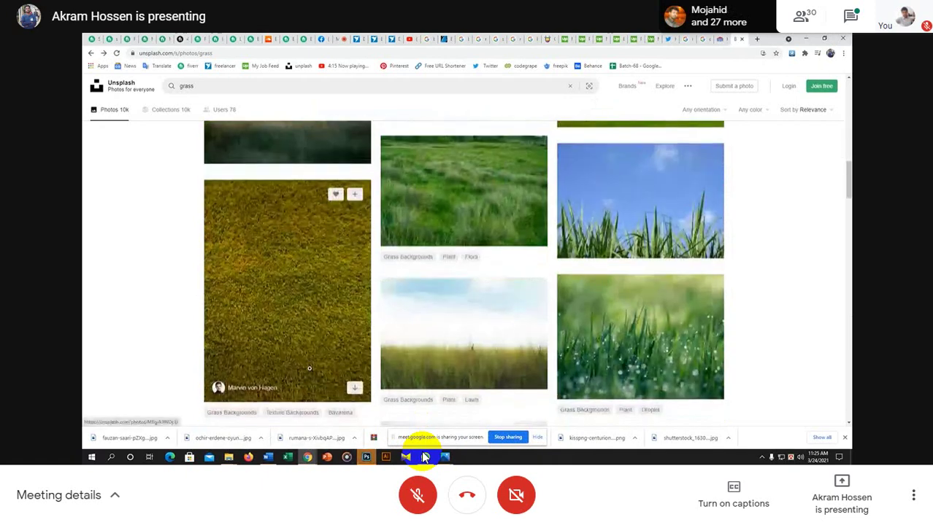
{"action": "key", "text": "ctrl+d"}
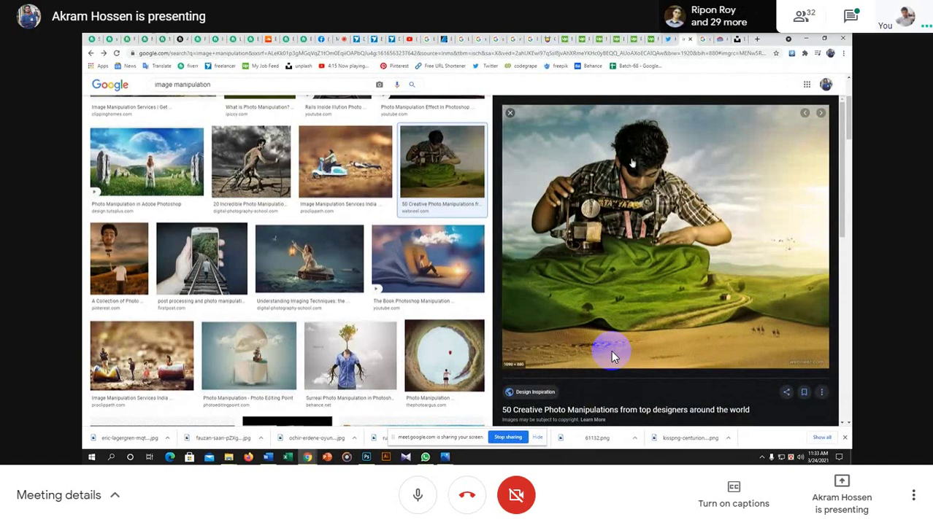
Return to the meeting page on the shared screen and turn on the presenter's microphone
{"action": "left_click", "coordinate": [339, 38]}
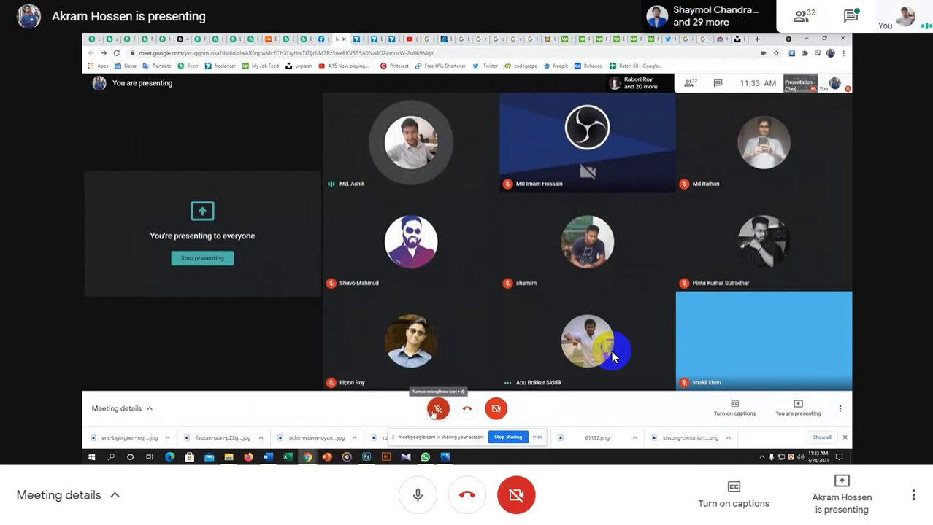
{"action": "left_click", "coordinate": [437, 410]}
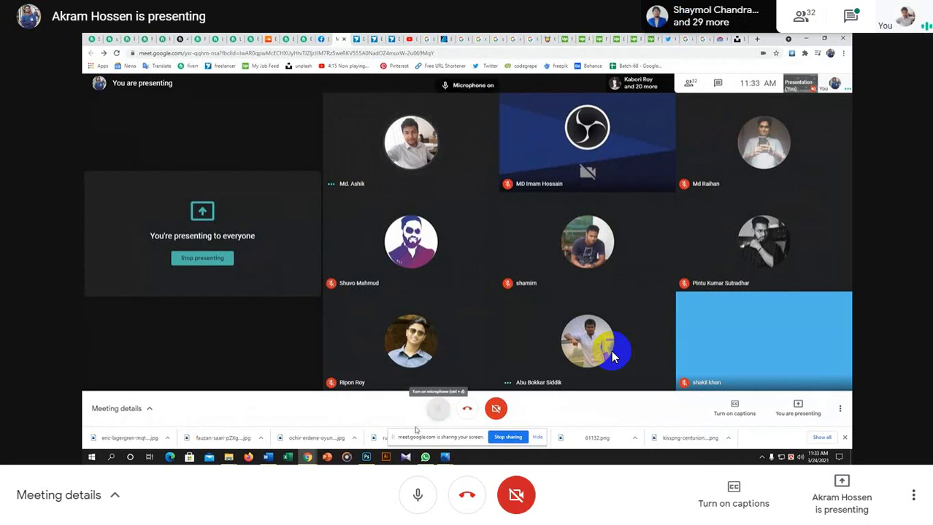
{"action": "left_click", "coordinate": [367, 457]}
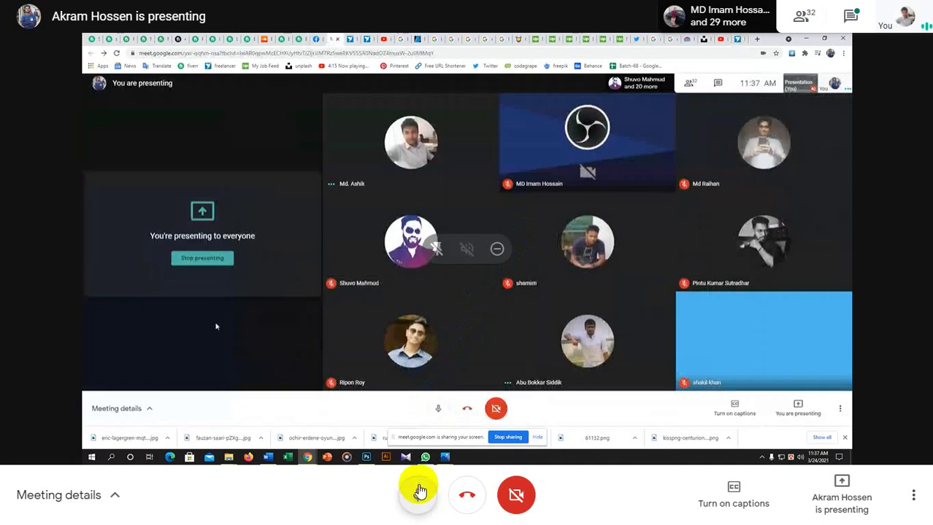
Mute the meeting microphone until the student stops presenting and turn it on again
{"action": "left_click", "coordinate": [417, 495]}
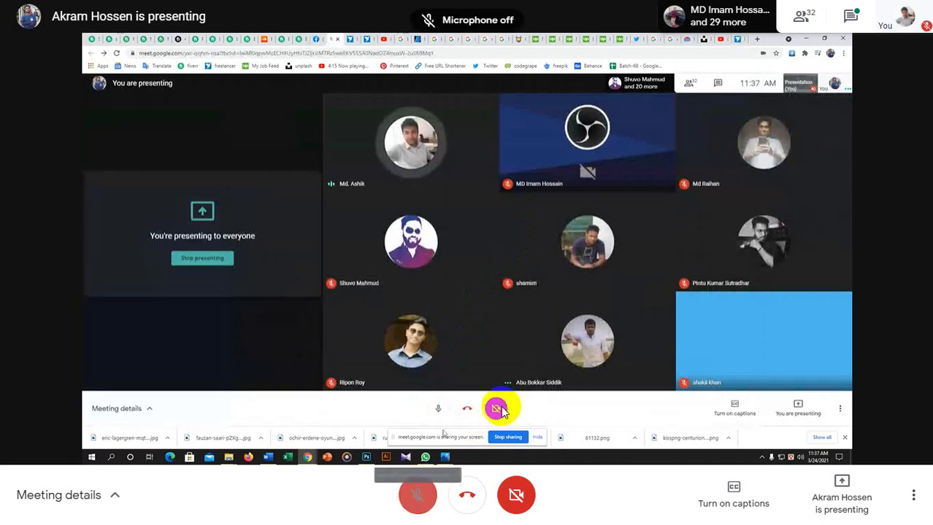
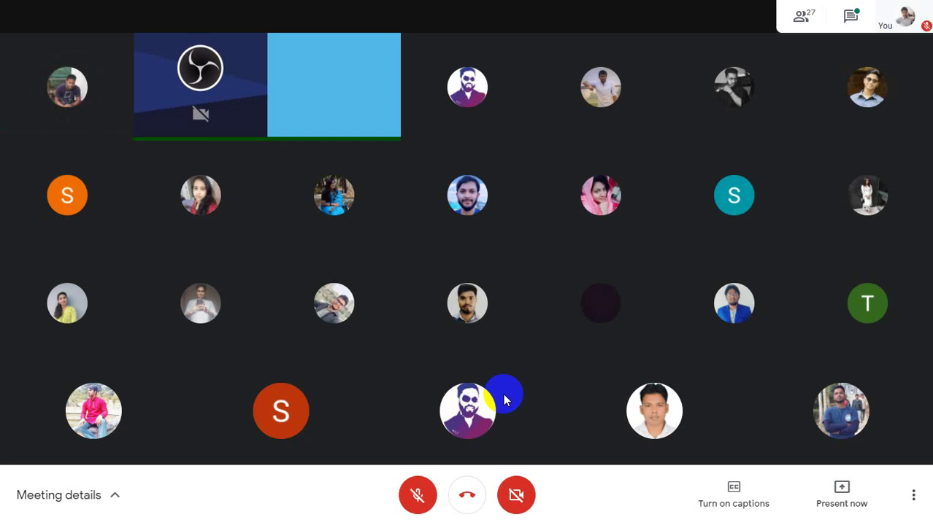
{"action": "left_click", "coordinate": [418, 495]}
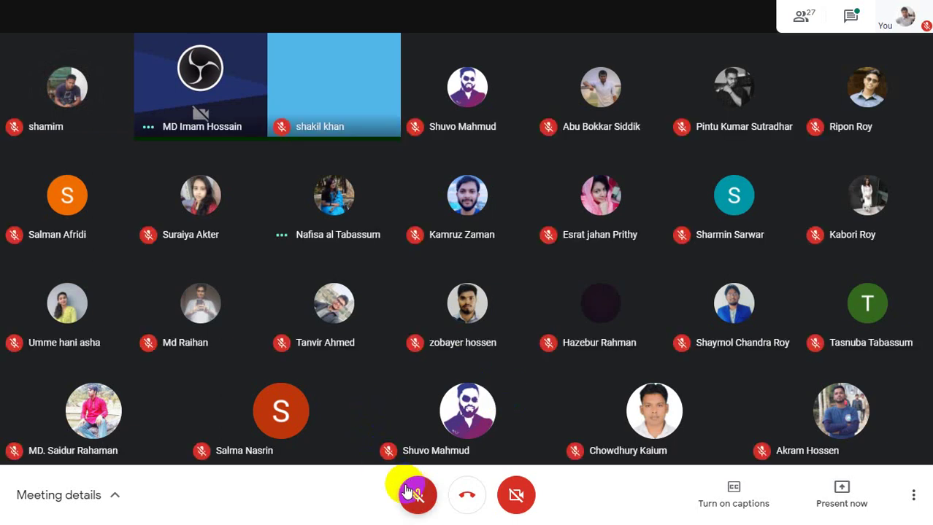
Leave full screen, return to it for the student's new presentation, and mute the meeting microphone
{"action": "left_click", "coordinate": [467, 48]}
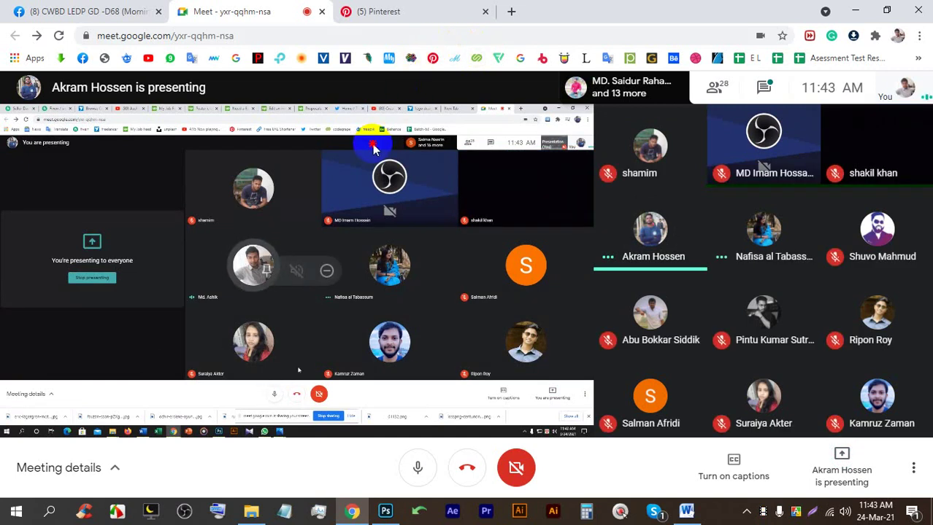
{"action": "key", "text": "F11"}
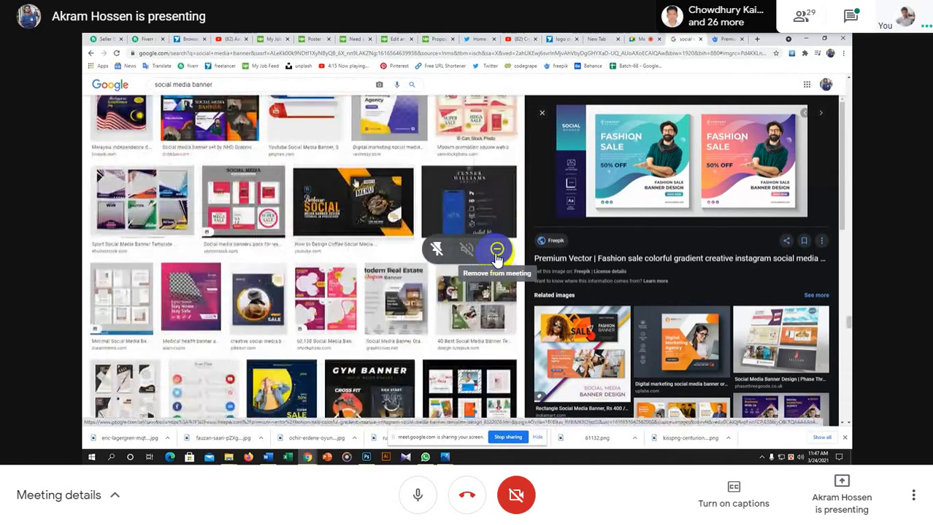
{"action": "left_click", "coordinate": [417, 495]}
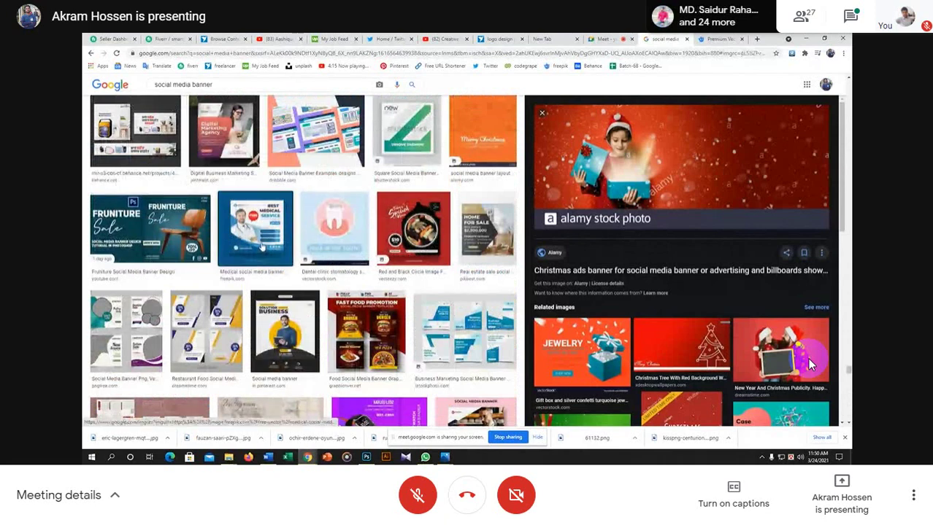
Leave the full-screen meeting view and check the time and the March 2021 calendar
{"action": "left_click", "coordinate": [808, 360]}
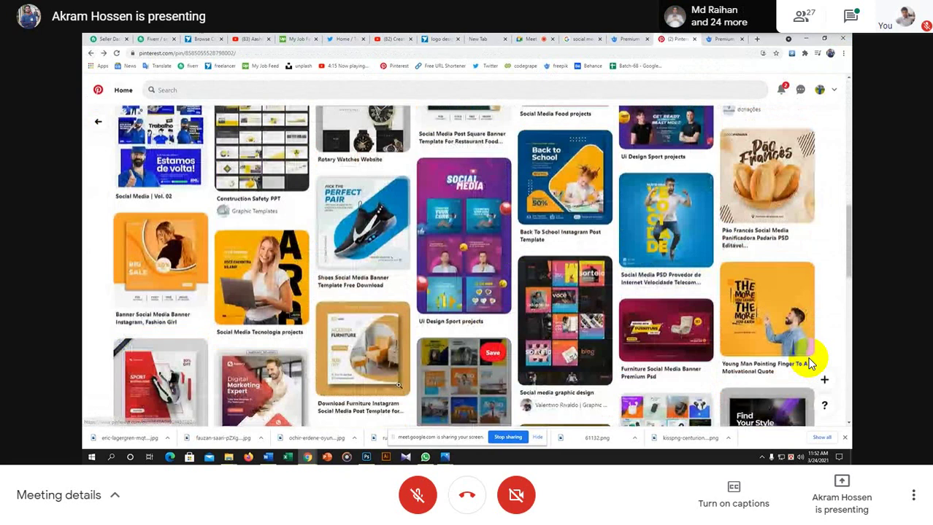
{"action": "key", "text": "Escape"}
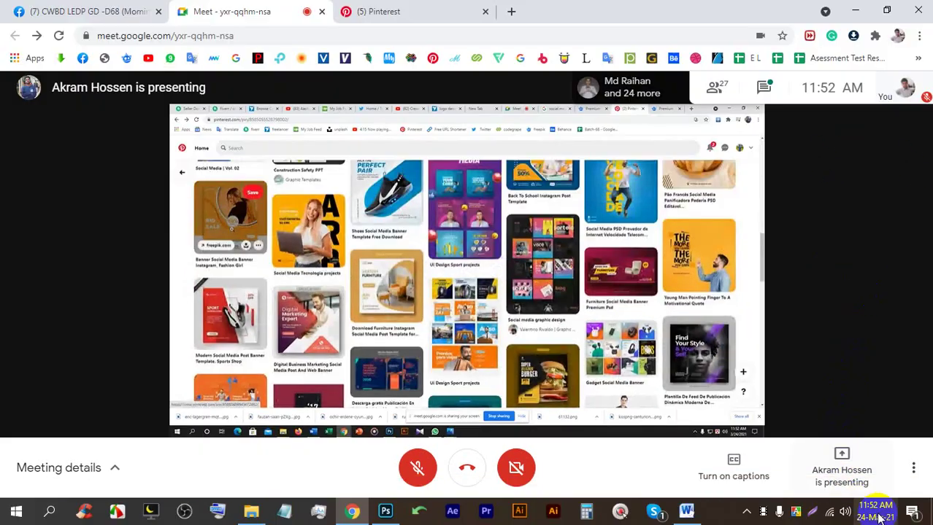
{"action": "left_click", "coordinate": [876, 513]}
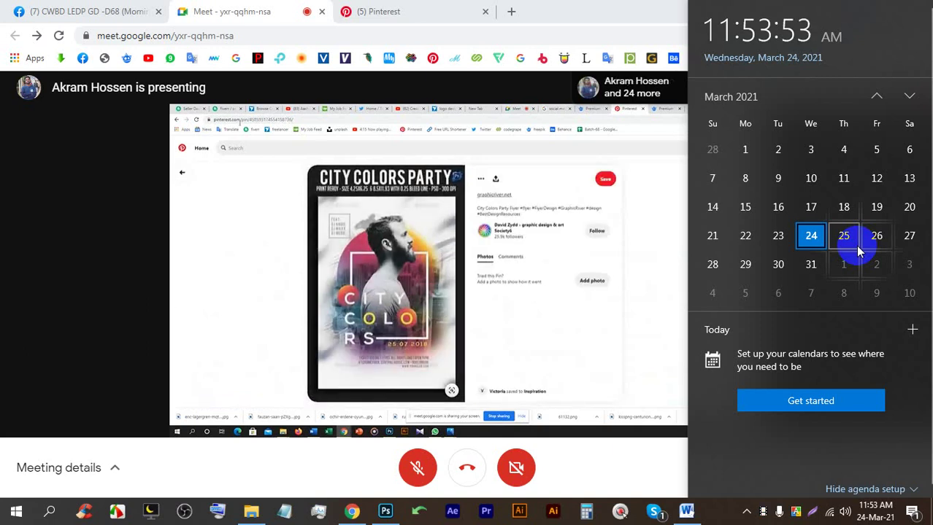
Switch to Word, look over the Class 24 details in the document, and close it
{"action": "left_click", "coordinate": [686, 511]}
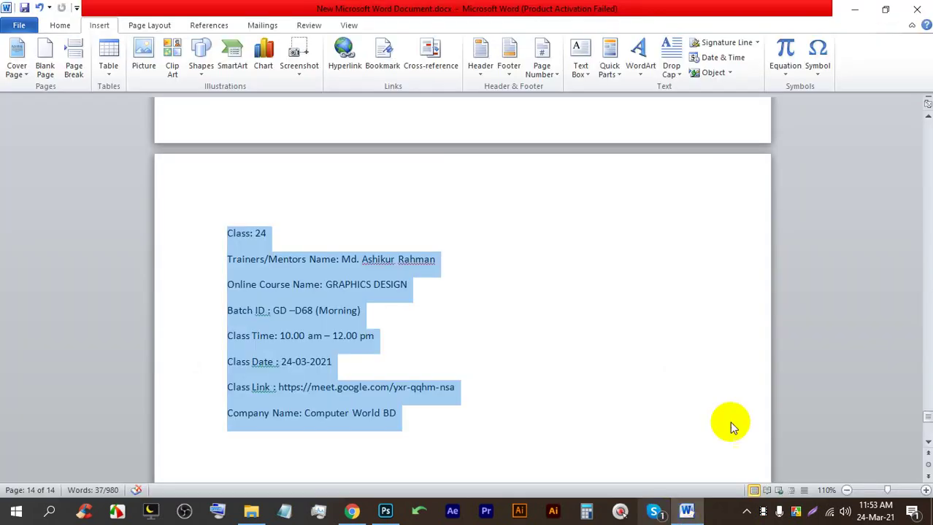
{"action": "left_click", "coordinate": [886, 7]}
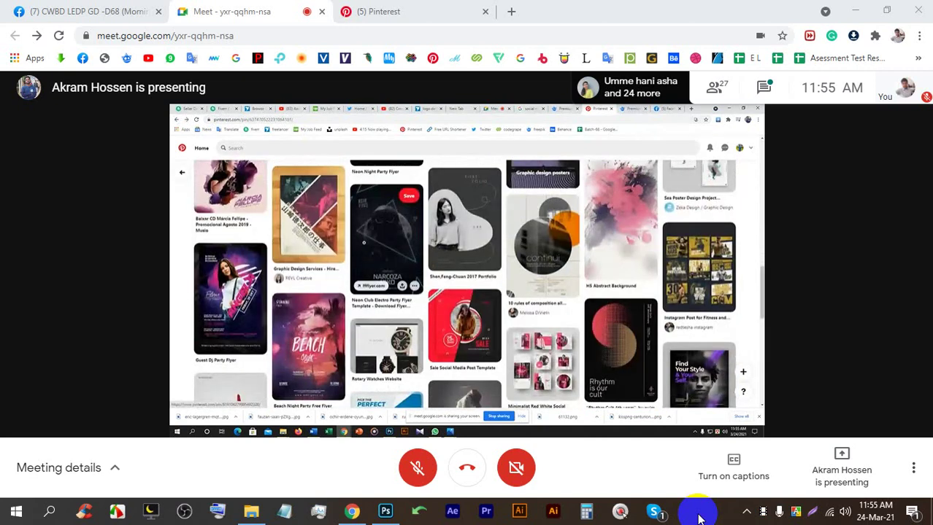
Turn on the meeting microphone and view the student's presentation in full screen until it ends
{"action": "left_click", "coordinate": [417, 468]}
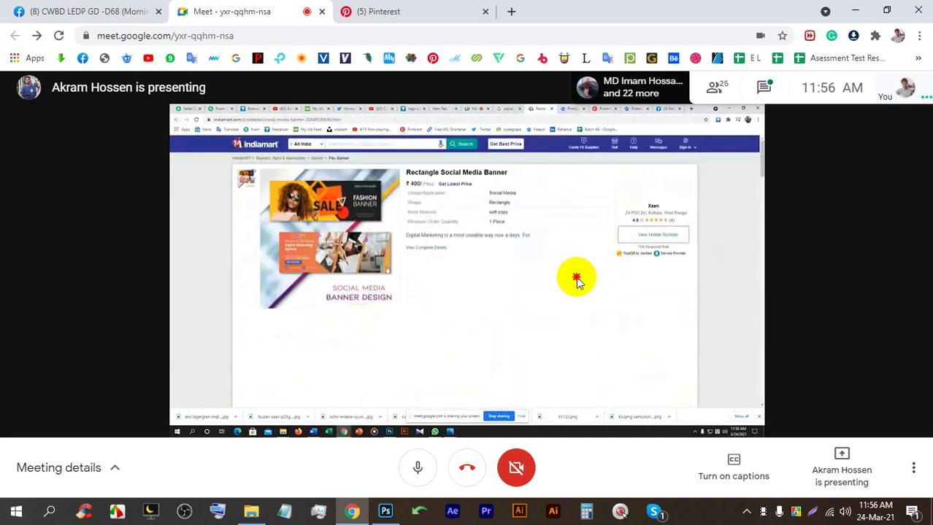
{"action": "double_click", "coordinate": [576, 277]}
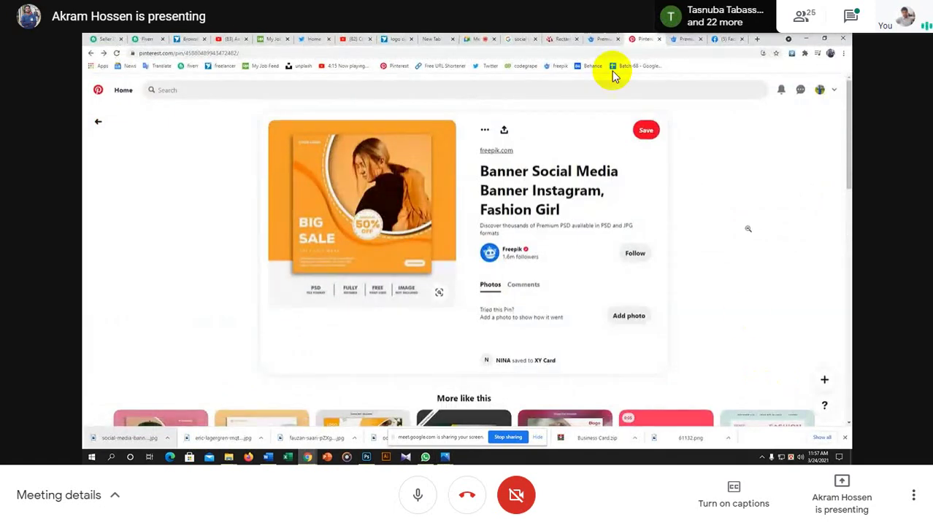
{"action": "left_click", "coordinate": [465, 47]}
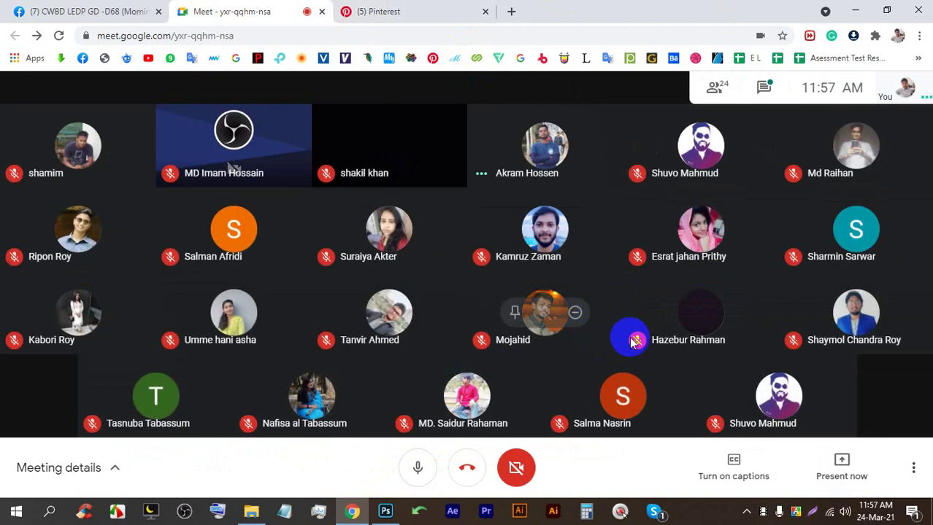
{"action": "mouse_move", "coordinate": [722, 340]}
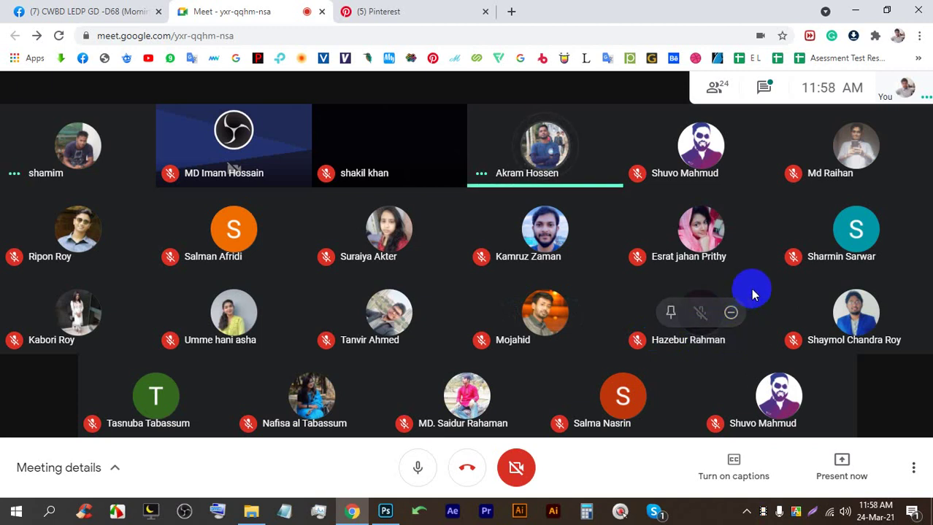
{"action": "mouse_move", "coordinate": [828, 275]}
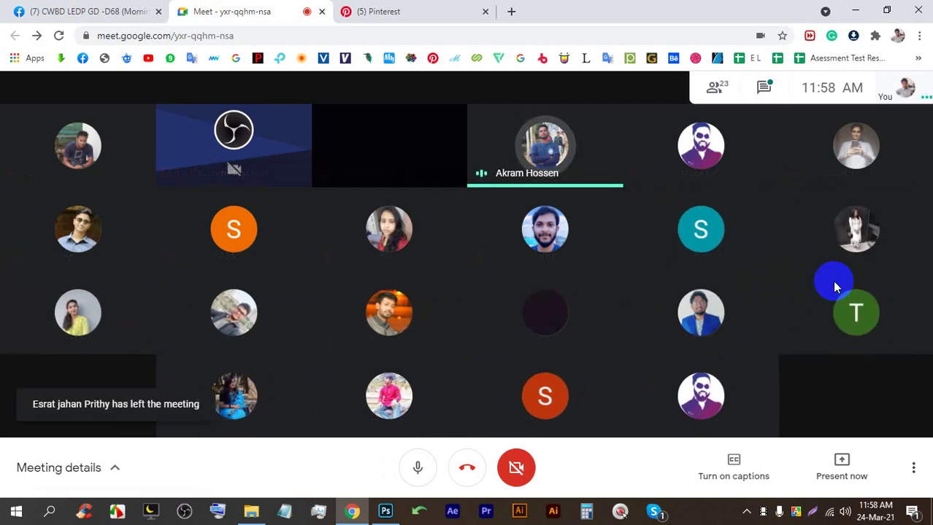
{"action": "mouse_move", "coordinate": [885, 312]}
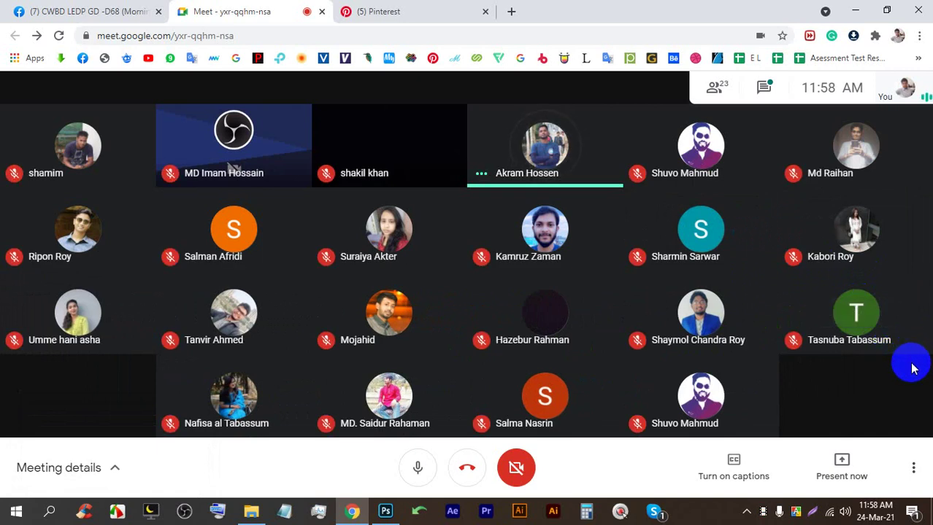
{"action": "mouse_move", "coordinate": [912, 344]}
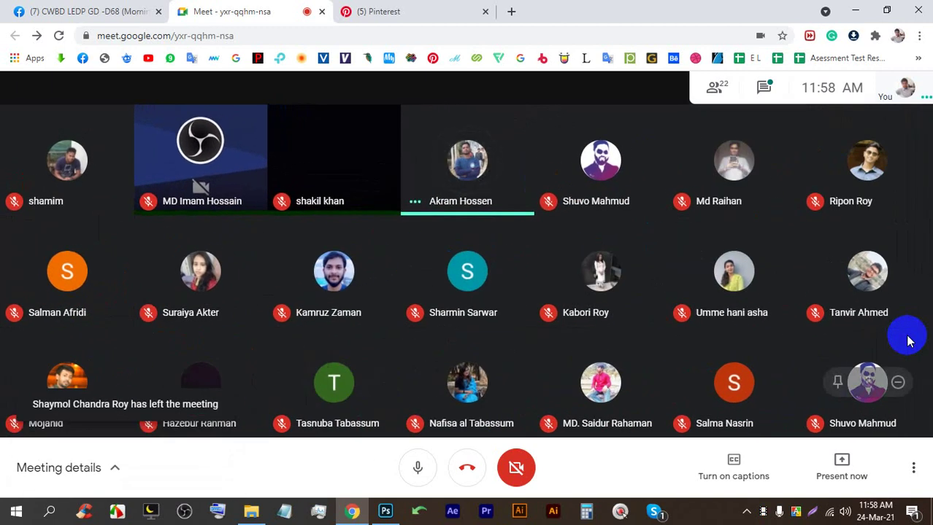
{"action": "mouse_move", "coordinate": [780, 400]}
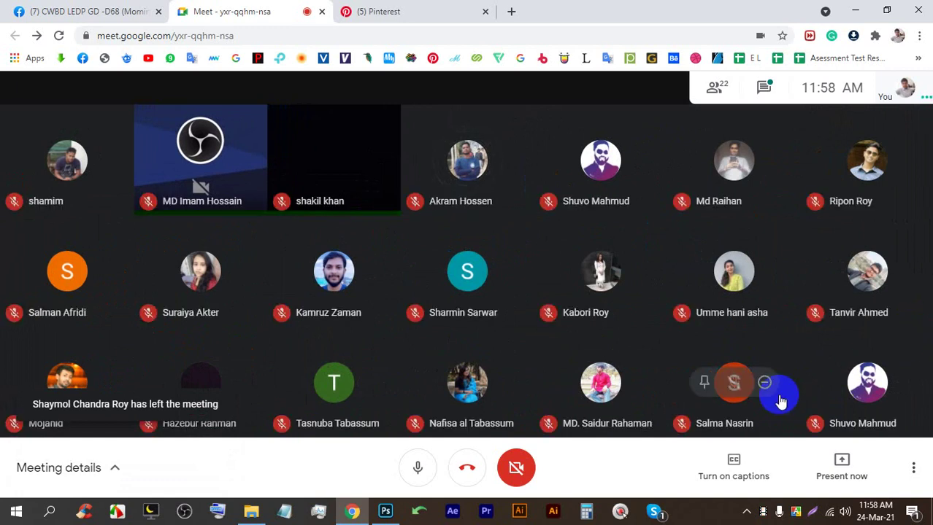